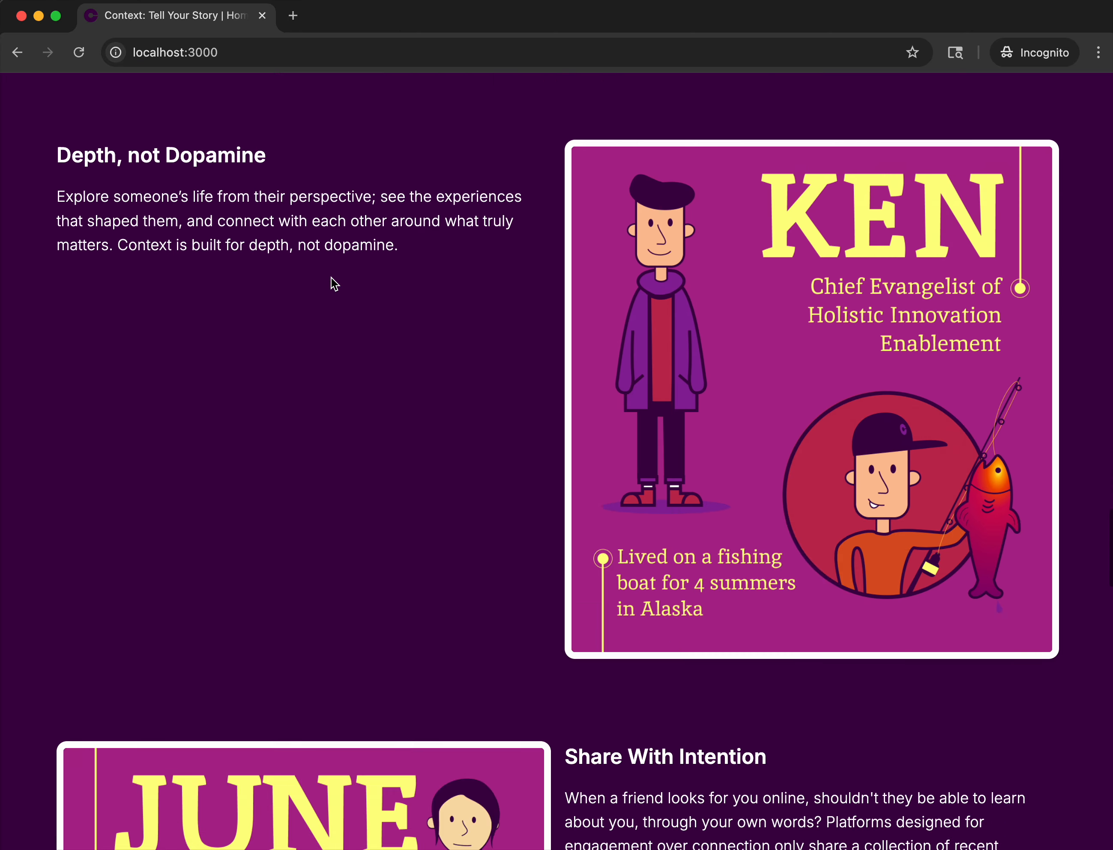
{"action": "scroll", "coordinate": [334, 284], "scroll_direction": "down", "scroll_amount": 8}
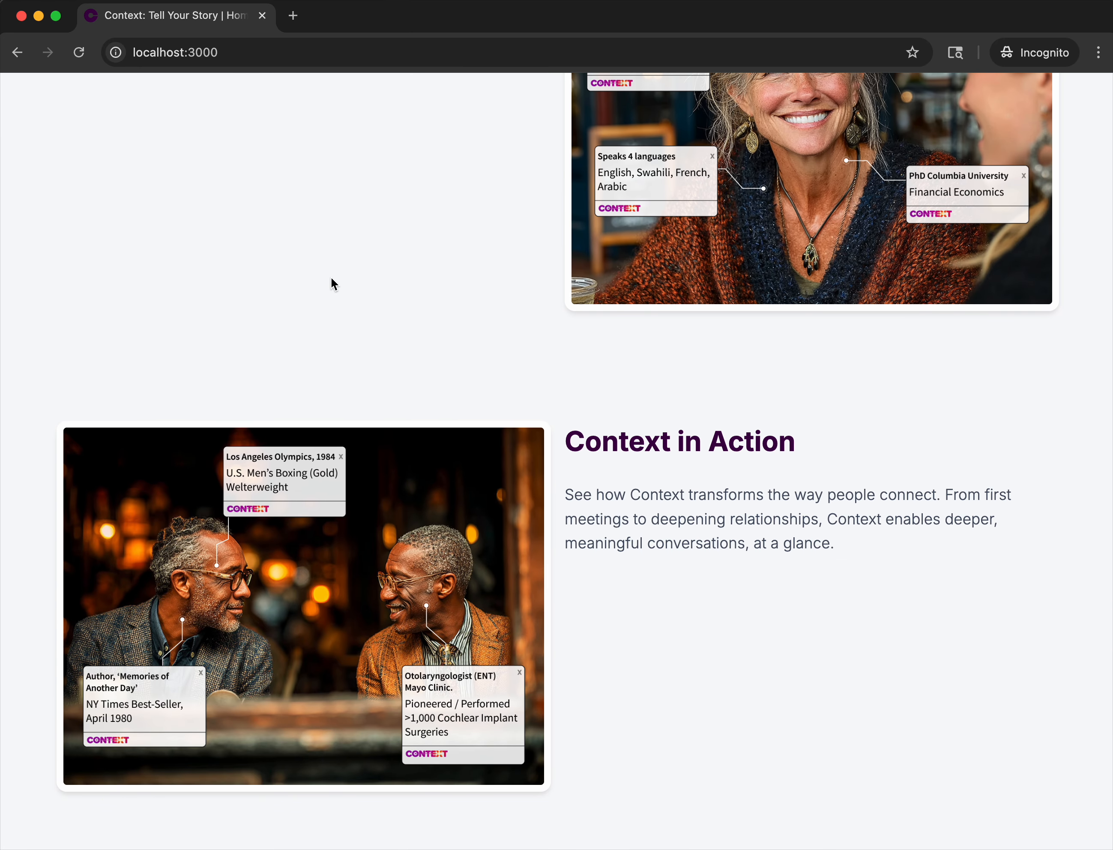
Look over the landing page and open the sign-up form for creating a new account.
{"action": "scroll", "coordinate": [330, 277], "scroll_direction": "up", "scroll_amount": 20}
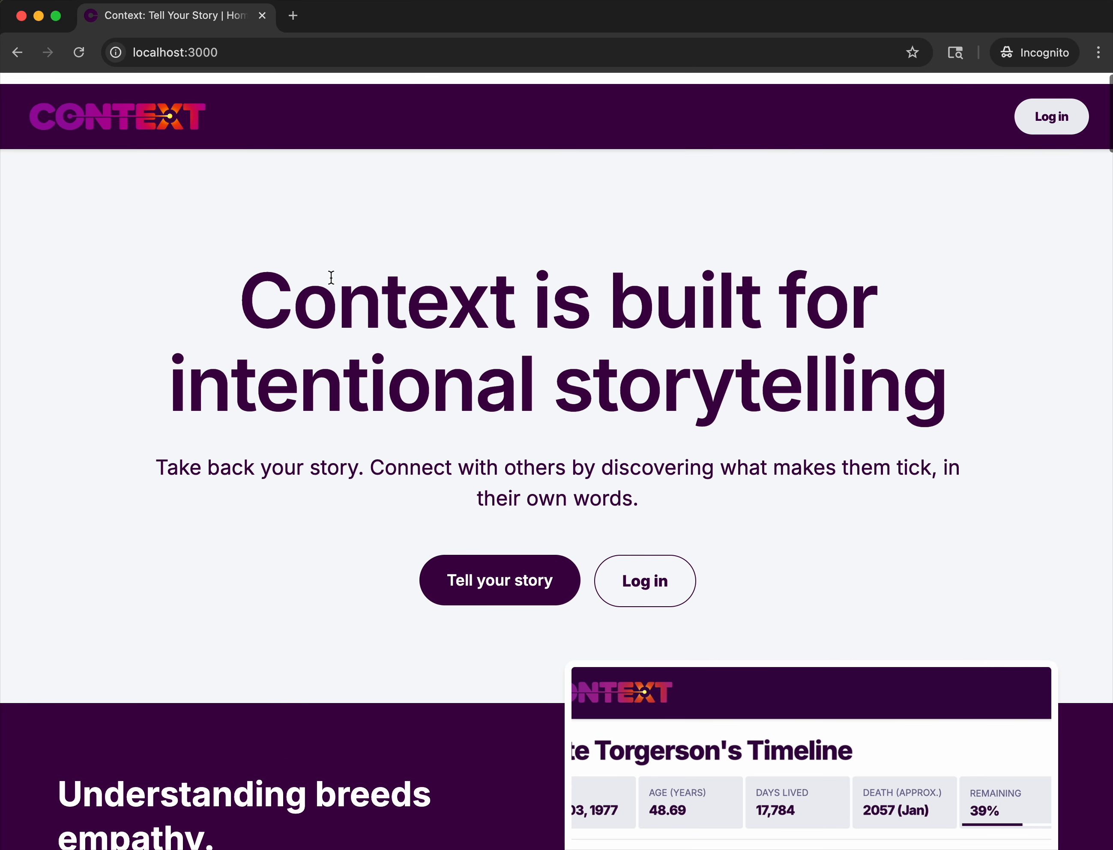
{"action": "left_click", "coordinate": [472, 575]}
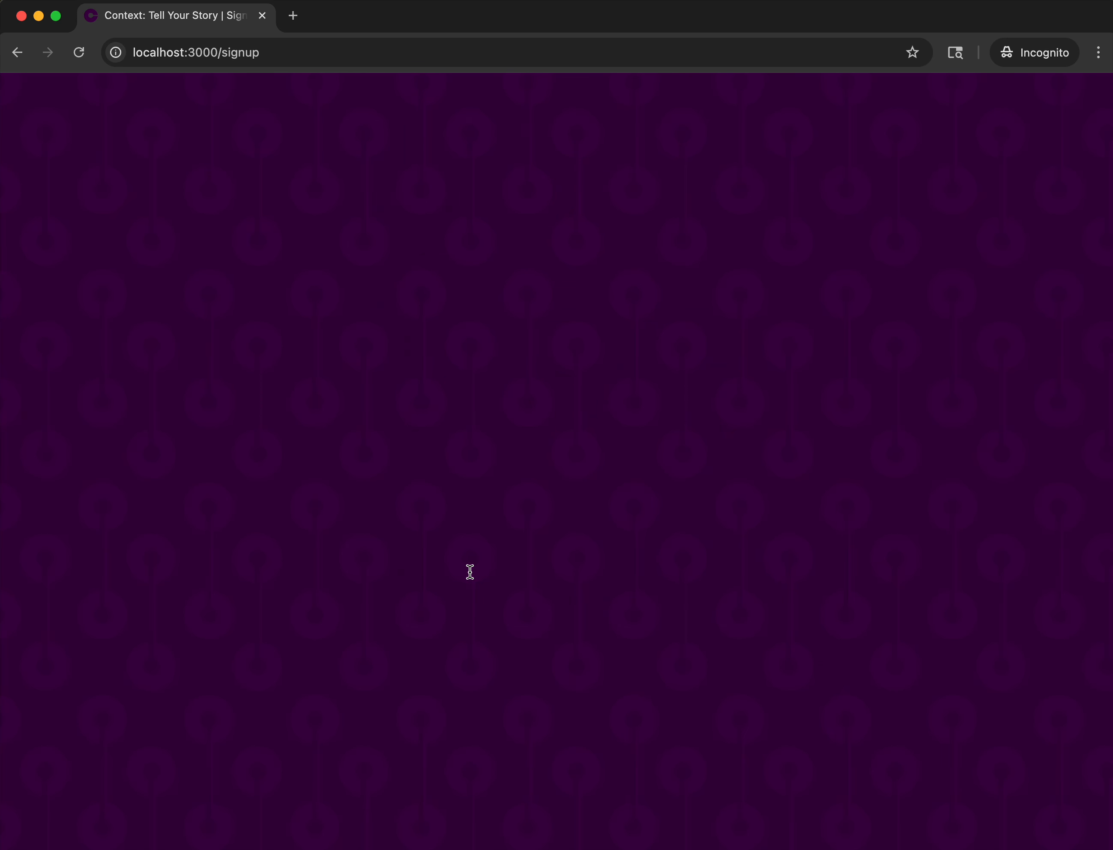
{"action": "left_click", "coordinate": [551, 740]}
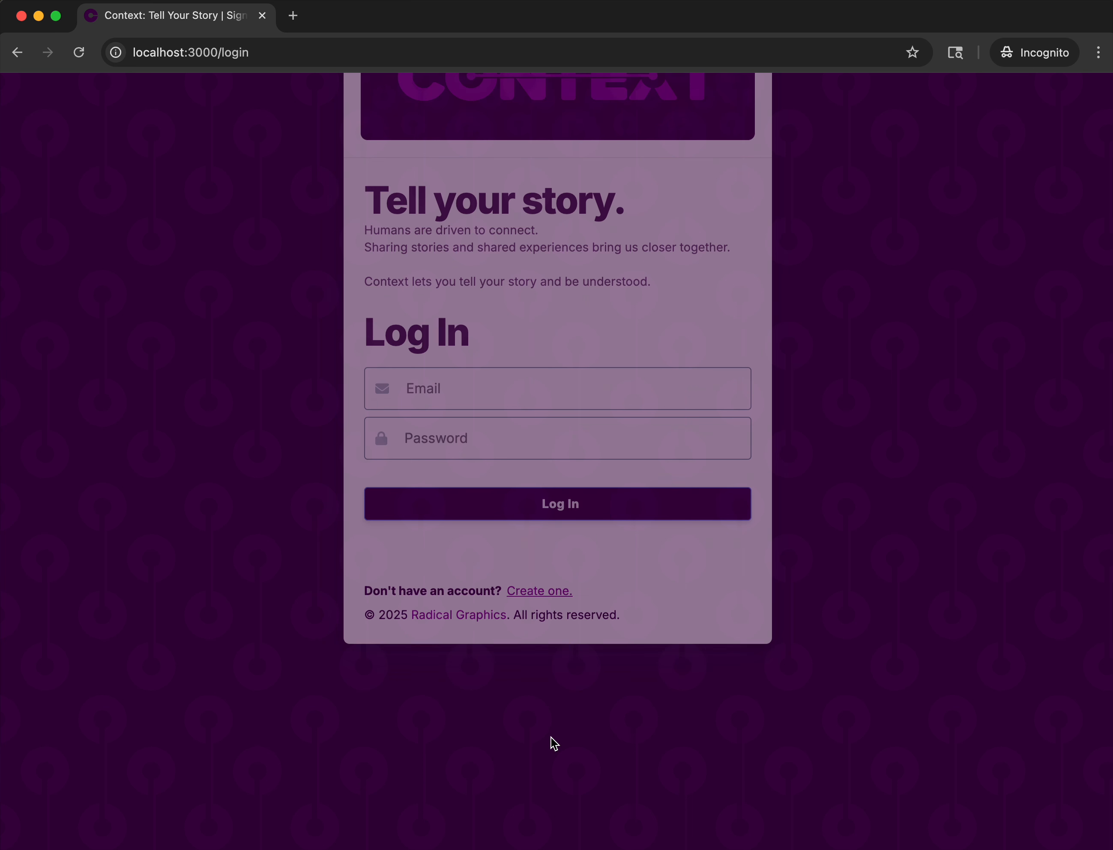
{"action": "left_click", "coordinate": [541, 691]}
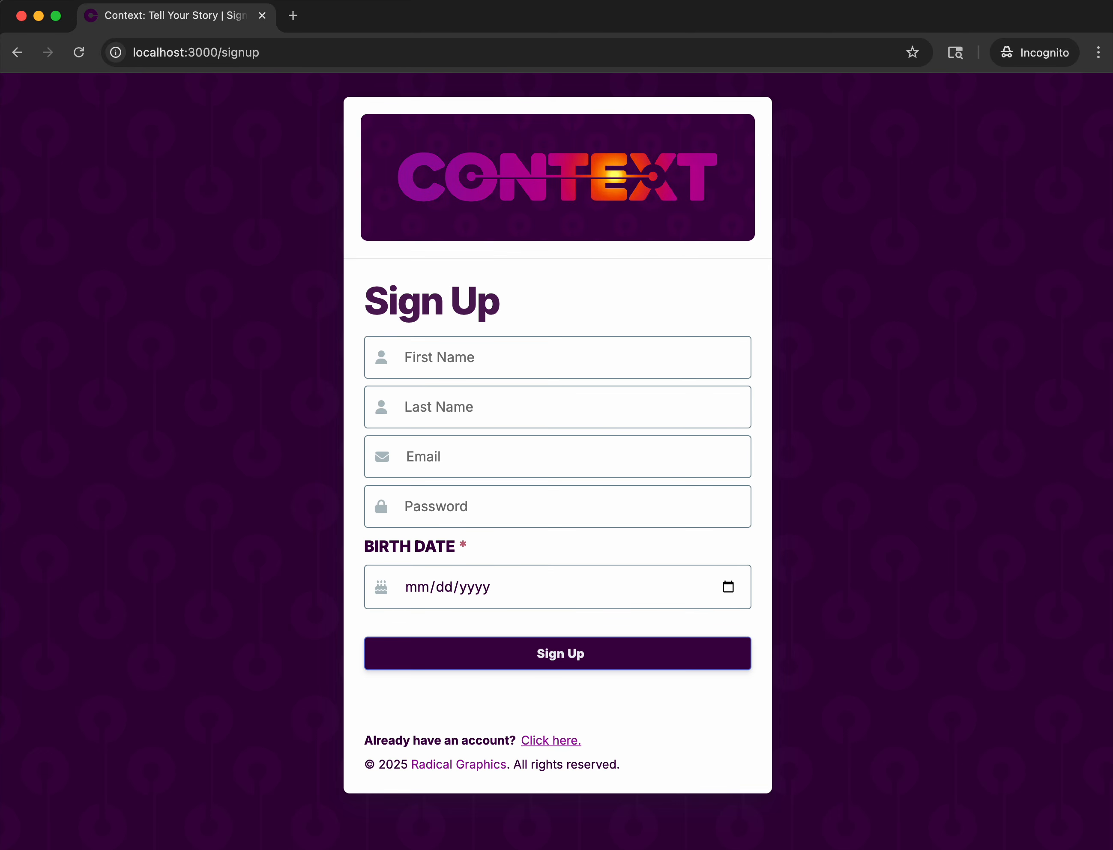
Fill in the first name, last name and email address on the sign-up form.
{"action": "type", "text": "Cru"}
{"action": "key", "text": "Tab"}
{"action": "type", "text": "Jones"}
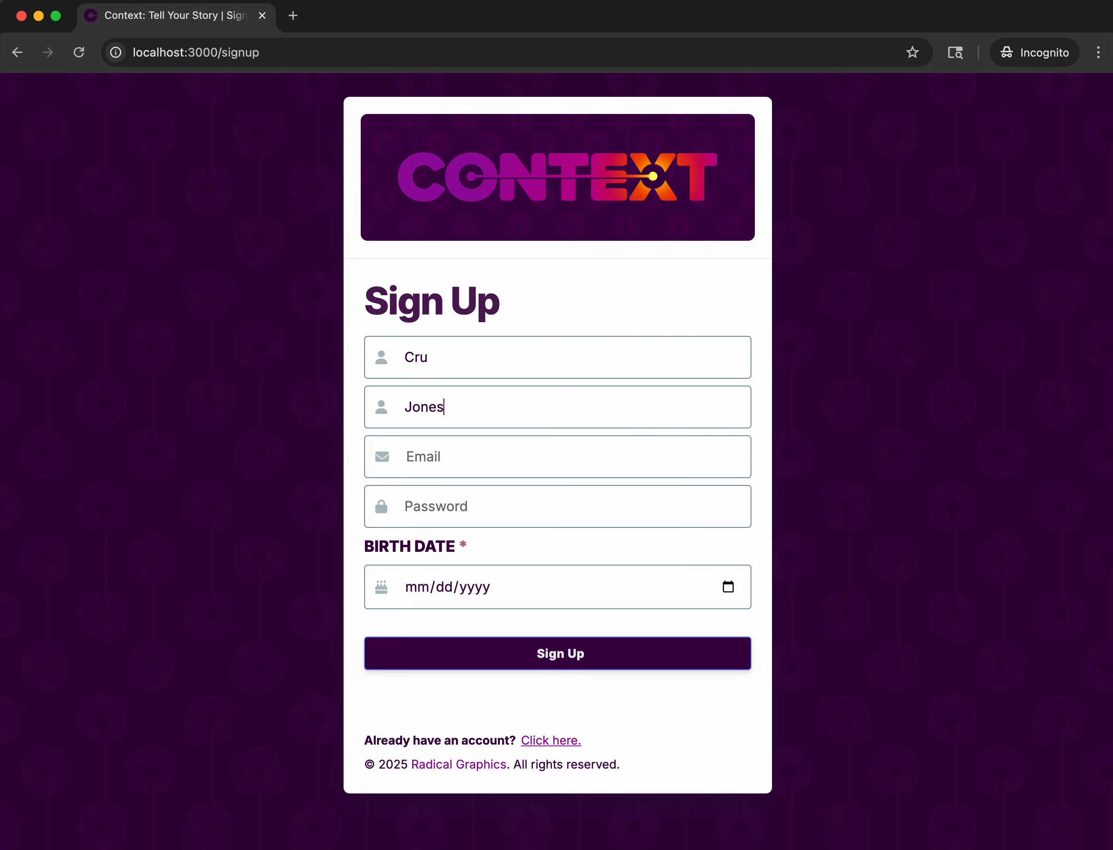
{"action": "key", "text": "Tab"}
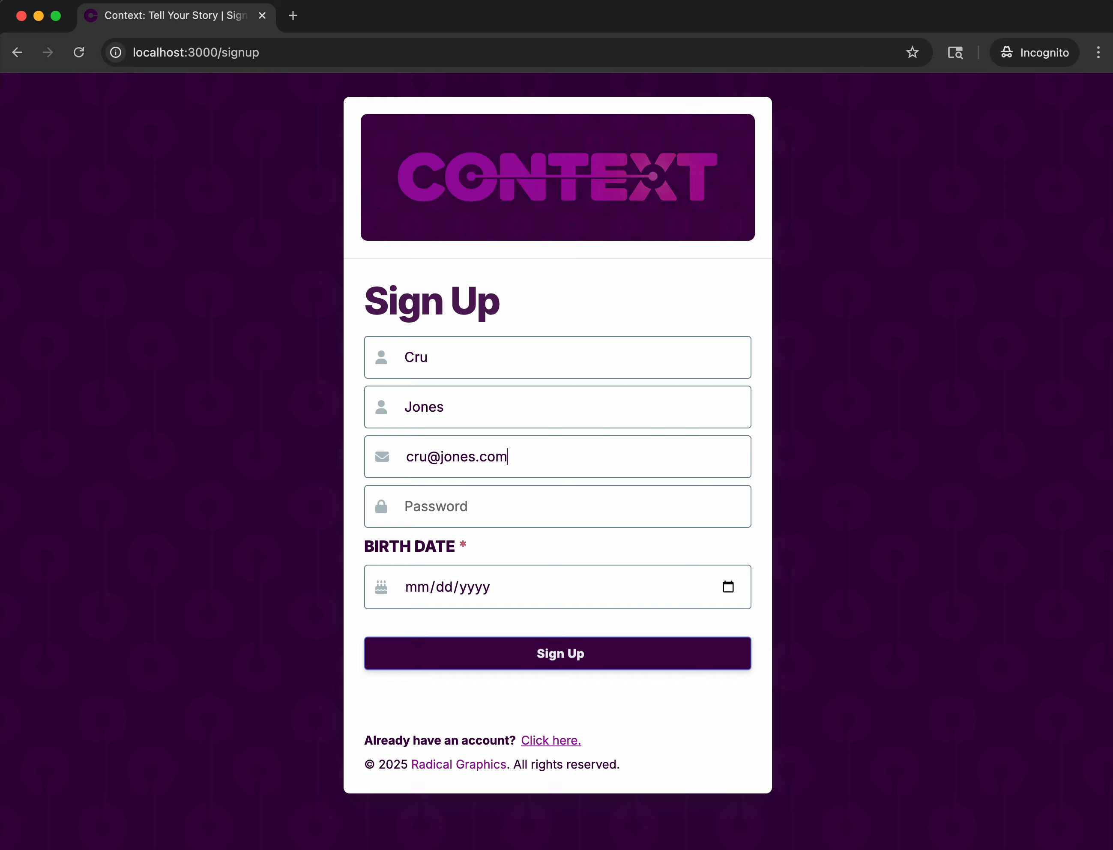
Enter the account password and birth date, and submit the sign-up form.
{"action": "key", "text": "Tab"}
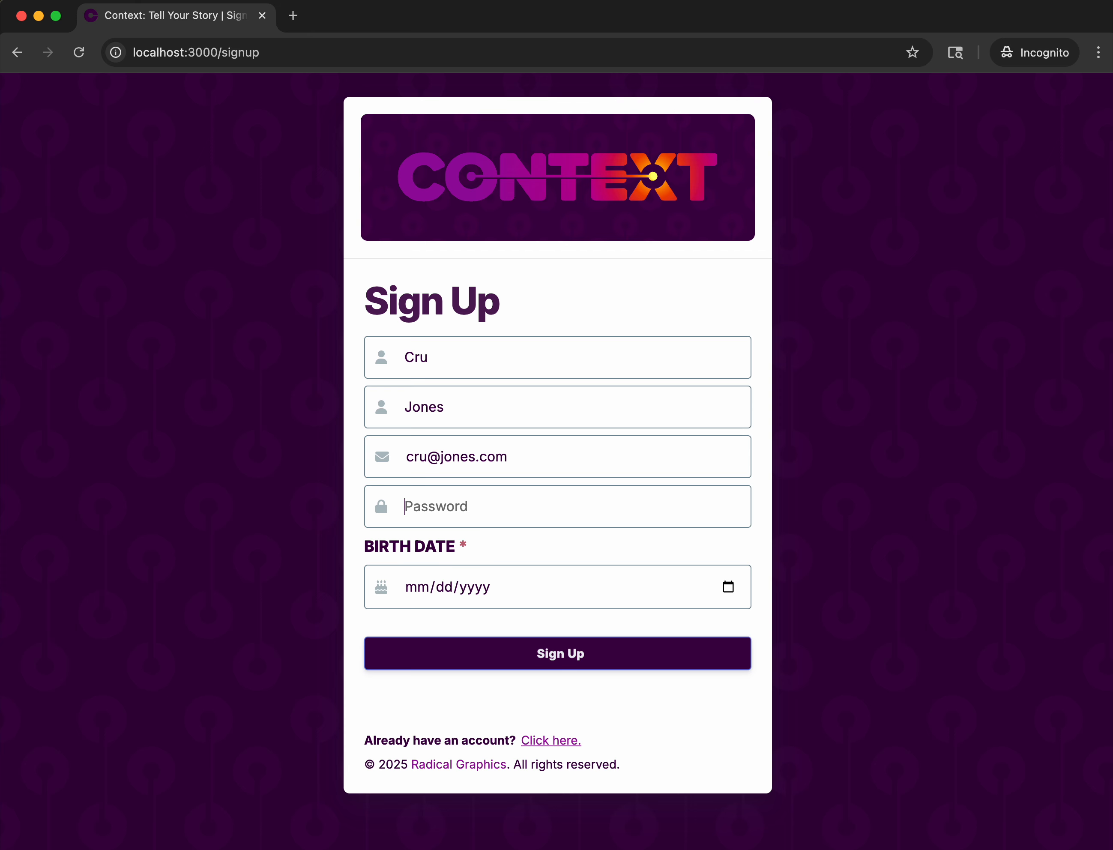
{"action": "type", "text": "1234"}
{"action": "key", "text": "Tab"}
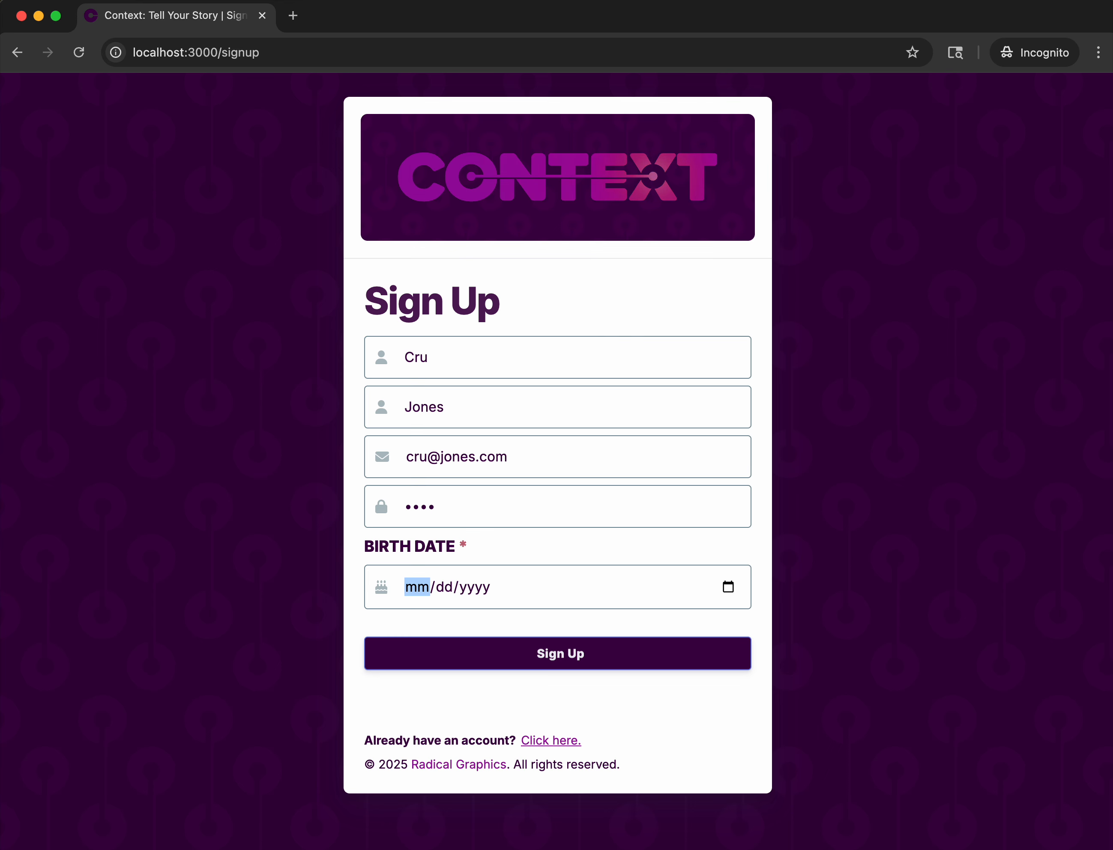
{"action": "type", "text": "08/"}
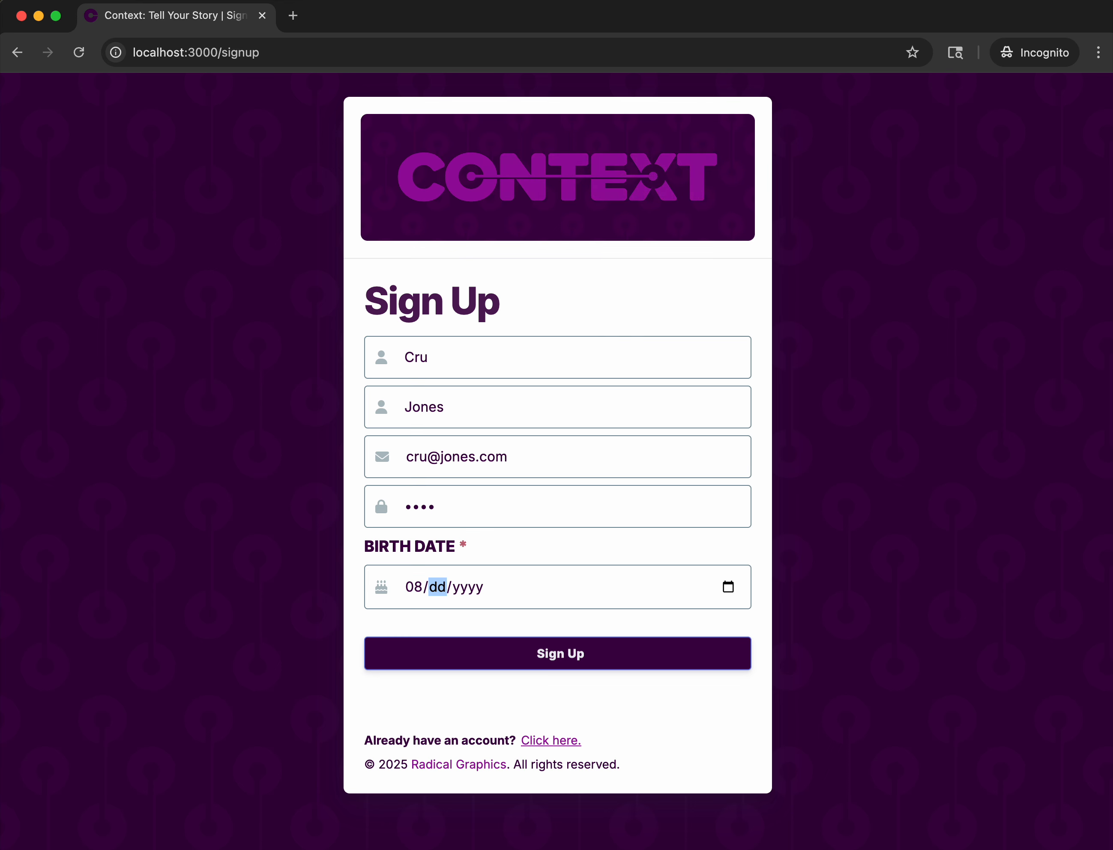
{"action": "type", "text": "08/"}
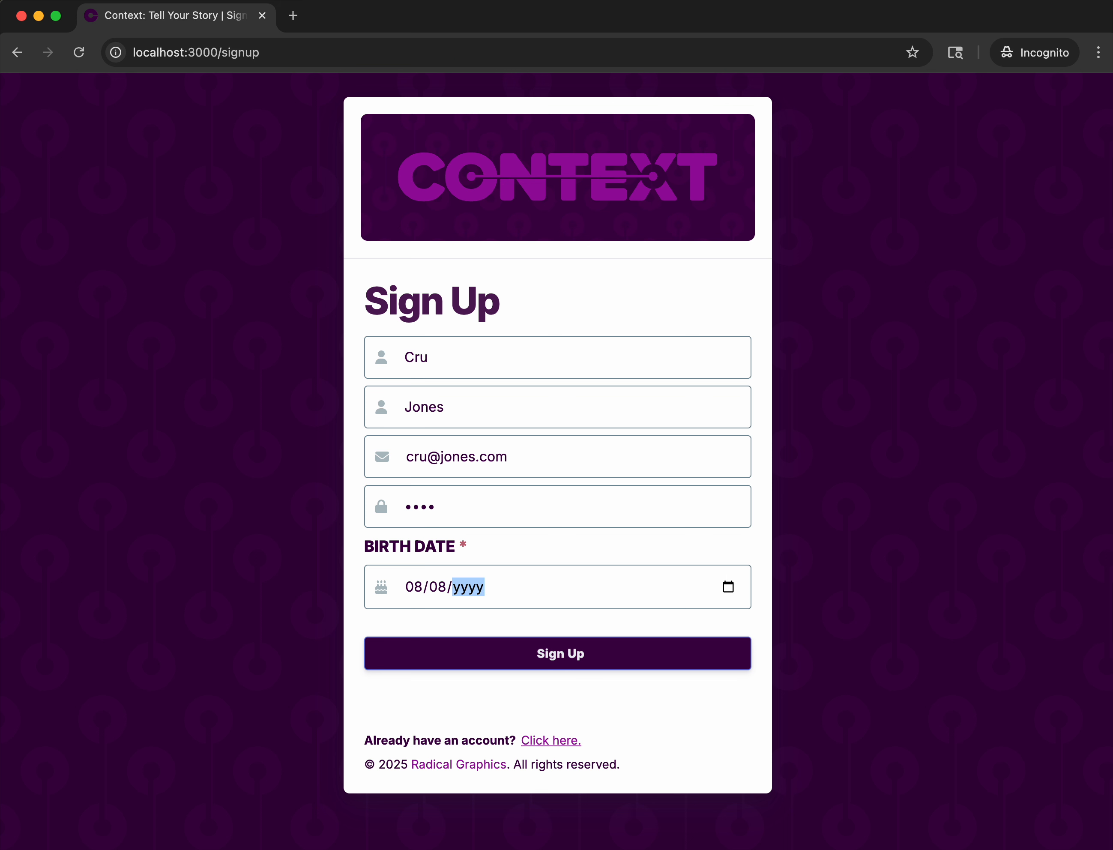
{"action": "type", "text": "1974"}
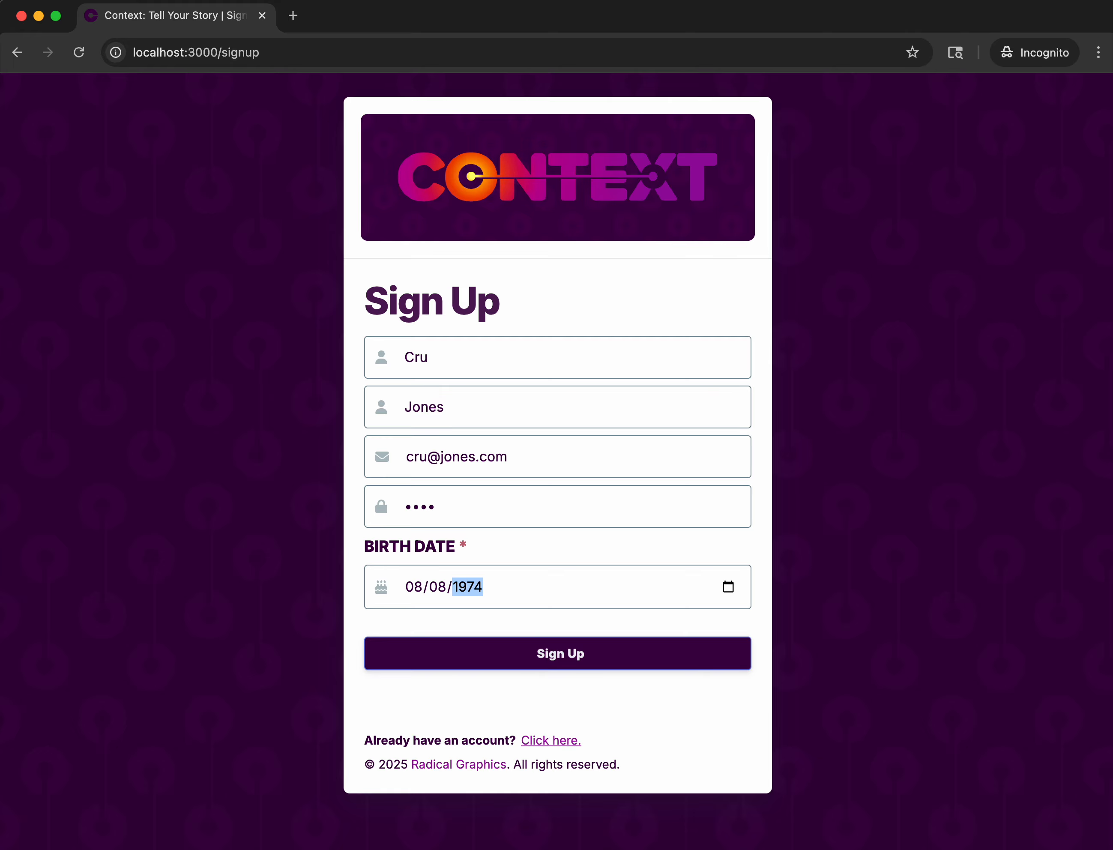
{"action": "left_click", "coordinate": [484, 615]}
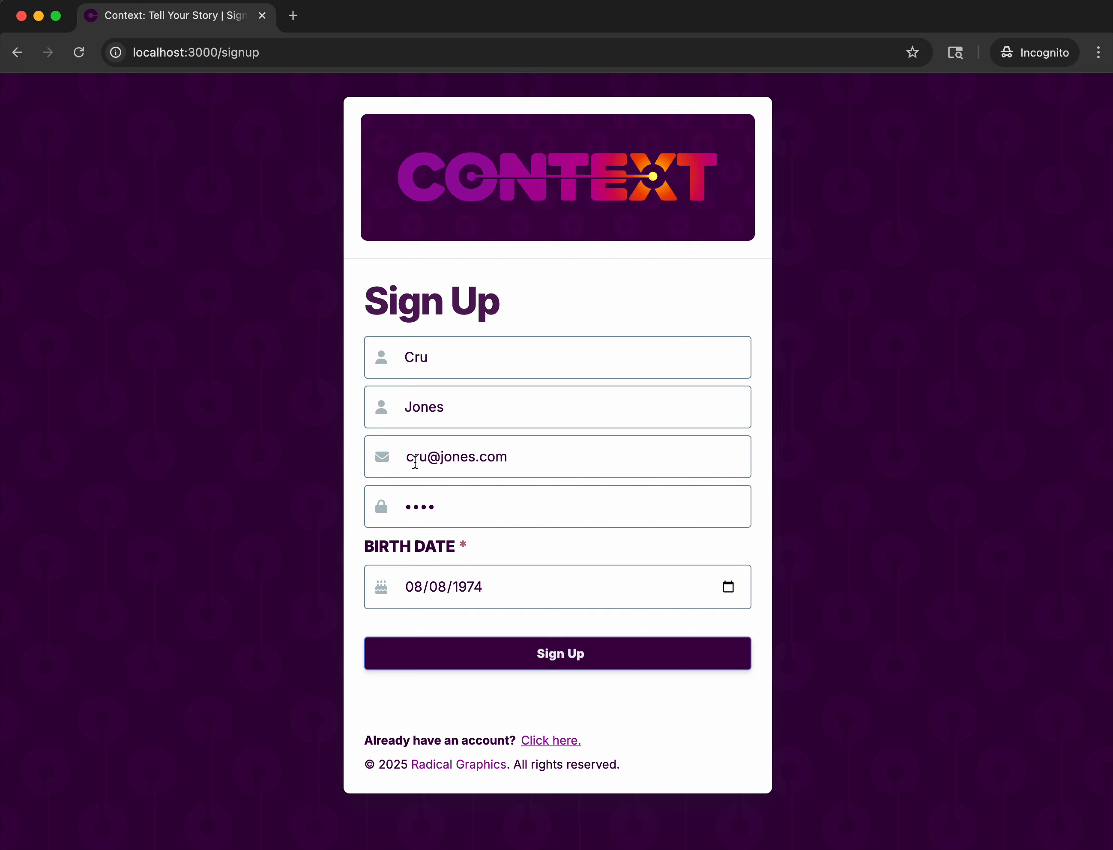
{"action": "left_click", "coordinate": [511, 652]}
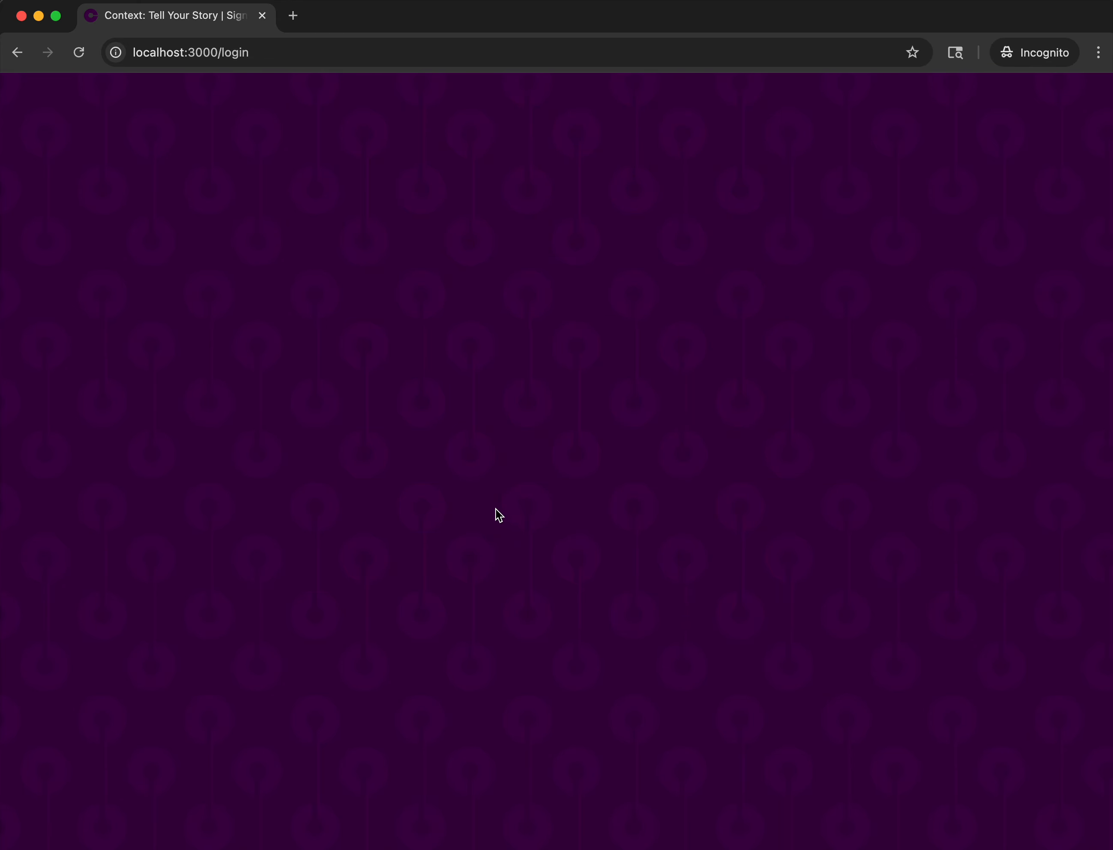
Log in to the new account with its email address and password.
{"action": "left_click", "coordinate": [459, 490]}
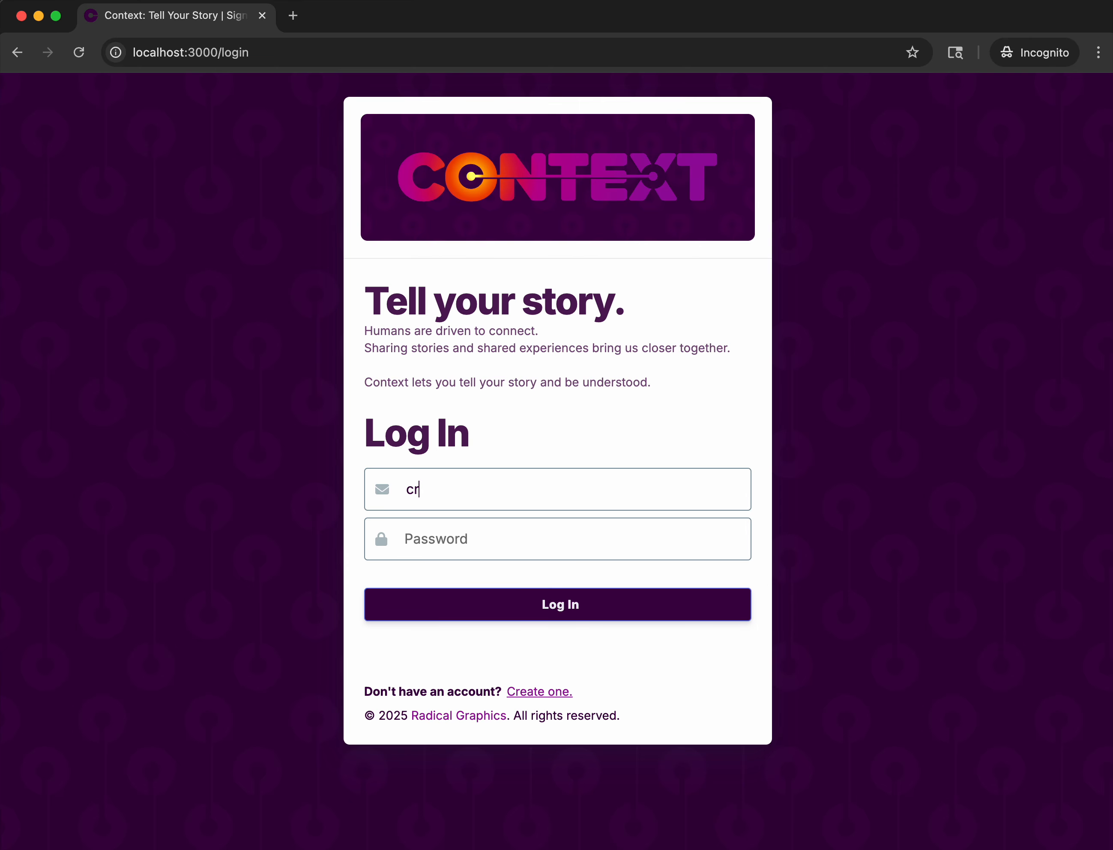
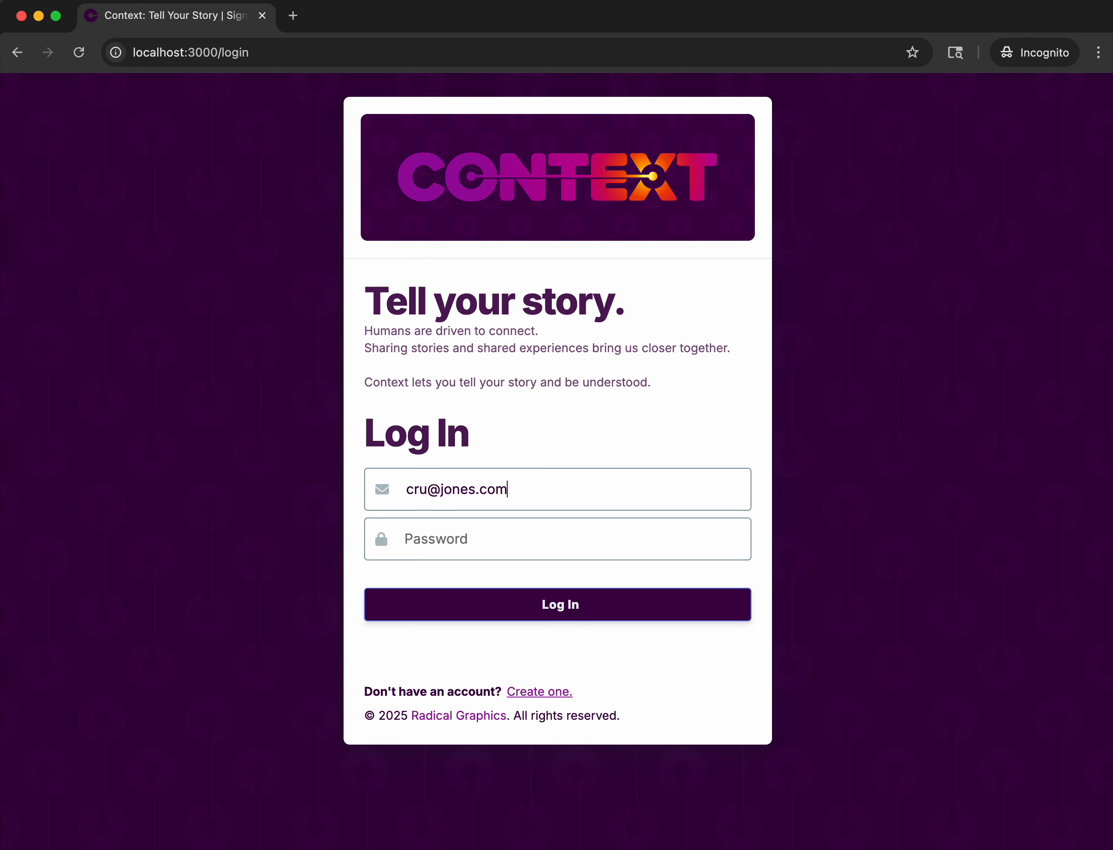
{"action": "key", "text": "Tab"}
{"action": "type", "text": "test"}
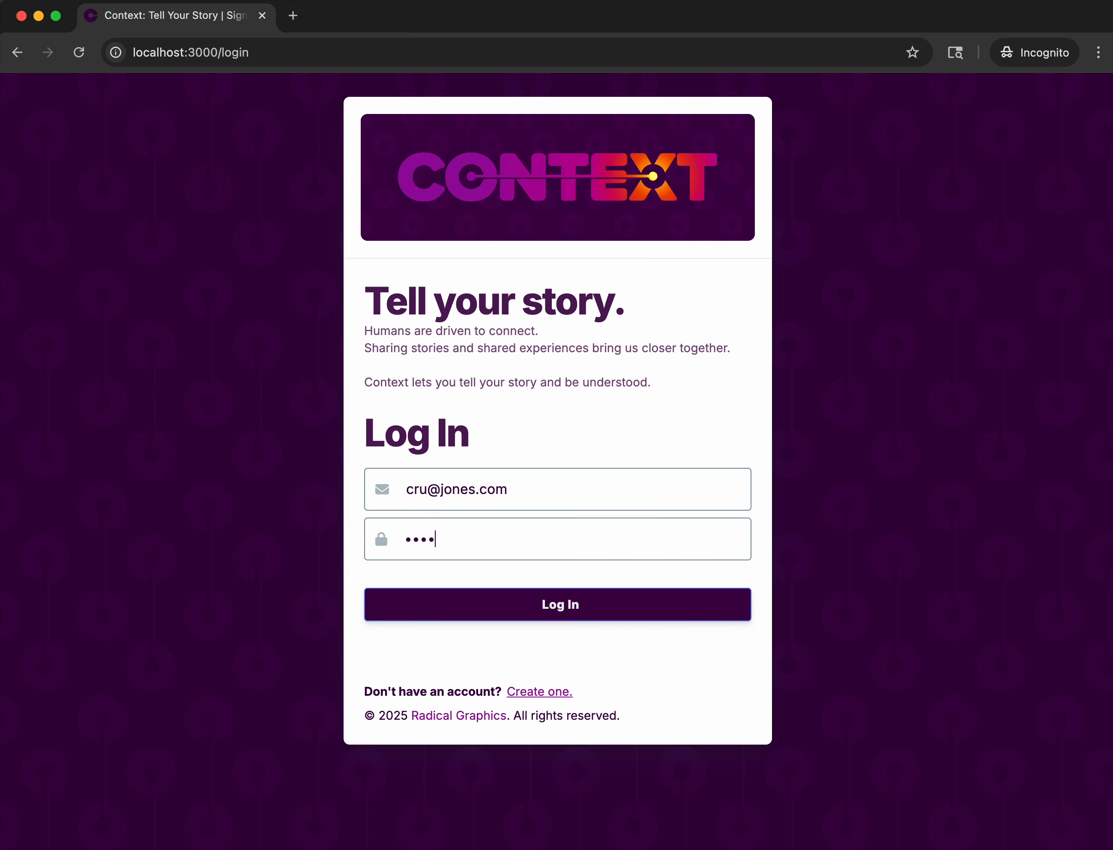
{"action": "left_click", "coordinate": [536, 606]}
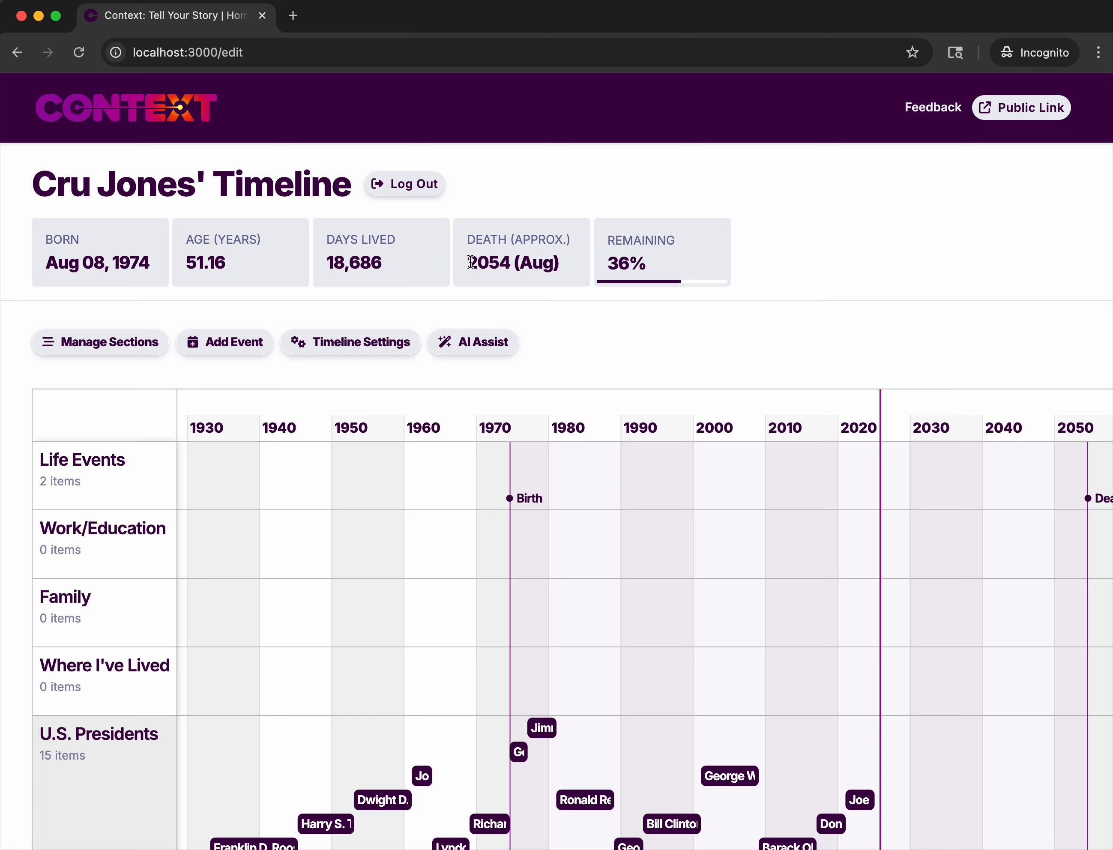
Examine the approximate death date, the remaining-life percentage and the timeline's personal and historical sections.
{"action": "left_click_drag", "start_coordinate": [469, 261], "coordinate": [565, 271]}
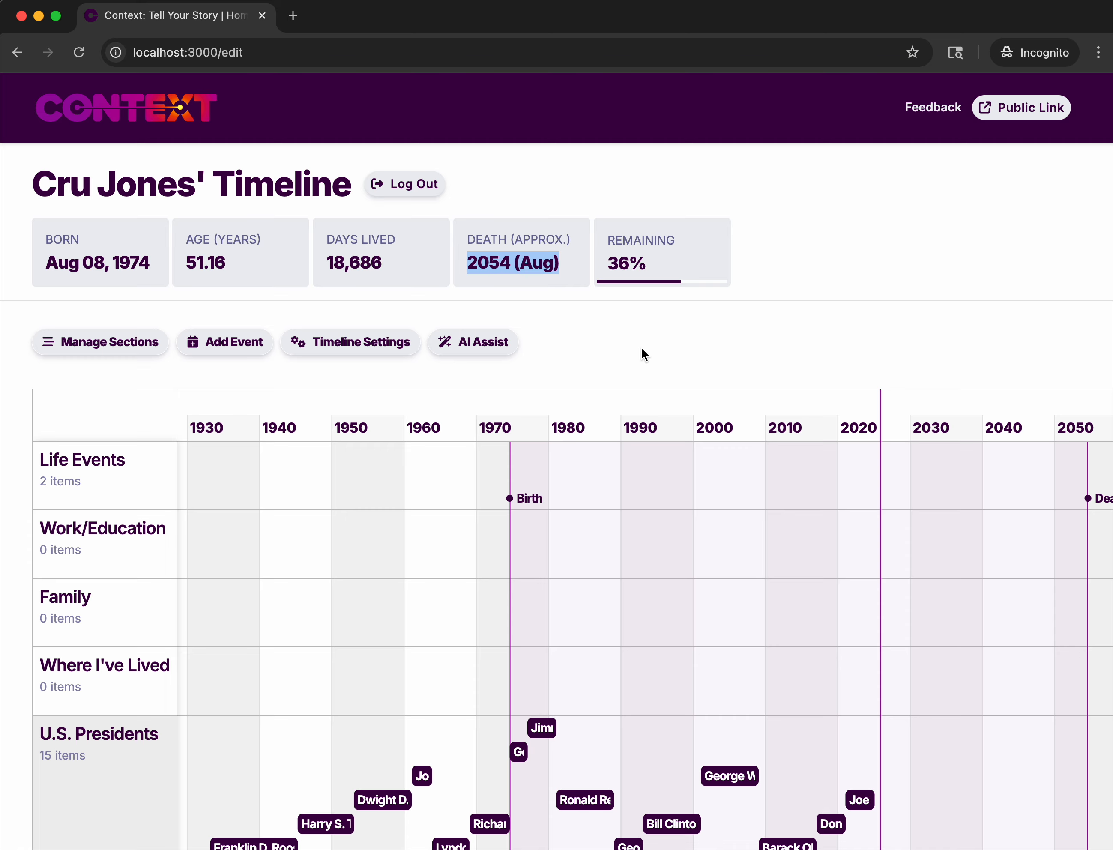
{"action": "triple_click", "coordinate": [618, 271]}
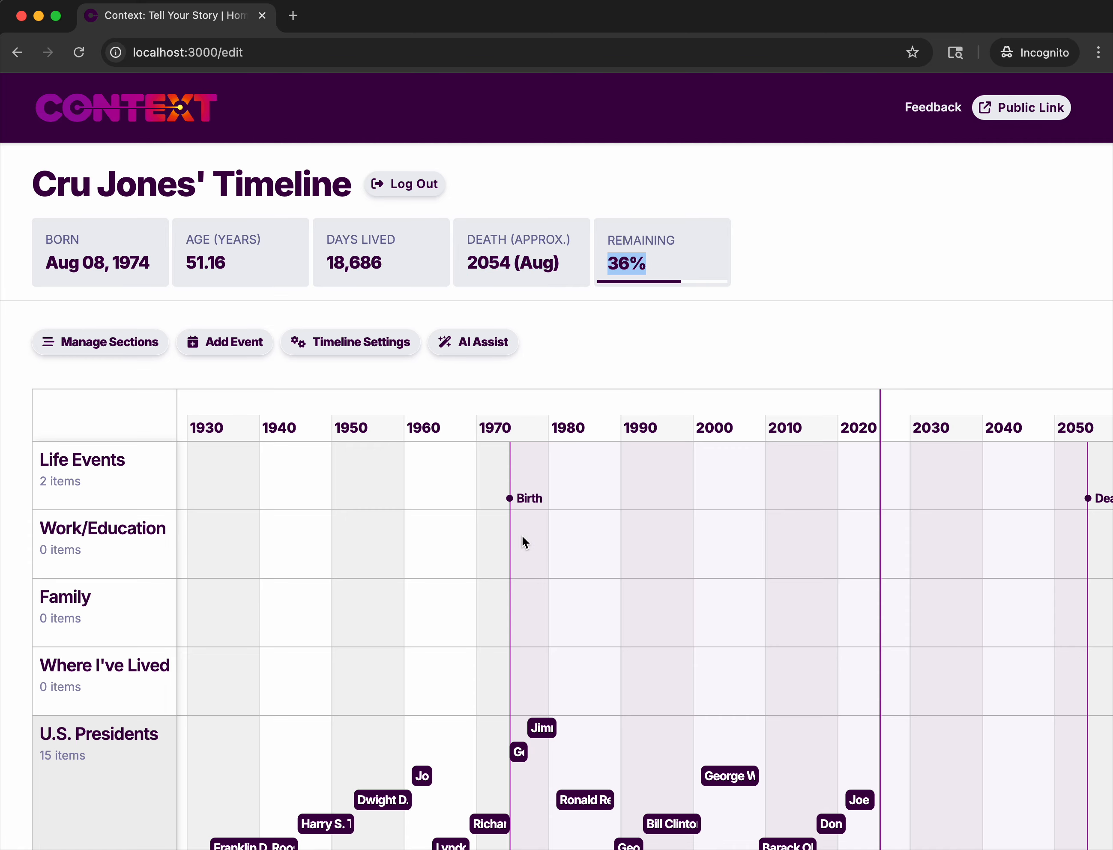
{"action": "scroll", "coordinate": [522, 535], "scroll_direction": "down", "scroll_amount": 1}
{"action": "left_click_drag", "start_coordinate": [589, 539], "coordinate": [348, 544]}
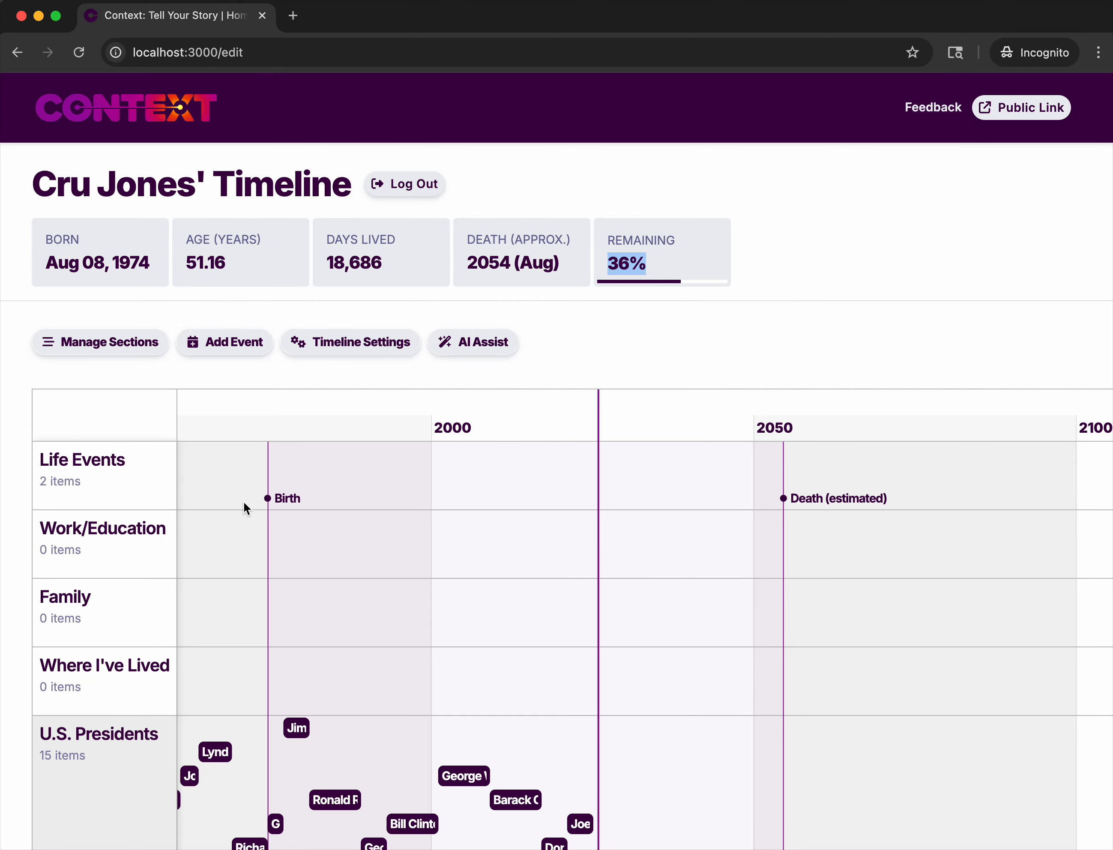
{"action": "scroll", "coordinate": [244, 502], "scroll_direction": "up", "scroll_amount": 3}
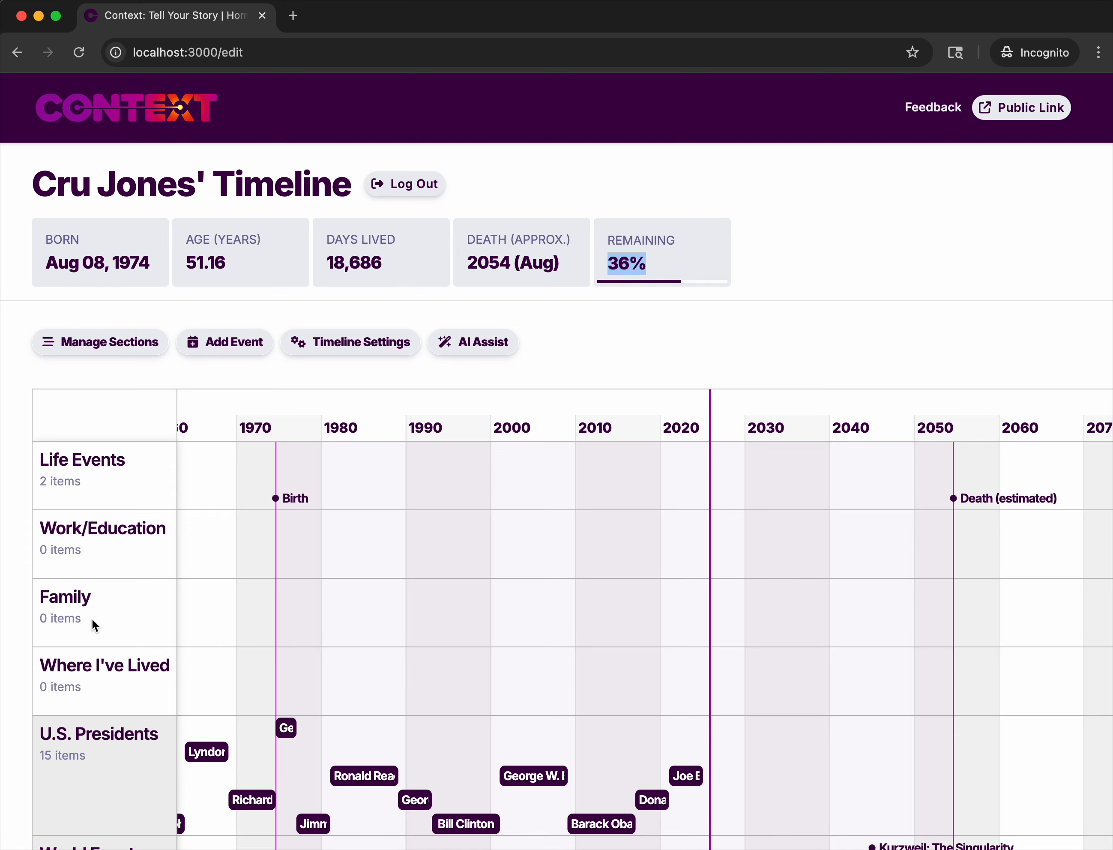
{"action": "scroll", "coordinate": [93, 637], "scroll_direction": "down", "scroll_amount": 3}
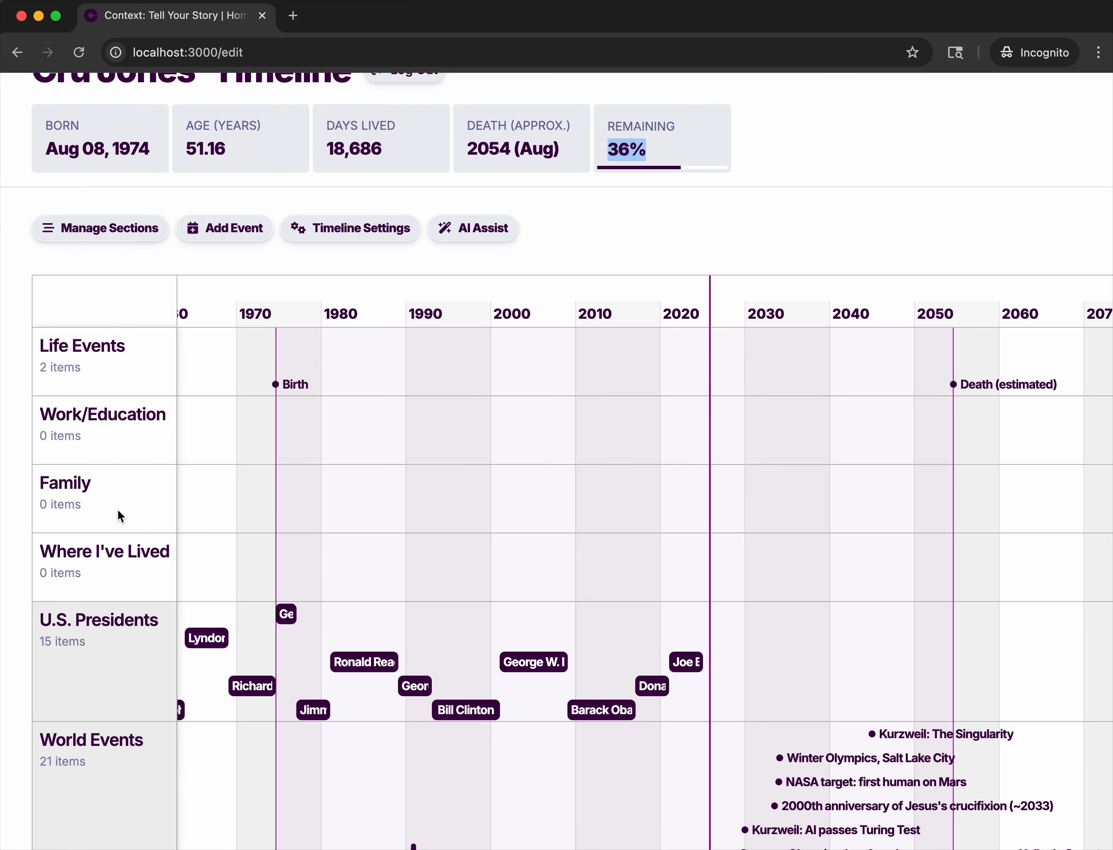
{"action": "scroll", "coordinate": [117, 571], "scroll_direction": "down", "scroll_amount": 3}
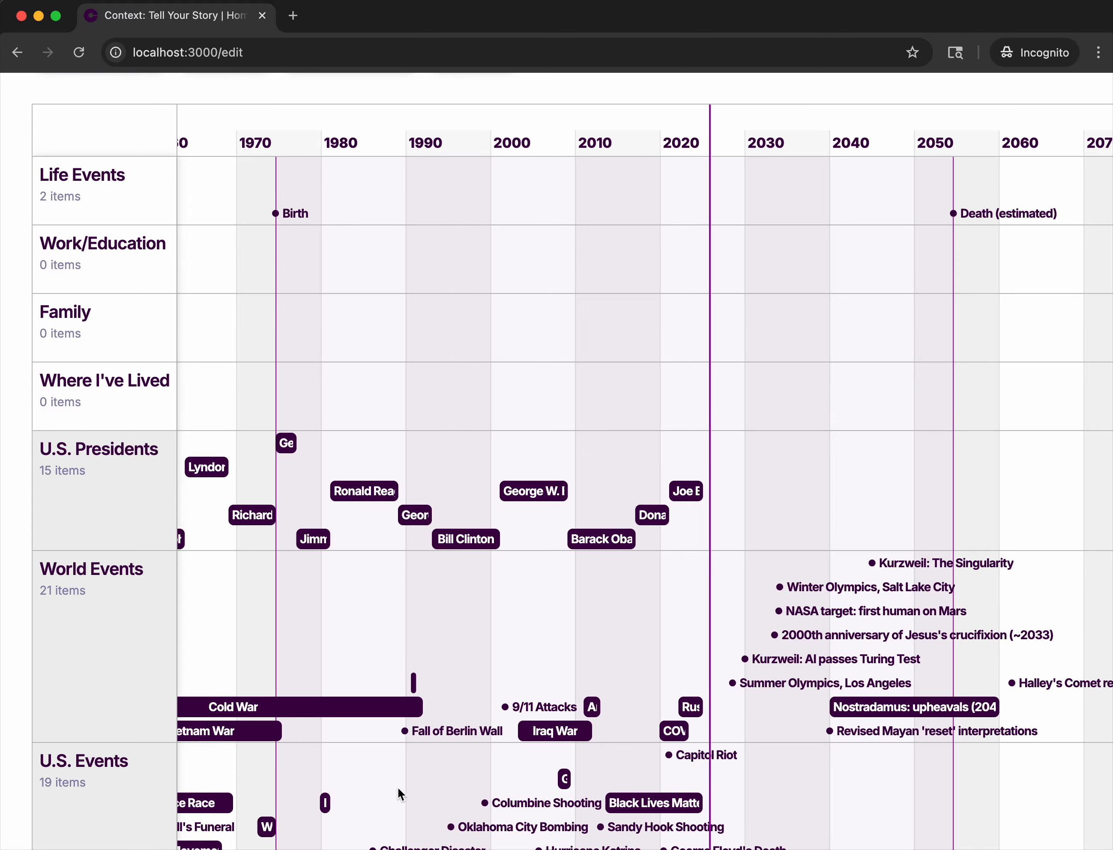
{"action": "scroll", "coordinate": [503, 793], "scroll_direction": "down", "scroll_amount": 5}
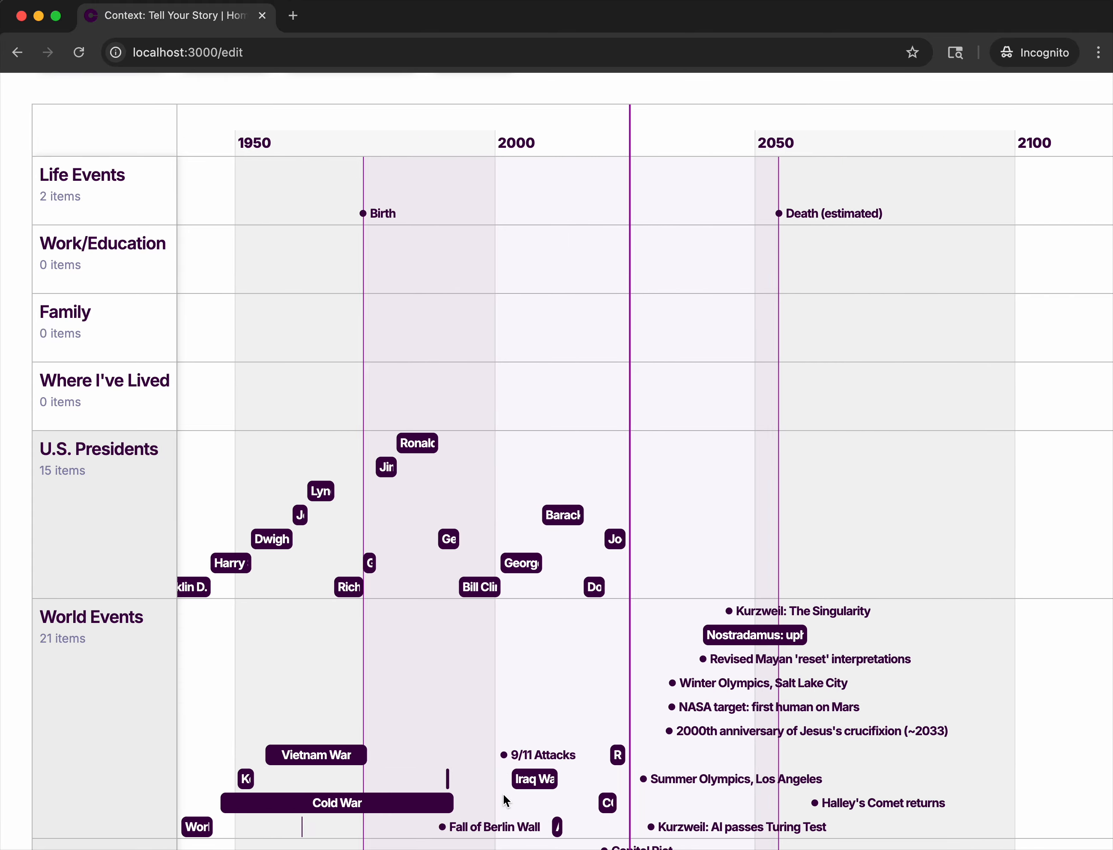
Examine the timeline at wider and narrower year scales, from the full lifespan down to five-year intervals.
{"action": "scroll", "coordinate": [502, 793], "scroll_direction": "up", "scroll_amount": 8}
{"action": "scroll", "coordinate": [503, 793], "scroll_direction": "up", "scroll_amount": 2}
{"action": "scroll", "coordinate": [502, 793], "scroll_direction": "down", "scroll_amount": 3}
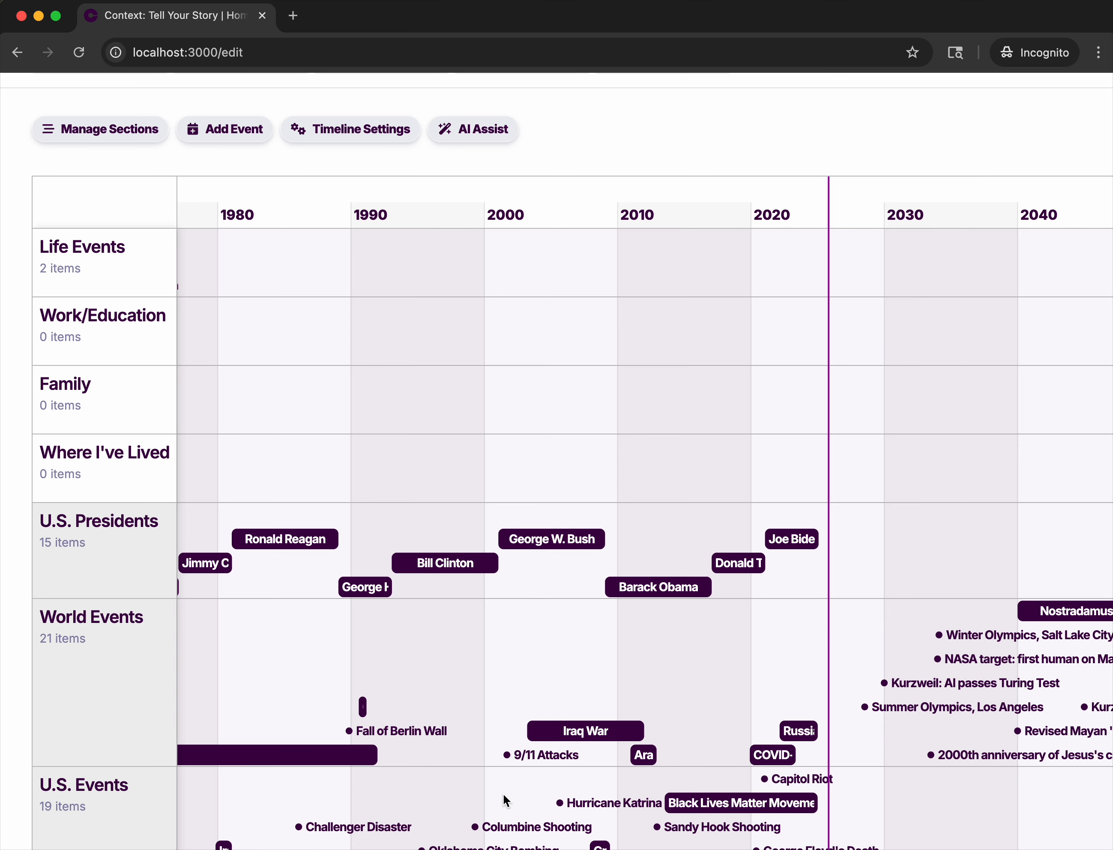
{"action": "scroll", "coordinate": [114, 162], "scroll_direction": "up", "scroll_amount": 5}
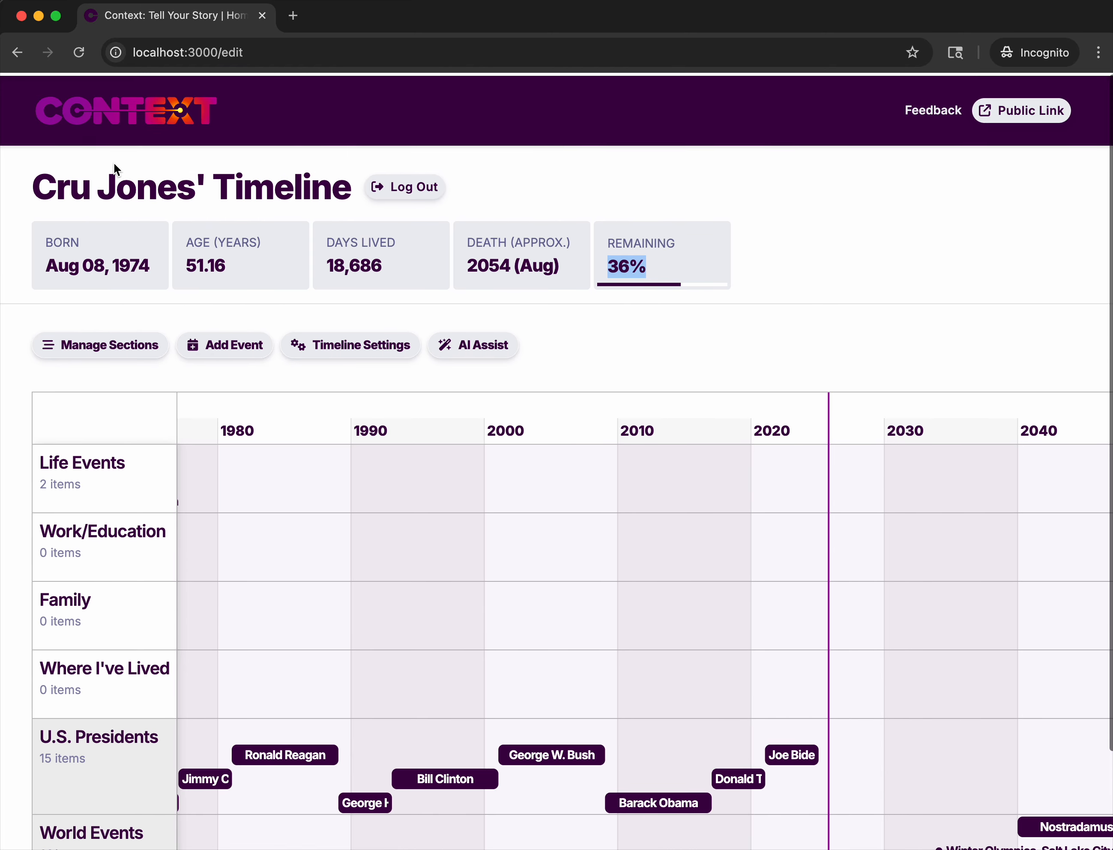
{"action": "scroll", "coordinate": [422, 586], "scroll_direction": "down", "scroll_amount": 4}
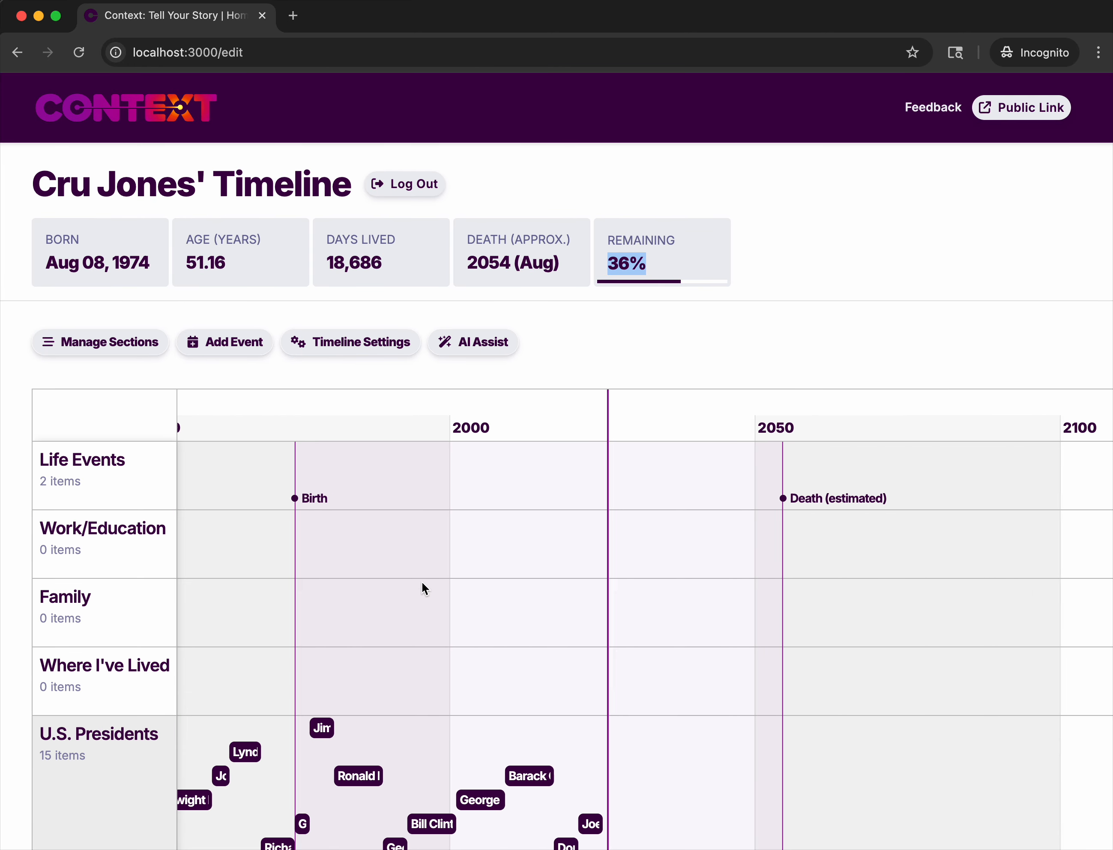
{"action": "scroll", "coordinate": [422, 587], "scroll_direction": "up", "scroll_amount": 4}
{"action": "scroll", "coordinate": [422, 586], "scroll_direction": "down", "scroll_amount": 2}
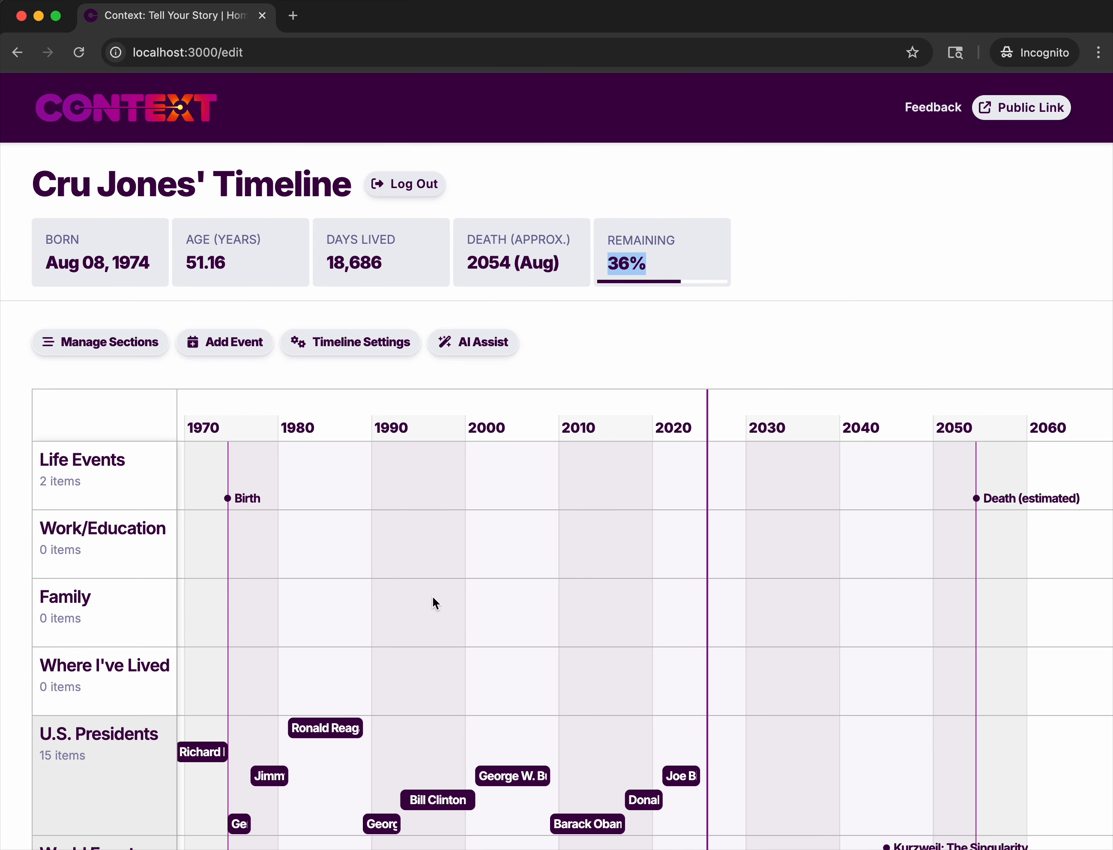
{"action": "scroll", "coordinate": [433, 597], "scroll_direction": "down", "scroll_amount": 2}
{"action": "scroll", "coordinate": [432, 622], "scroll_direction": "up", "scroll_amount": 6}
{"action": "scroll", "coordinate": [433, 622], "scroll_direction": "down", "scroll_amount": 2}
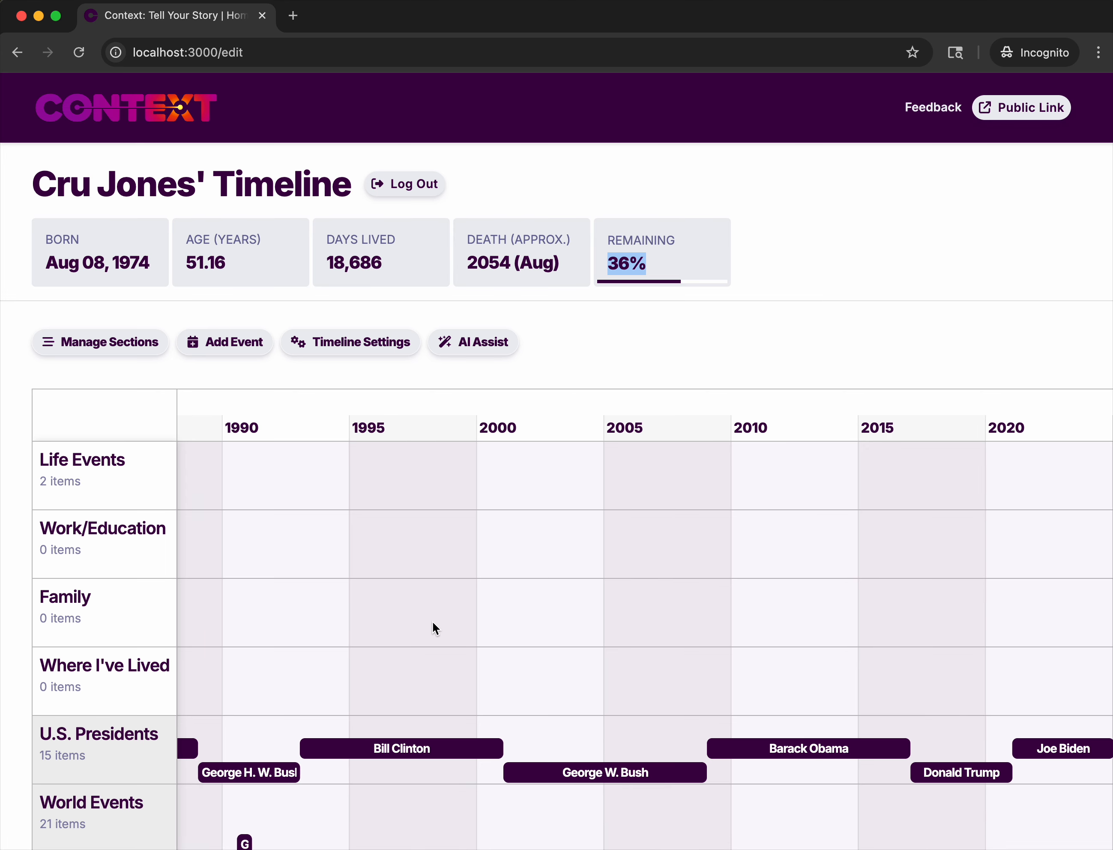
{"action": "scroll", "coordinate": [433, 622], "scroll_direction": "up", "scroll_amount": 5}
{"action": "scroll", "coordinate": [433, 621], "scroll_direction": "down", "scroll_amount": 4}
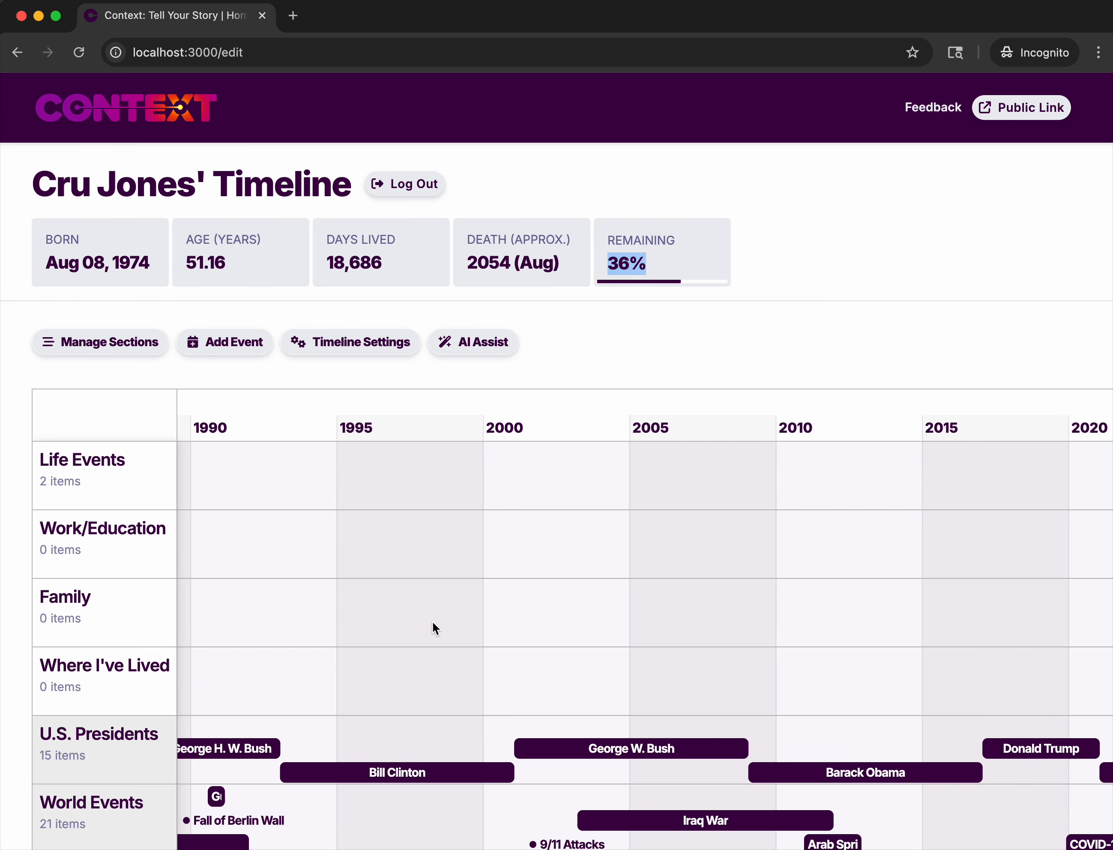
{"action": "scroll", "coordinate": [433, 624], "scroll_direction": "up", "scroll_amount": 2}
{"action": "left_click", "coordinate": [546, 307]}
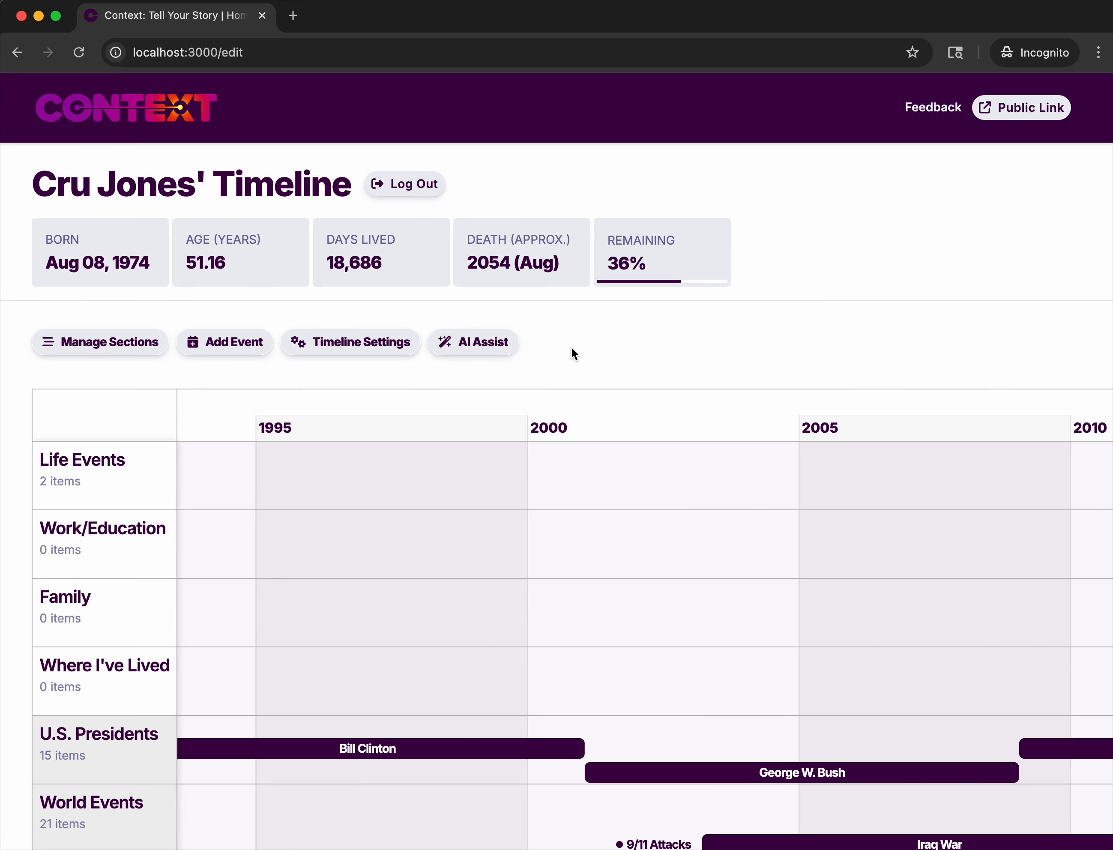
{"action": "scroll", "coordinate": [442, 669], "scroll_direction": "down", "scroll_amount": 4}
{"action": "scroll", "coordinate": [442, 669], "scroll_direction": "up", "scroll_amount": 3}
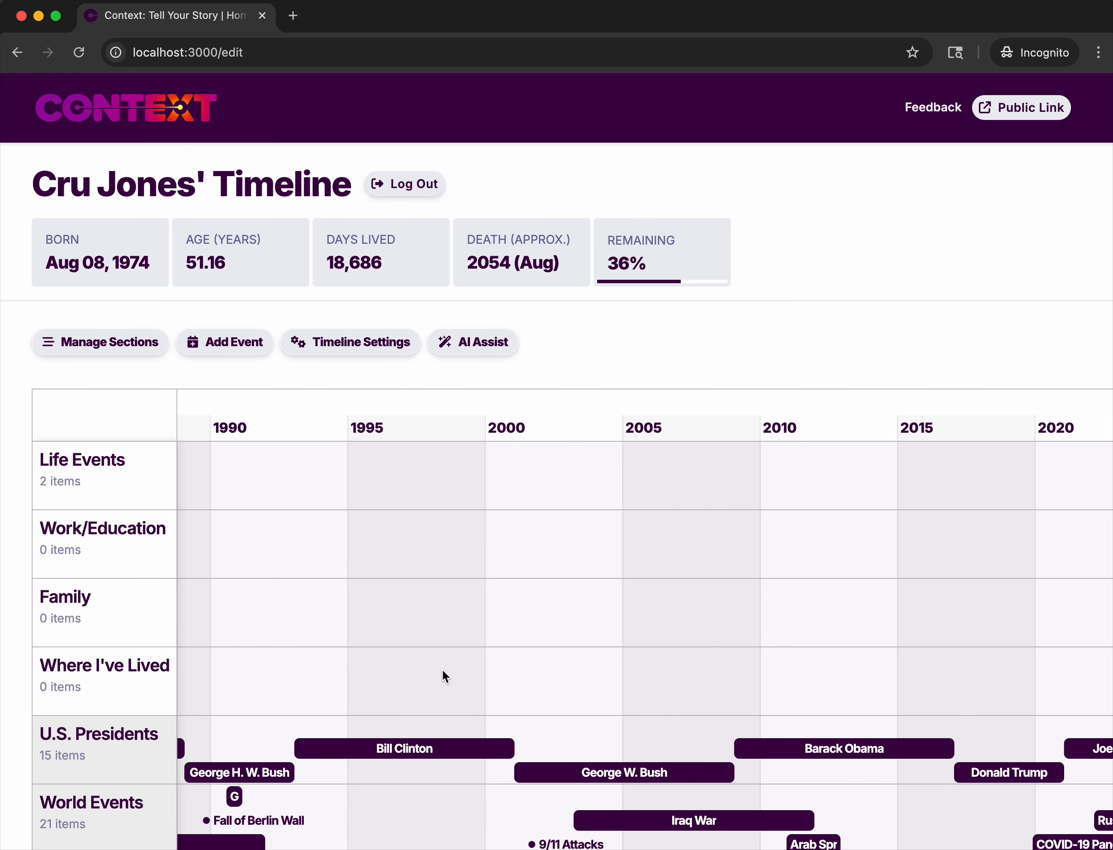
Look over the timeline's sections and events for the 1980 to 2010 period.
{"action": "left_click_drag", "start_coordinate": [279, 566], "coordinate": [539, 529]}
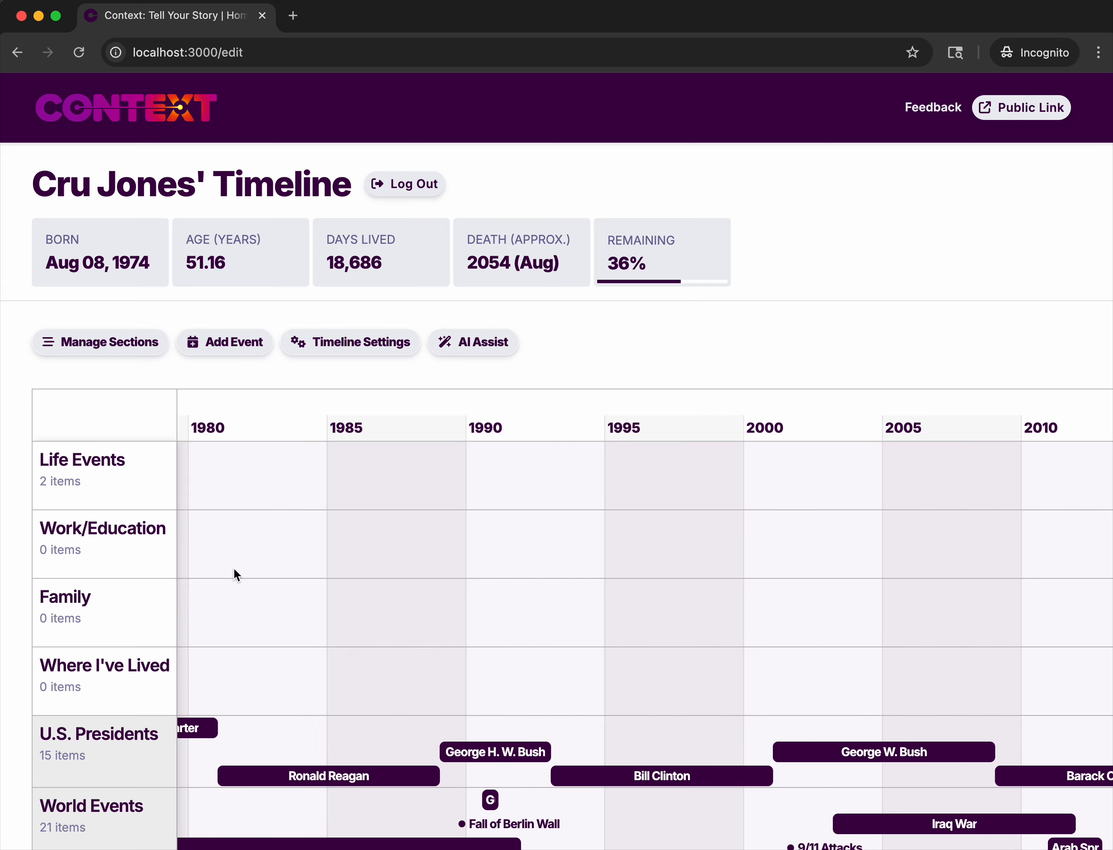
{"action": "scroll", "coordinate": [97, 555], "scroll_direction": "down", "scroll_amount": 2}
{"action": "scroll", "coordinate": [97, 556], "scroll_direction": "up", "scroll_amount": 2}
{"action": "scroll", "coordinate": [97, 555], "scroll_direction": "down", "scroll_amount": 2}
{"action": "scroll", "coordinate": [97, 555], "scroll_direction": "up", "scroll_amount": 2}
{"action": "scroll", "coordinate": [54, 573], "scroll_direction": "down", "scroll_amount": 2}
{"action": "scroll", "coordinate": [54, 573], "scroll_direction": "up", "scroll_amount": 2}
{"action": "scroll", "coordinate": [54, 572], "scroll_direction": "down", "scroll_amount": 2}
{"action": "scroll", "coordinate": [54, 572], "scroll_direction": "up", "scroll_amount": 2}
{"action": "scroll", "coordinate": [53, 546], "scroll_direction": "down", "scroll_amount": 2}
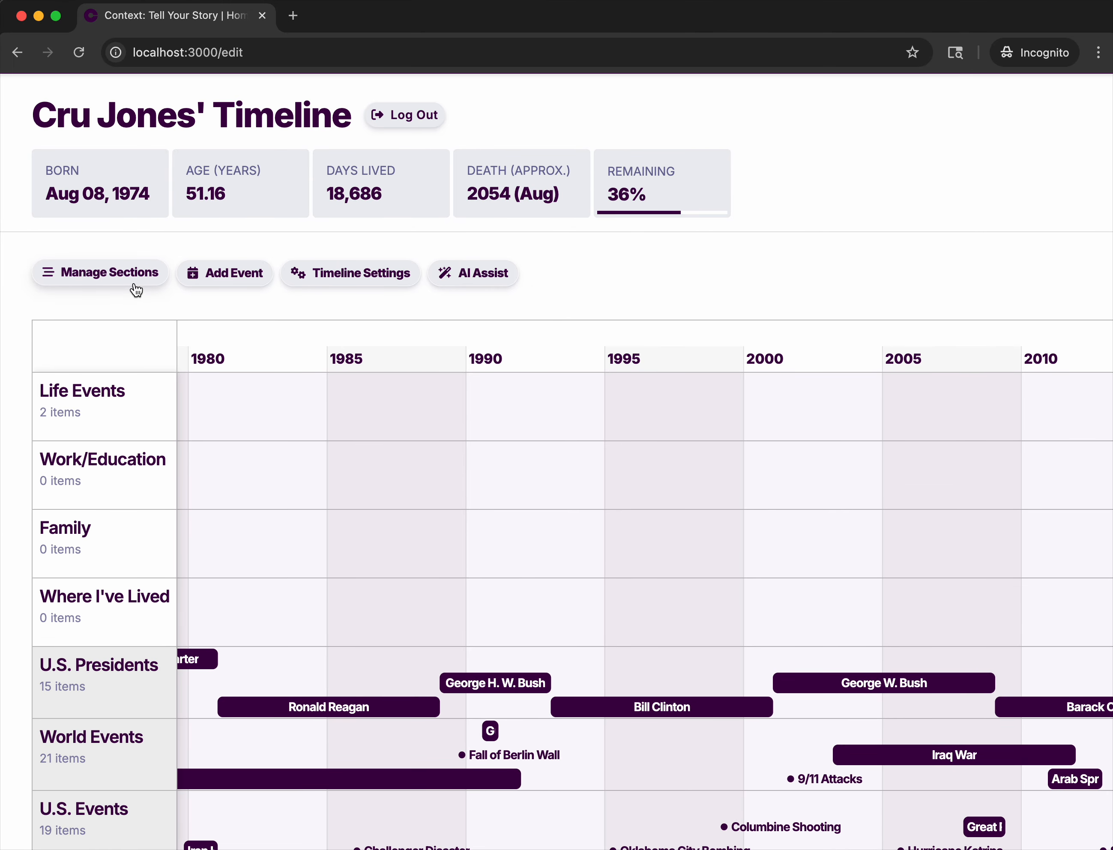
Look over the lists of personal and preset sections and the timeline settings.
{"action": "left_click", "coordinate": [134, 275]}
{"action": "scroll", "coordinate": [419, 584], "scroll_direction": "down", "scroll_amount": 5}
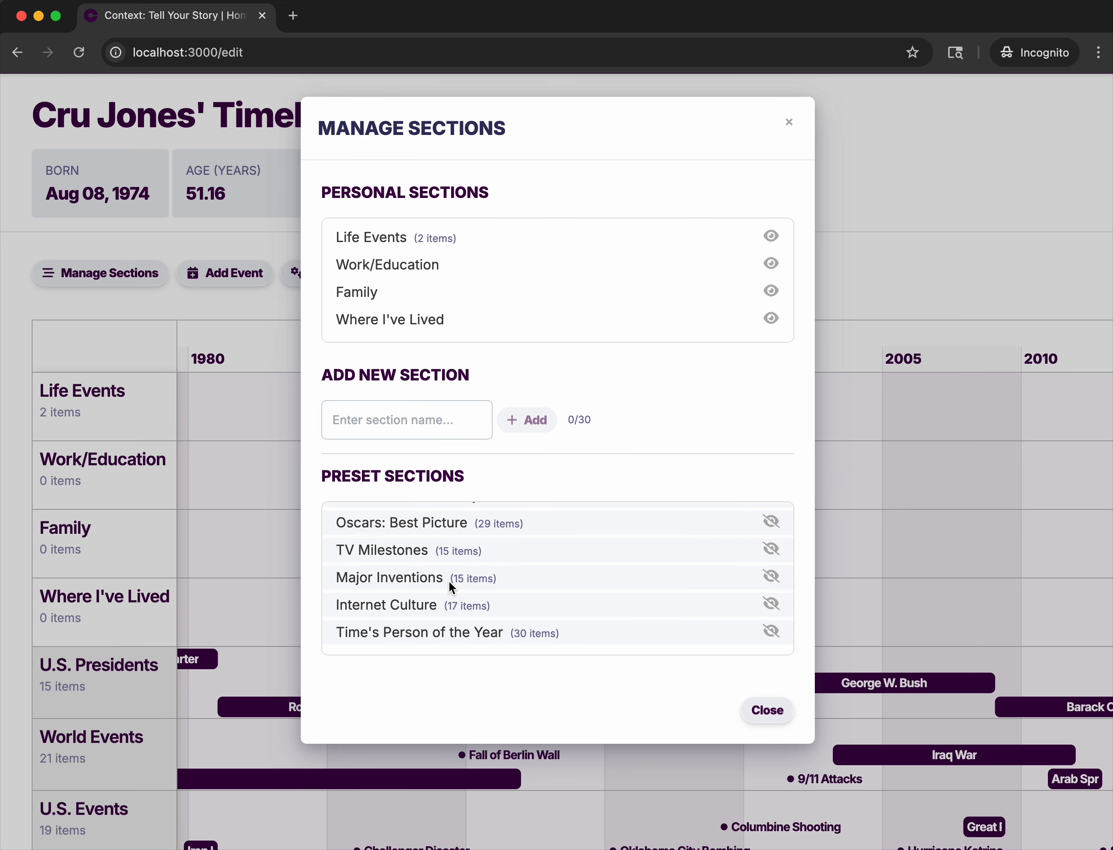
{"action": "scroll", "coordinate": [448, 586], "scroll_direction": "up", "scroll_amount": 5}
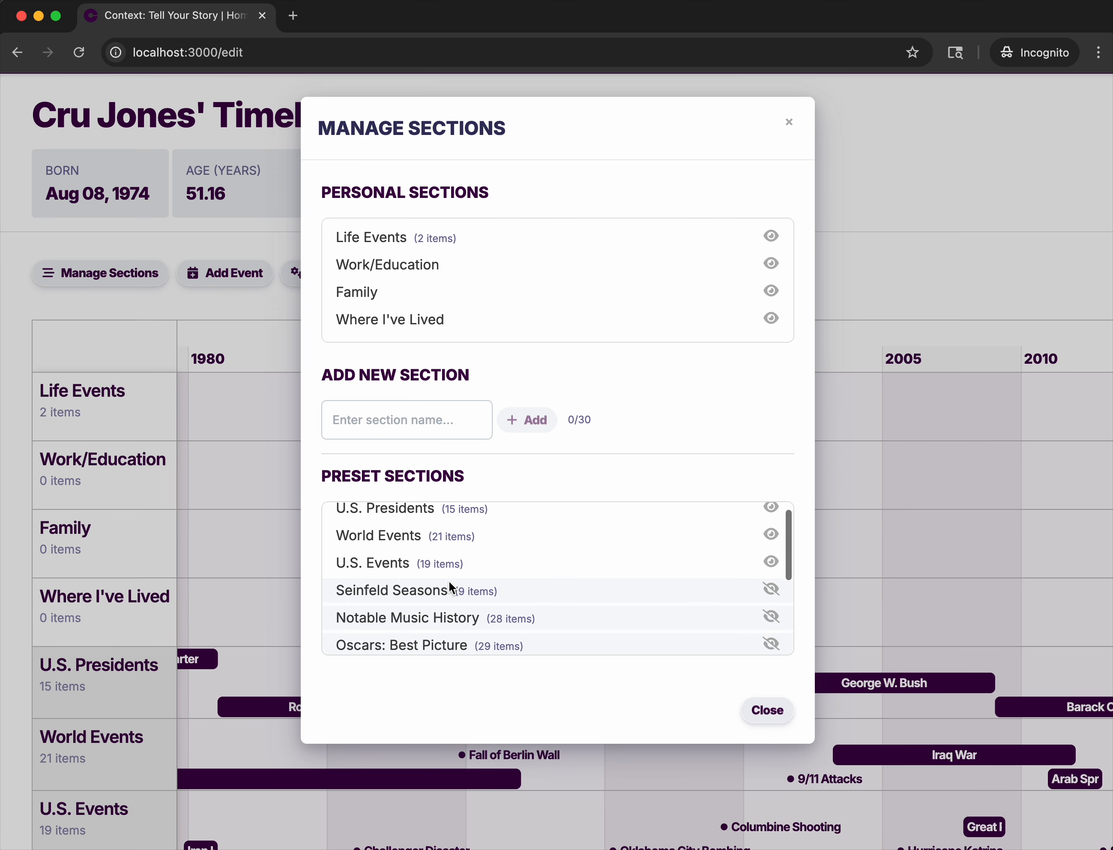
{"action": "left_click", "coordinate": [764, 710]}
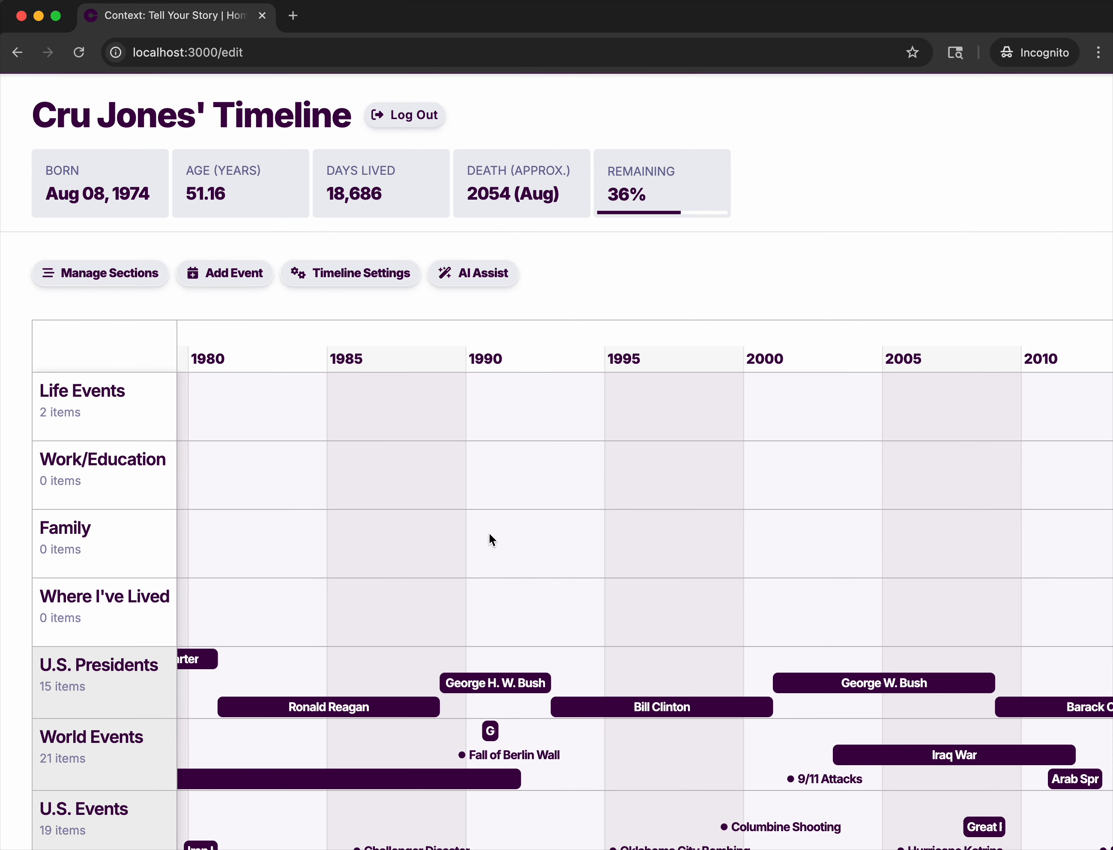
{"action": "left_click", "coordinate": [353, 282]}
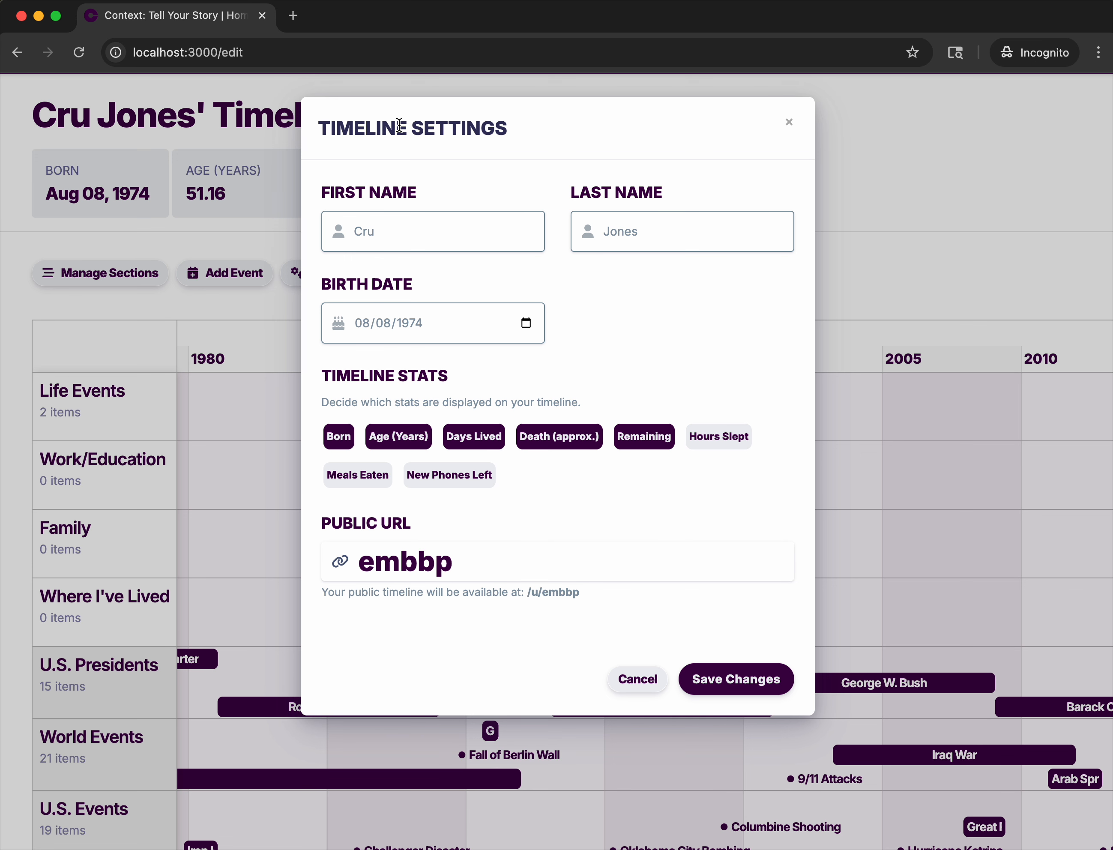
{"action": "left_click", "coordinate": [790, 125]}
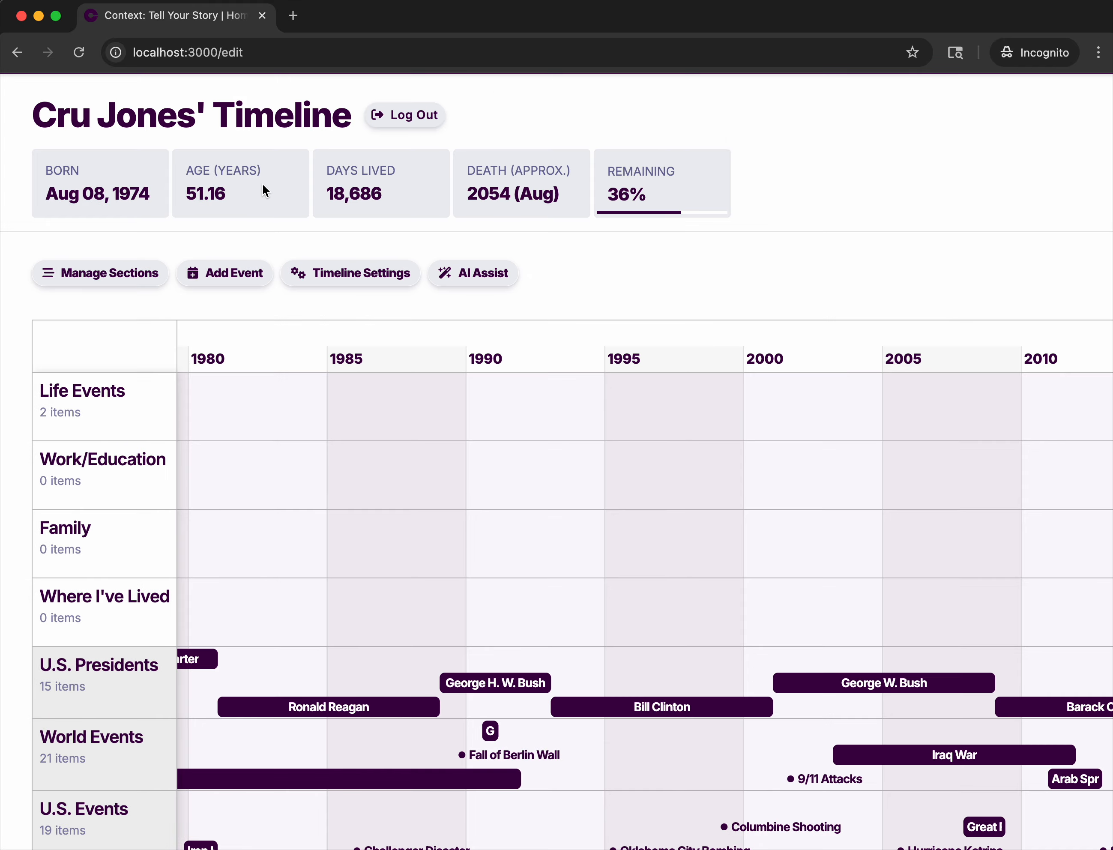
Enable the Hours Slept, Meals Eaten and New Phones Left timeline stats, keep Death (approx.) and Remaining enabled, and save the settings.
{"action": "left_click", "coordinate": [360, 274]}
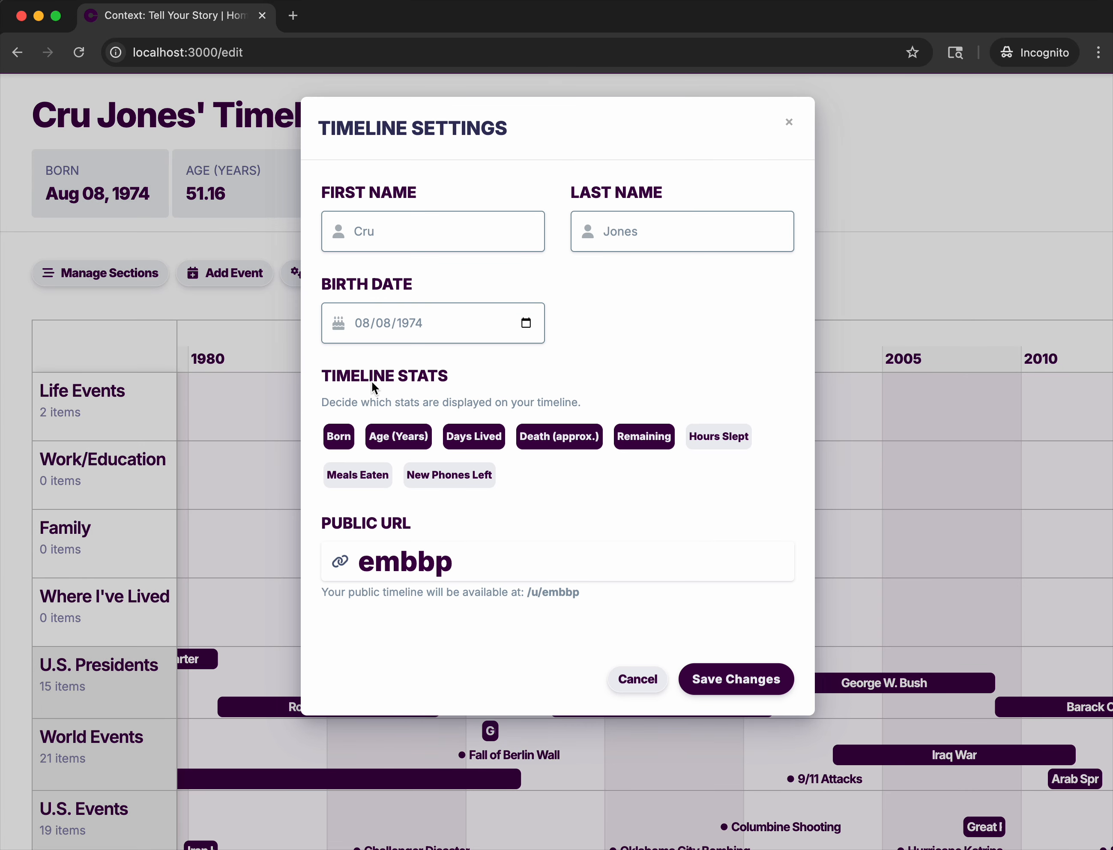
{"action": "left_click", "coordinate": [646, 437]}
{"action": "left_click", "coordinate": [563, 443]}
{"action": "left_click", "coordinate": [721, 438]}
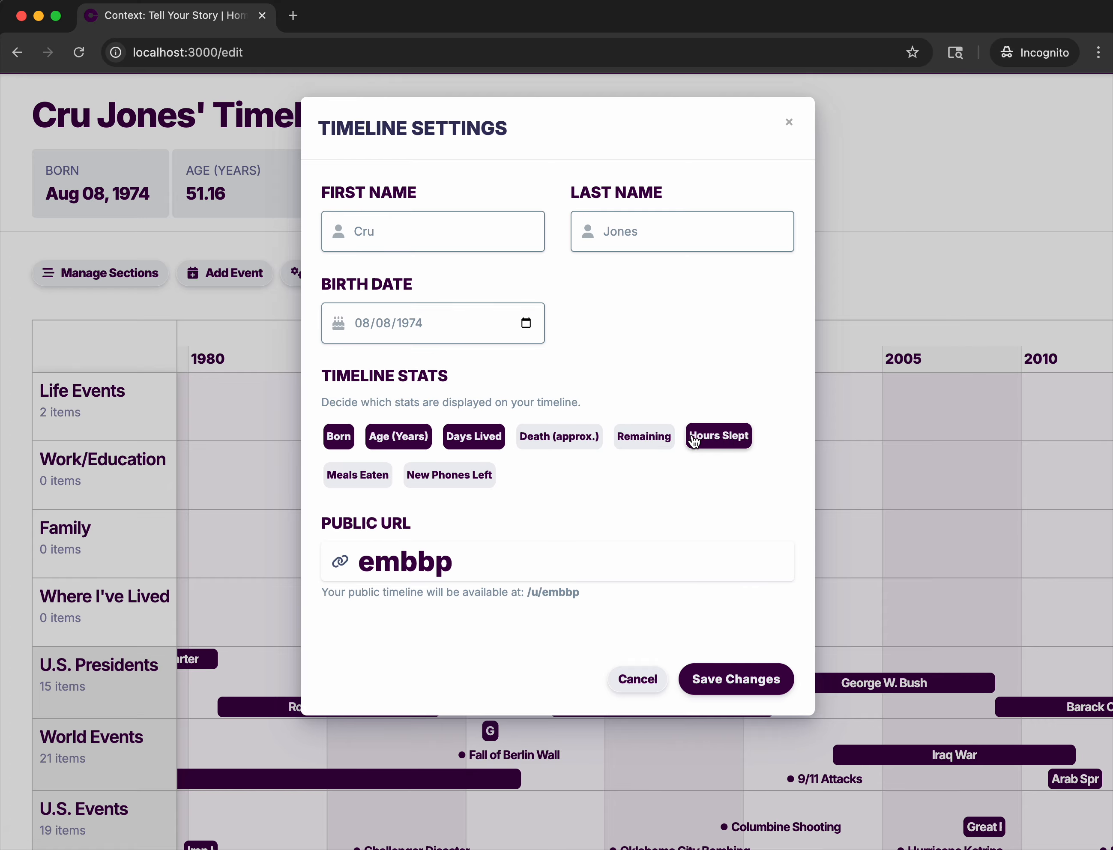
{"action": "left_click", "coordinate": [359, 476]}
{"action": "left_click", "coordinate": [443, 475]}
{"action": "left_click", "coordinate": [565, 437]}
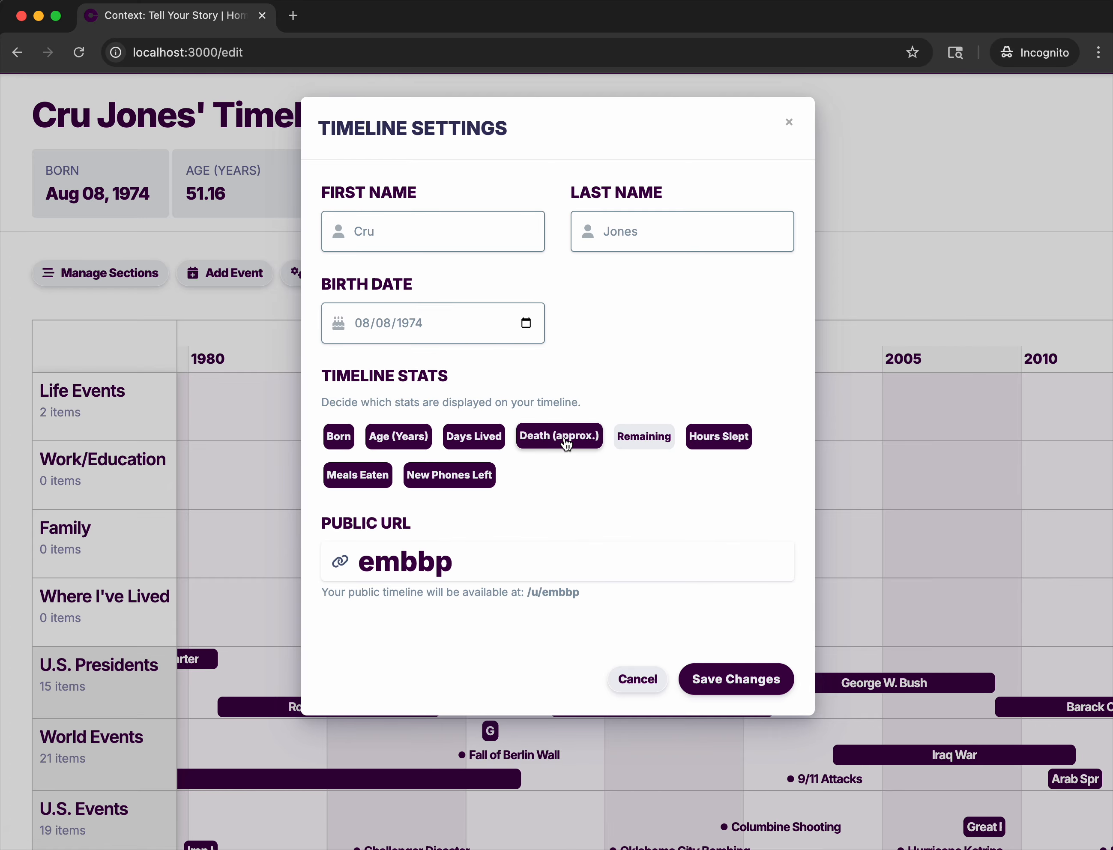
{"action": "left_click", "coordinate": [655, 437]}
{"action": "left_click", "coordinate": [748, 680]}
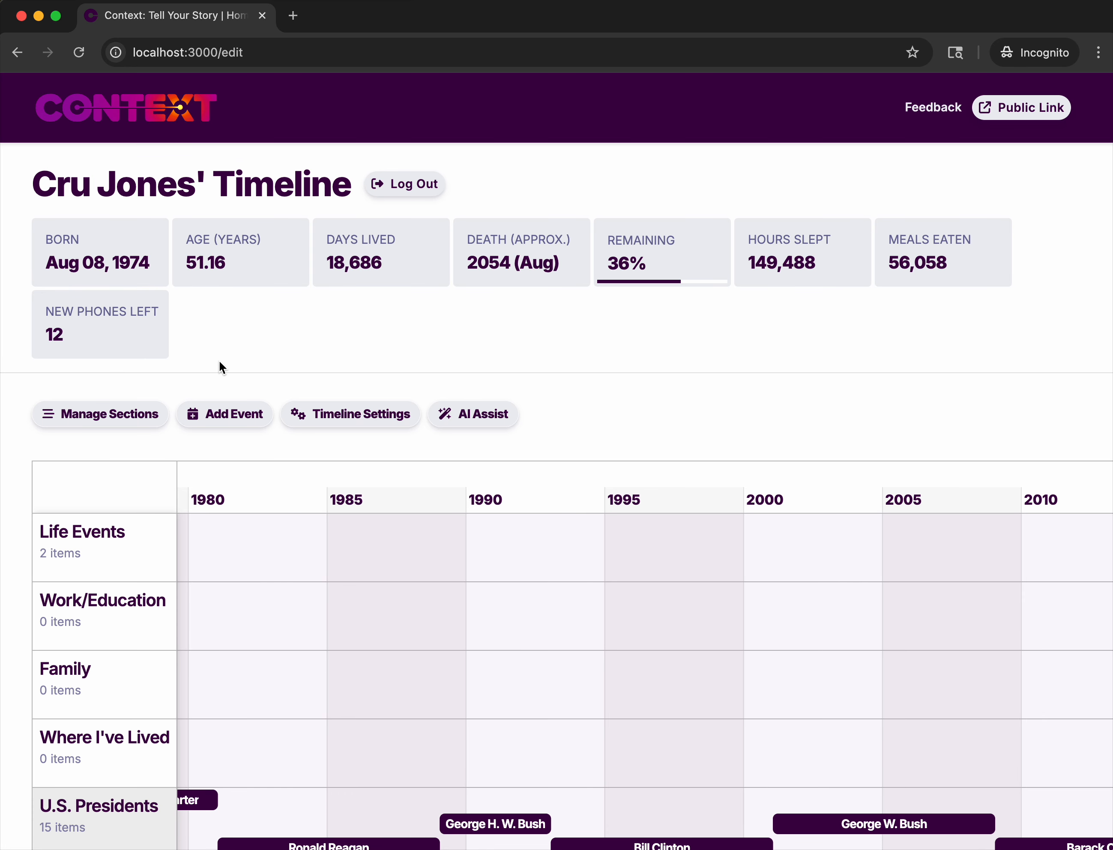
Turn the Hours Slept, Meals Eaten and New Phones Left stats back off and save the timeline settings.
{"action": "left_click", "coordinate": [382, 413]}
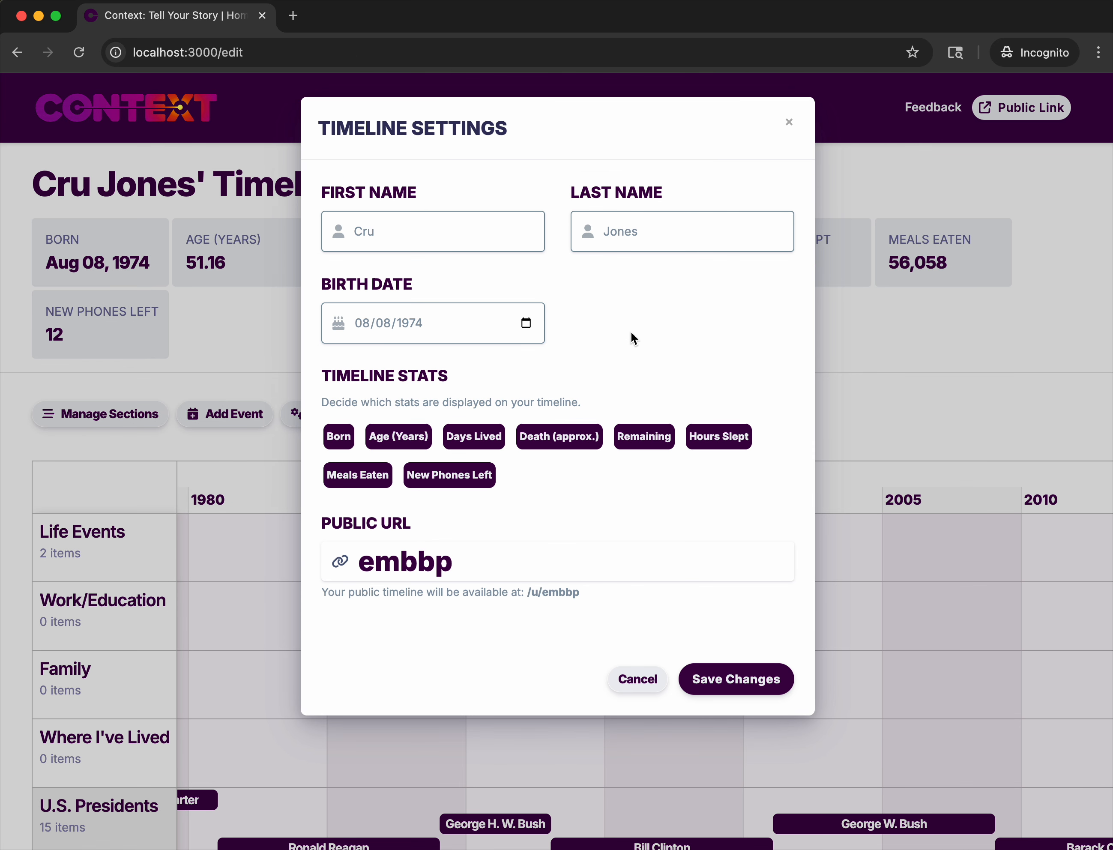
{"action": "left_click", "coordinate": [728, 437]}
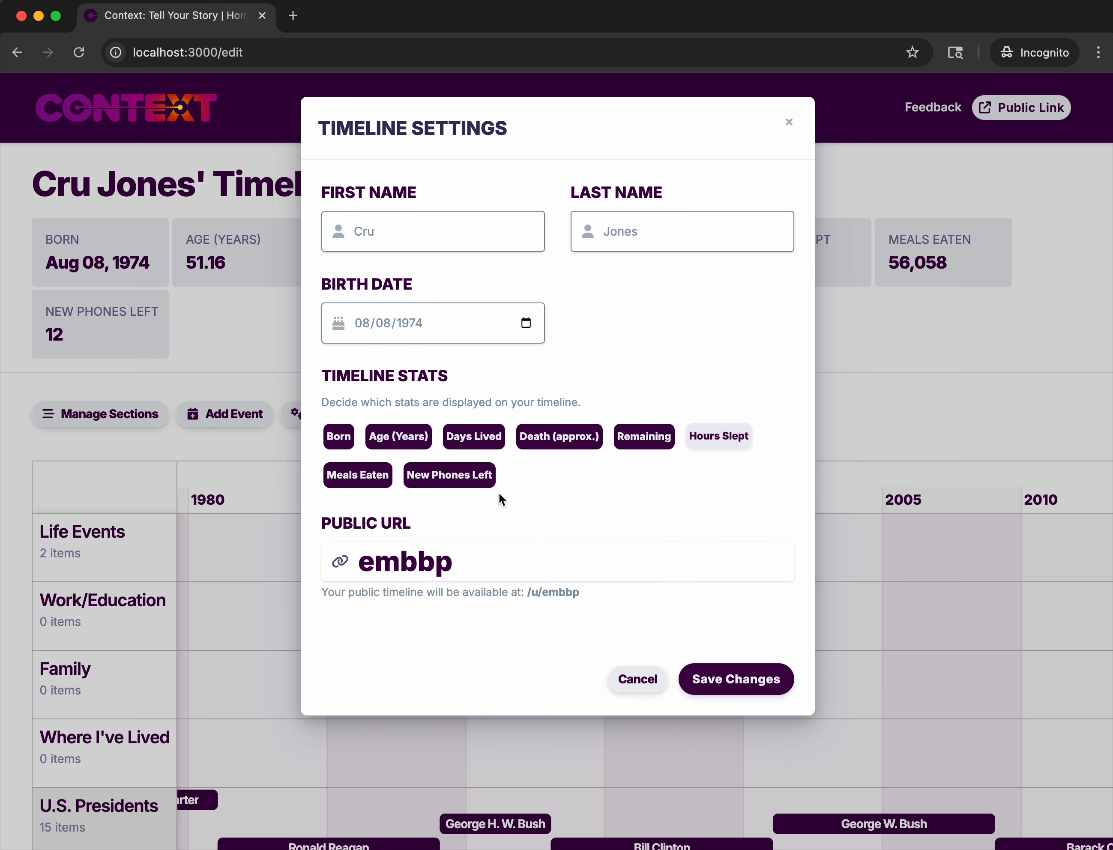
{"action": "left_click", "coordinate": [363, 475]}
{"action": "left_click", "coordinate": [436, 473]}
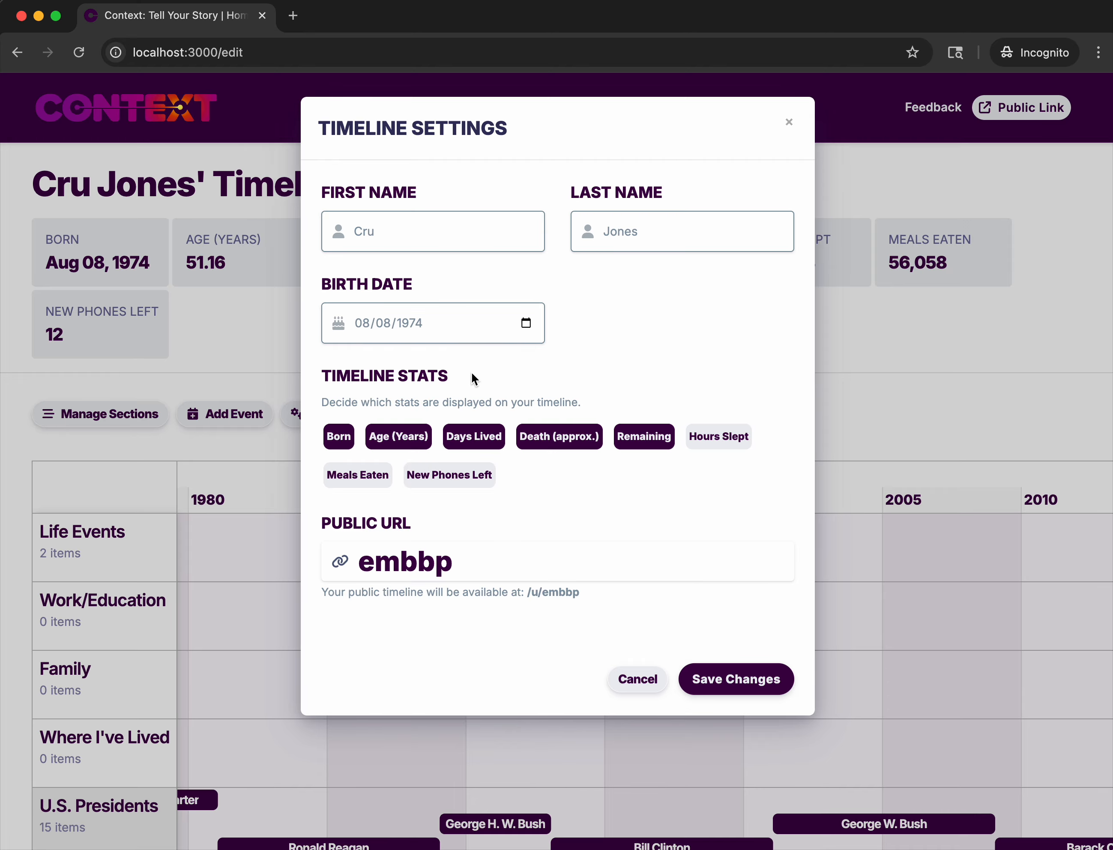
{"action": "left_click", "coordinate": [736, 681]}
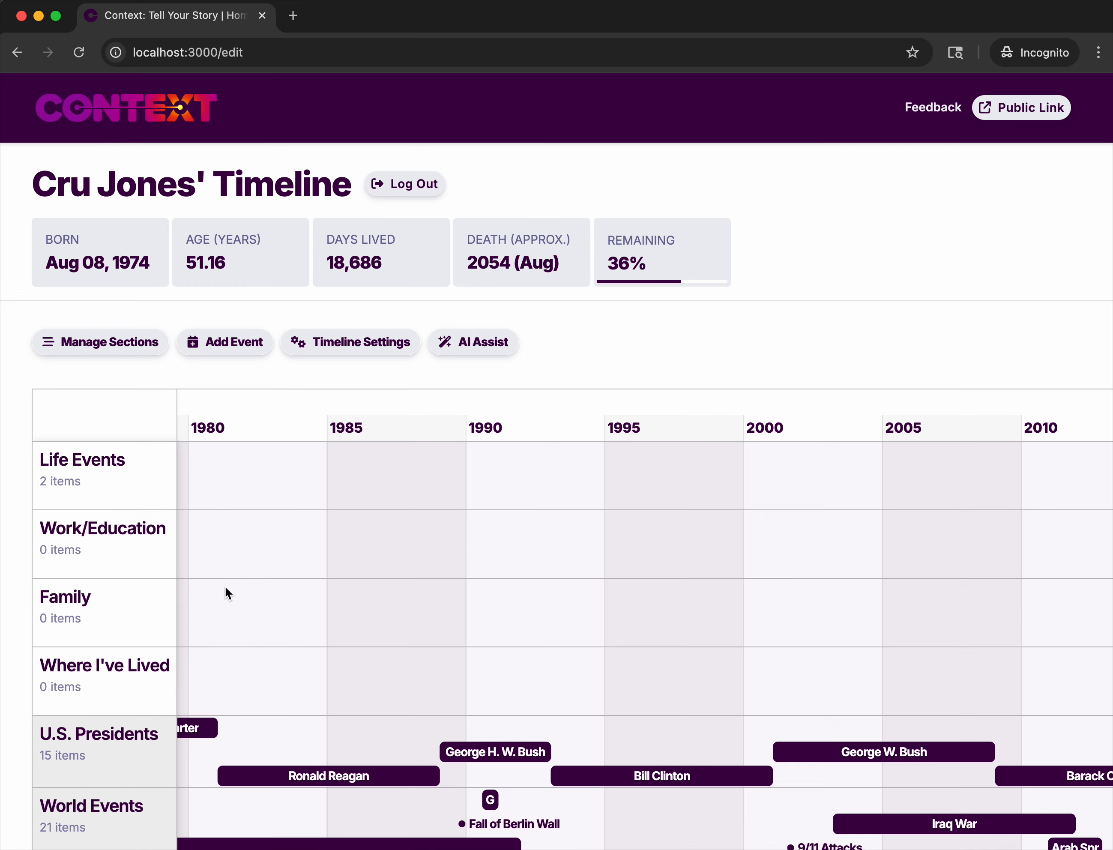
Hide the Family and Work/Education personal sections and delete both of them.
{"action": "scroll", "coordinate": [231, 588], "scroll_direction": "down", "scroll_amount": 5}
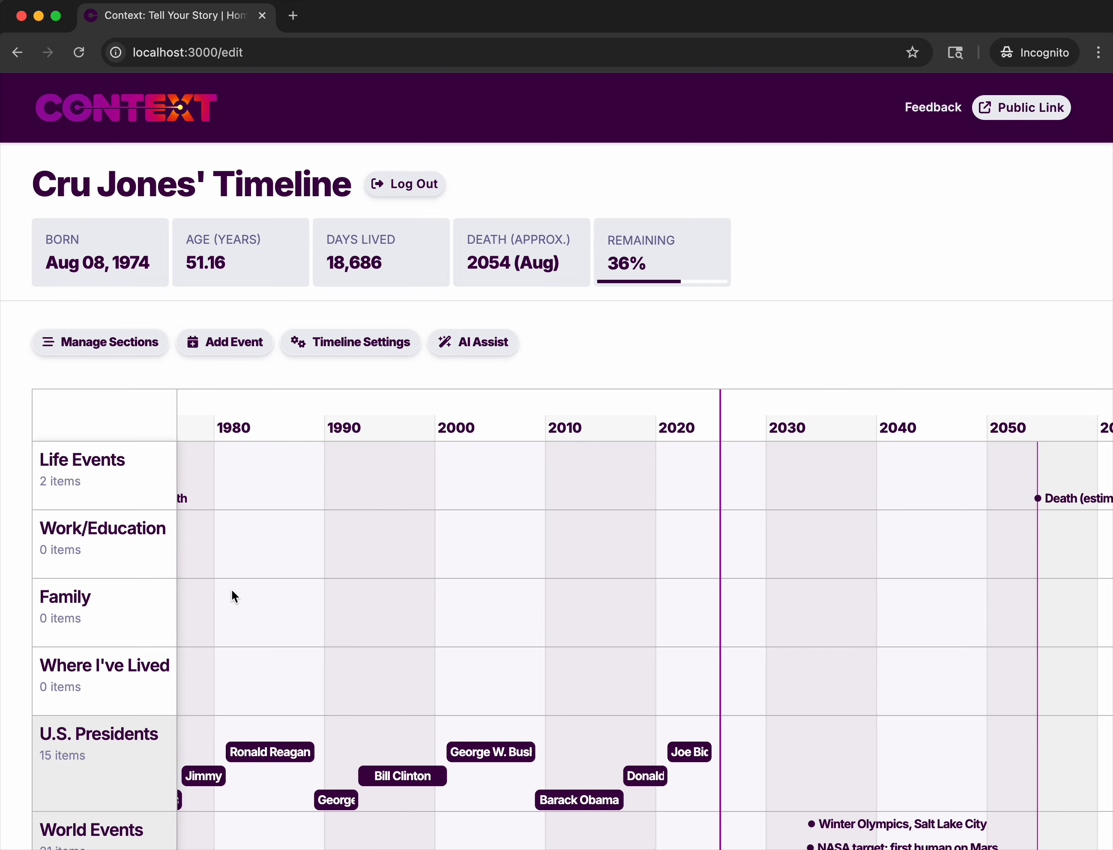
{"action": "scroll", "coordinate": [228, 586], "scroll_direction": "up", "scroll_amount": 1}
{"action": "left_click", "coordinate": [87, 347]}
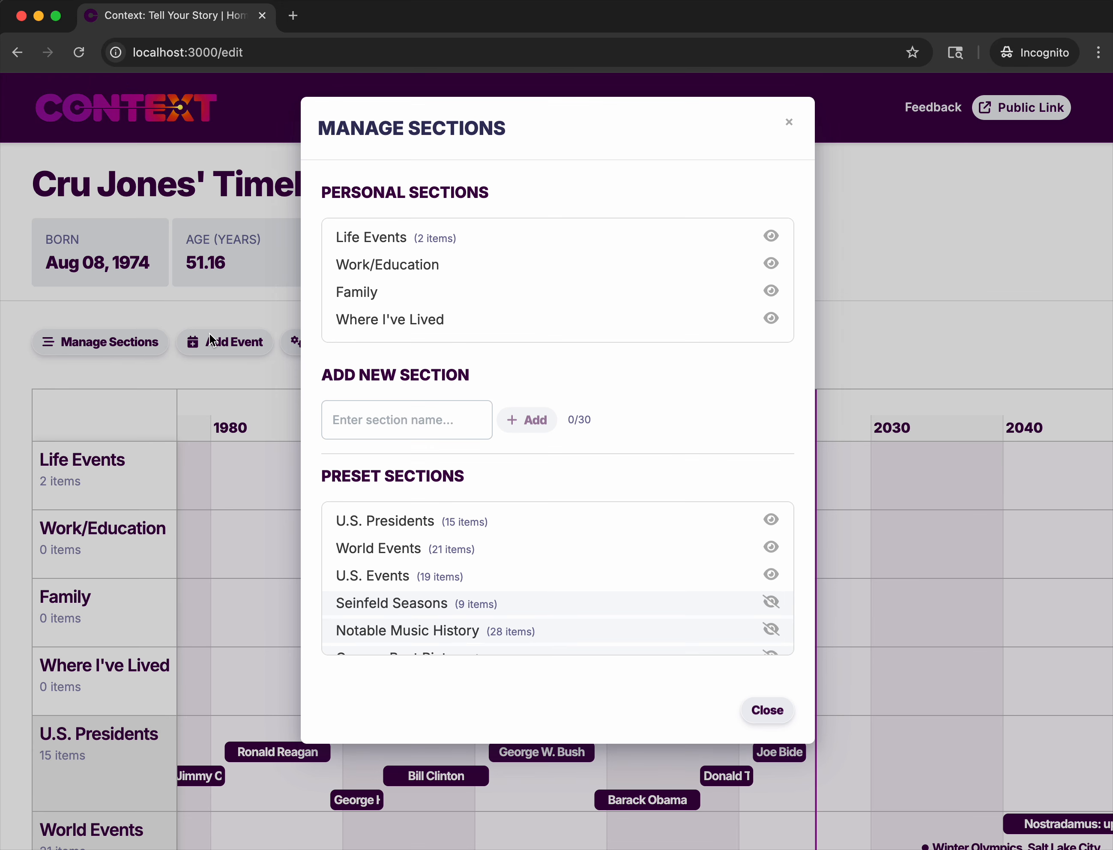
{"action": "left_click", "coordinate": [772, 292]}
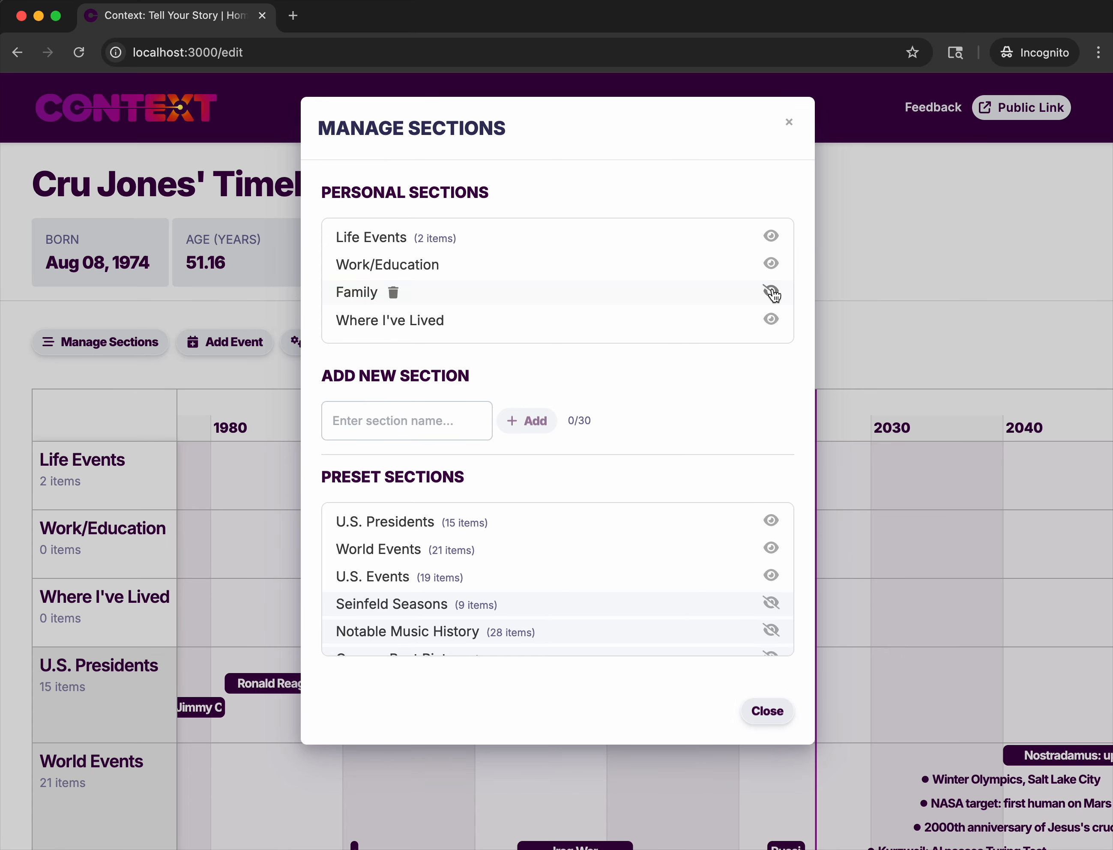
{"action": "left_click", "coordinate": [771, 265]}
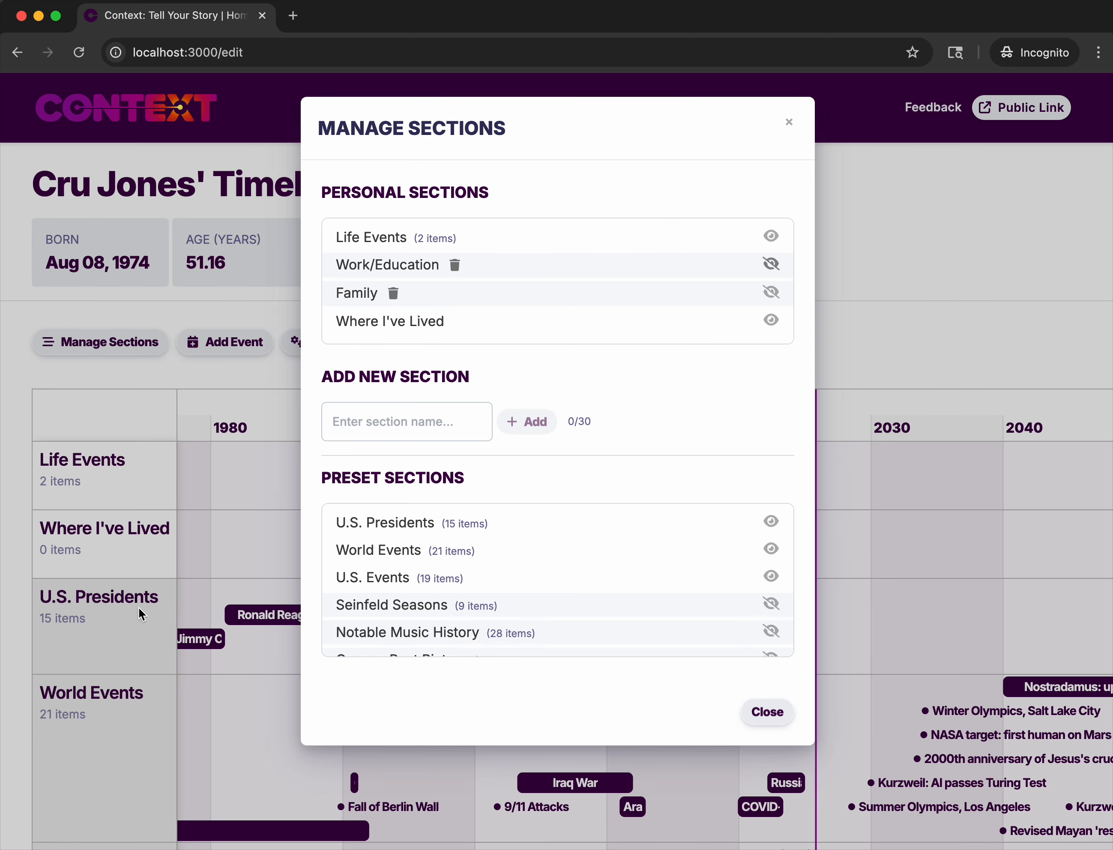
{"action": "left_click", "coordinate": [455, 264]}
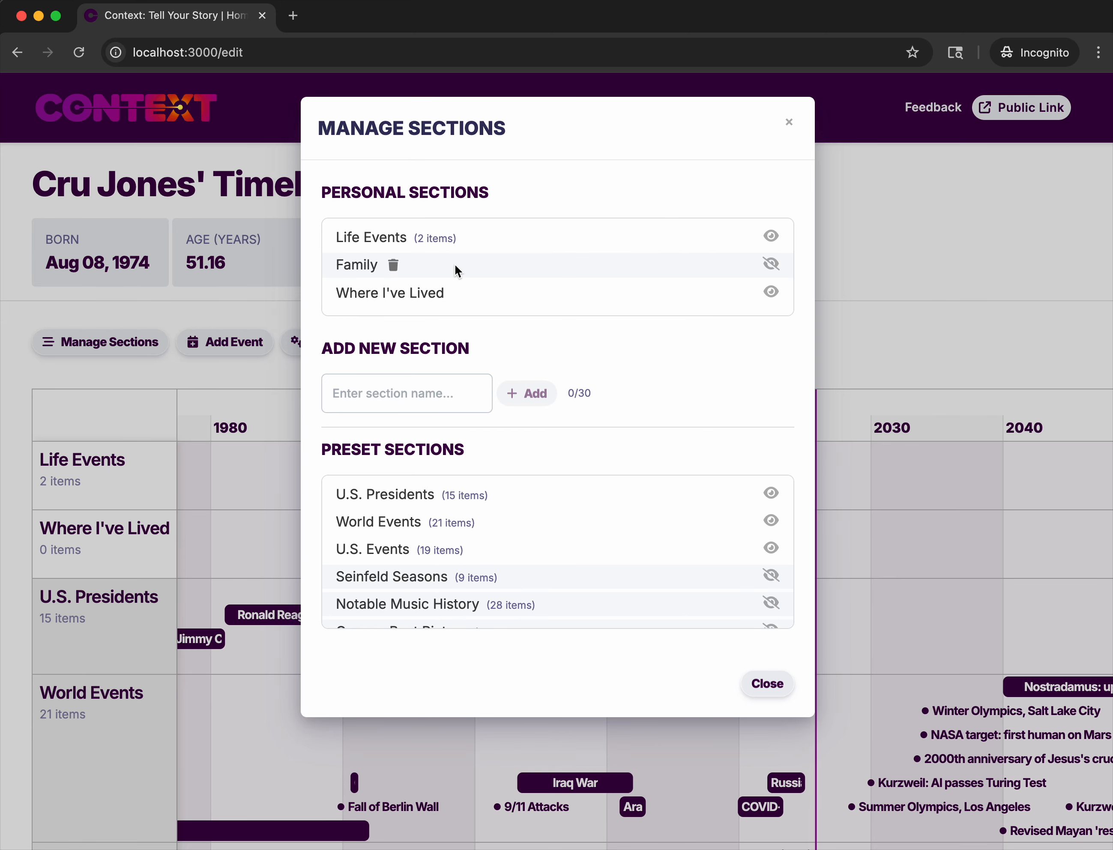
{"action": "left_click", "coordinate": [393, 264]}
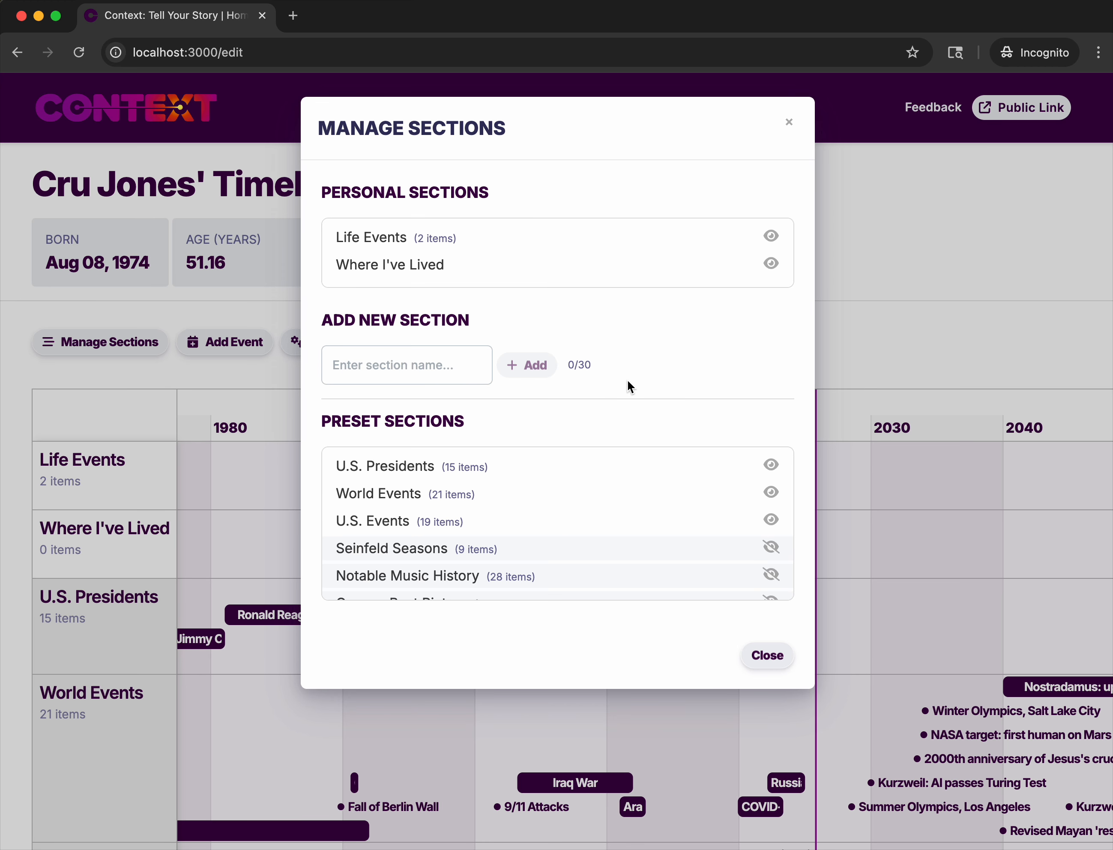
Add a new personal section named BMX.
{"action": "left_click", "coordinate": [445, 355]}
{"action": "type", "text": "BMX"}
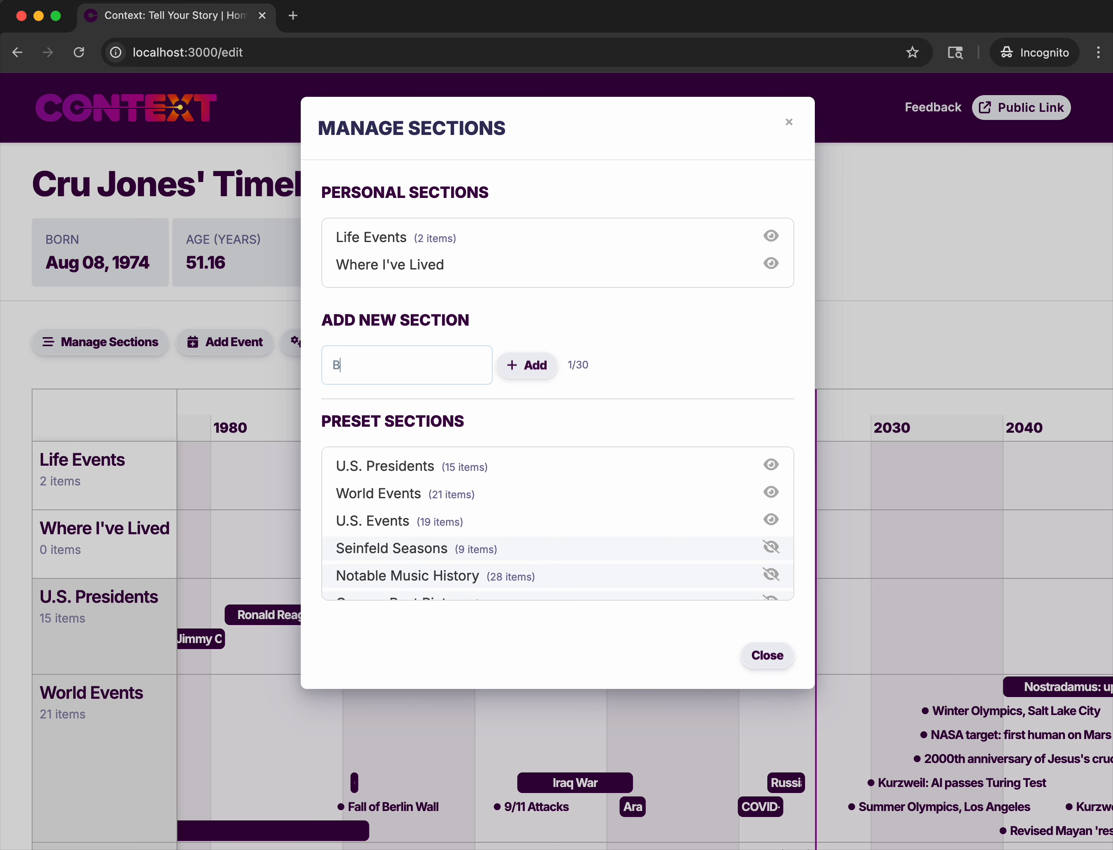
{"action": "left_click", "coordinate": [533, 368]}
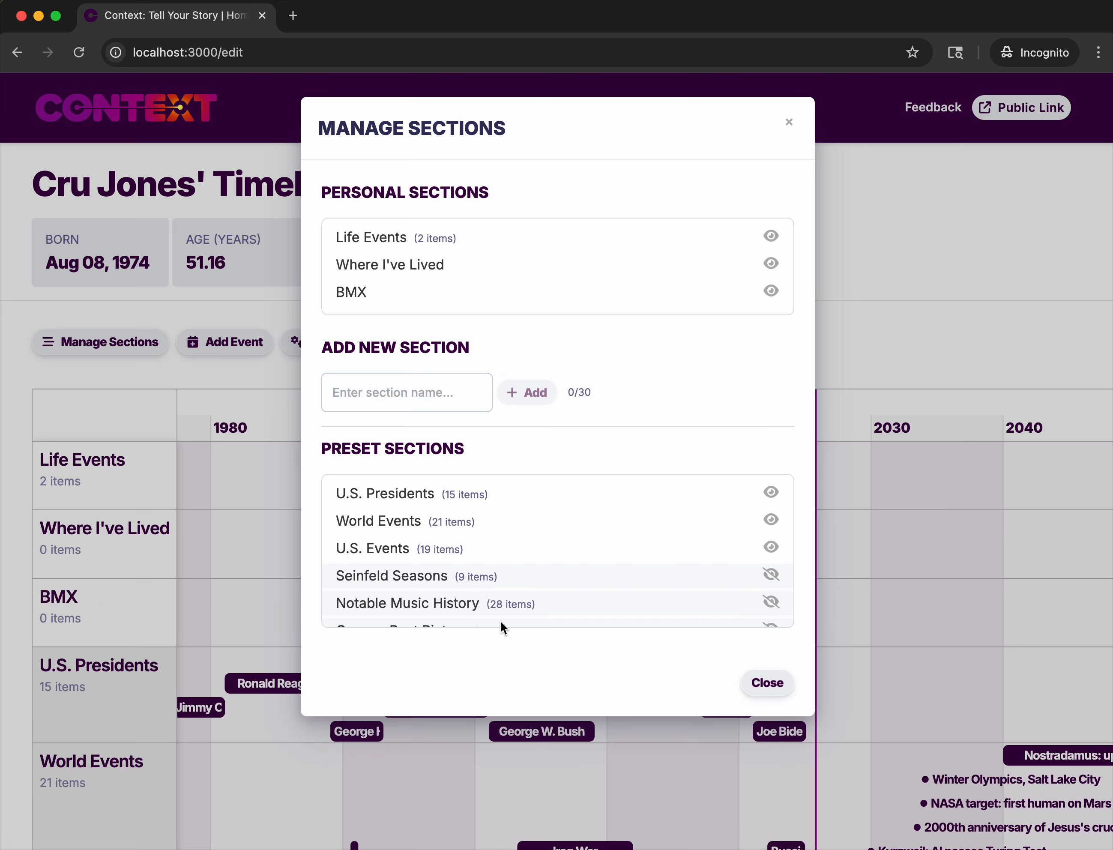
Show the Oscars: Best Picture preset section and hide the World Events preset section.
{"action": "scroll", "coordinate": [576, 579], "scroll_direction": "down", "scroll_amount": 5}
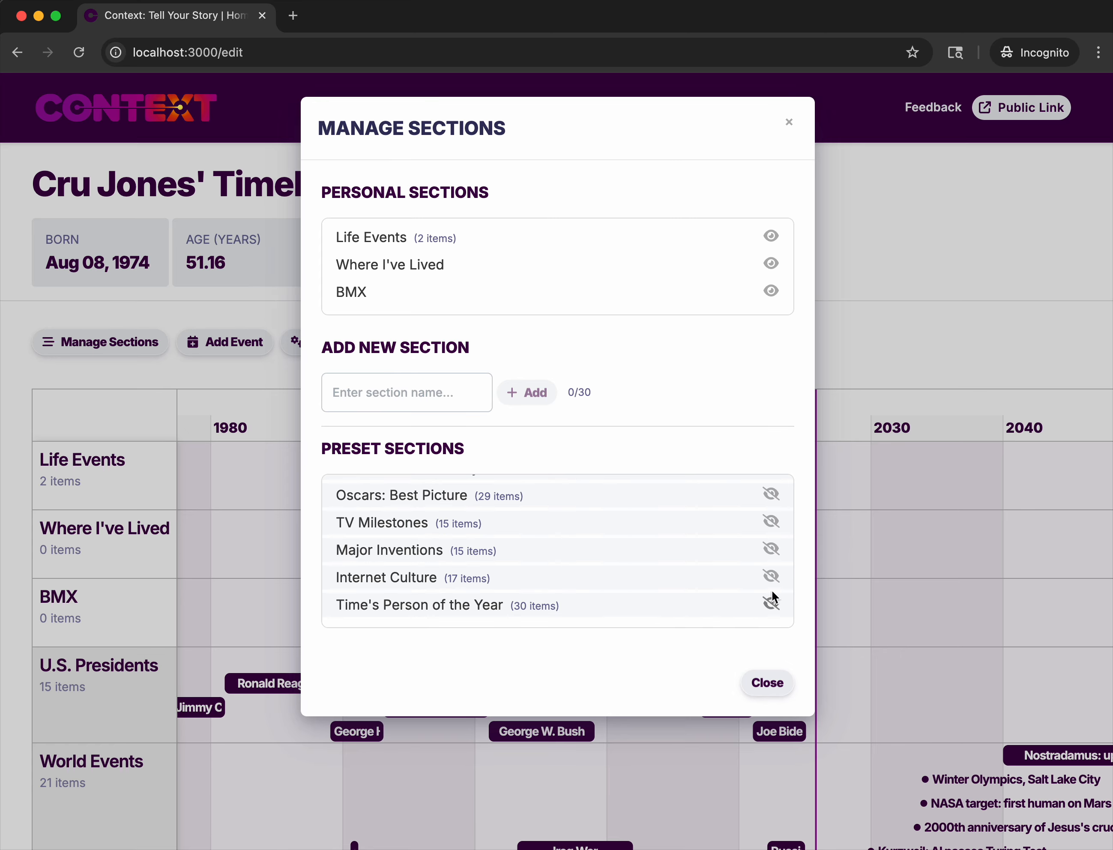
{"action": "scroll", "coordinate": [775, 560], "scroll_direction": "up", "scroll_amount": 1}
{"action": "left_click", "coordinate": [771, 527]}
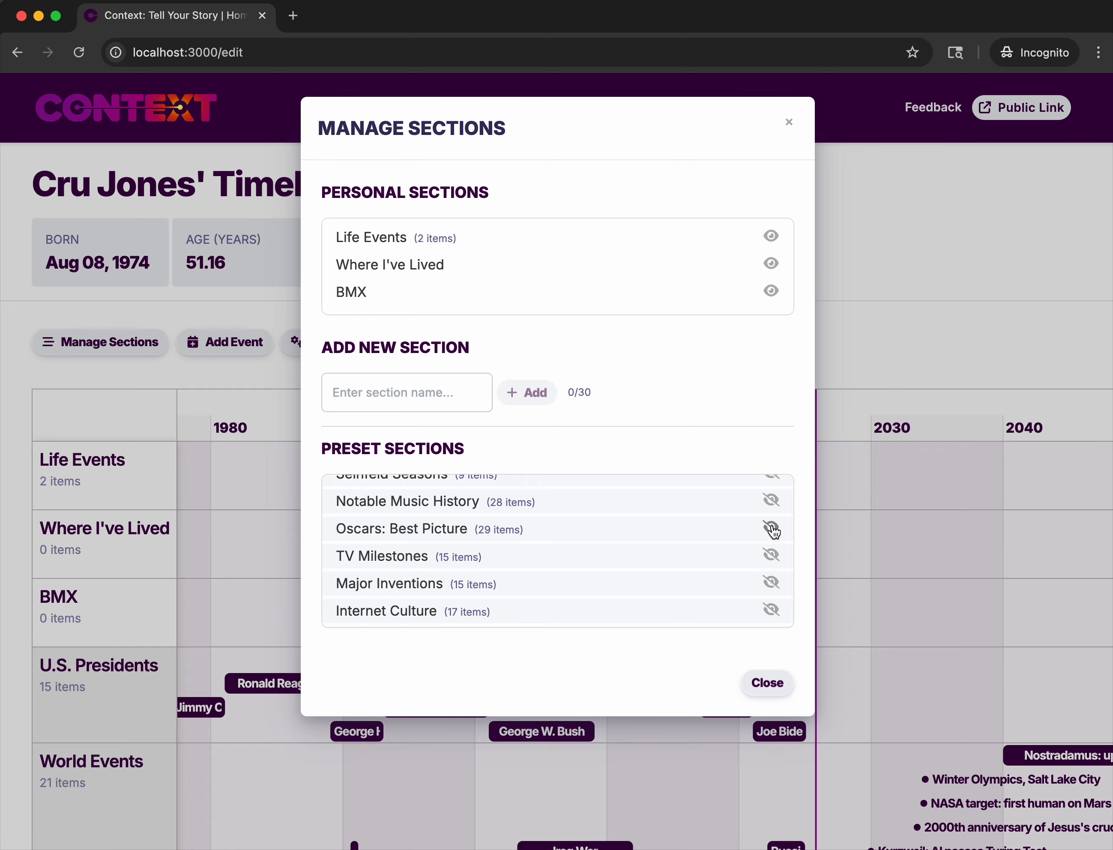
{"action": "scroll", "coordinate": [731, 532], "scroll_direction": "up", "scroll_amount": 2}
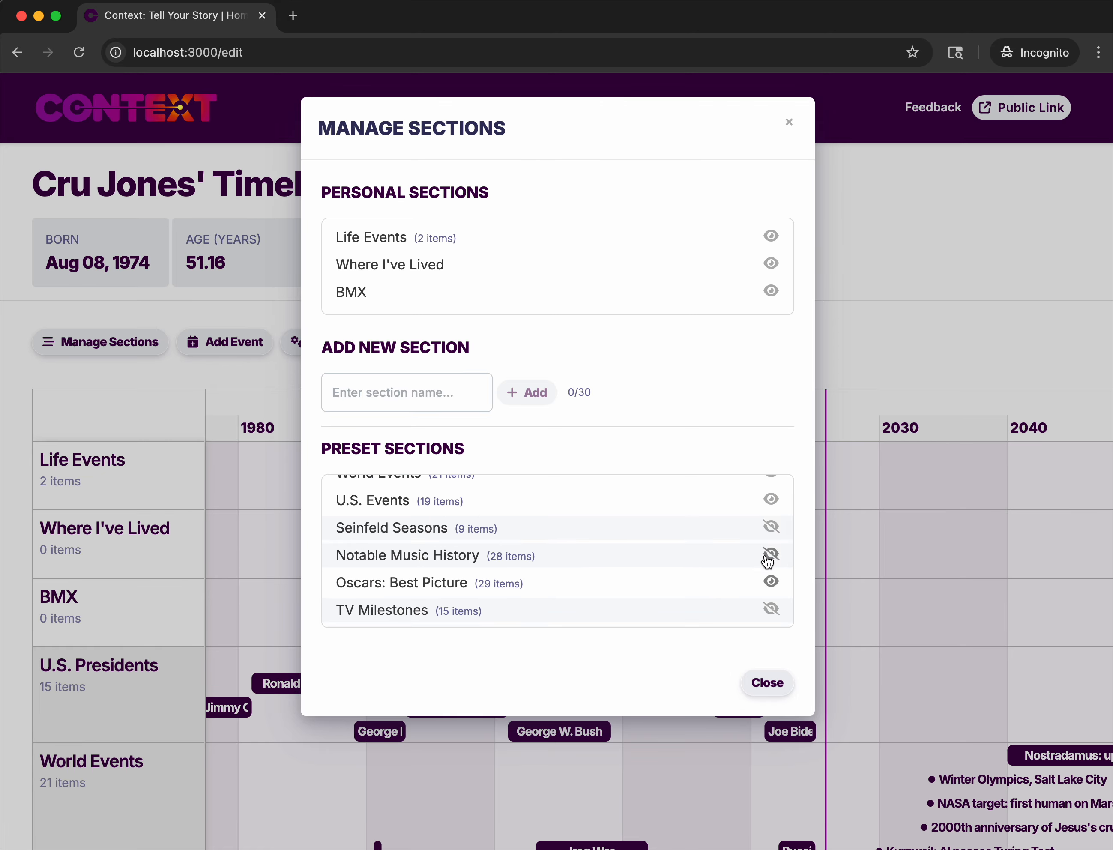
{"action": "scroll", "coordinate": [707, 552], "scroll_direction": "up", "scroll_amount": 2}
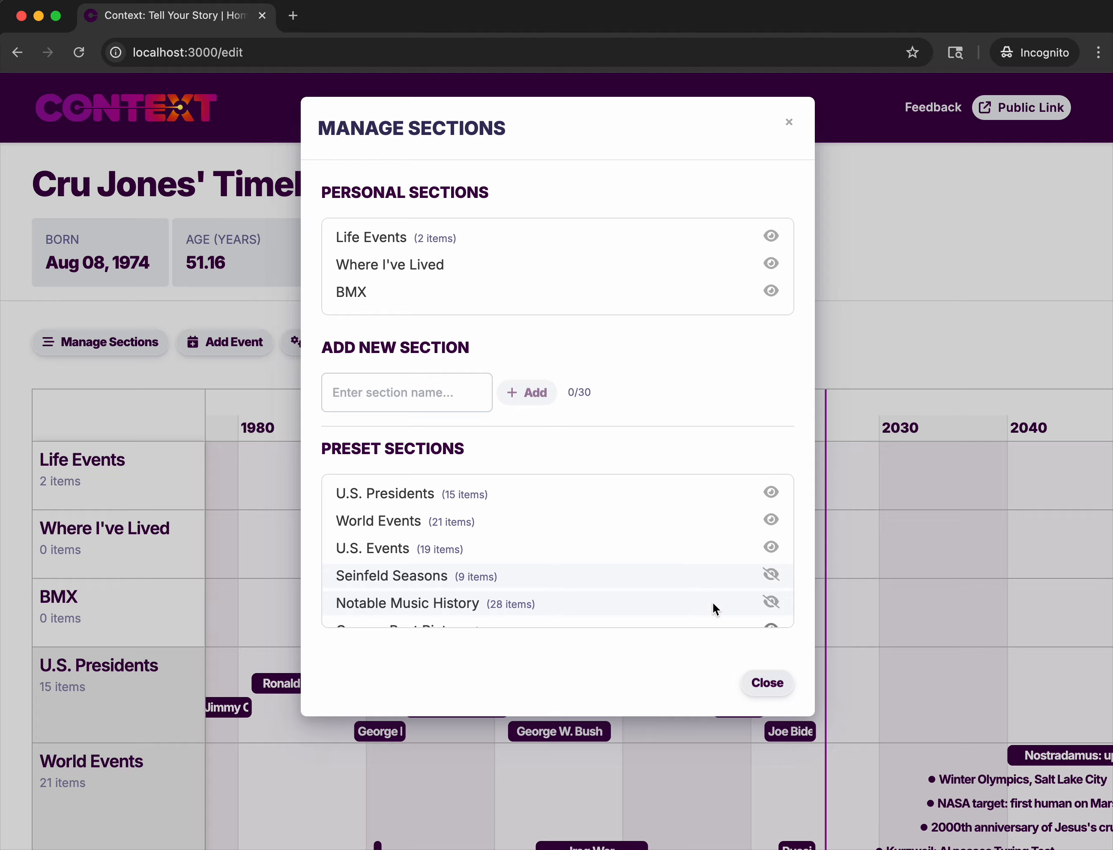
{"action": "left_click", "coordinate": [772, 522]}
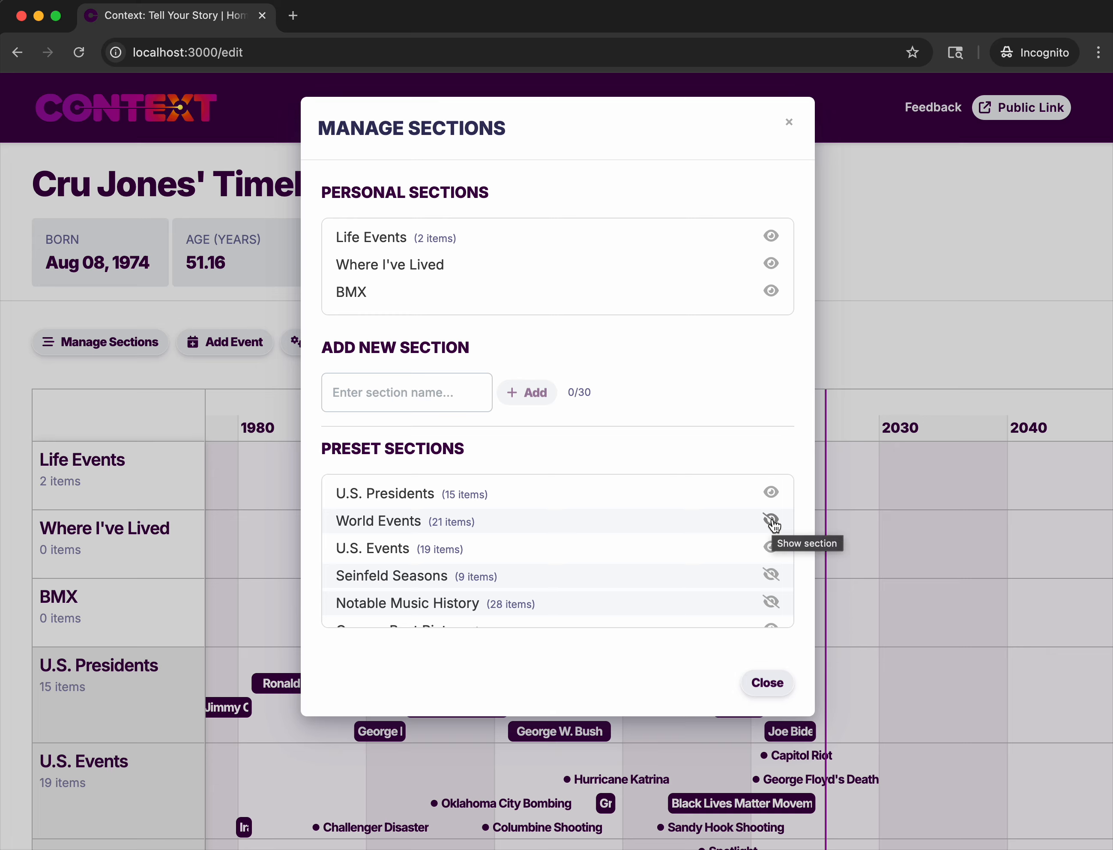
{"action": "scroll", "coordinate": [706, 497], "scroll_direction": "down", "scroll_amount": 2}
{"action": "scroll", "coordinate": [707, 497], "scroll_direction": "up", "scroll_amount": 2}
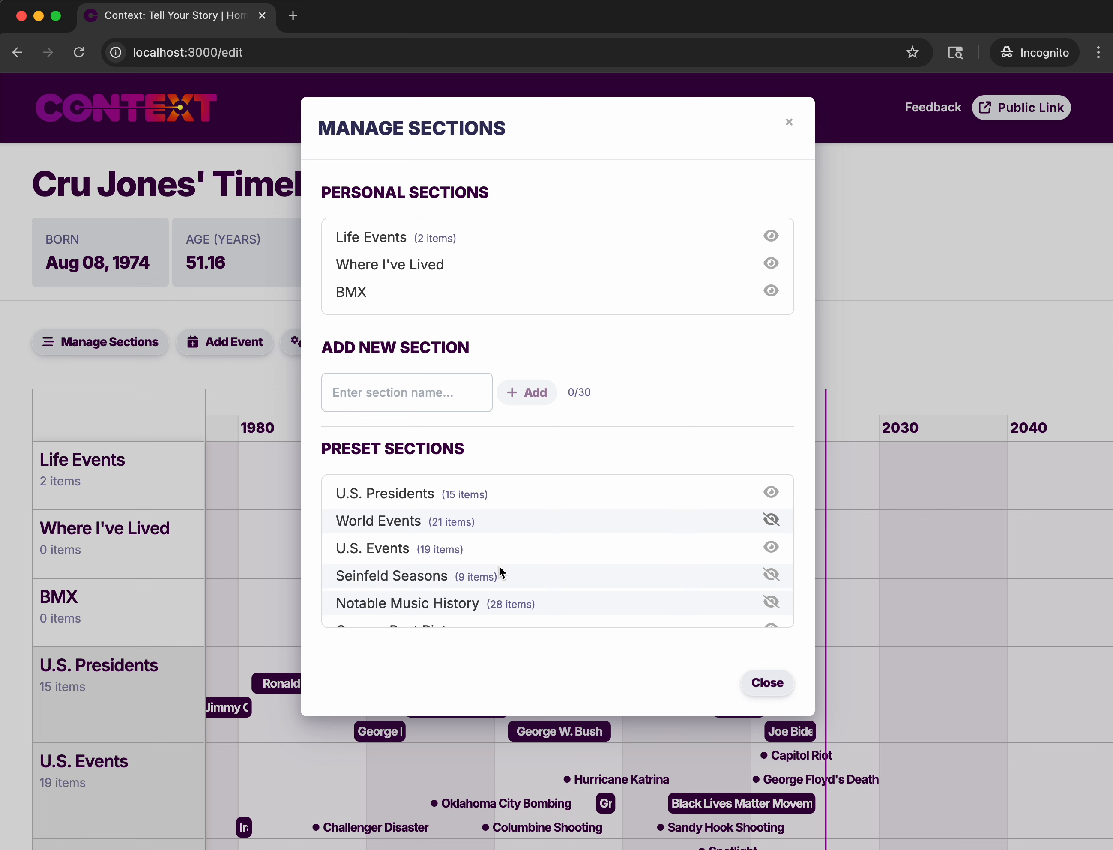
{"action": "scroll", "coordinate": [474, 584], "scroll_direction": "down", "scroll_amount": 1}
{"action": "scroll", "coordinate": [474, 584], "scroll_direction": "up", "scroll_amount": 1}
Add a new personal section named Sailing and finish managing the sections.
{"action": "left_click", "coordinate": [431, 381]}
{"action": "type", "text": "Sailing"}
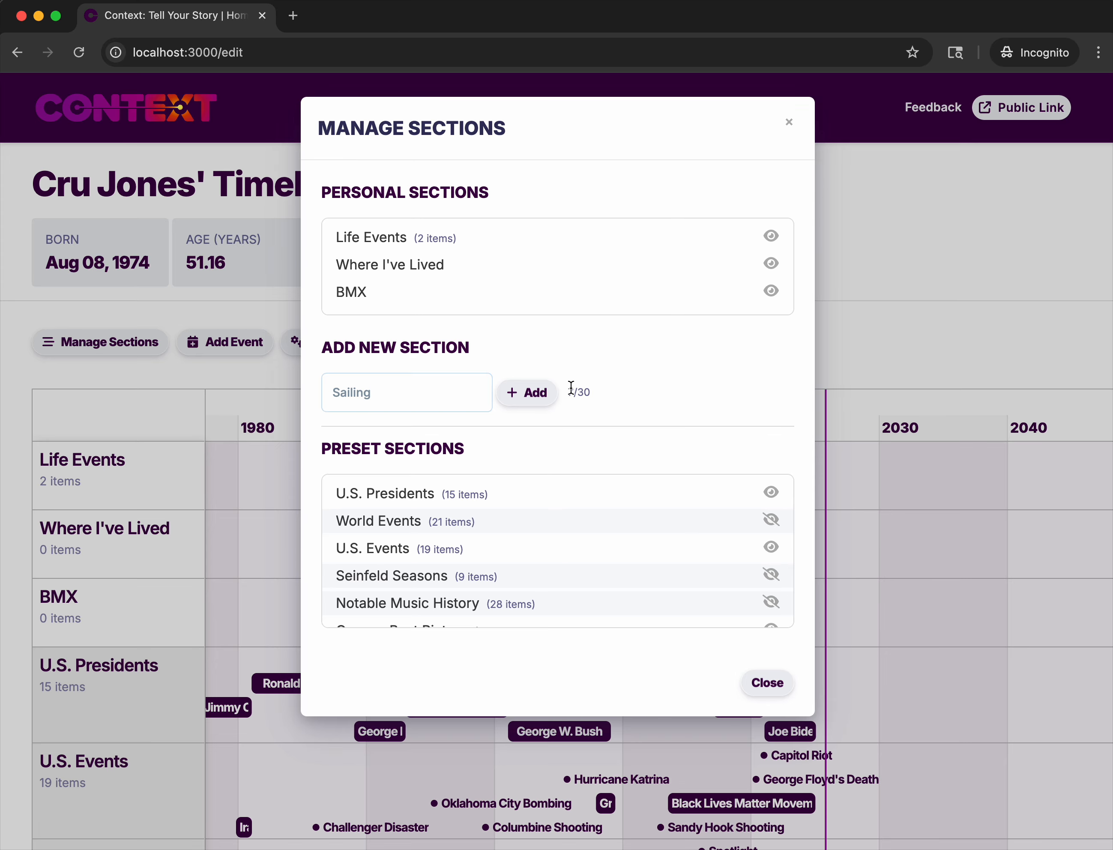
{"action": "left_click", "coordinate": [529, 391]}
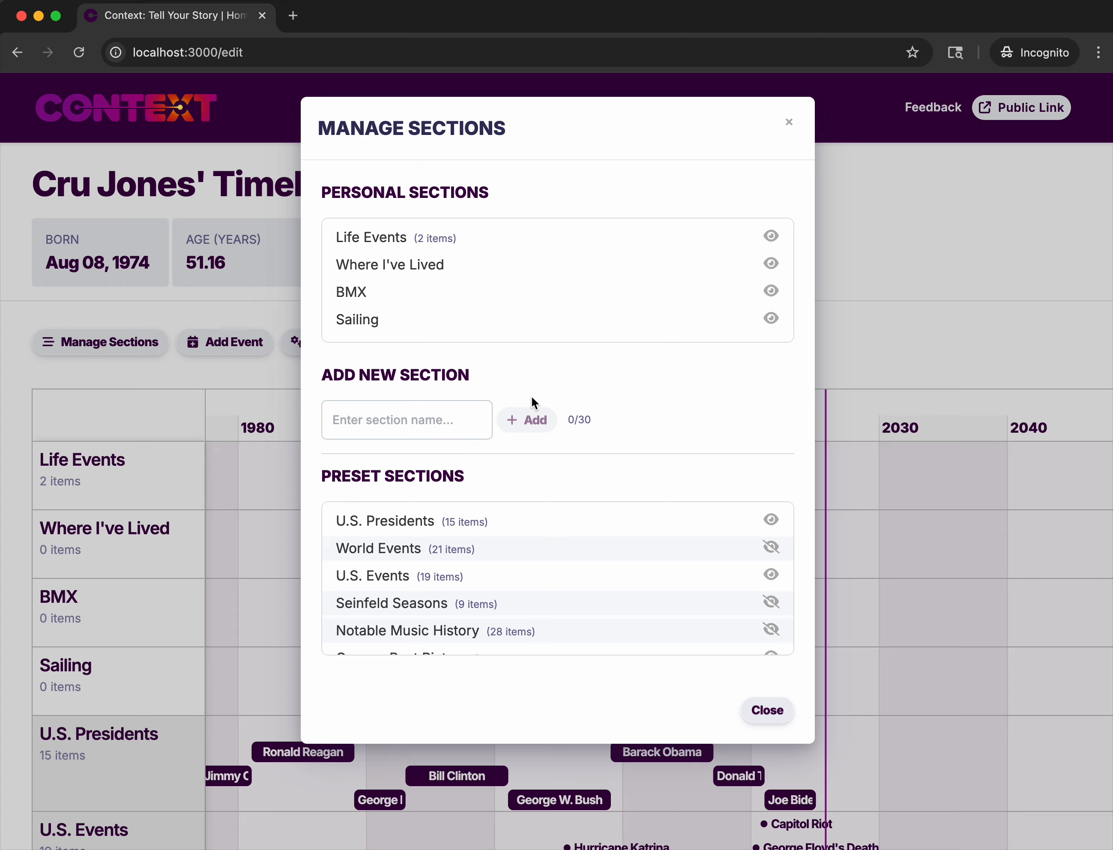
{"action": "left_click", "coordinate": [768, 710]}
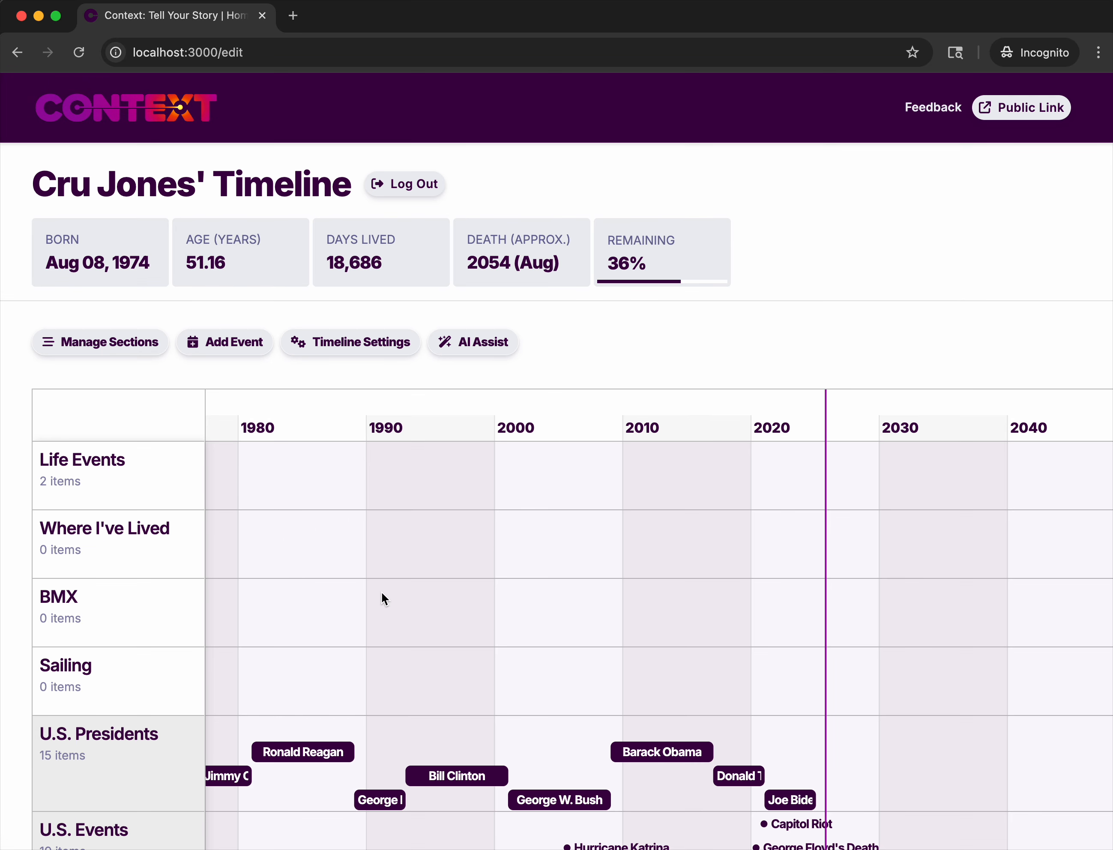
Delete the Donald Trump event from the U.S. Presidents section of the timeline.
{"action": "scroll", "coordinate": [265, 684], "scroll_direction": "down", "scroll_amount": 3}
{"action": "scroll", "coordinate": [266, 684], "scroll_direction": "up", "scroll_amount": 5}
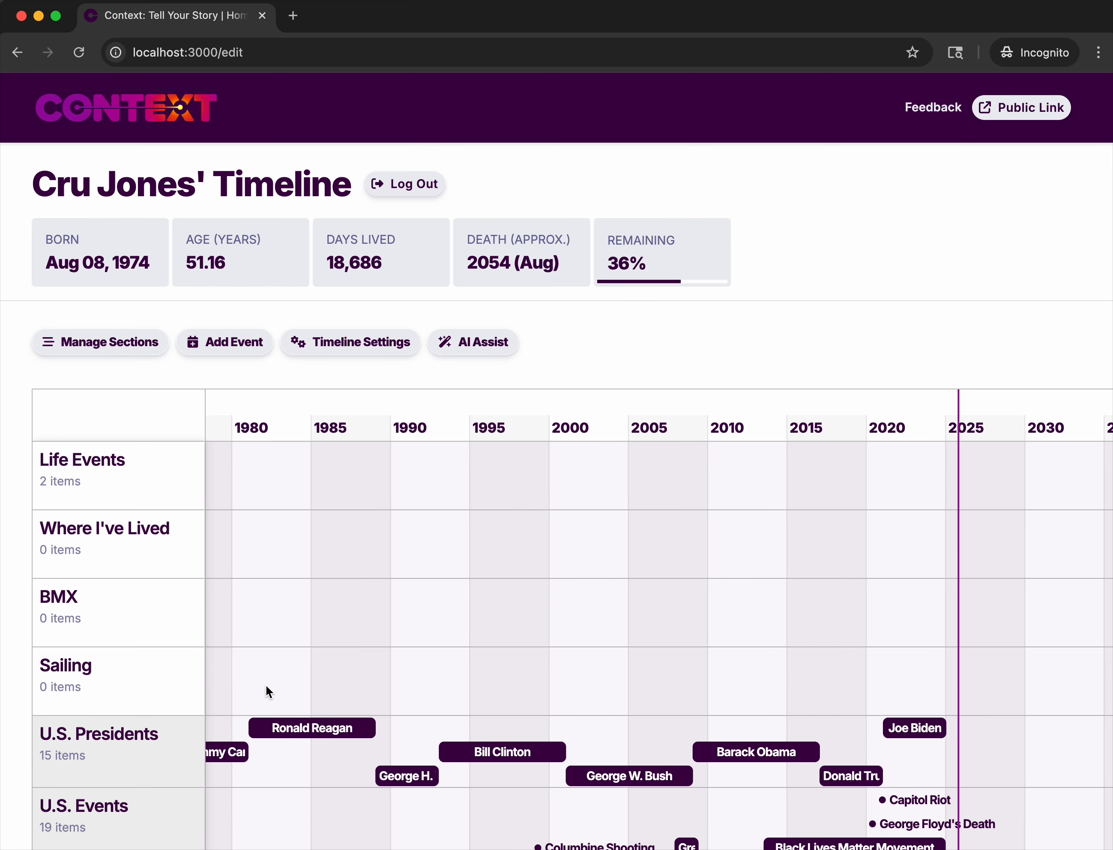
{"action": "scroll", "coordinate": [265, 685], "scroll_direction": "down", "scroll_amount": 3}
{"action": "scroll", "coordinate": [265, 685], "scroll_direction": "up", "scroll_amount": 1}
{"action": "scroll", "coordinate": [265, 684], "scroll_direction": "up", "scroll_amount": 5}
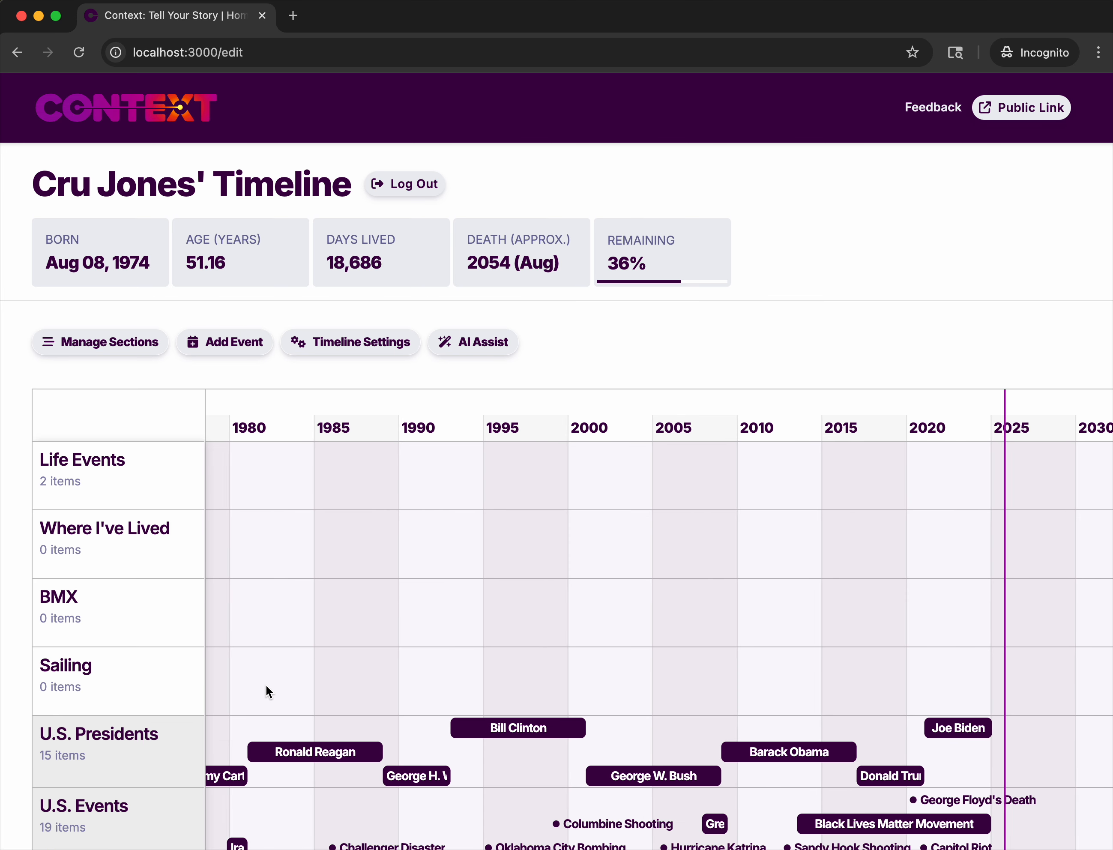
{"action": "scroll", "coordinate": [137, 760], "scroll_direction": "down", "scroll_amount": 5}
{"action": "mouse_move", "coordinate": [268, 558]}
{"action": "mouse_move", "coordinate": [510, 518]}
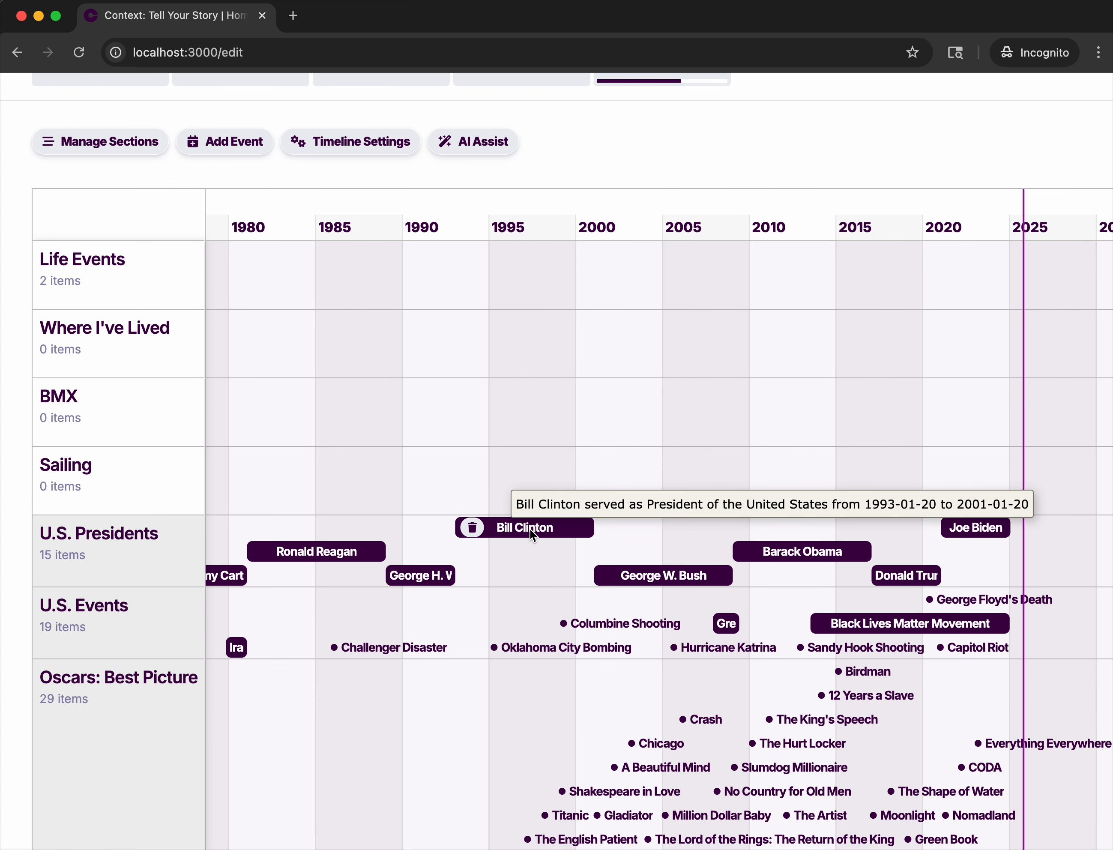
{"action": "left_click", "coordinate": [888, 577]}
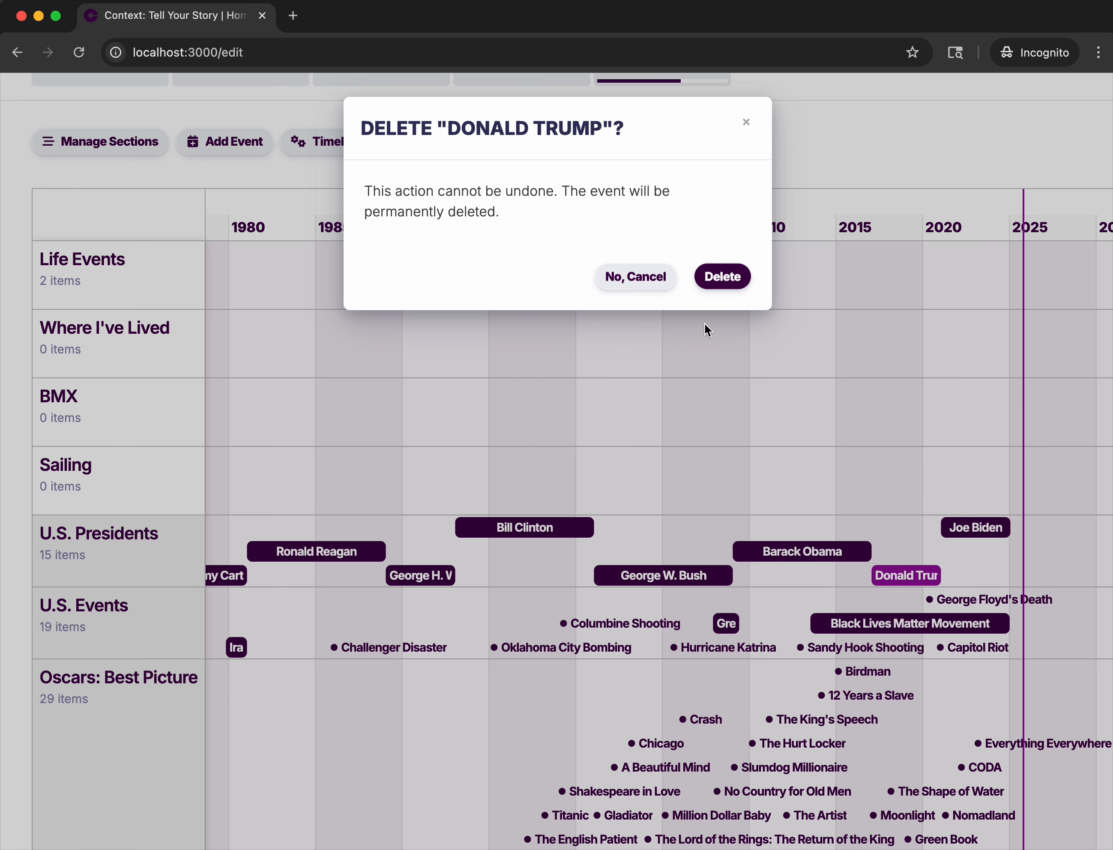
{"action": "left_click", "coordinate": [726, 276]}
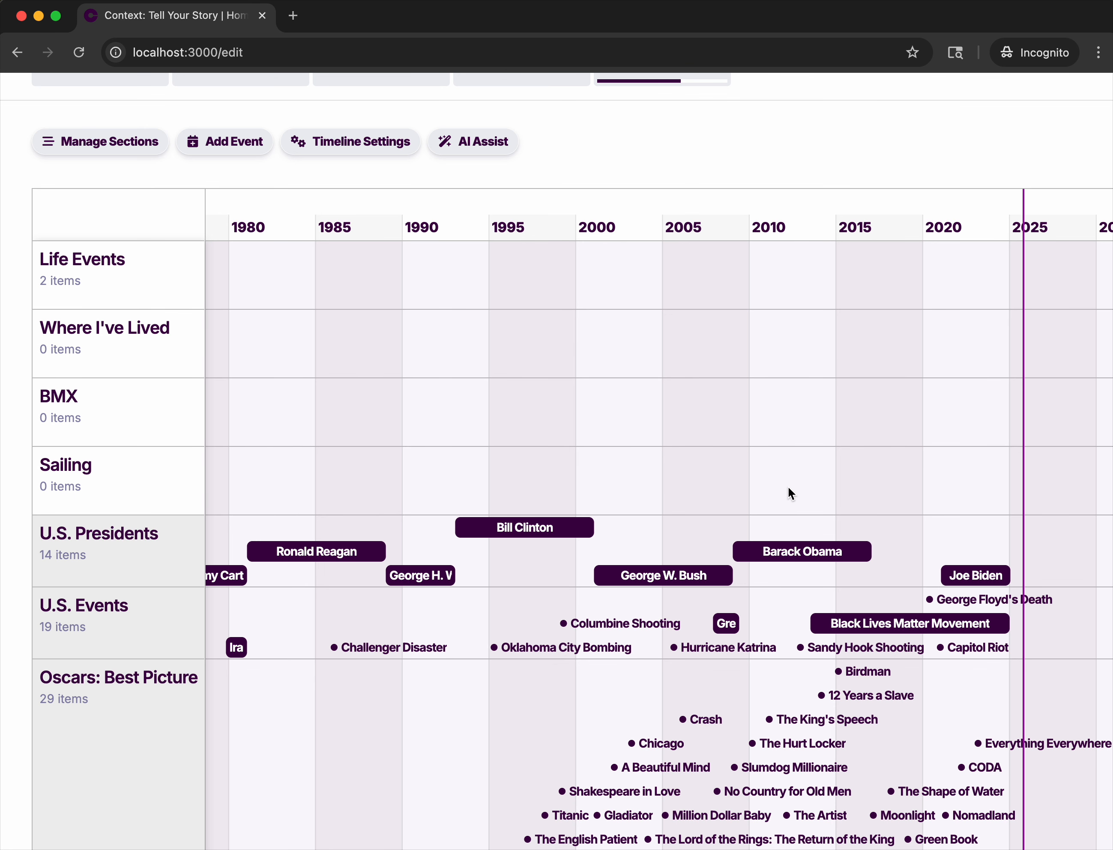
Delete the Hurricane Katrina event from the U.S. Events section of the timeline.
{"action": "scroll", "coordinate": [716, 718], "scroll_direction": "up", "scroll_amount": 3}
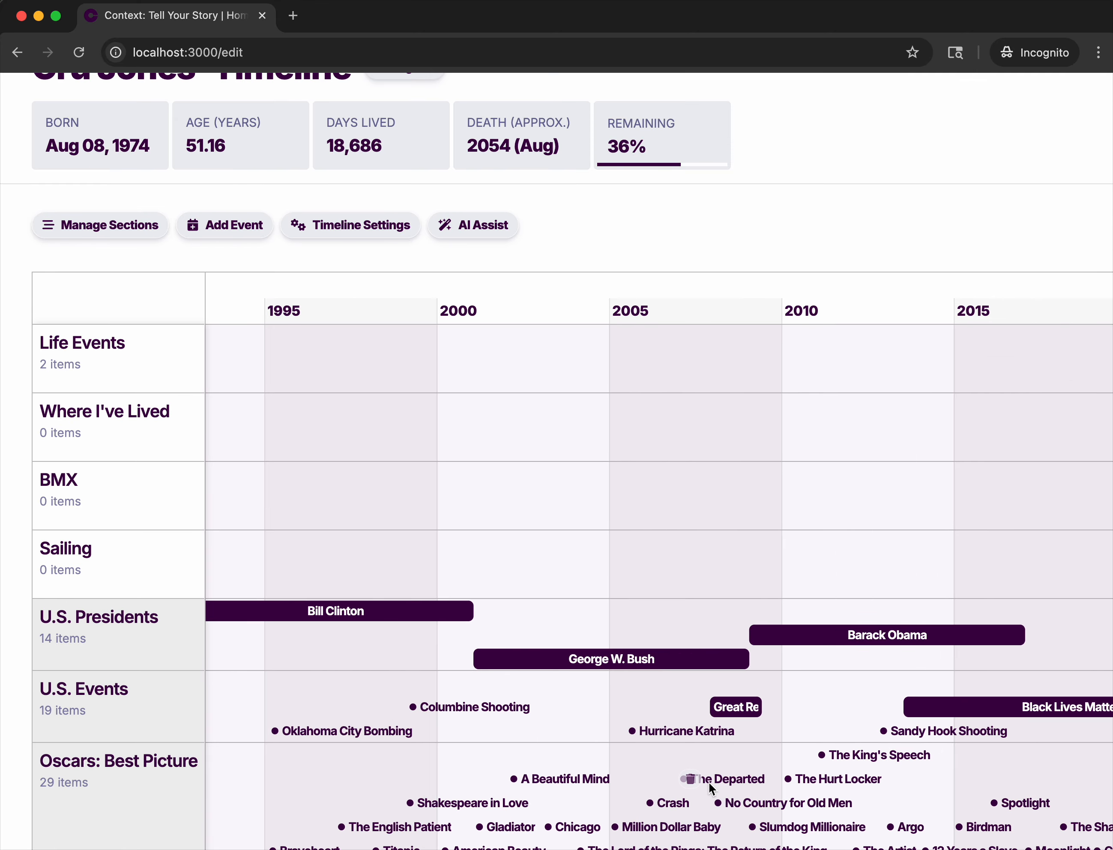
{"action": "left_click", "coordinate": [640, 729]}
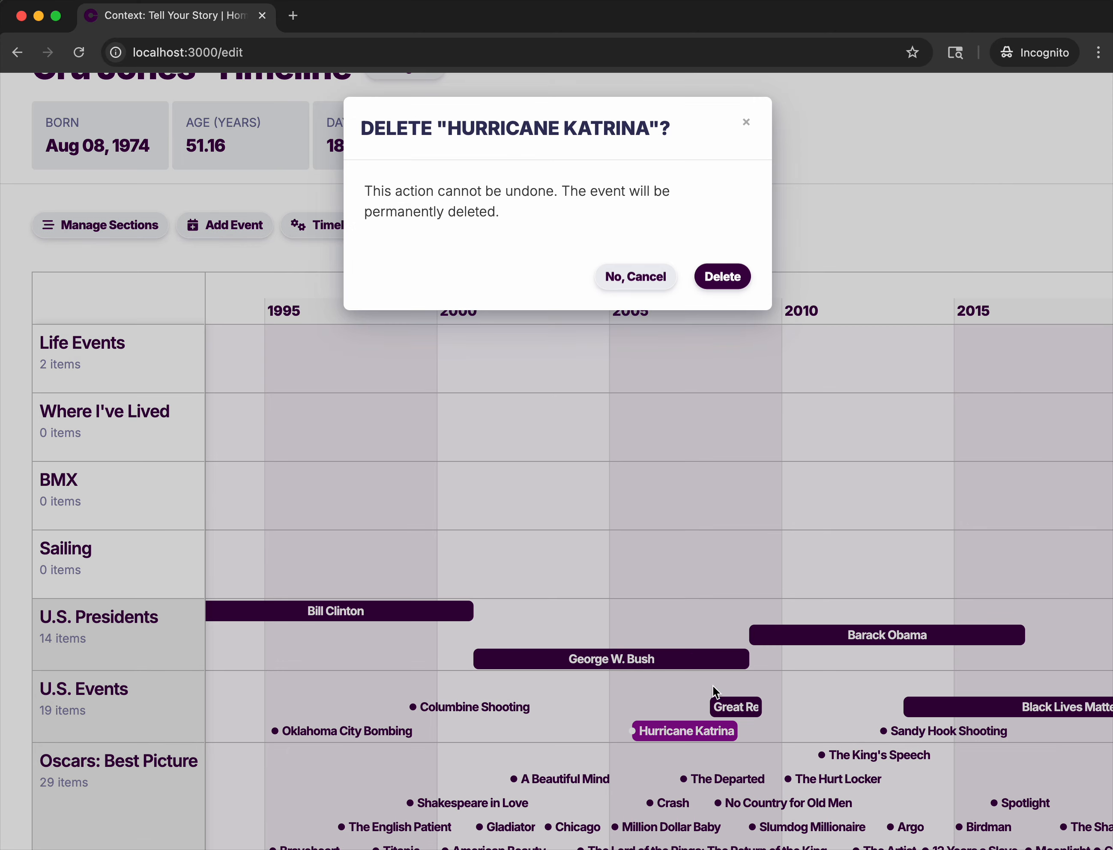
{"action": "left_click", "coordinate": [721, 277]}
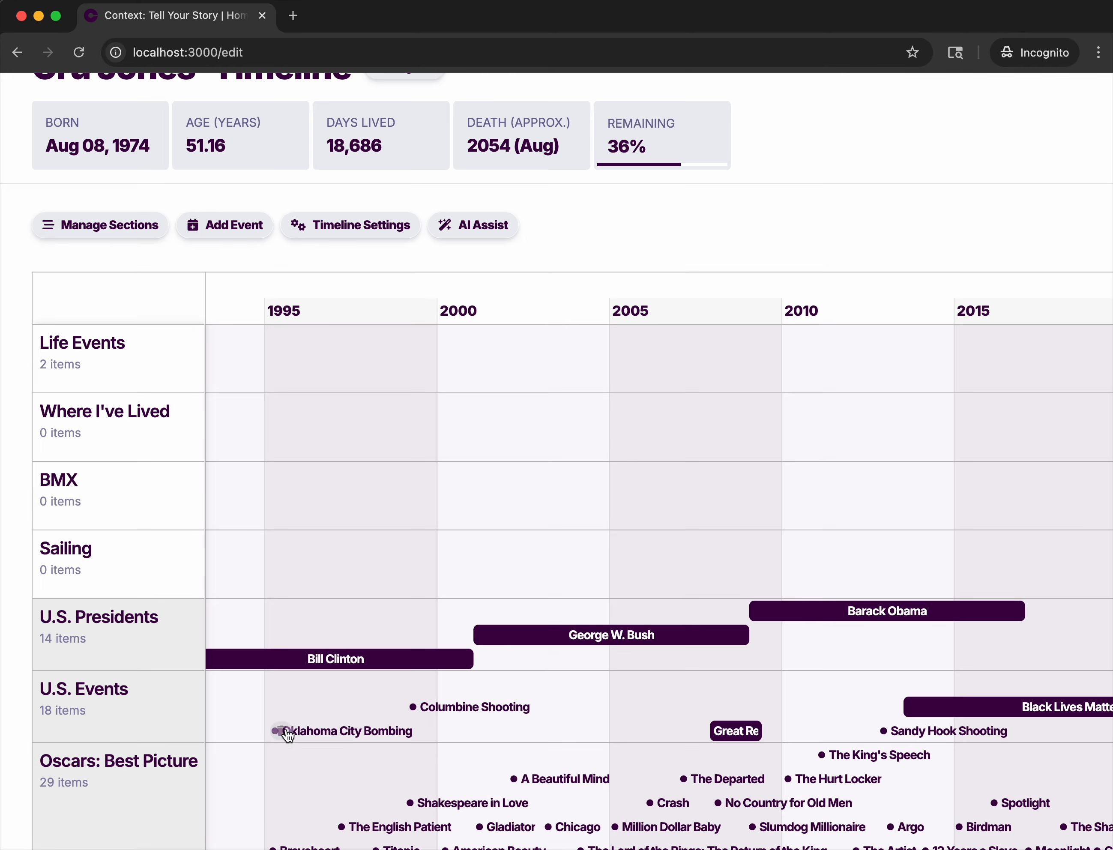
Examine the events in the U.S. Presidents, U.S. Events and Oscars: Best Picture rows, including Spotlight, across the 1990s to 2020s.
{"action": "scroll", "coordinate": [556, 743], "scroll_direction": "down", "scroll_amount": 3}
{"action": "scroll", "coordinate": [556, 742], "scroll_direction": "up", "scroll_amount": 3}
{"action": "scroll", "coordinate": [557, 742], "scroll_direction": "down", "scroll_amount": 3}
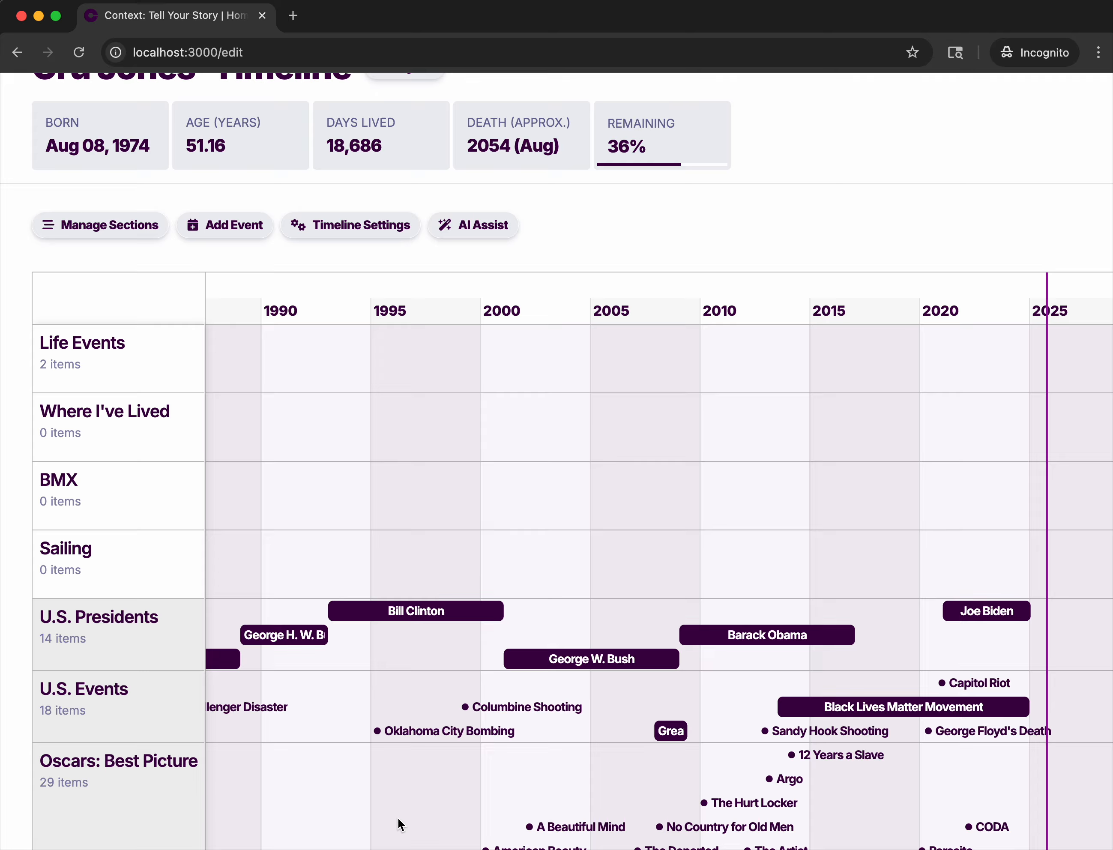
{"action": "scroll", "coordinate": [398, 818], "scroll_direction": "up", "scroll_amount": 5}
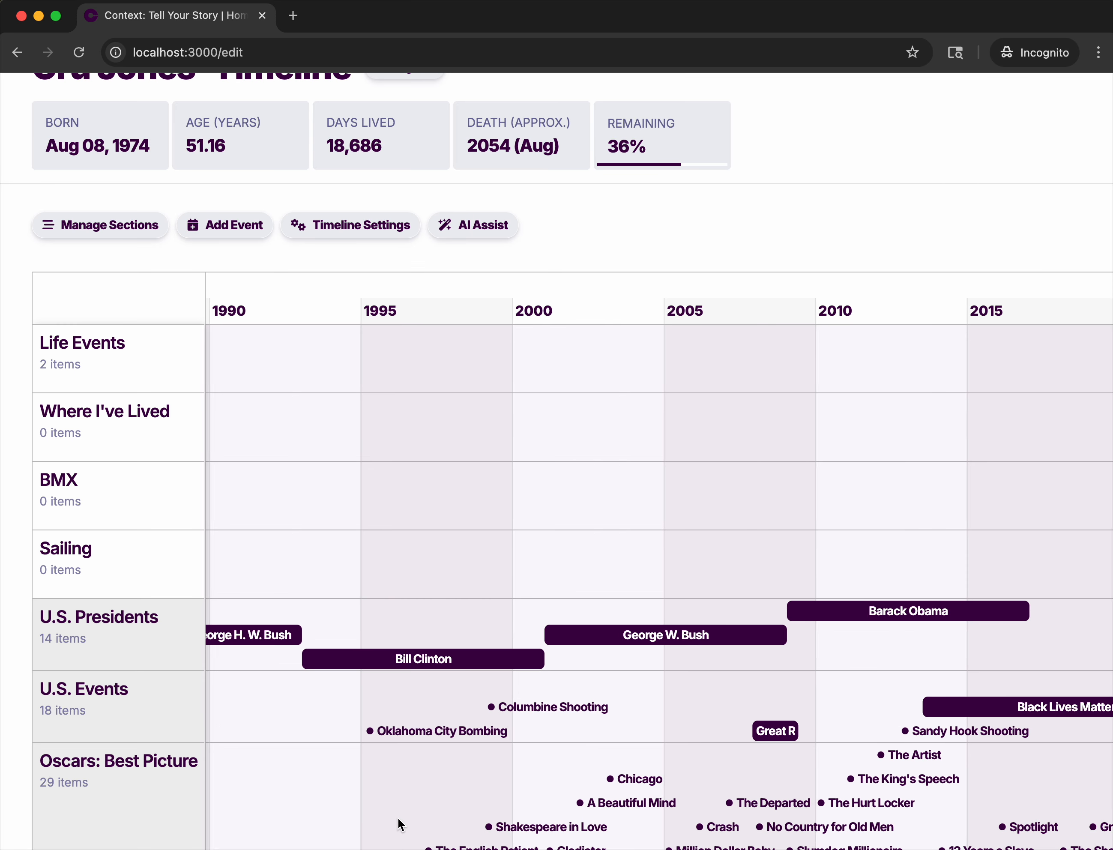
{"action": "scroll", "coordinate": [343, 780], "scroll_direction": "up", "scroll_amount": 5}
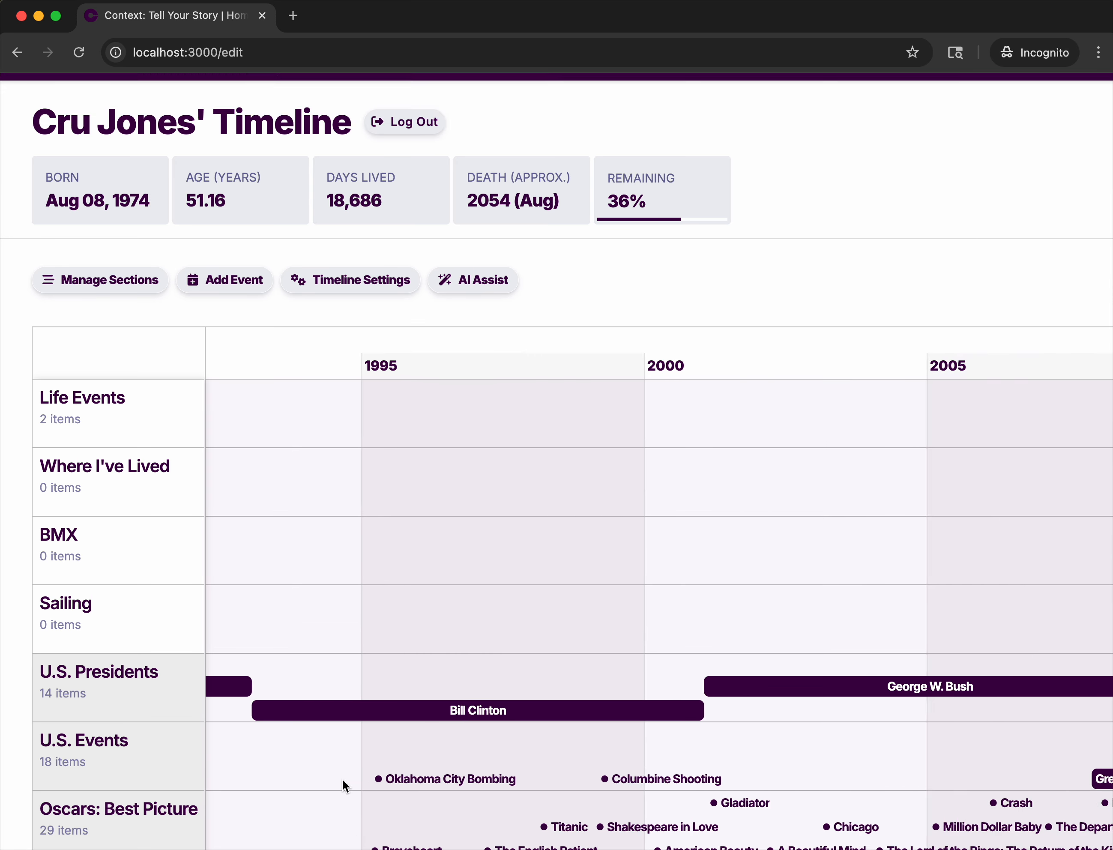
{"action": "scroll", "coordinate": [342, 780], "scroll_direction": "down", "scroll_amount": 4}
{"action": "scroll", "coordinate": [342, 780], "scroll_direction": "up", "scroll_amount": 3}
{"action": "scroll", "coordinate": [342, 780], "scroll_direction": "down", "scroll_amount": 3}
{"action": "left_click_drag", "start_coordinate": [468, 813], "coordinate": [214, 809]}
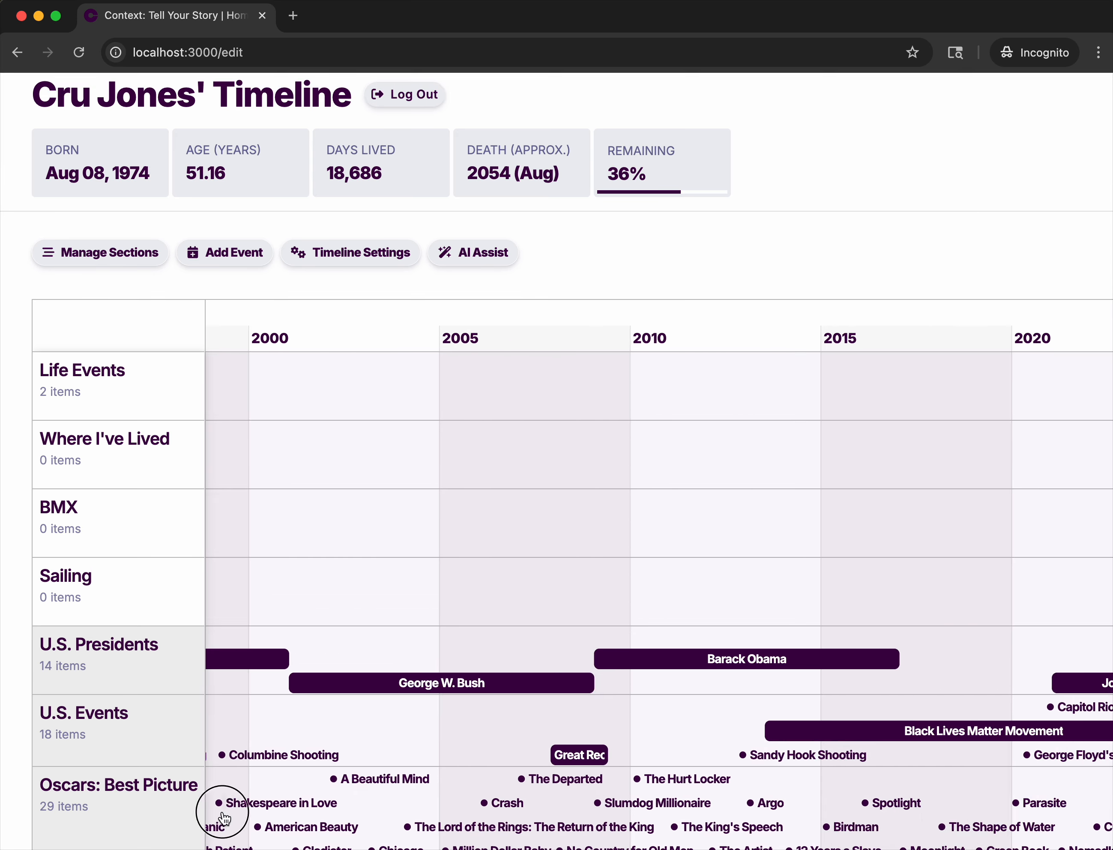
{"action": "left_click_drag", "start_coordinate": [613, 753], "coordinate": [385, 777]}
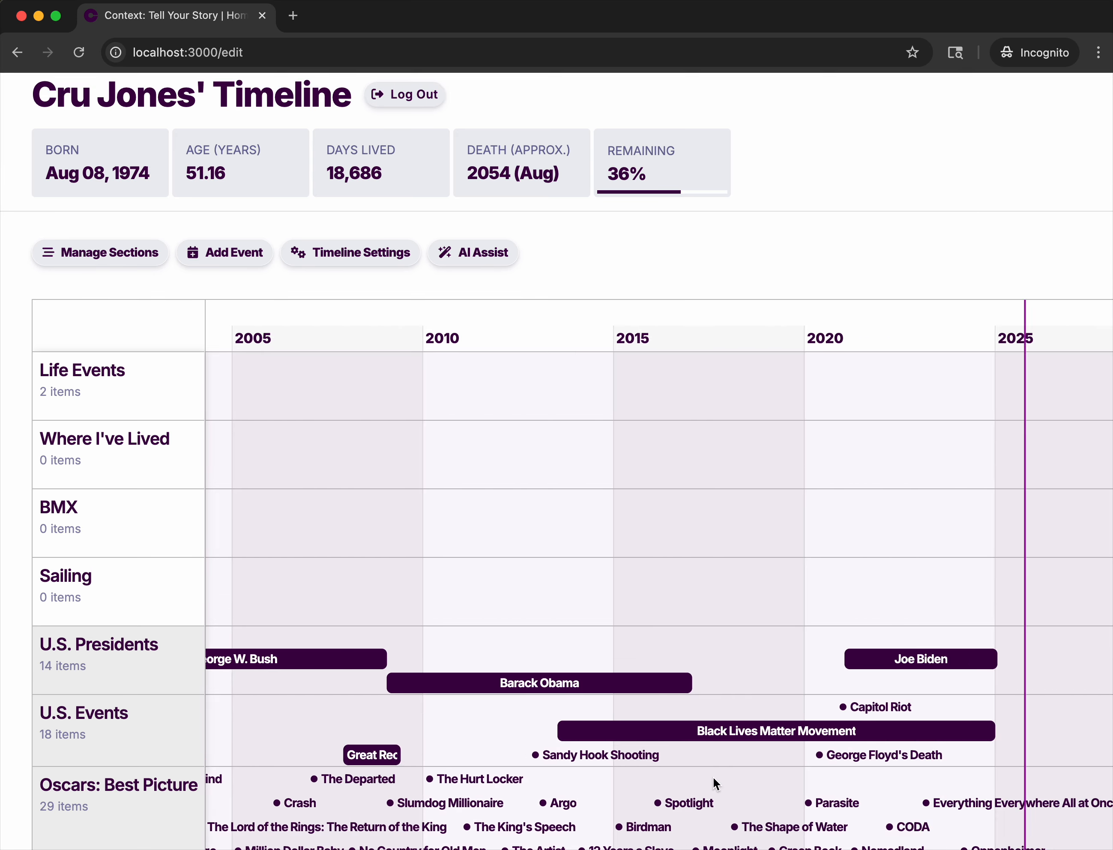
{"action": "left_click", "coordinate": [698, 801]}
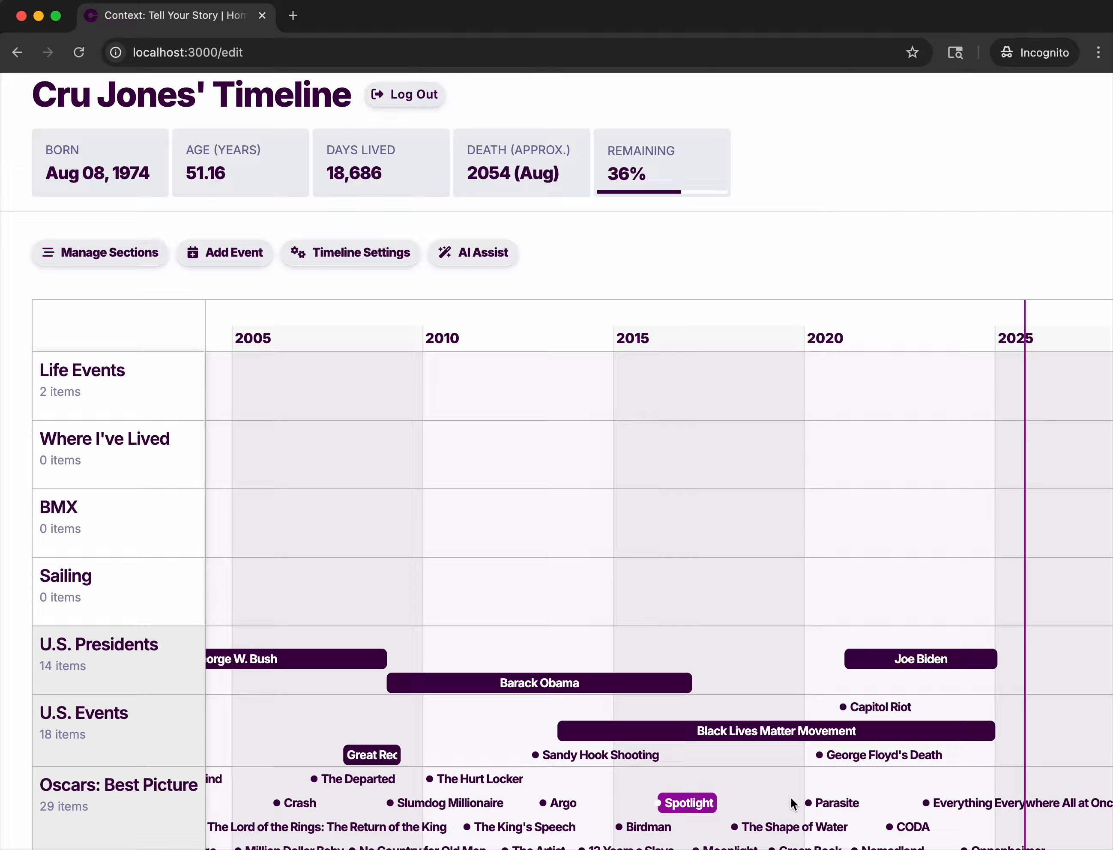
{"action": "left_click", "coordinate": [818, 573]}
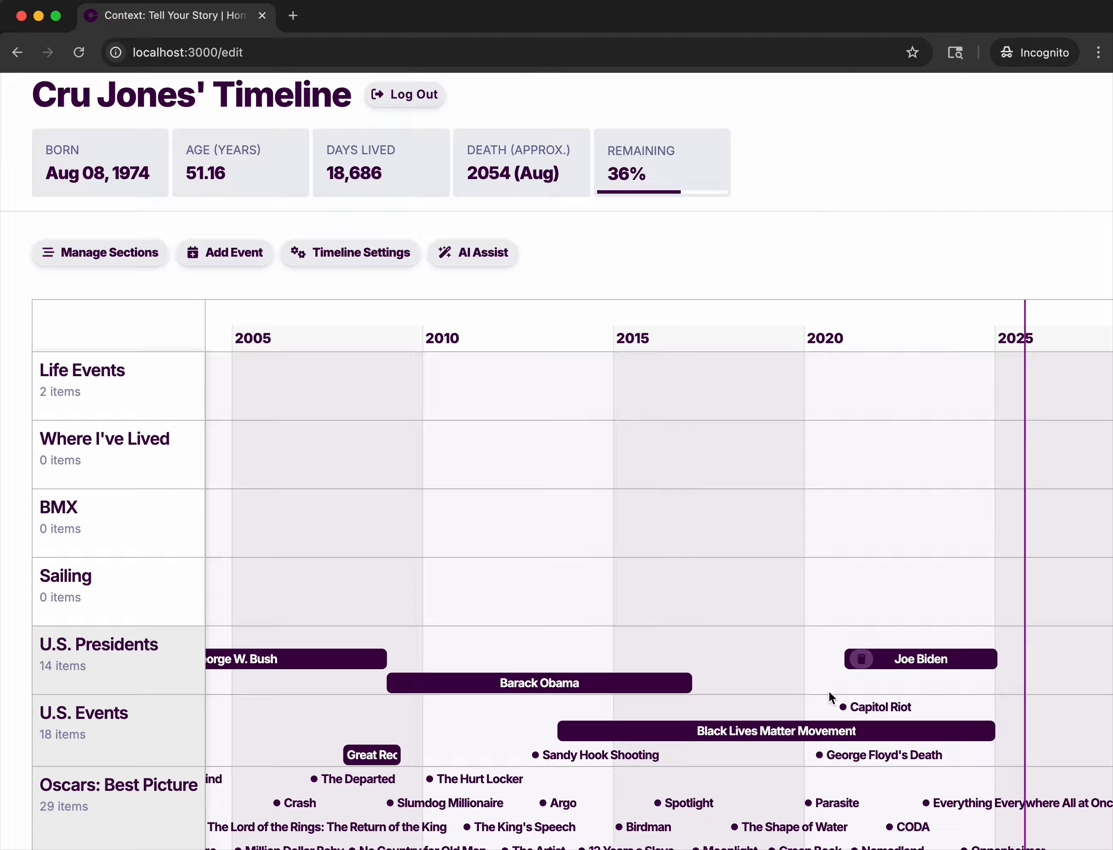
{"action": "scroll", "coordinate": [733, 600], "scroll_direction": "up", "scroll_amount": 2}
{"action": "scroll", "coordinate": [733, 599], "scroll_direction": "down", "scroll_amount": 2}
{"action": "left_click_drag", "start_coordinate": [418, 568], "coordinate": [621, 562]}
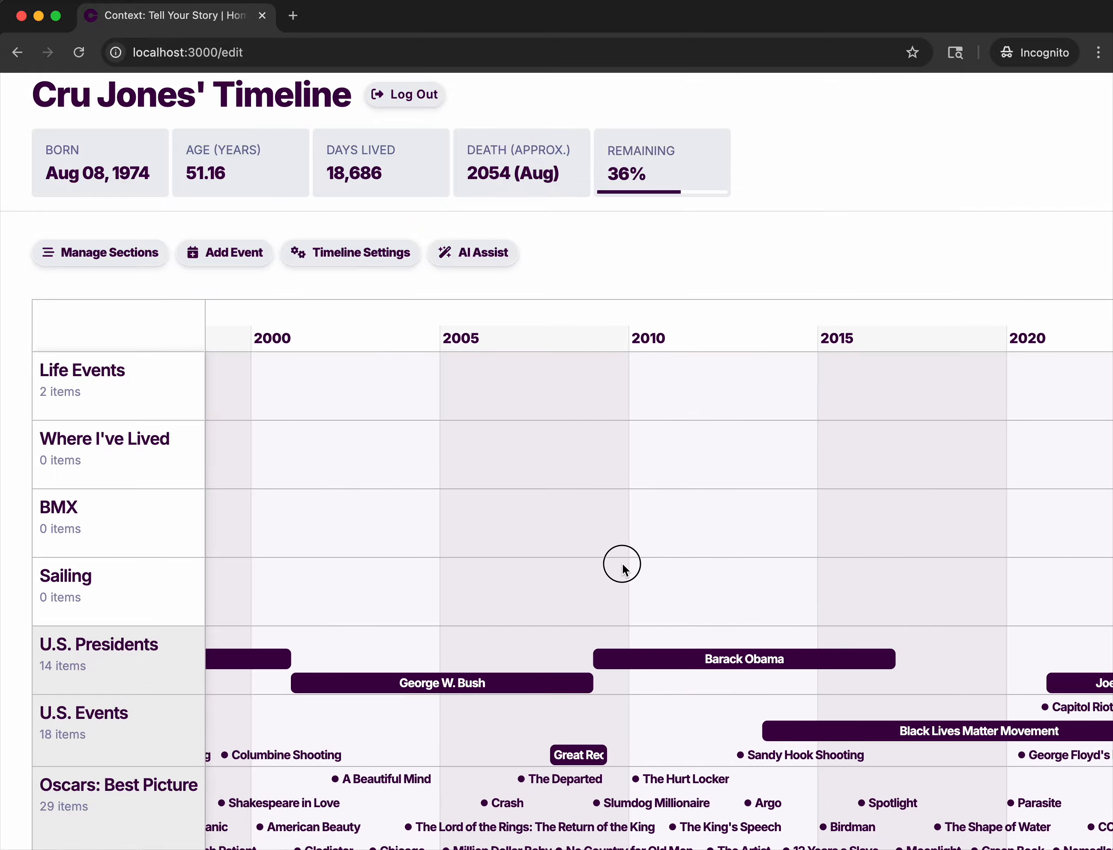
Start a new event named "Qualified for Helltrack" and assign it to the BMX section.
{"action": "left_click", "coordinate": [220, 258]}
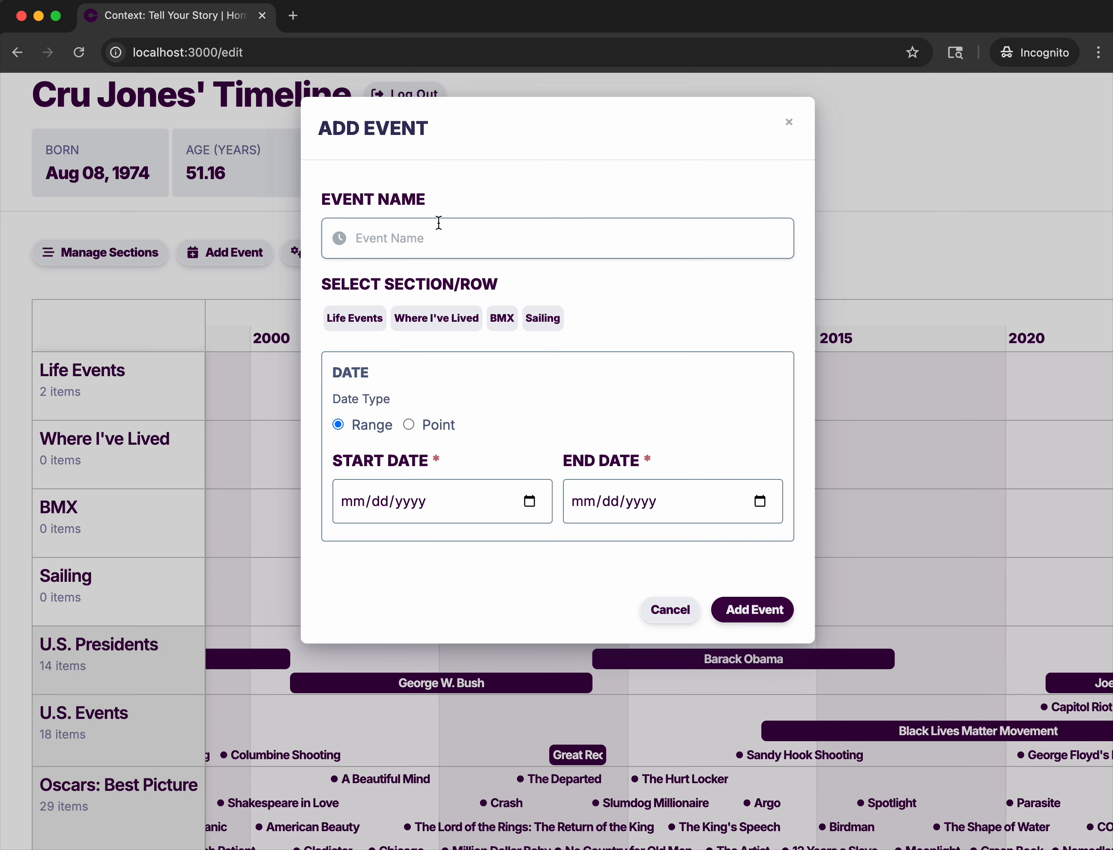
{"action": "left_click", "coordinate": [438, 223]}
{"action": "type", "text": "Qualified for Helltrack"}
{"action": "left_click", "coordinate": [502, 319]}
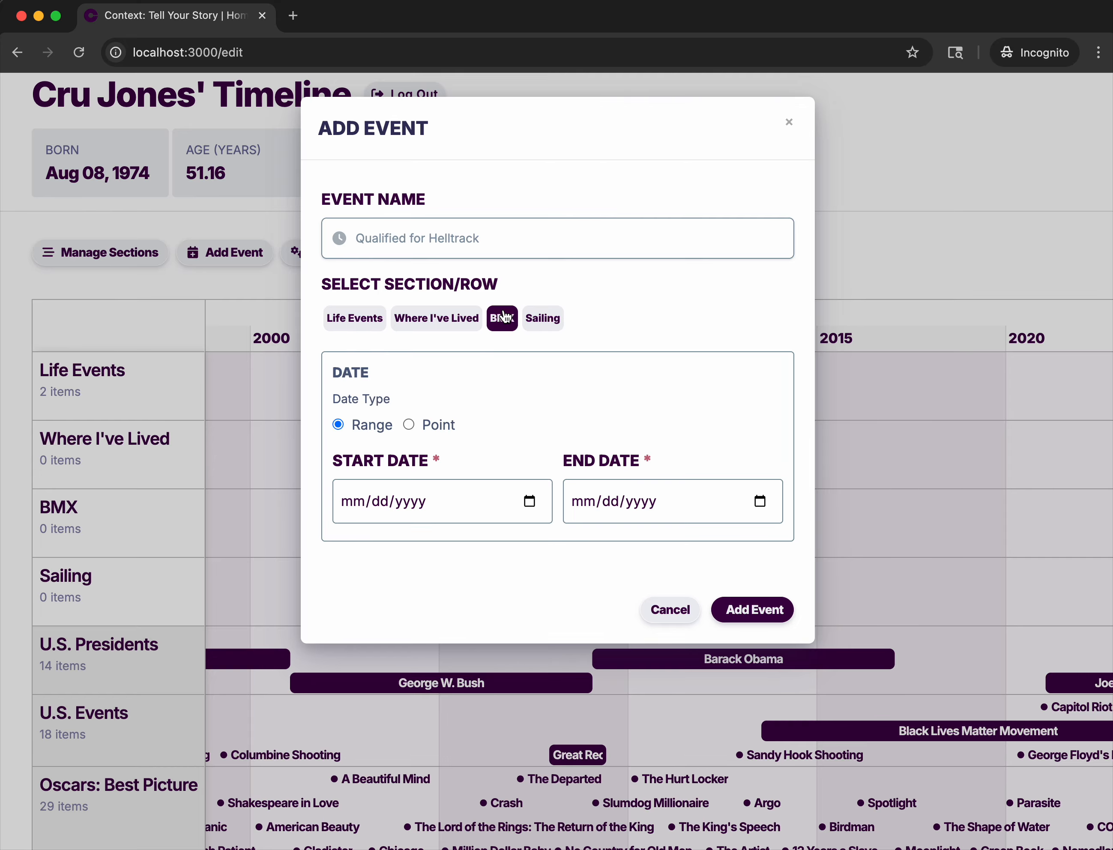
Make the Helltrack qualification a point event dated 08/08/1989 and add it to the timeline.
{"action": "left_click", "coordinate": [409, 424]}
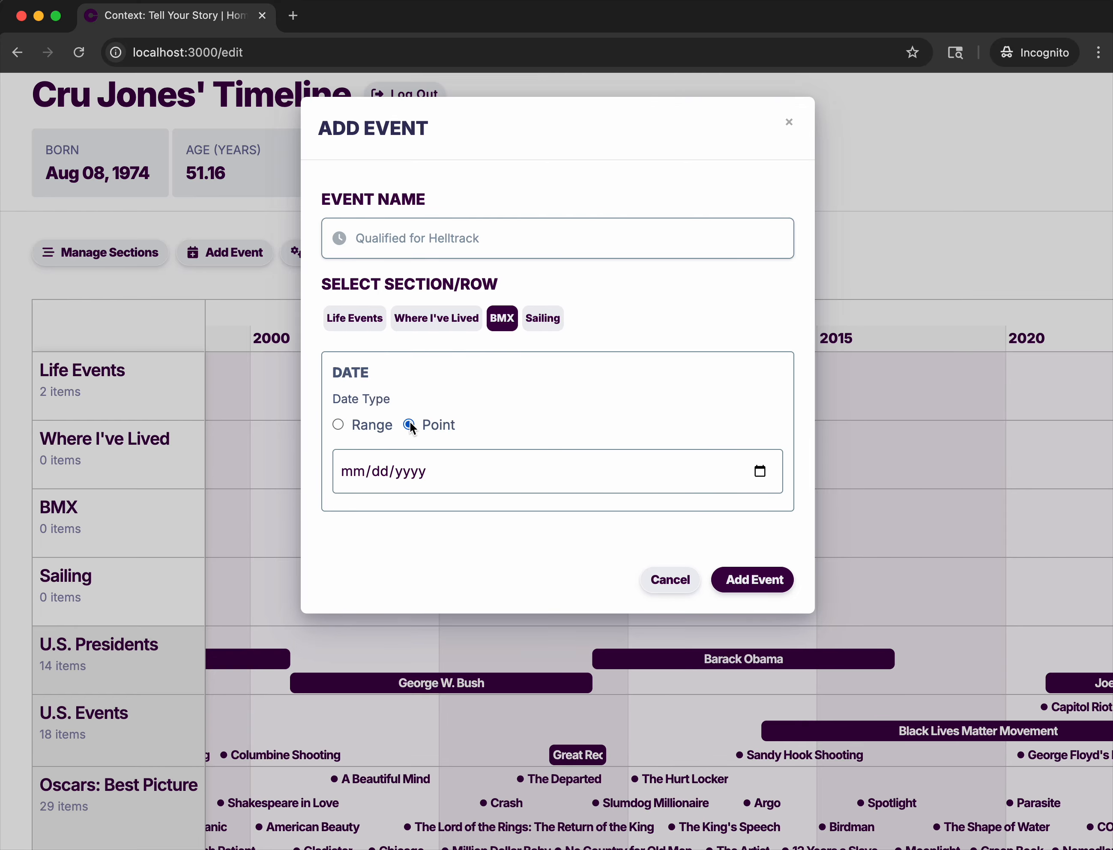
{"action": "left_click", "coordinate": [354, 470]}
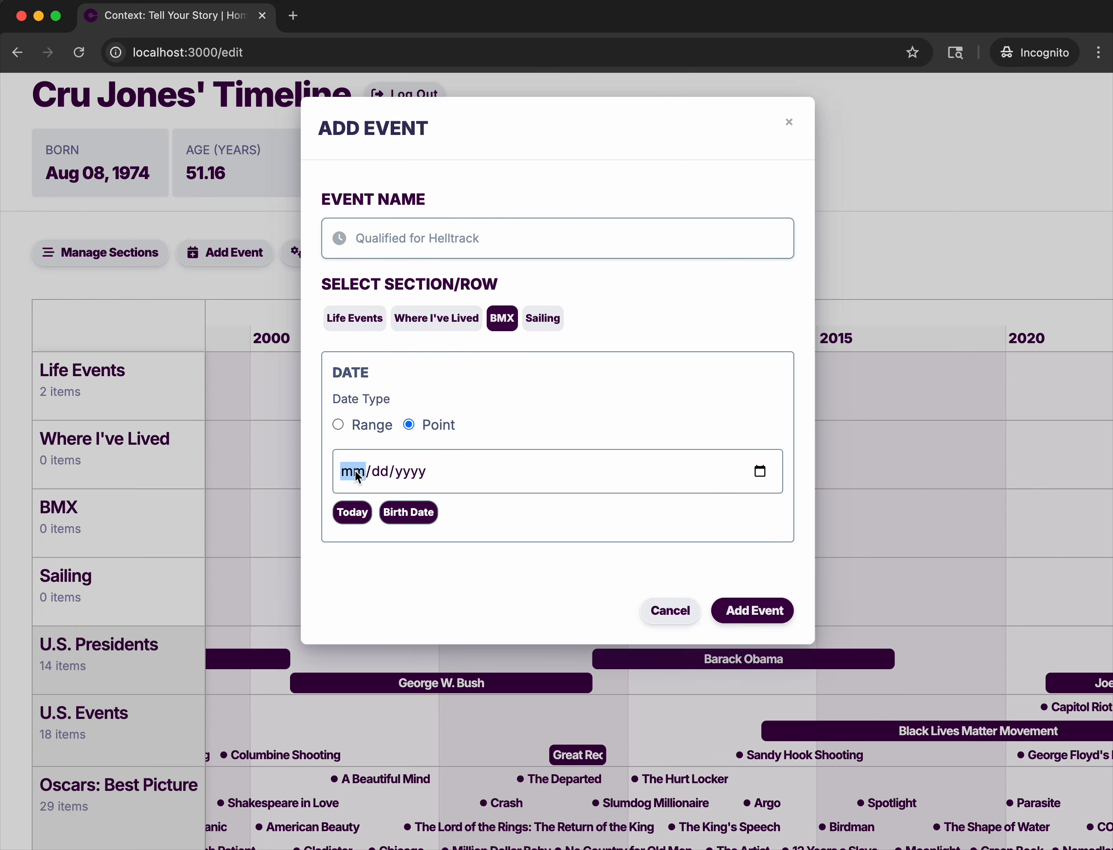
{"action": "left_click", "coordinate": [408, 513]}
{"action": "left_click", "coordinate": [408, 476]}
{"action": "left_click", "coordinate": [406, 530]}
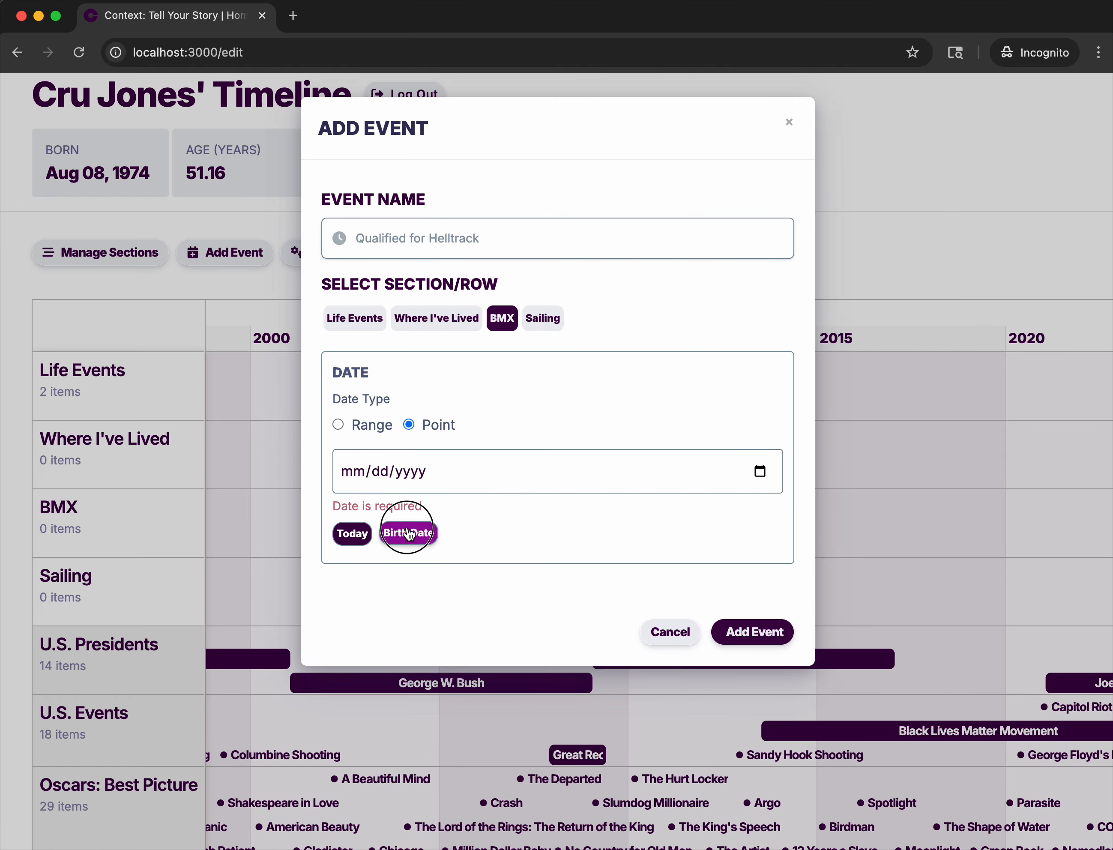
{"action": "left_click", "coordinate": [409, 473]}
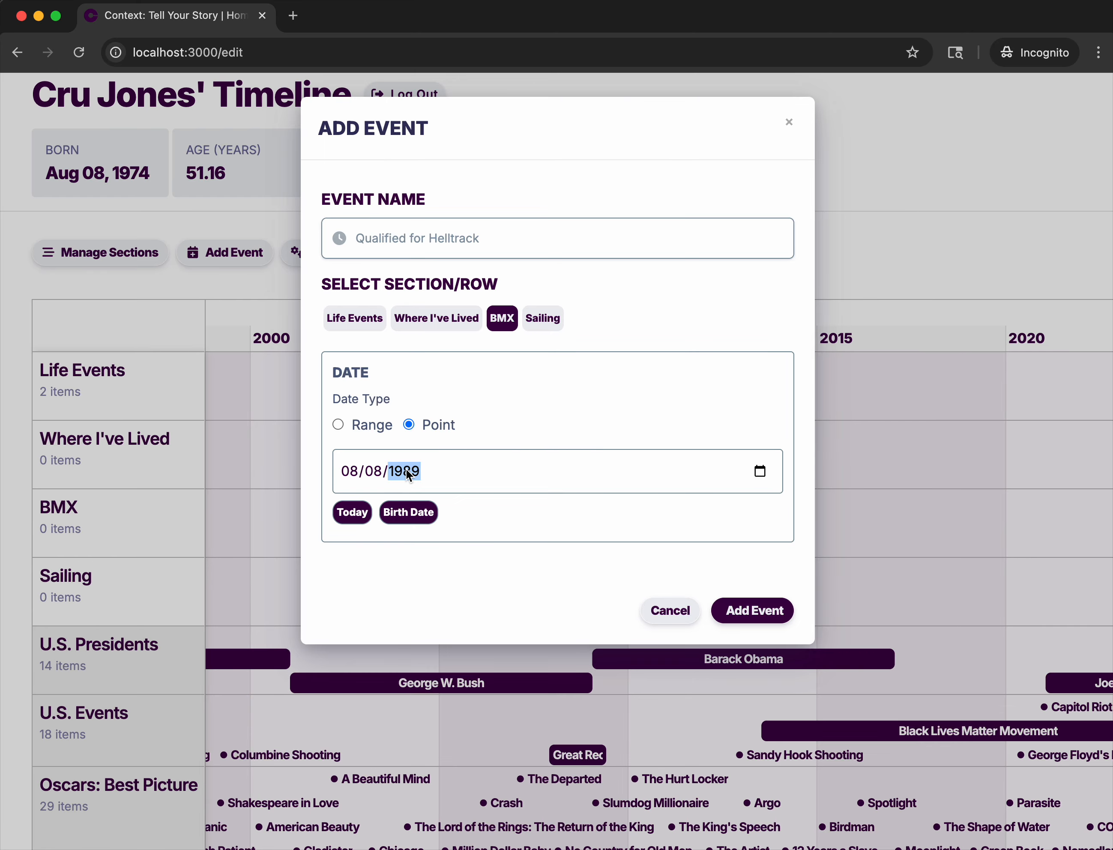
{"action": "left_click", "coordinate": [751, 616]}
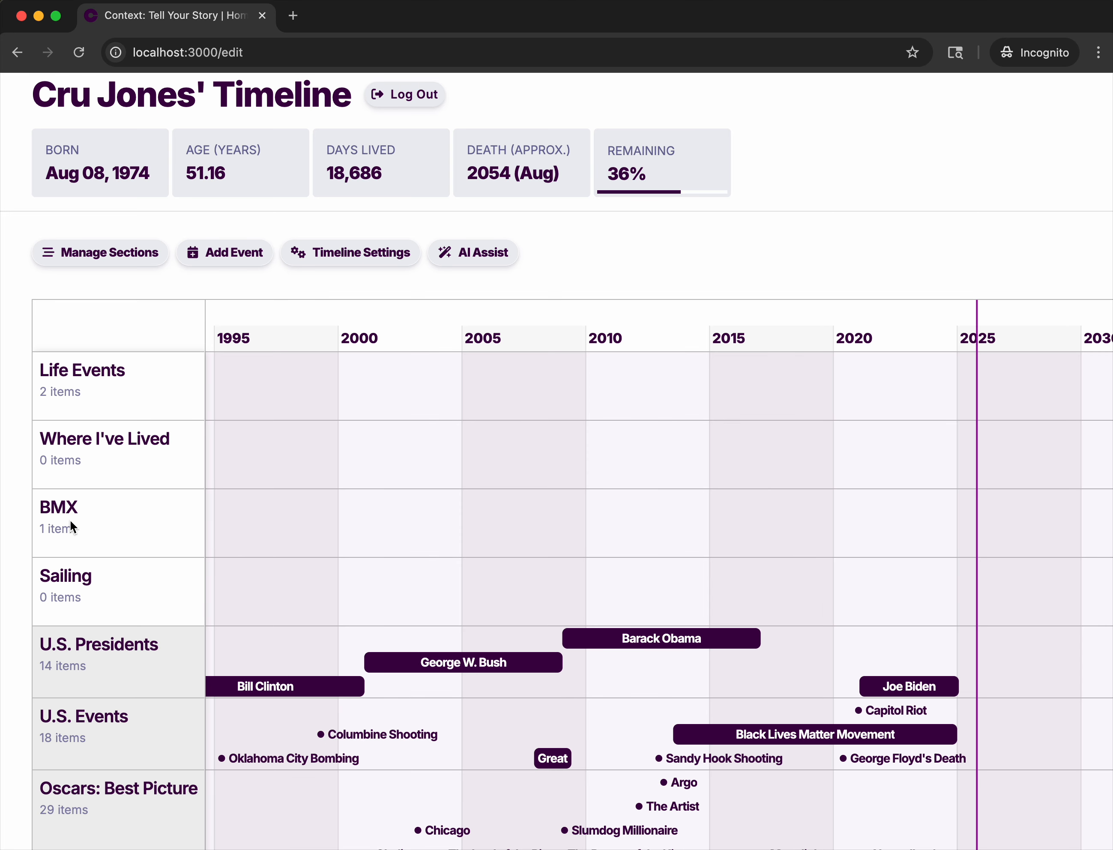
Start another new event and name it "Raced HellTrack, took First".
{"action": "scroll", "coordinate": [477, 580], "scroll_direction": "down", "scroll_amount": 3}
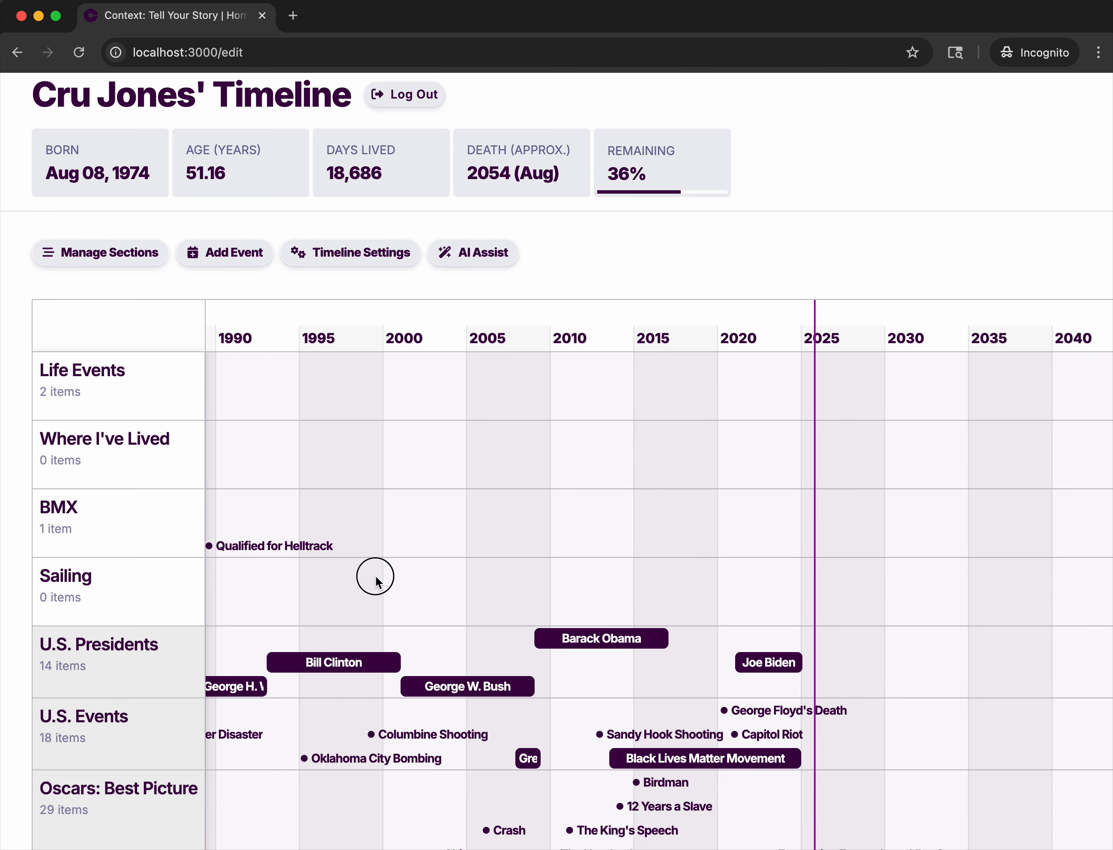
{"action": "left_click_drag", "start_coordinate": [373, 577], "coordinate": [615, 575]}
{"action": "scroll", "coordinate": [519, 572], "scroll_direction": "up", "scroll_amount": 4}
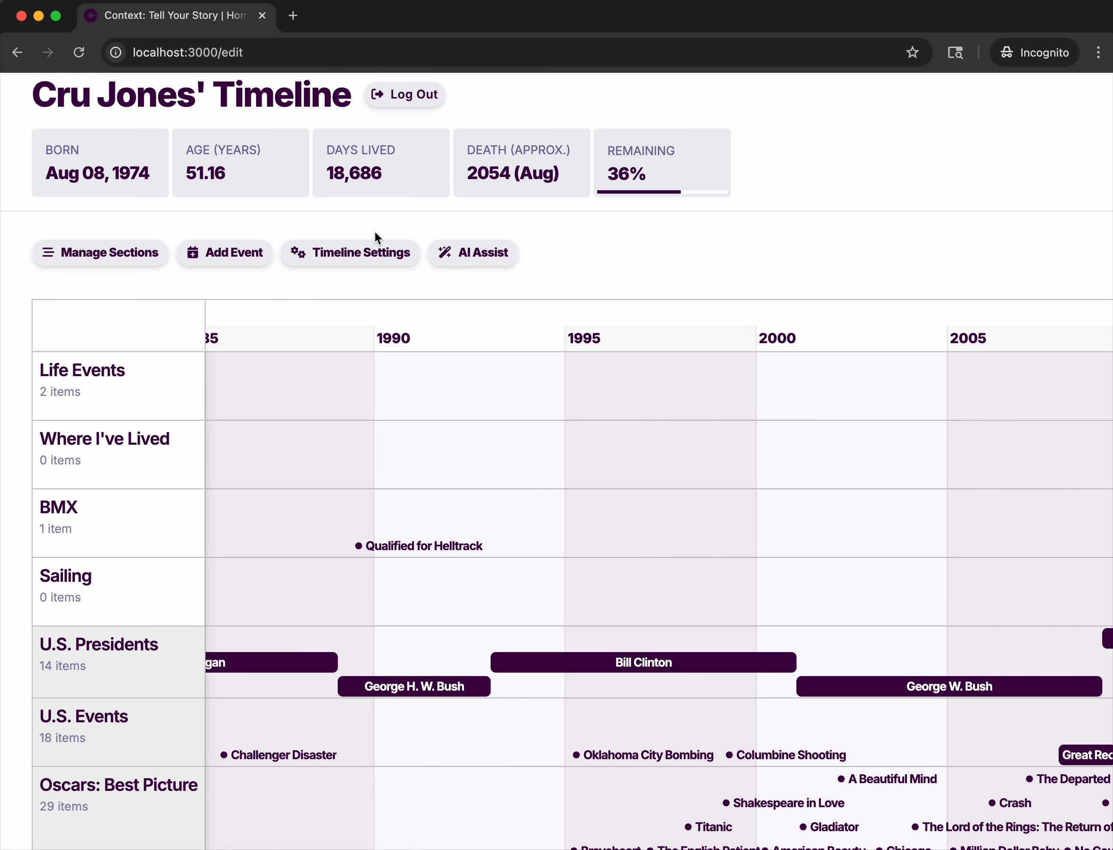
{"action": "left_click", "coordinate": [208, 255]}
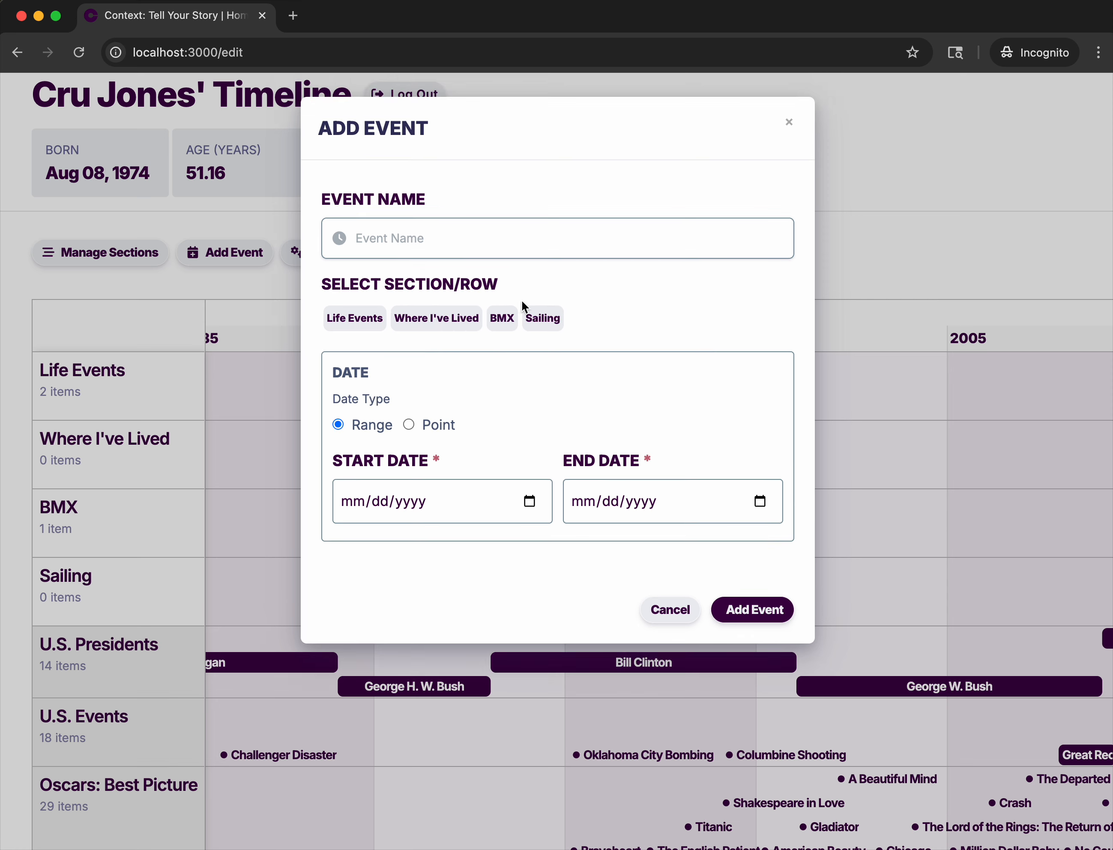
{"action": "left_click", "coordinate": [452, 248]}
{"action": "type", "text": "R"}
{"action": "key", "text": "BackSpace"}
{"action": "type", "text": "T"}
{"action": "key", "text": "BackSpace"}
{"action": "type", "text": "Raced Hellt"}
{"action": "key", "text": "BackSpace"}
{"action": "type", "text": "Track, took First"}
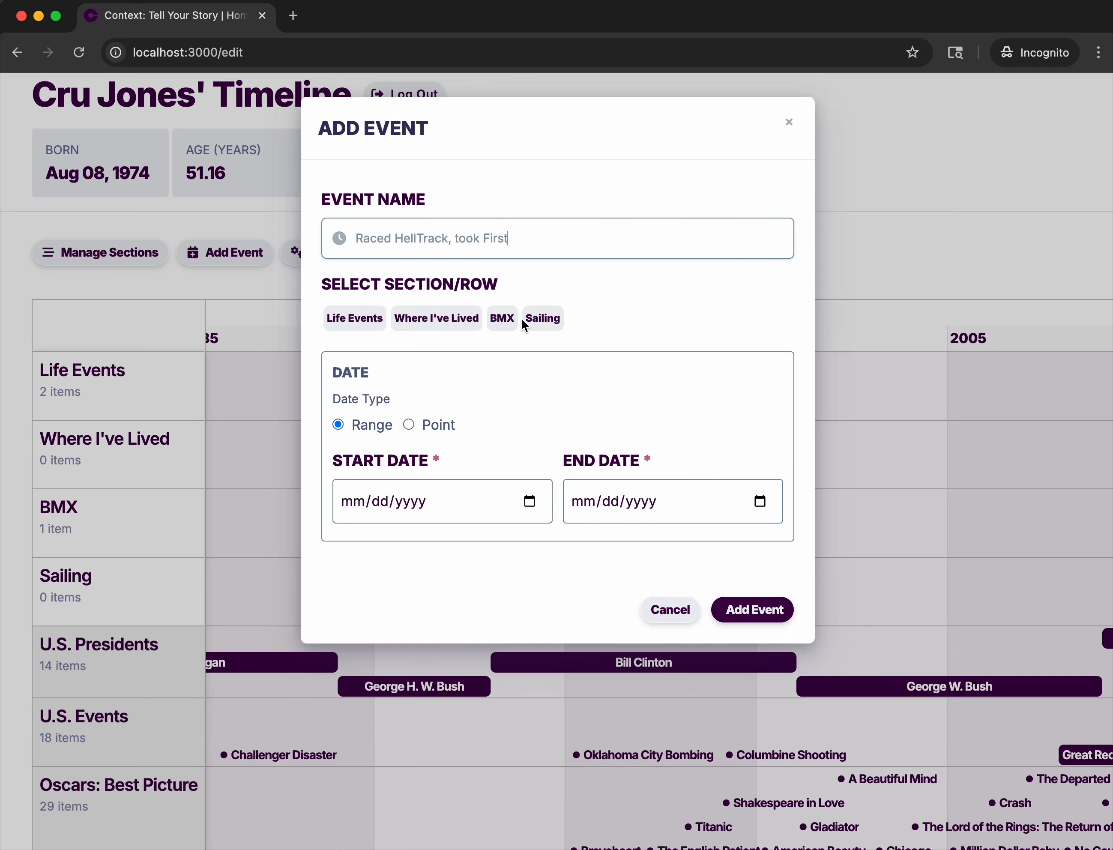
Assign the race event to the BMX section as a point event, reusing the date of Qualified for Helltrack.
{"action": "left_click", "coordinate": [498, 321]}
{"action": "left_click", "coordinate": [409, 426]}
{"action": "left_click", "coordinate": [435, 472]}
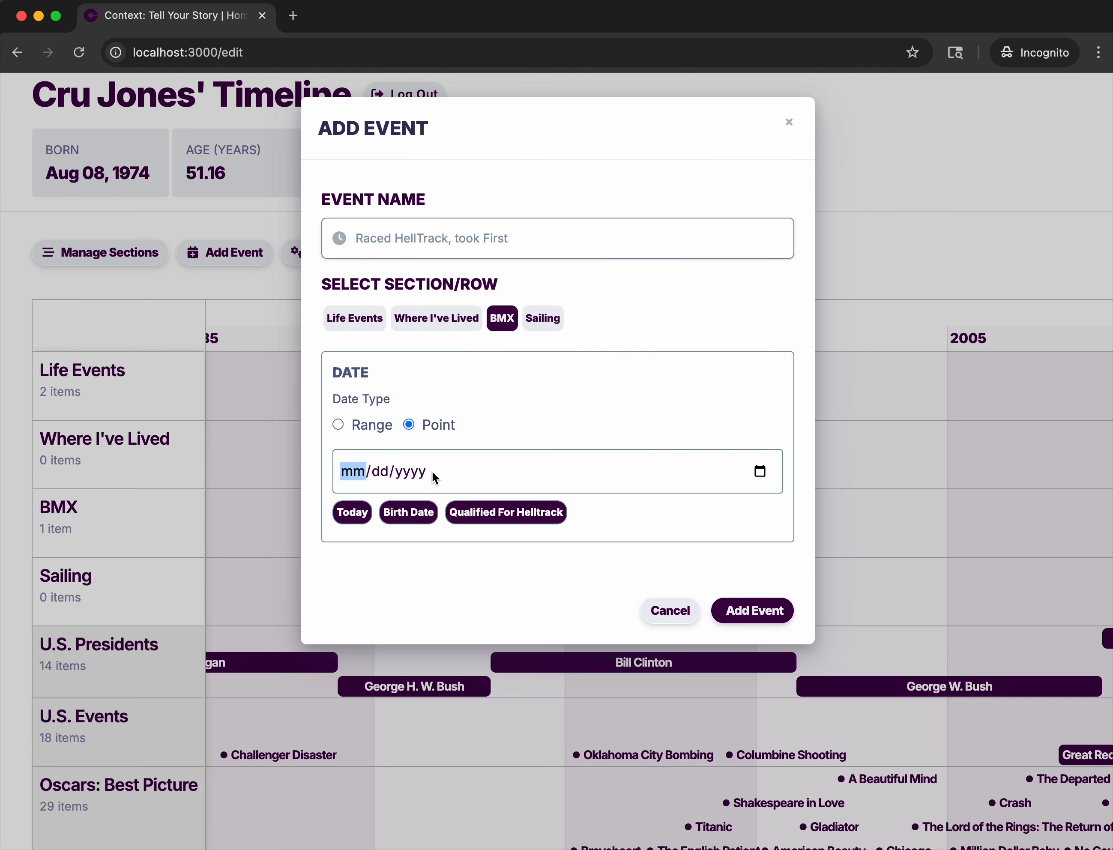
{"action": "left_click", "coordinate": [483, 520]}
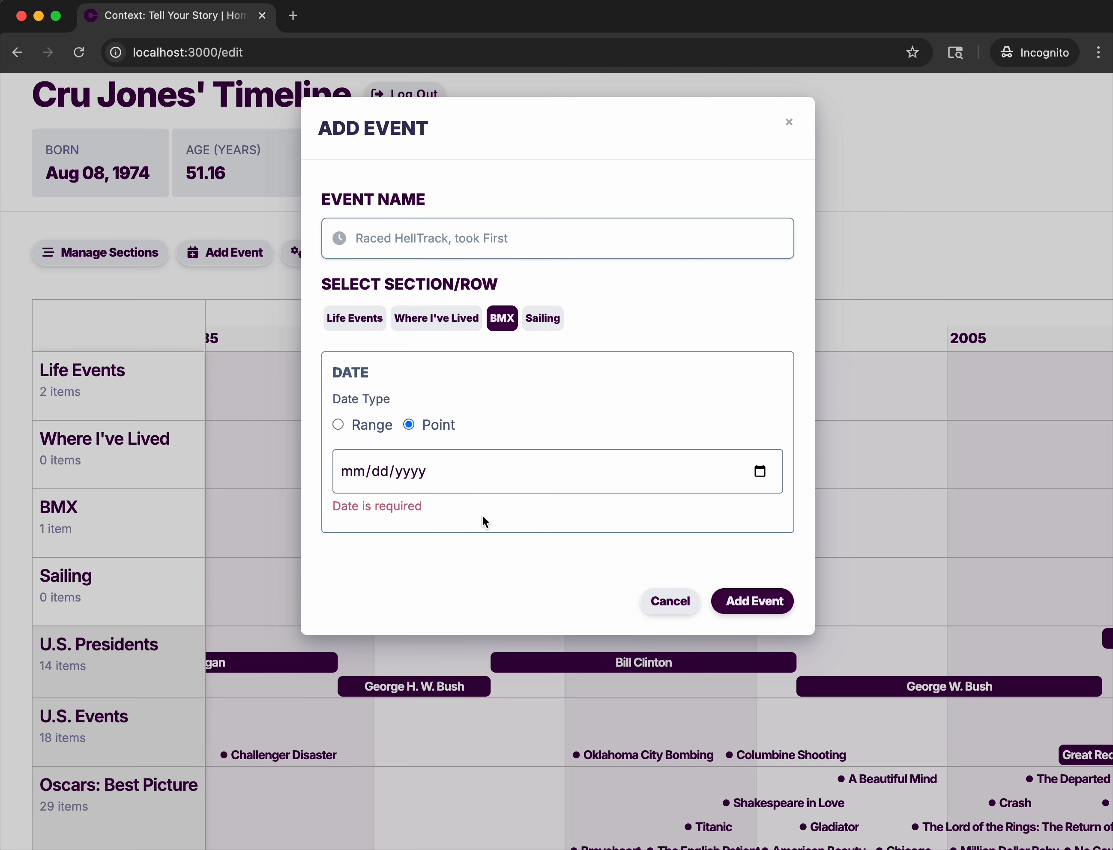
{"action": "left_click", "coordinate": [419, 472]}
{"action": "left_click", "coordinate": [503, 533]}
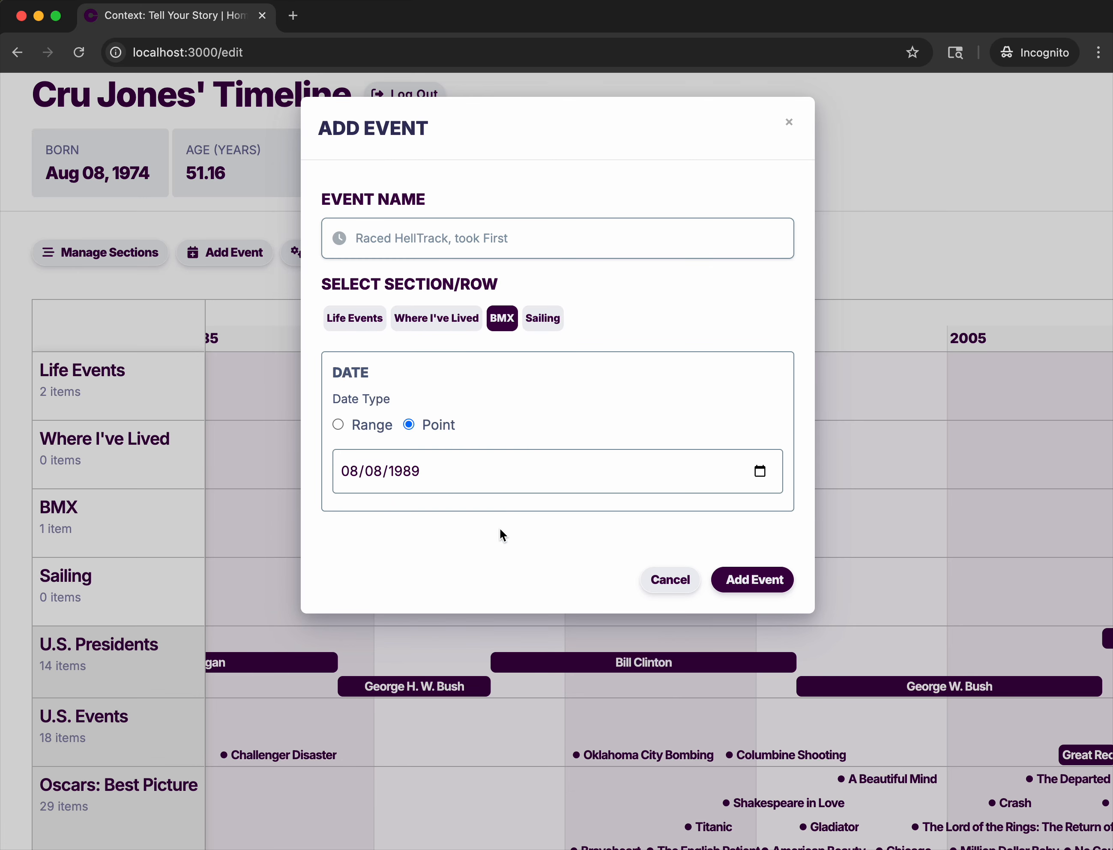
Change the race event's date to 10/08/1989 and add the event to the timeline.
{"action": "left_click", "coordinate": [413, 471]}
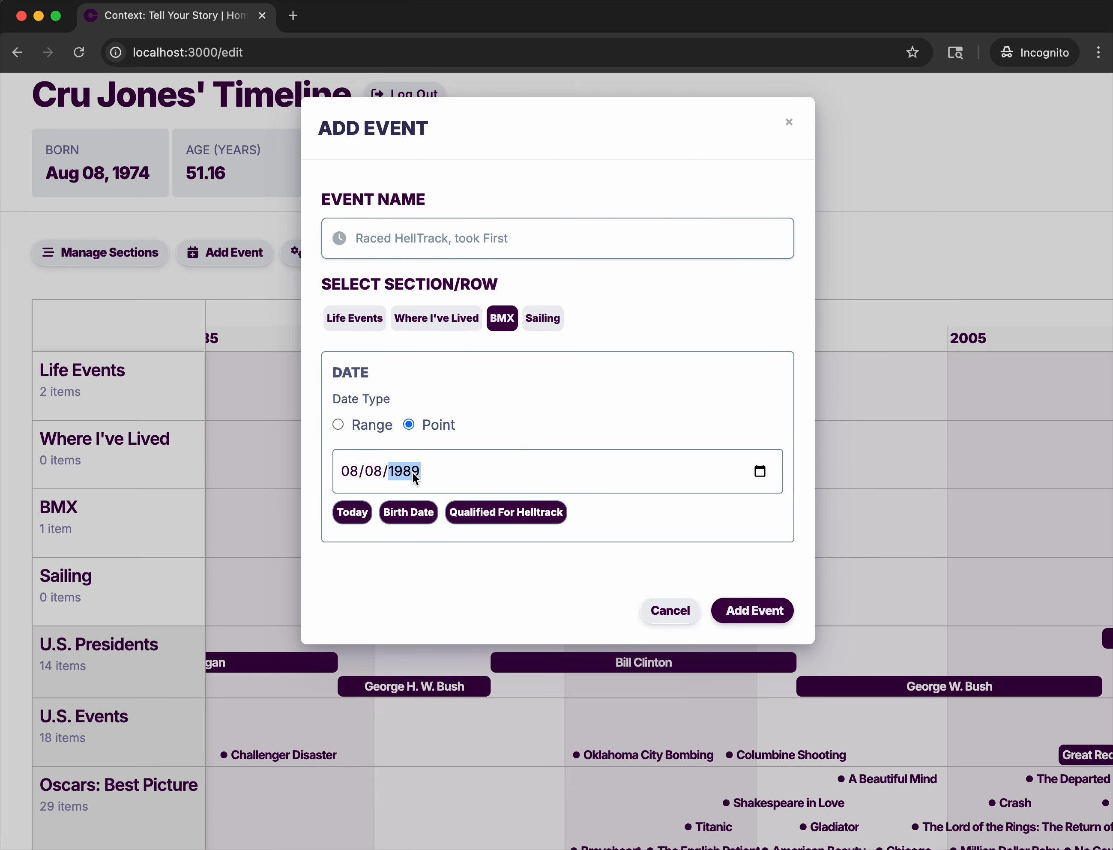
{"action": "key", "text": "Down"}
{"action": "left_click", "coordinate": [344, 479]}
{"action": "key", "text": "Up"}
{"action": "key", "text": "Up"}
{"action": "key", "text": "Up"}
{"action": "key", "text": "Down"}
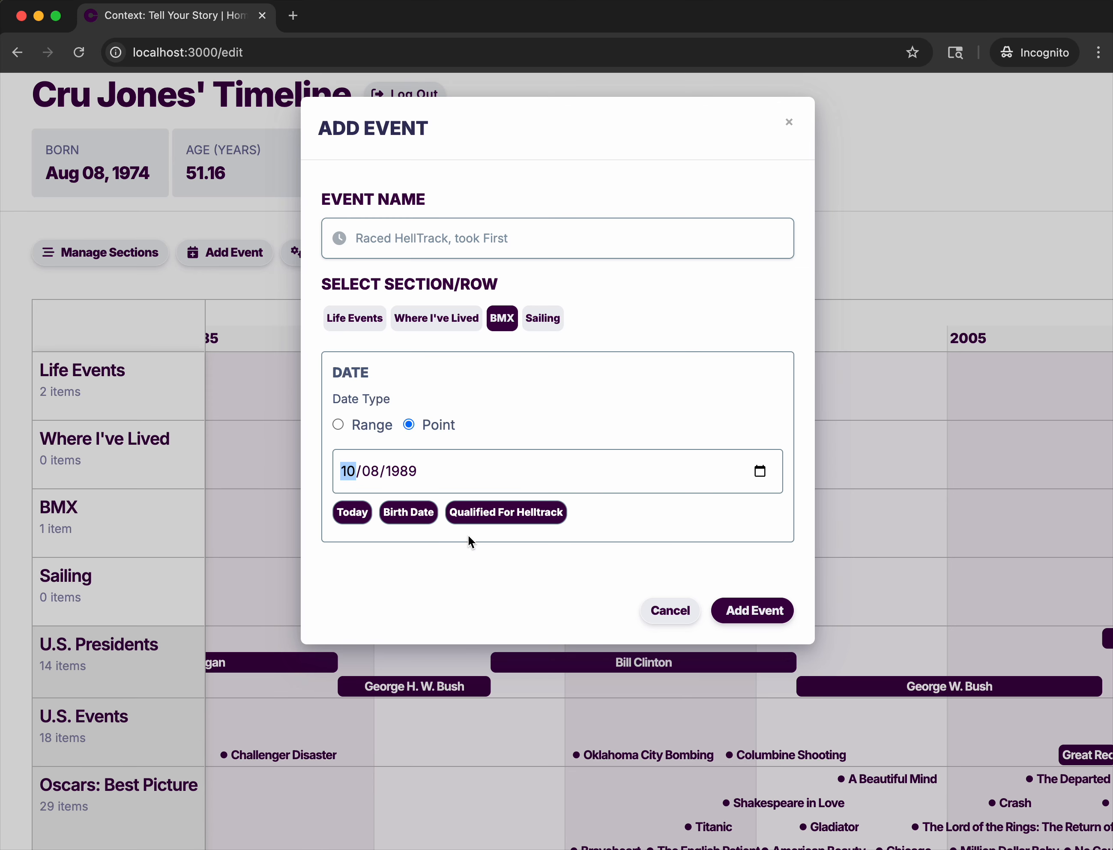
{"action": "left_click", "coordinate": [654, 572]}
{"action": "left_click", "coordinate": [759, 580]}
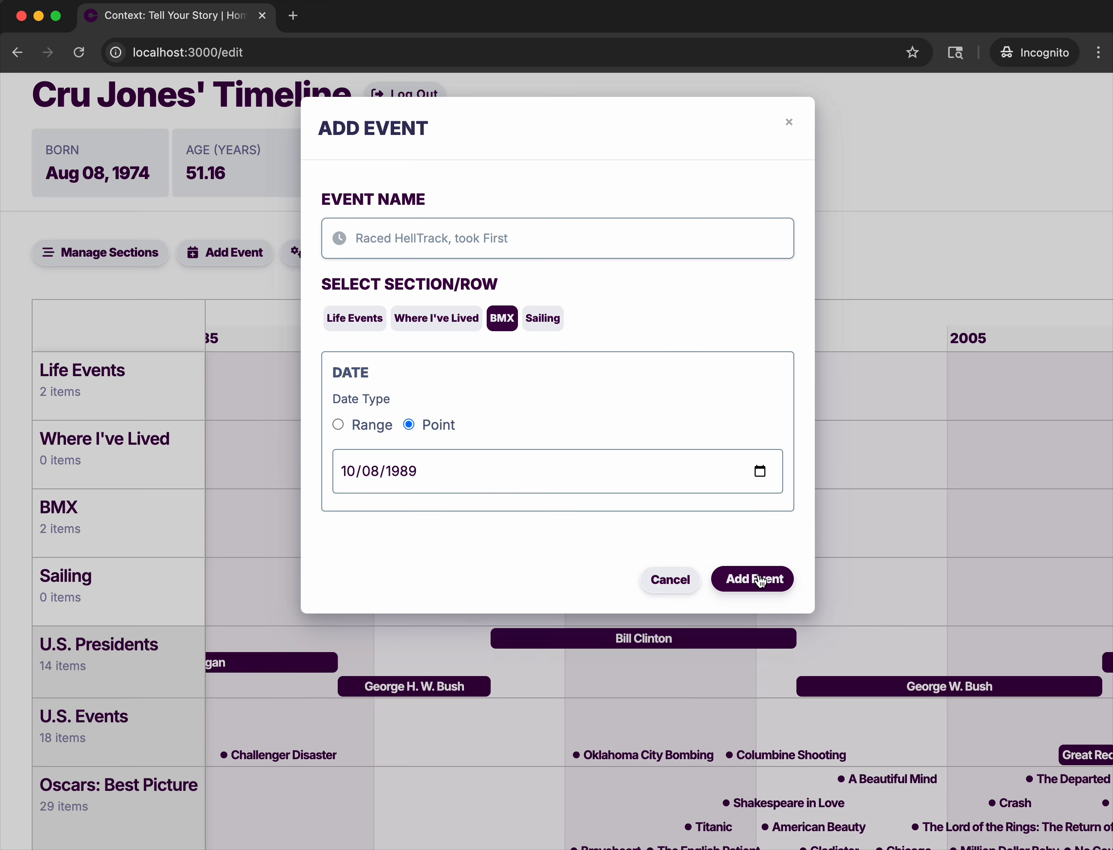
Start a new BMX event titled "Became Friends with" followed by the friend's full name.
{"action": "scroll", "coordinate": [414, 548], "scroll_direction": "up", "scroll_amount": 5}
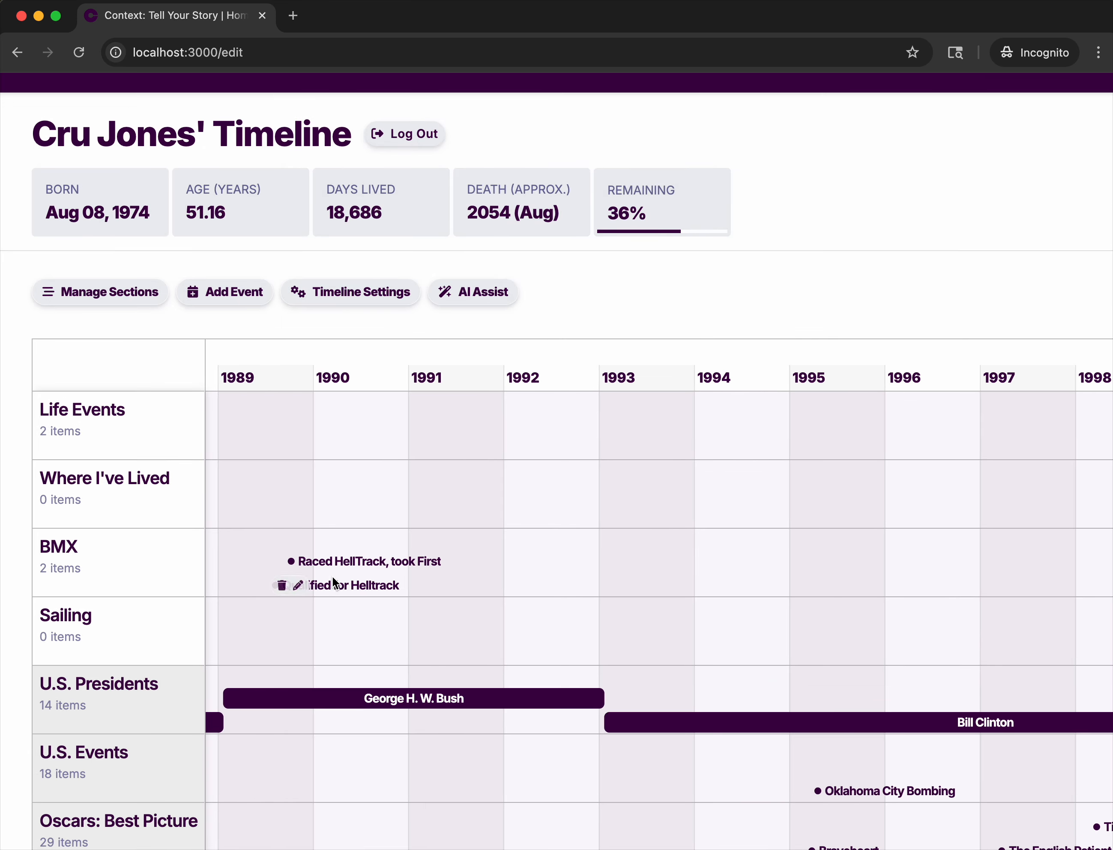
{"action": "left_click", "coordinate": [235, 298]}
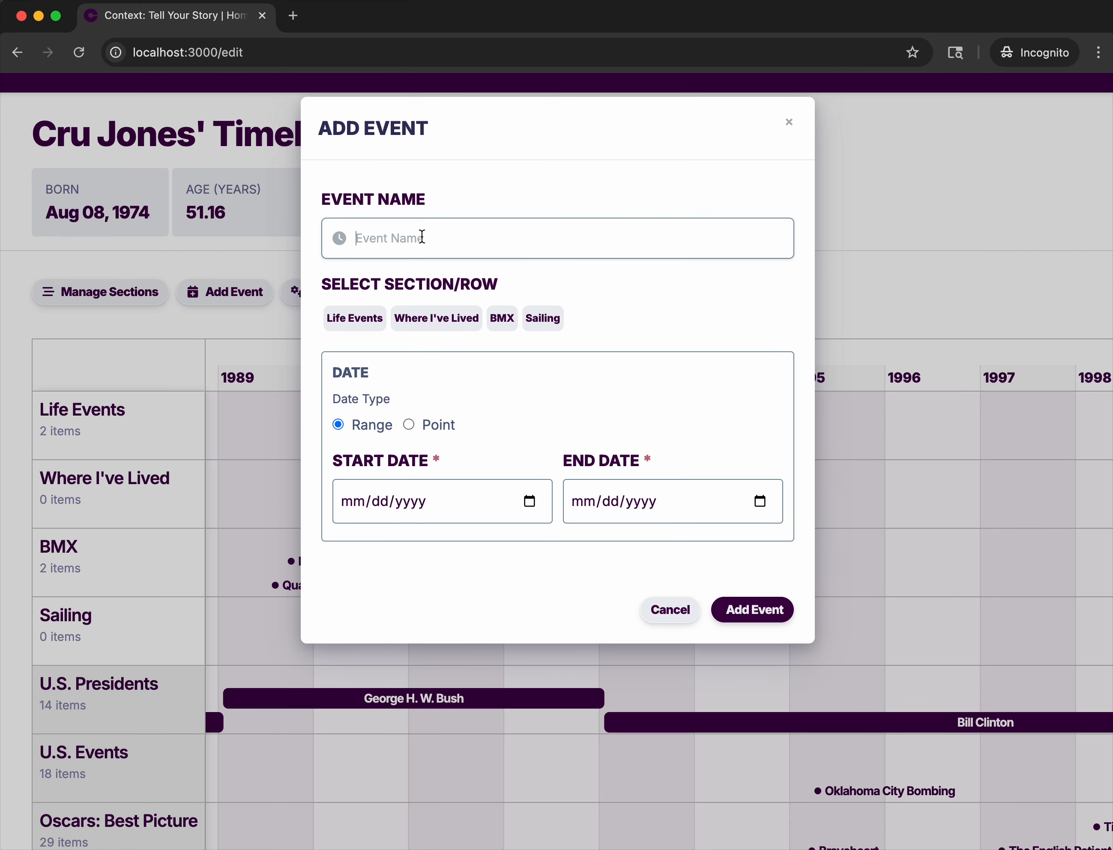
{"action": "left_click", "coordinate": [422, 237]}
{"action": "type", "text": "Became Friends with B"}
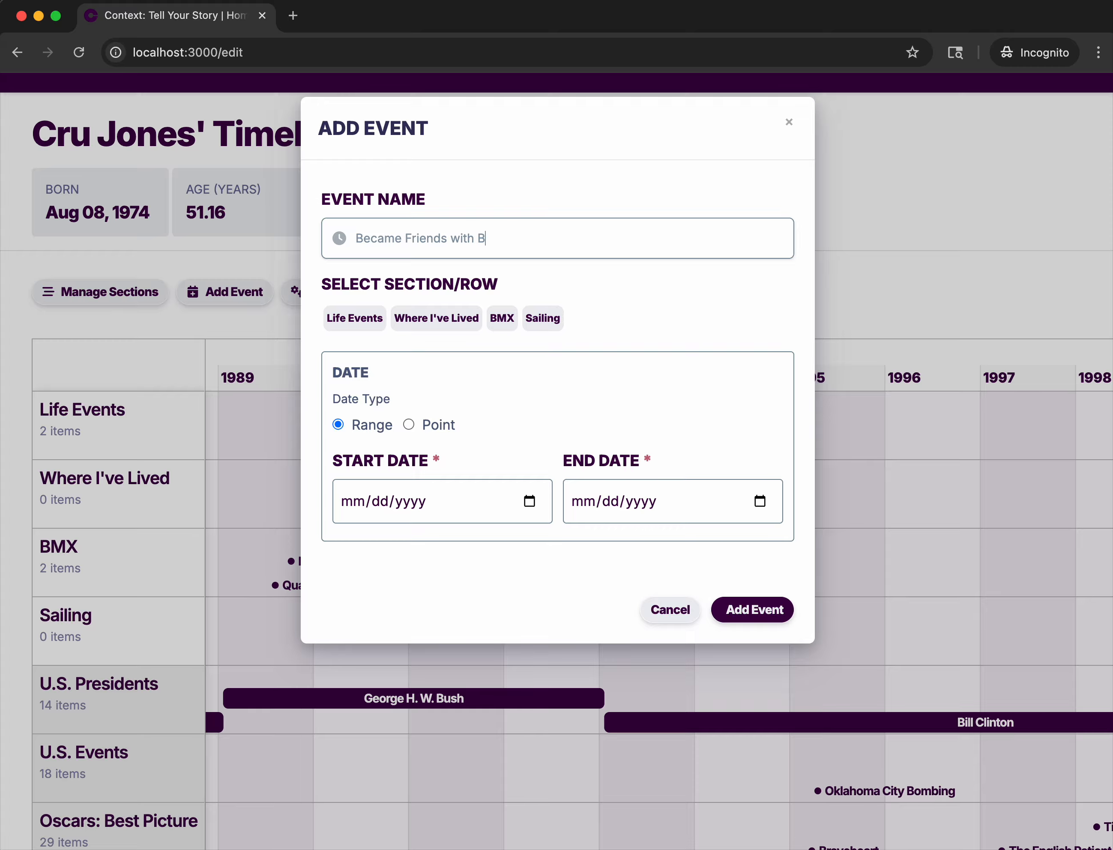
{"action": "type", "text": "art Taylor"}
{"action": "left_click", "coordinate": [497, 318]}
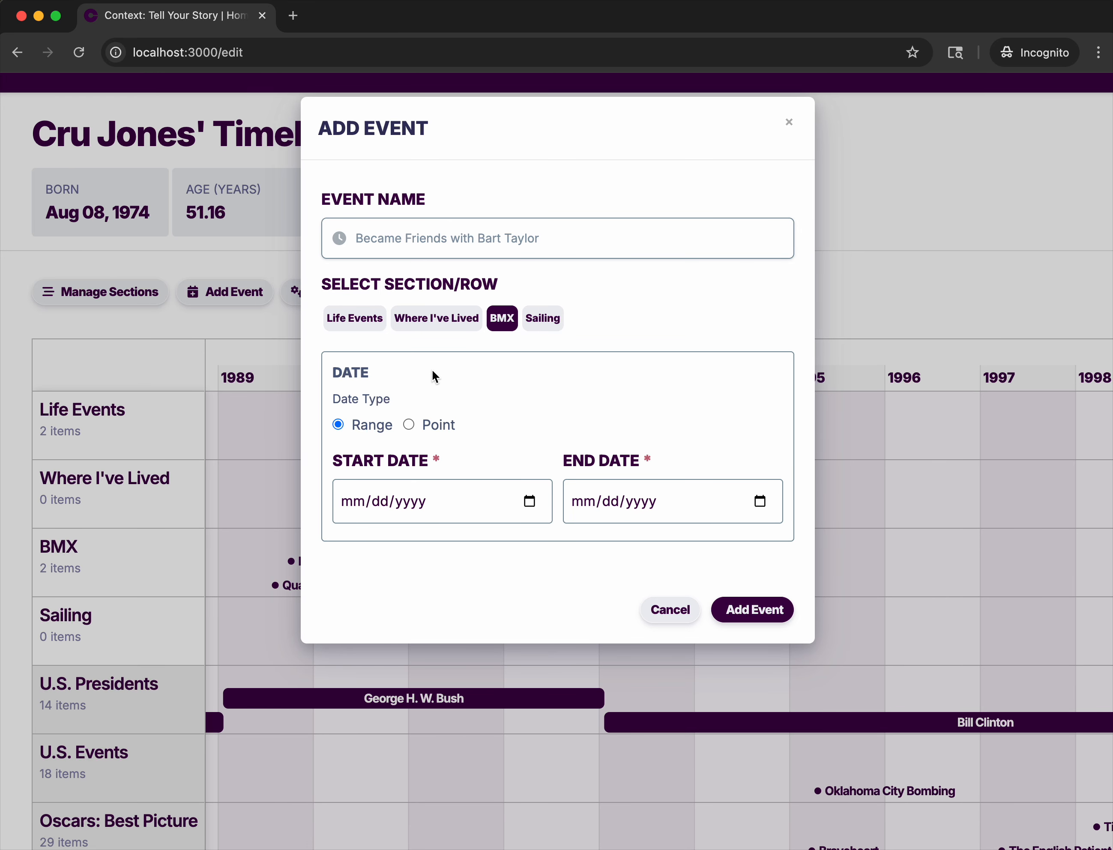
Make the friendship a point event and reuse the date of the "Raced HellTrack, took First" event.
{"action": "left_click", "coordinate": [411, 426]}
{"action": "left_click", "coordinate": [417, 470]}
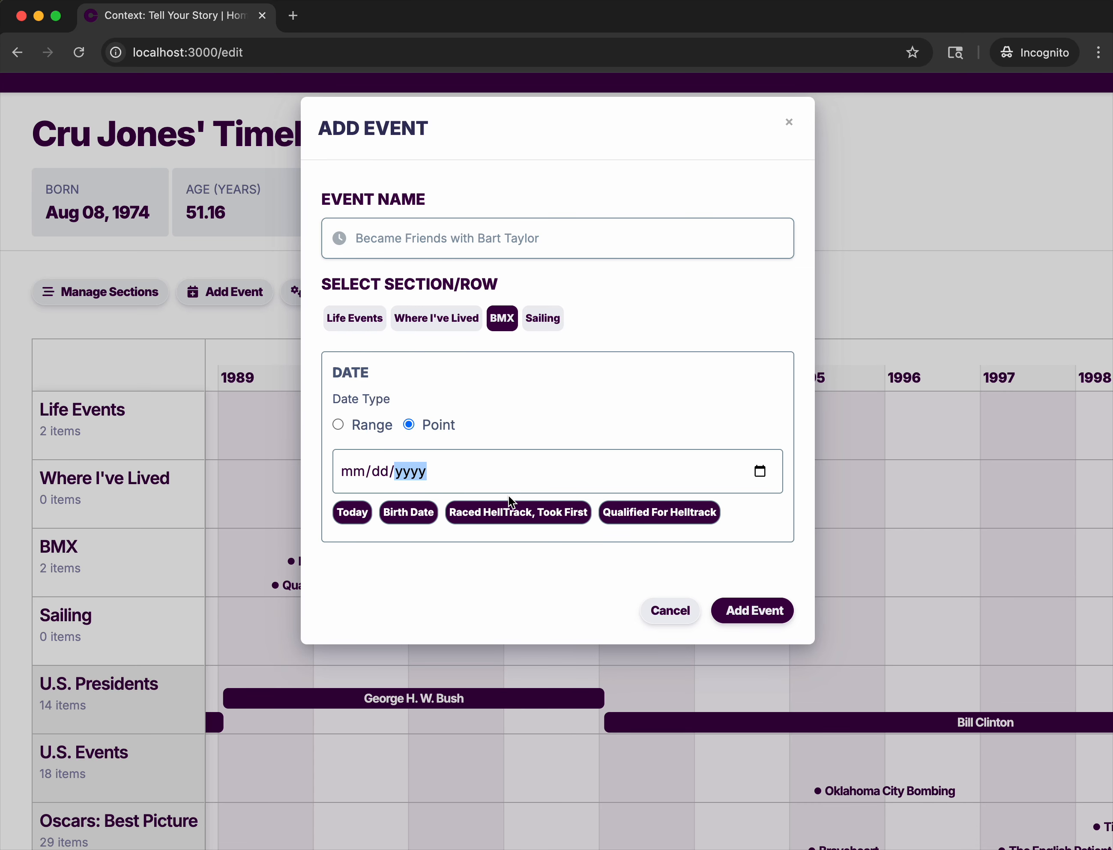
{"action": "left_click", "coordinate": [546, 517]}
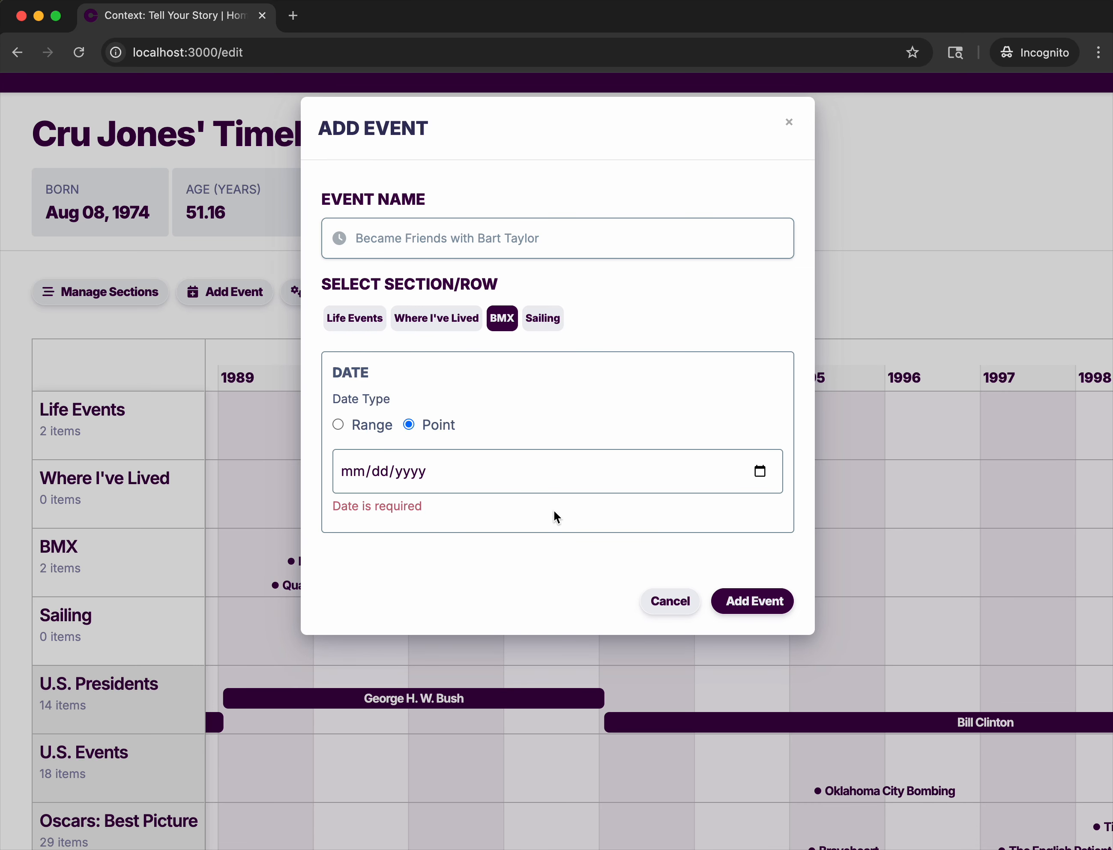
{"action": "left_click", "coordinate": [418, 471]}
{"action": "left_click", "coordinate": [517, 533]}
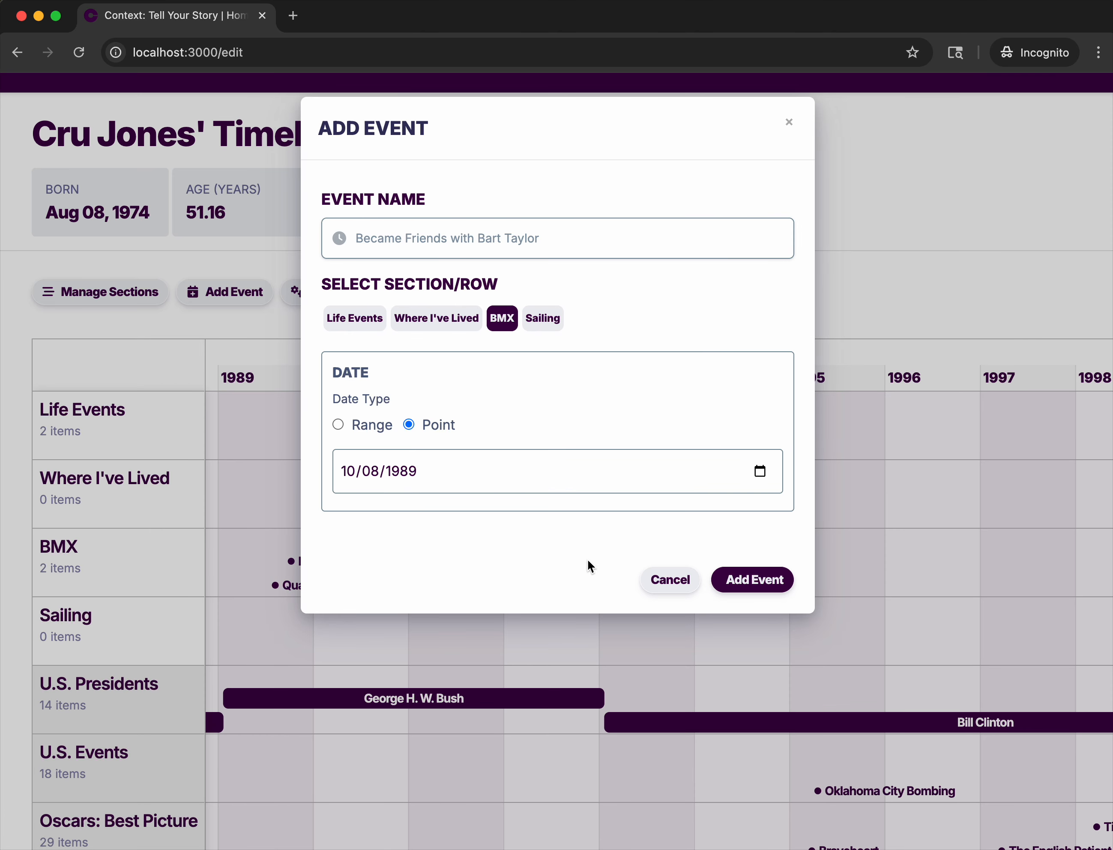
Change the friendship event's date to 10/09/1989 and add the event to the timeline.
{"action": "left_click", "coordinate": [375, 475]}
{"action": "key", "text": "Up"}
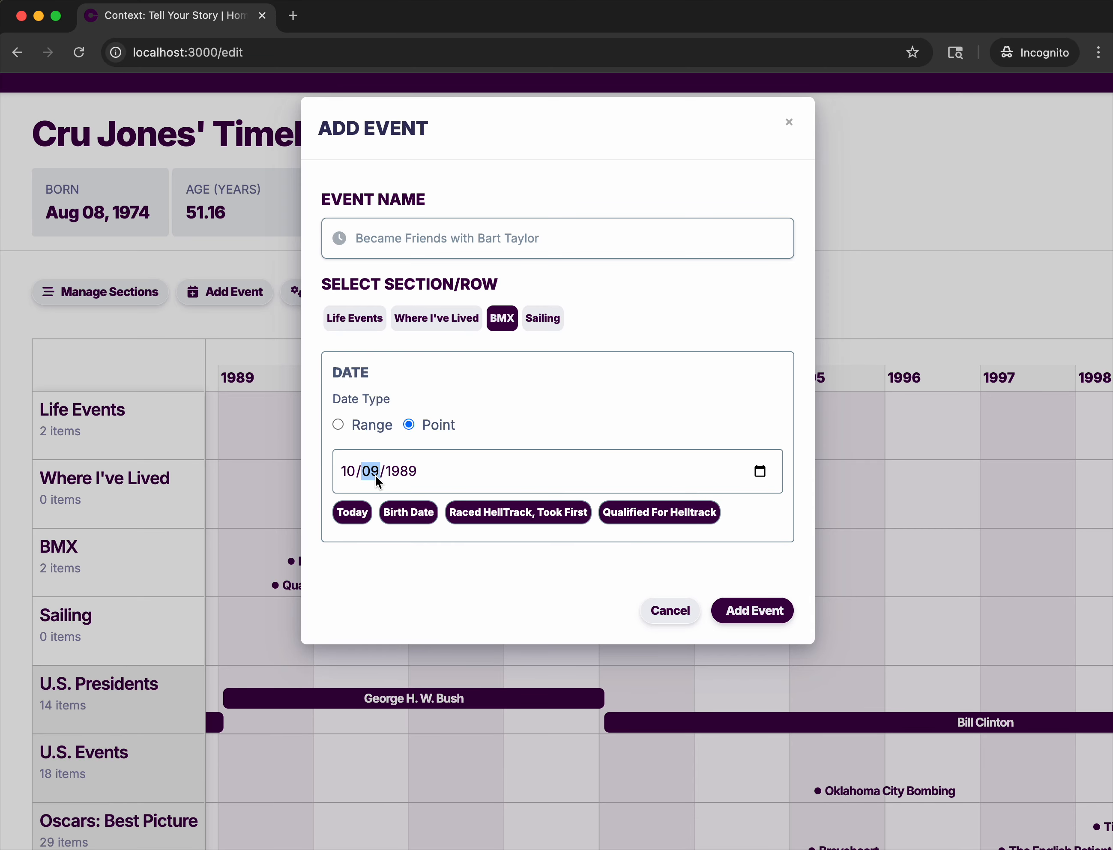
{"action": "left_click", "coordinate": [753, 578]}
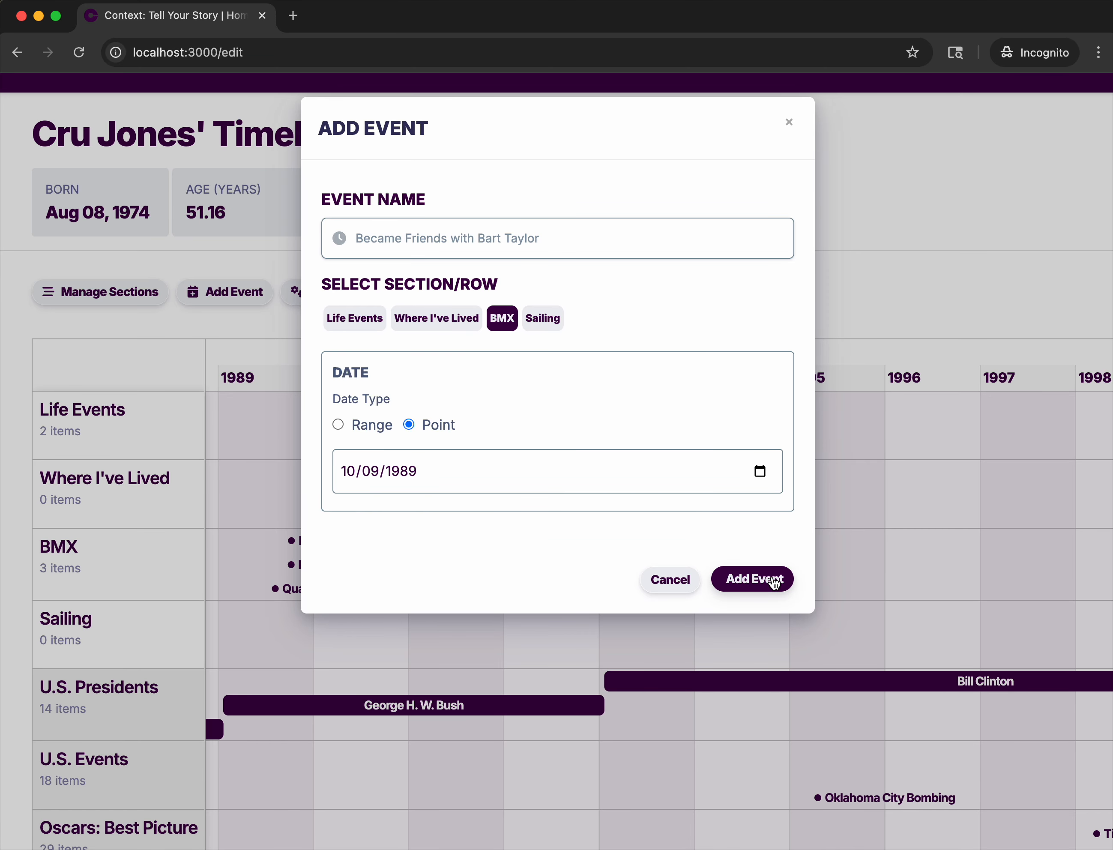
{"action": "scroll", "coordinate": [299, 551], "scroll_direction": "up", "scroll_amount": 5}
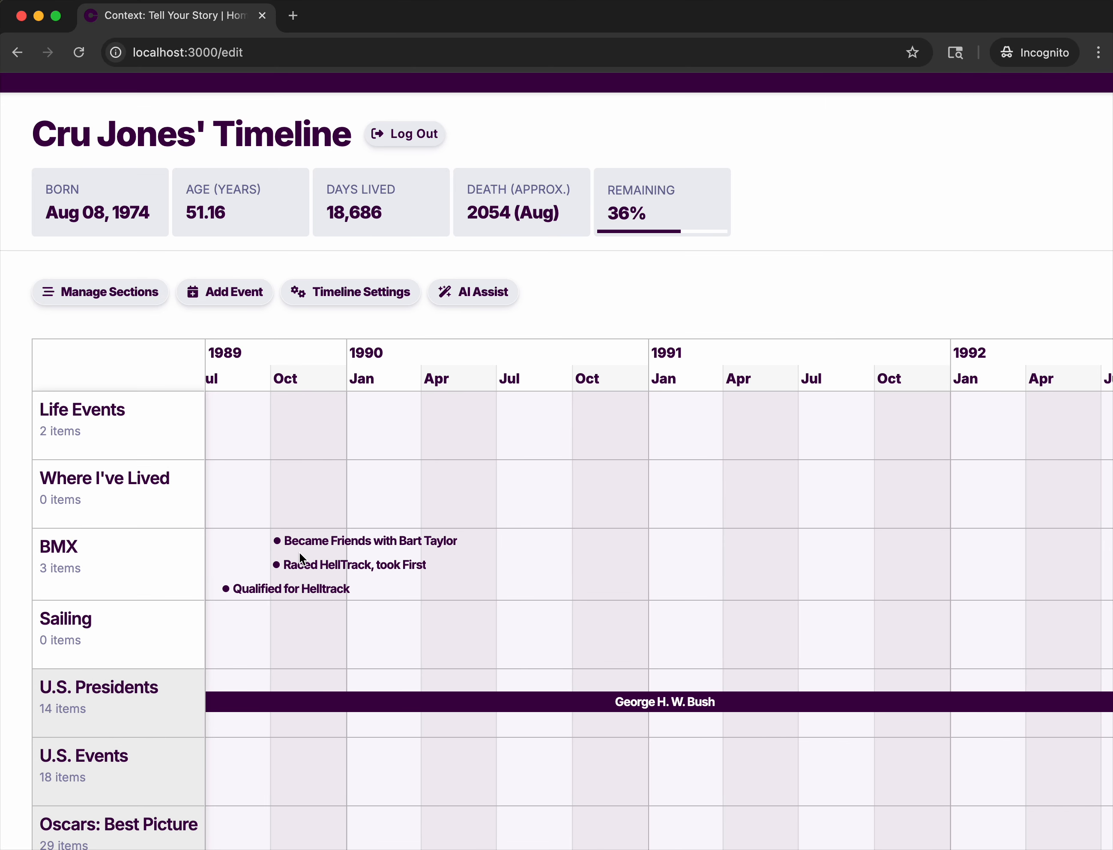
{"action": "scroll", "coordinate": [299, 551], "scroll_direction": "down", "scroll_amount": 8}
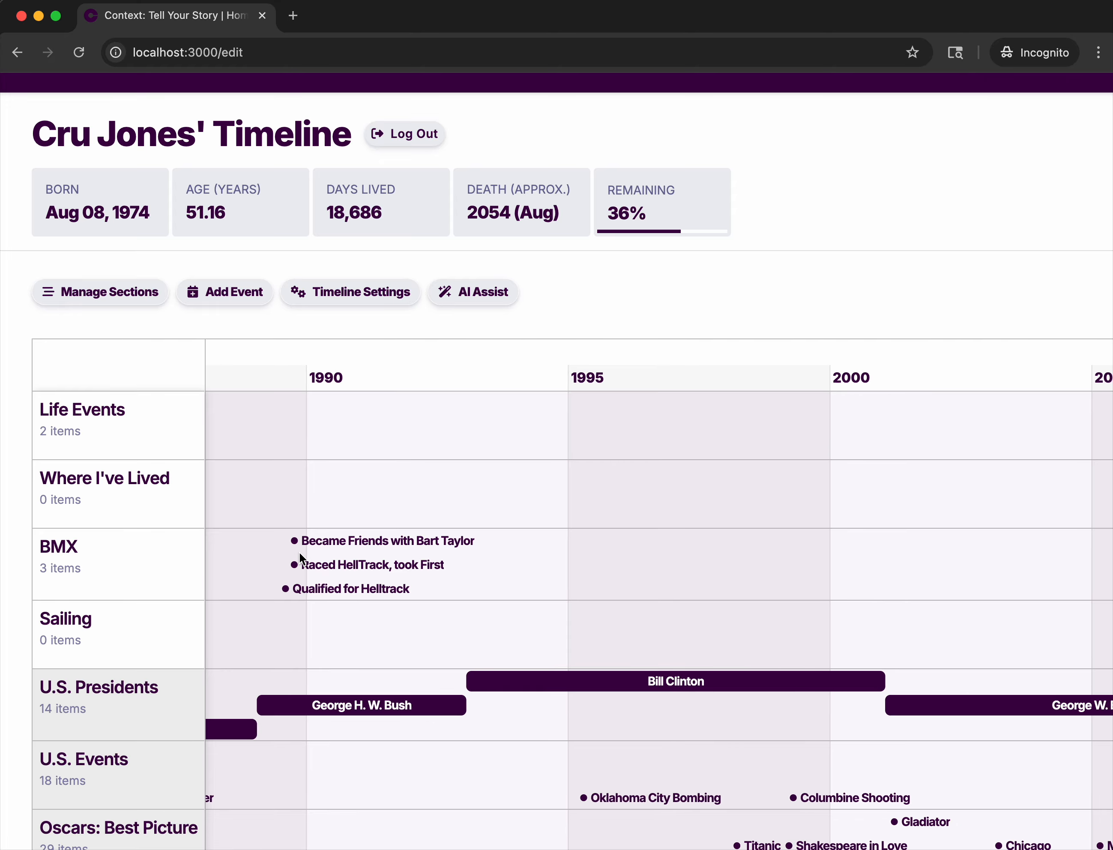
Start a new Sailing event titled "sailed the bahamas with" followed by the friend's full name.
{"action": "left_click", "coordinate": [218, 290]}
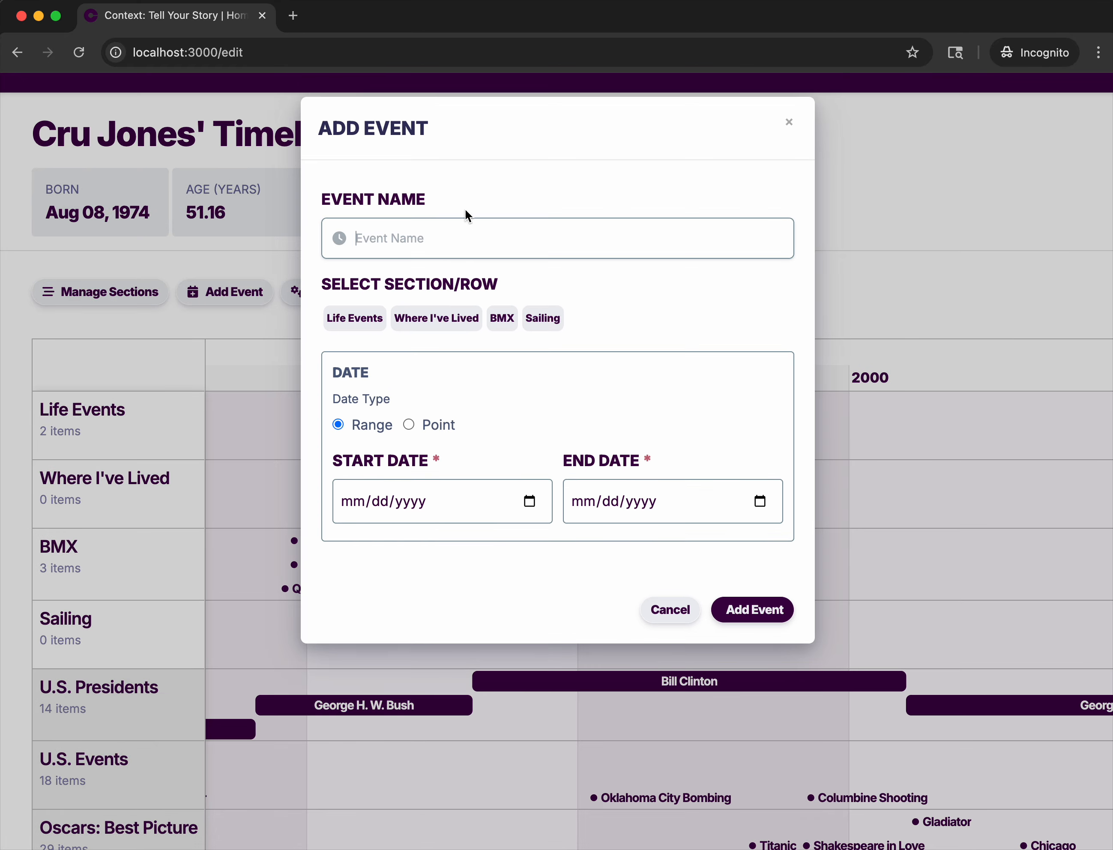
{"action": "type", "text": "sailed the bahamas with "}
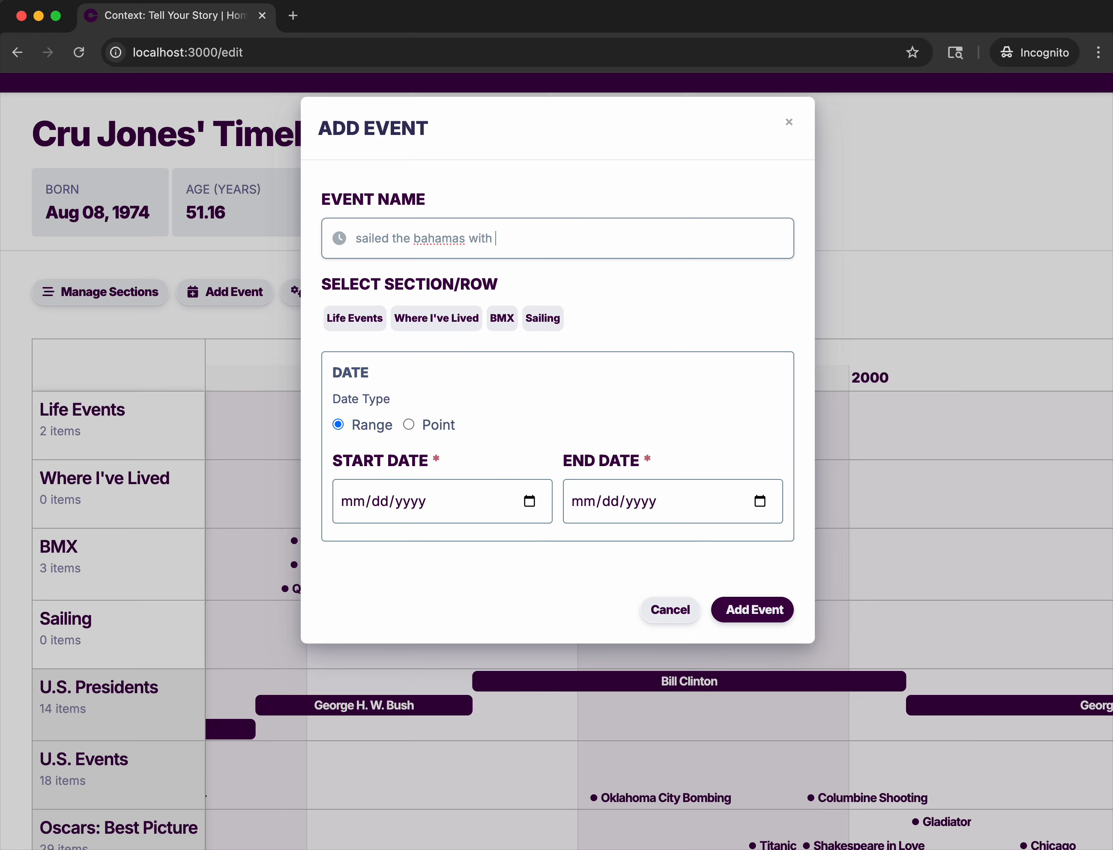
{"action": "type", "text": "Bart Taylor"}
{"action": "left_click", "coordinate": [542, 325]}
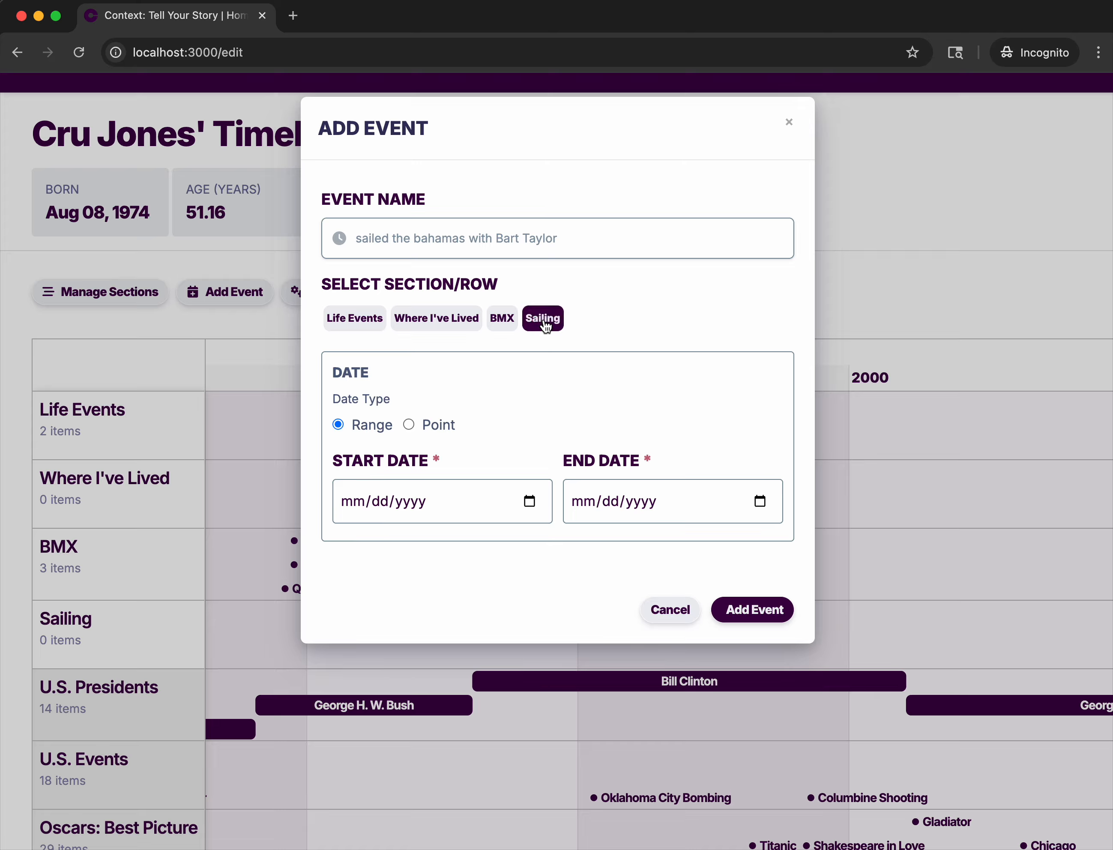
Reuse the friendship event's date as the sailing trip's start date and change its year to 2001.
{"action": "left_click", "coordinate": [356, 502]}
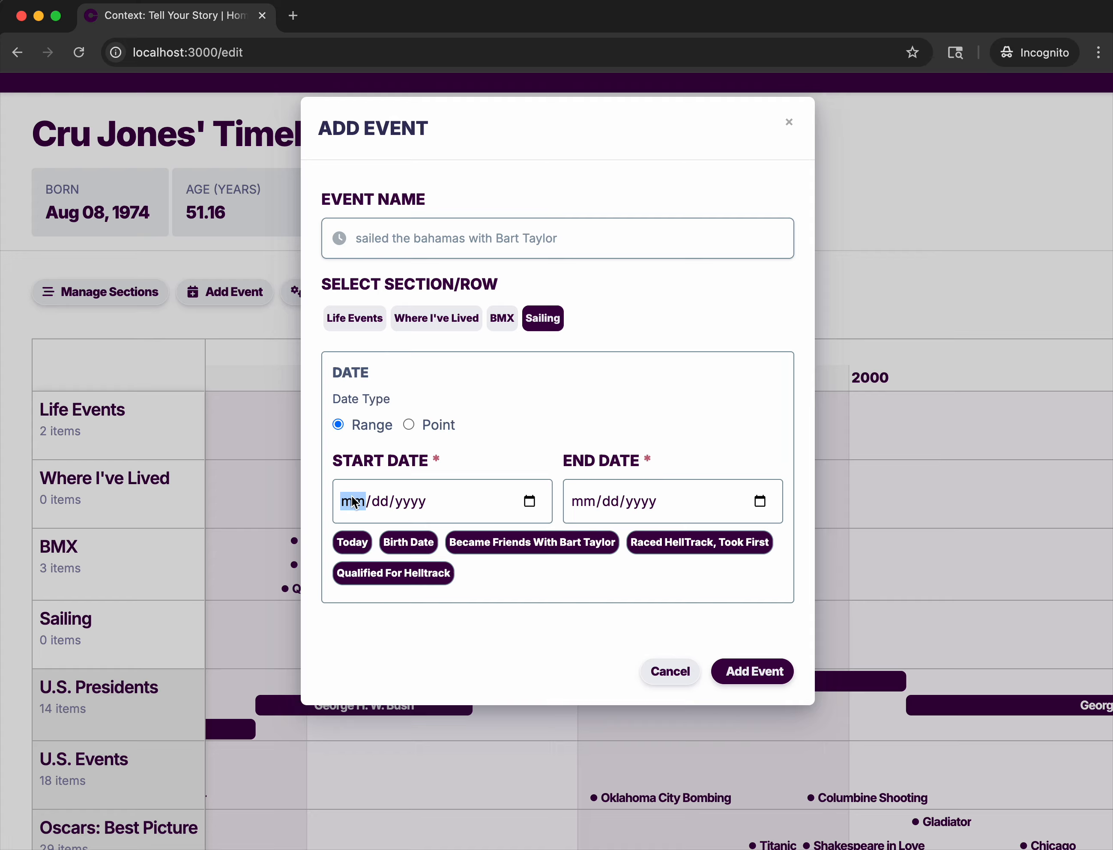
{"action": "left_click", "coordinate": [571, 539]}
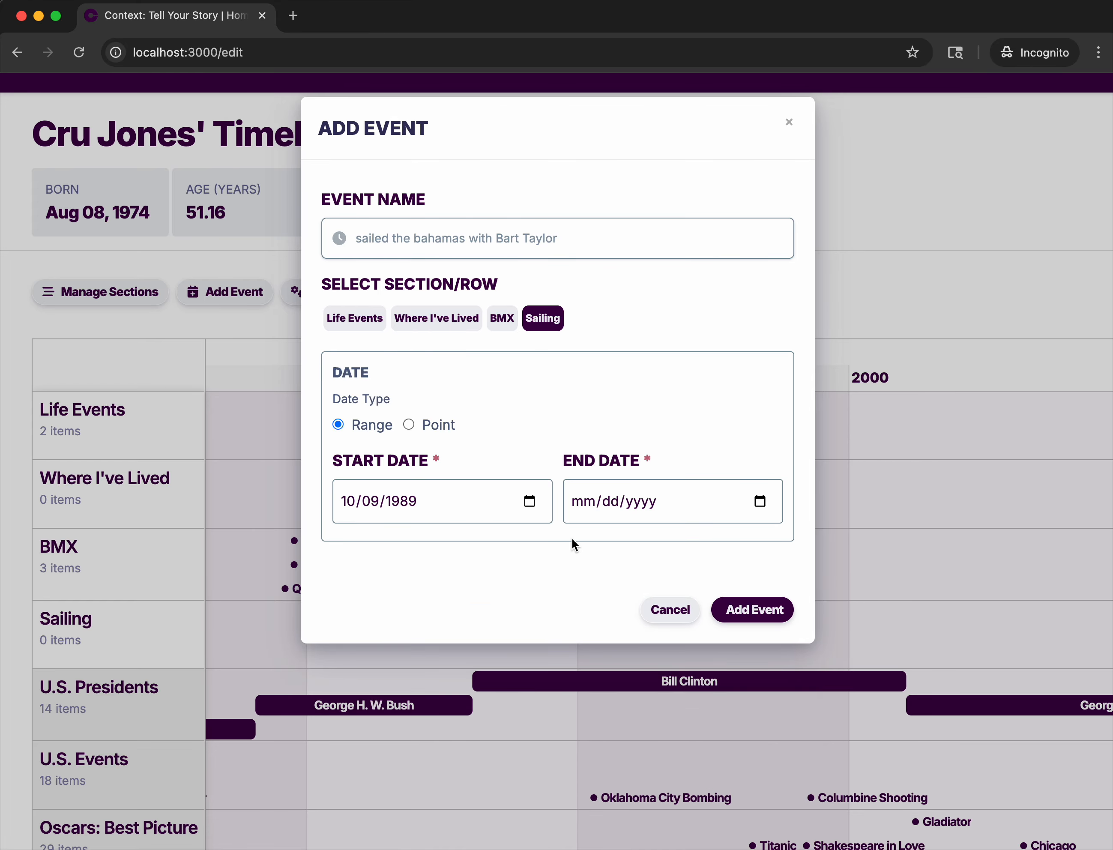
{"action": "left_click", "coordinate": [412, 501]}
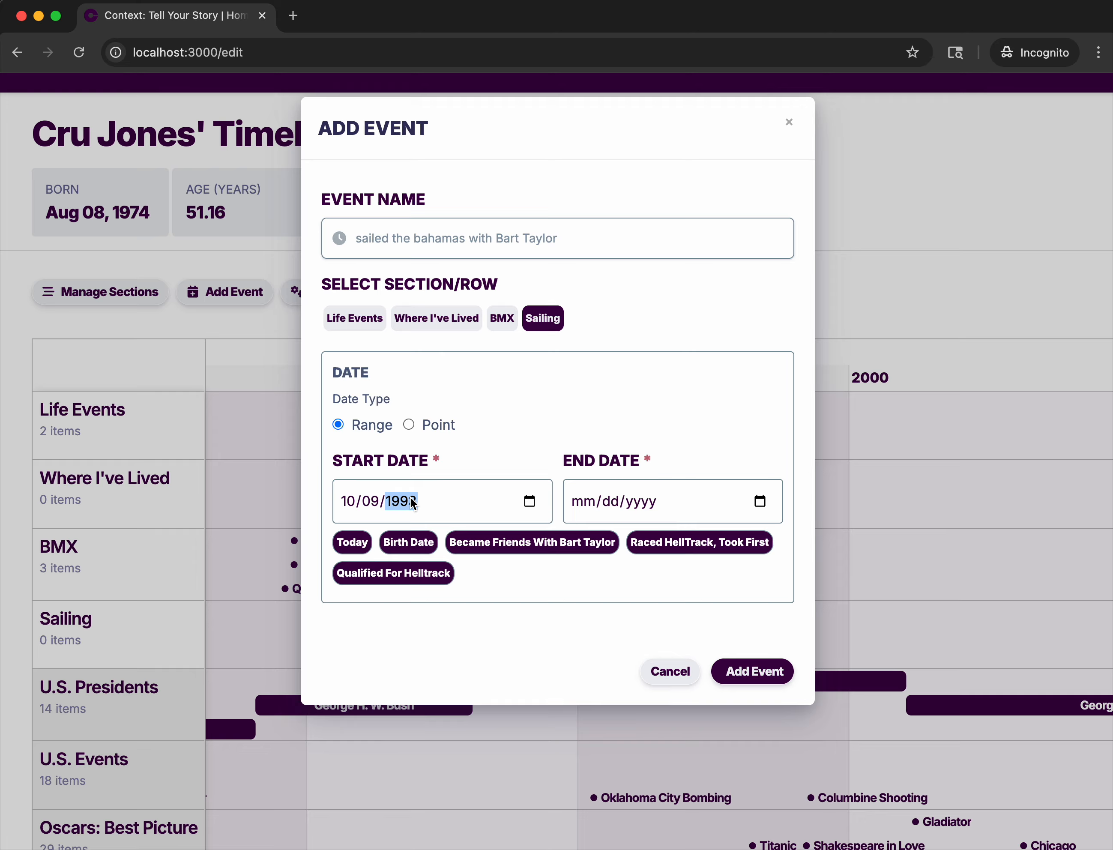
{"action": "type", "text": "2001"}
Set the sailing trip's end date to 10/20/2002 and add the event to the timeline.
{"action": "left_click", "coordinate": [571, 502]}
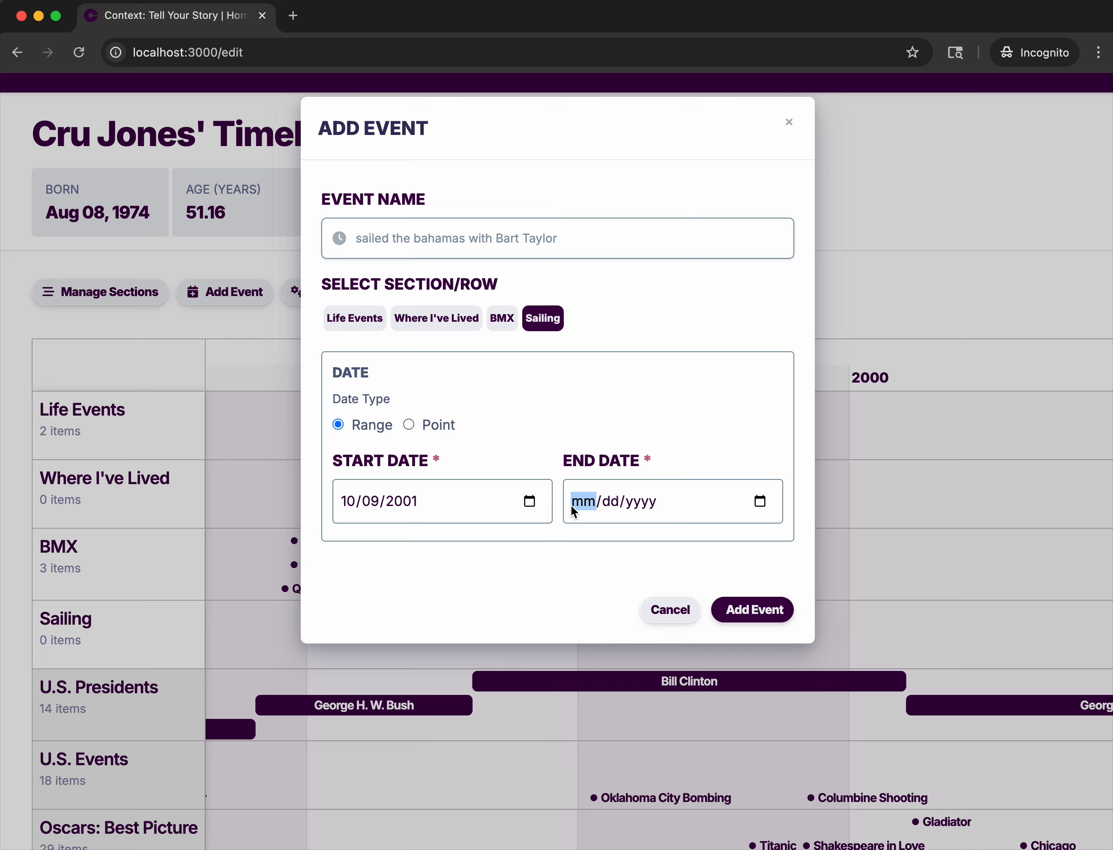
{"action": "type", "text": "10/20/yyyy"}
{"action": "key", "text": "Tab"}
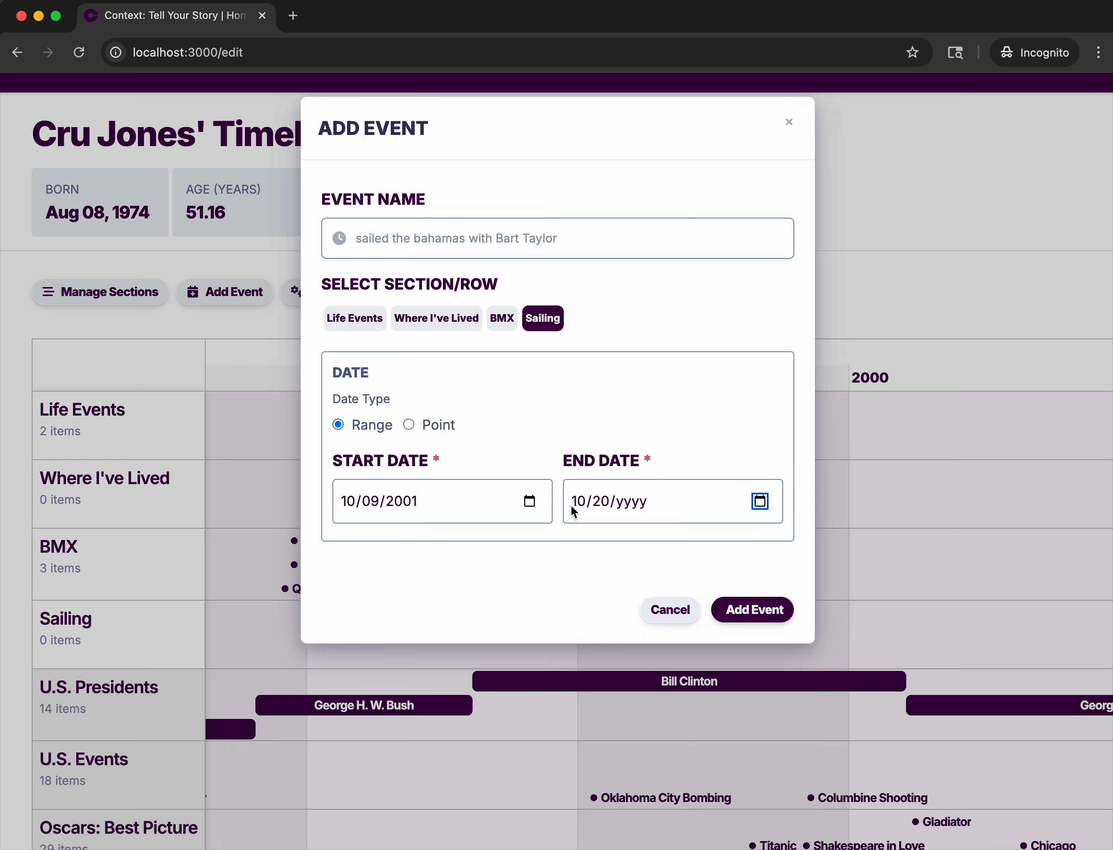
{"action": "key", "text": "shift+Tab"}
{"action": "type", "text": "2002"}
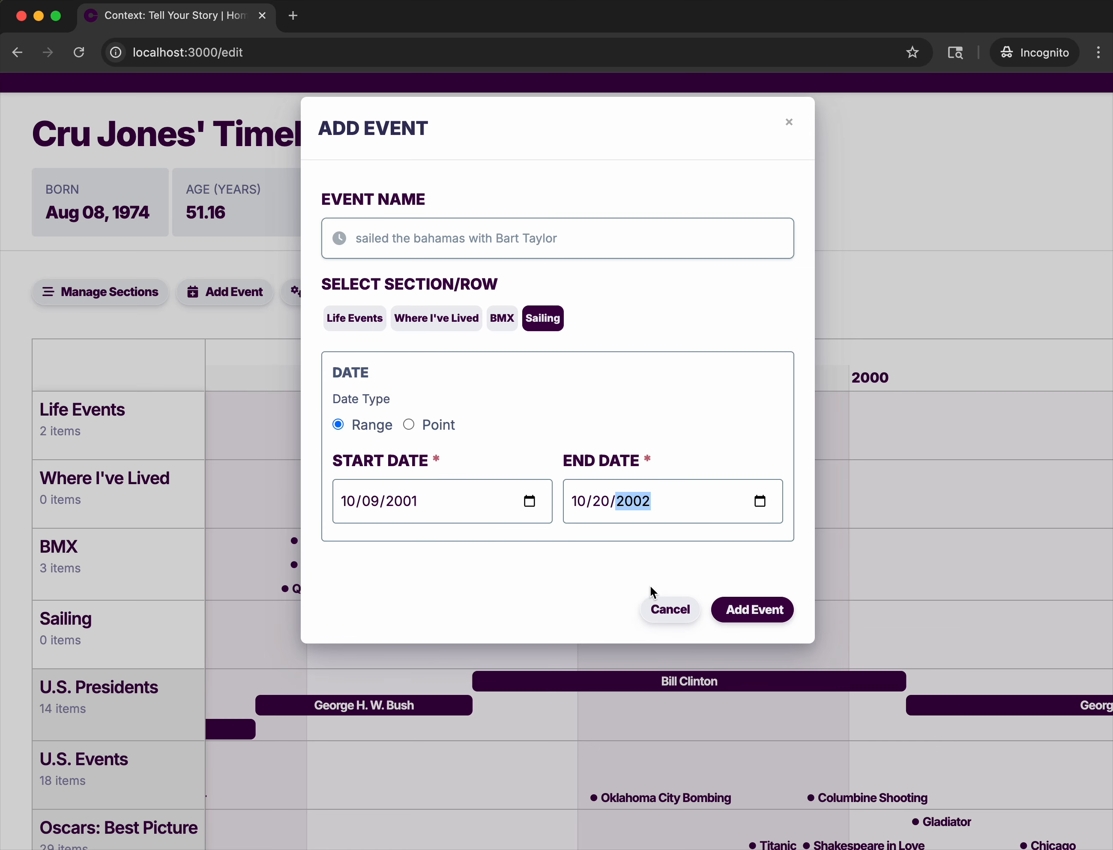
{"action": "left_click", "coordinate": [759, 609]}
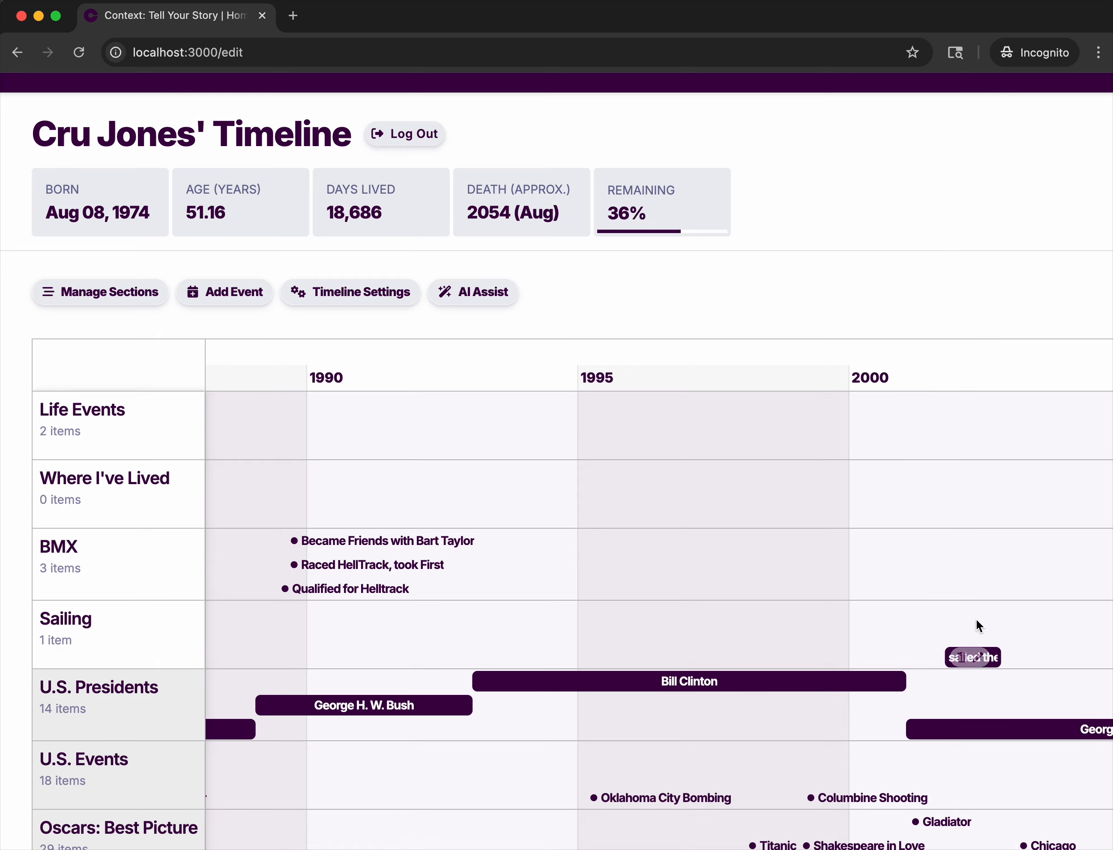
Examine where the sailing trip falls on the timeline relative to the BMX events, U.S. presidents and life events.
{"action": "left_click_drag", "start_coordinate": [975, 619], "coordinate": [716, 616]}
{"action": "mouse_move", "coordinate": [710, 666]}
{"action": "scroll", "coordinate": [712, 673], "scroll_direction": "up", "scroll_amount": 5}
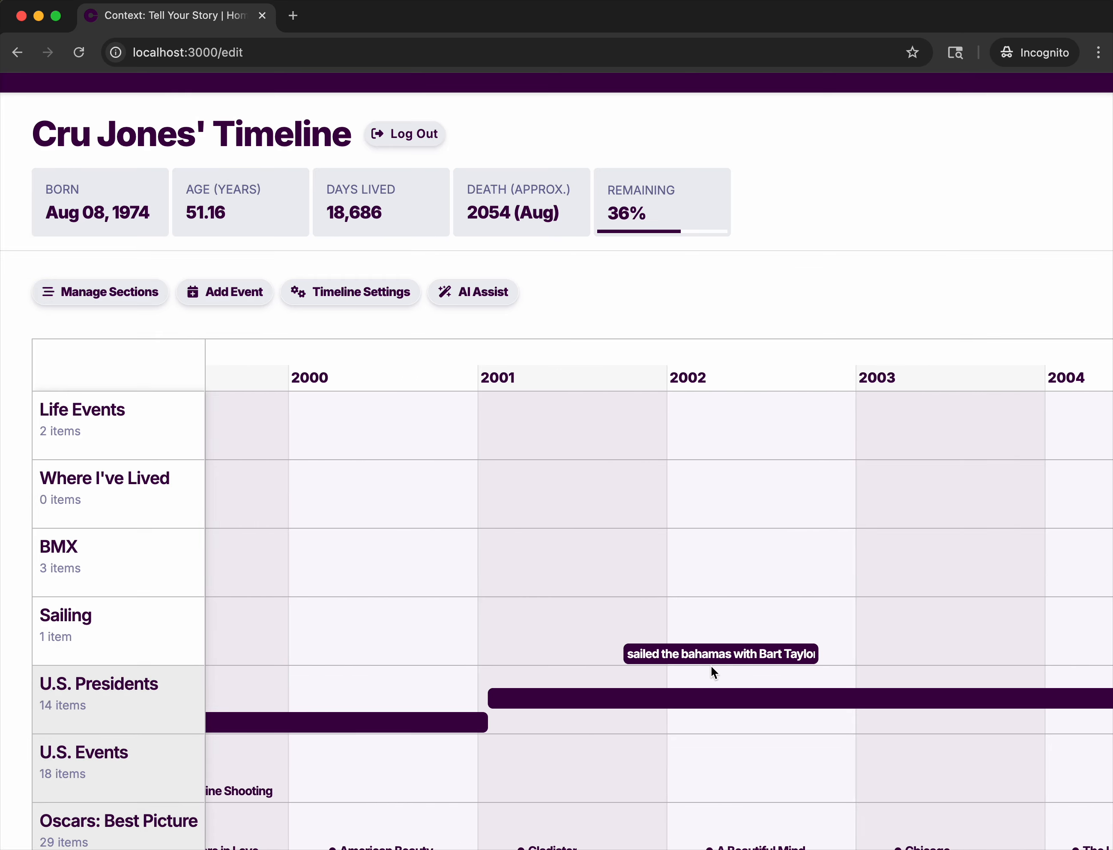
{"action": "scroll", "coordinate": [713, 673], "scroll_direction": "down", "scroll_amount": 5}
{"action": "scroll", "coordinate": [712, 665], "scroll_direction": "down", "scroll_amount": 3}
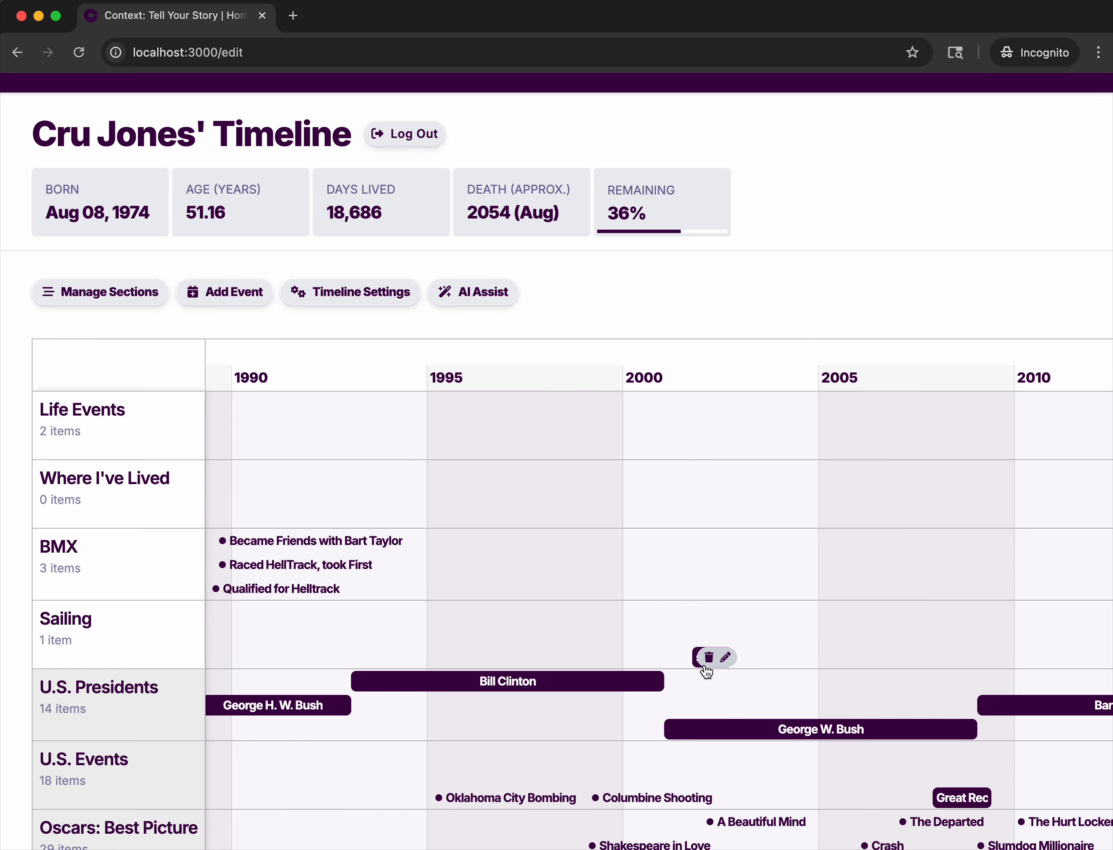
{"action": "scroll", "coordinate": [706, 670], "scroll_direction": "down", "scroll_amount": 3}
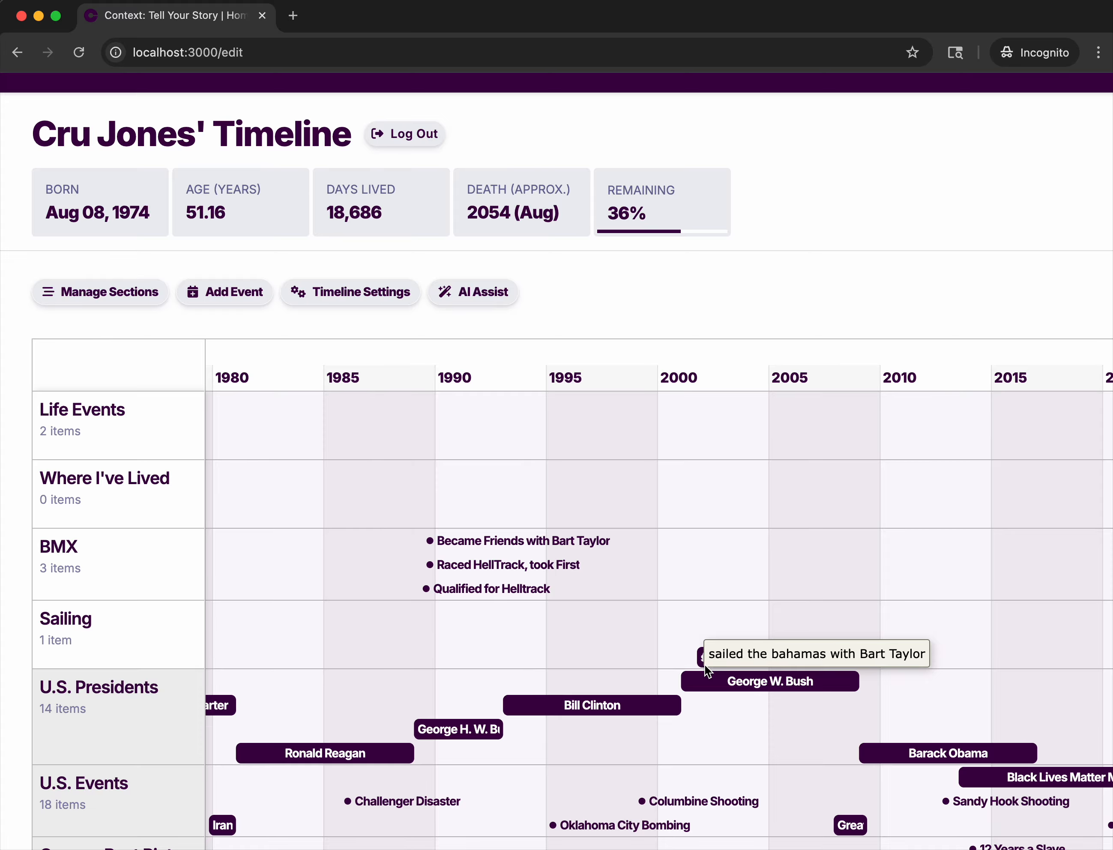
{"action": "scroll", "coordinate": [699, 514], "scroll_direction": "down", "scroll_amount": 3}
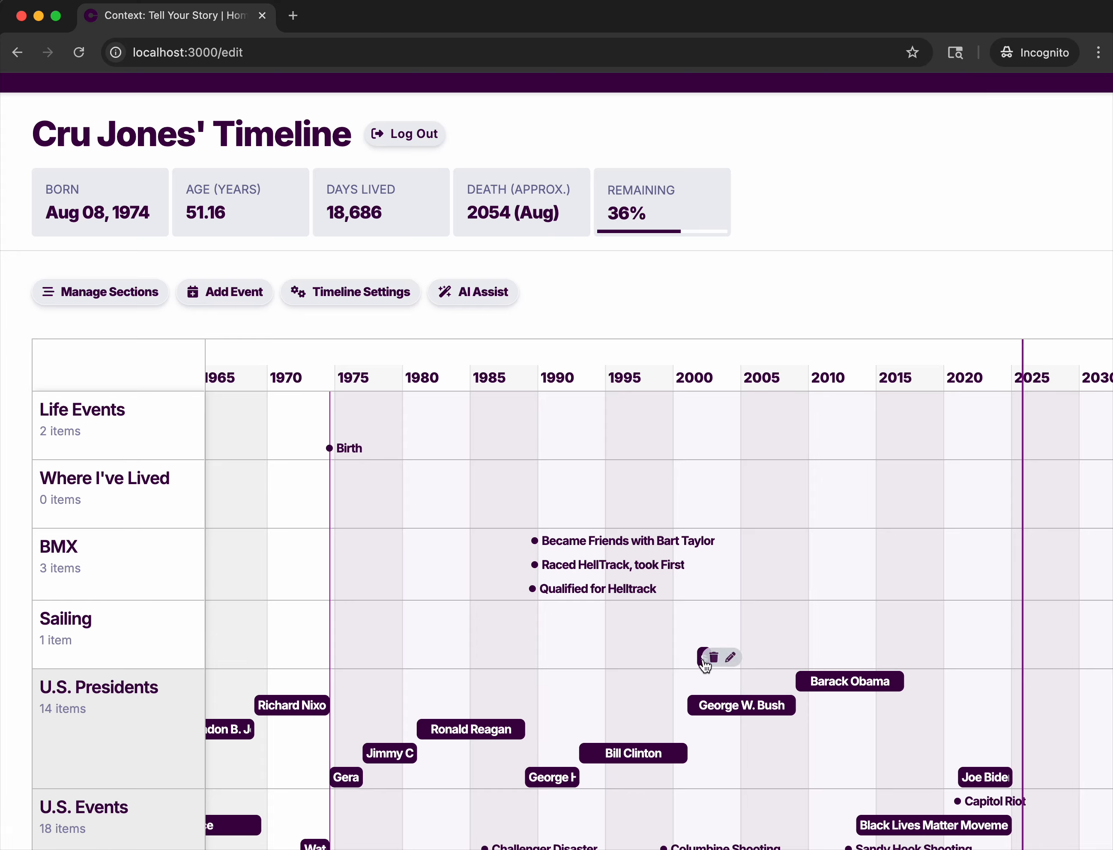
{"action": "scroll", "coordinate": [698, 675], "scroll_direction": "up", "scroll_amount": 5}
{"action": "scroll", "coordinate": [698, 678], "scroll_direction": "down", "scroll_amount": 6}
{"action": "scroll", "coordinate": [685, 675], "scroll_direction": "up", "scroll_amount": 1}
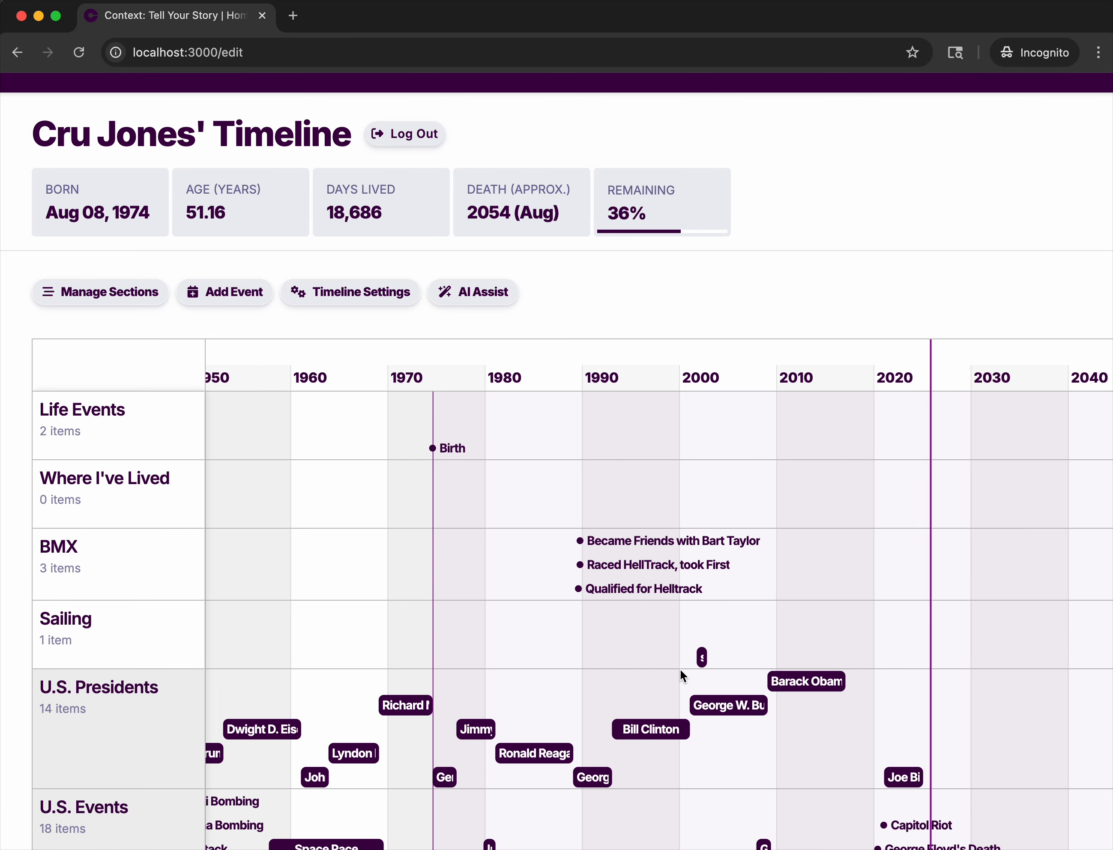
{"action": "left_click_drag", "start_coordinate": [901, 498], "coordinate": [721, 518]}
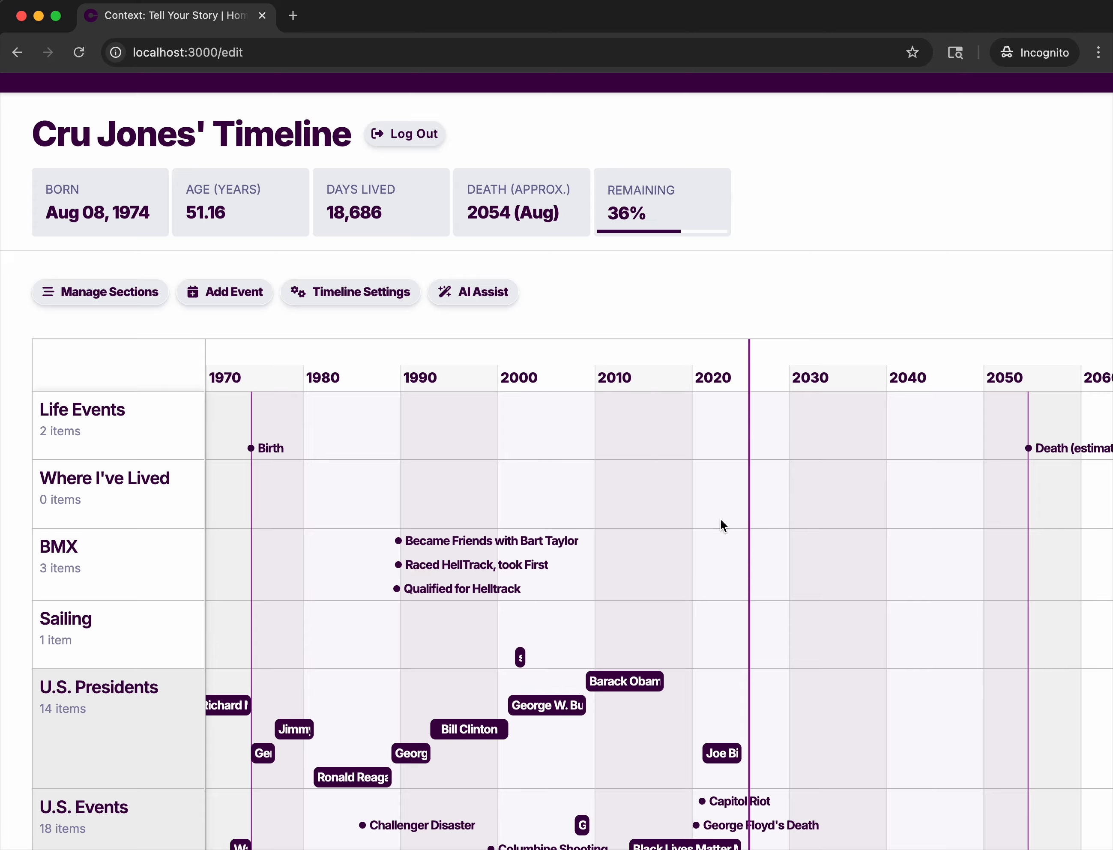
{"action": "scroll", "coordinate": [579, 597], "scroll_direction": "up", "scroll_amount": 10}
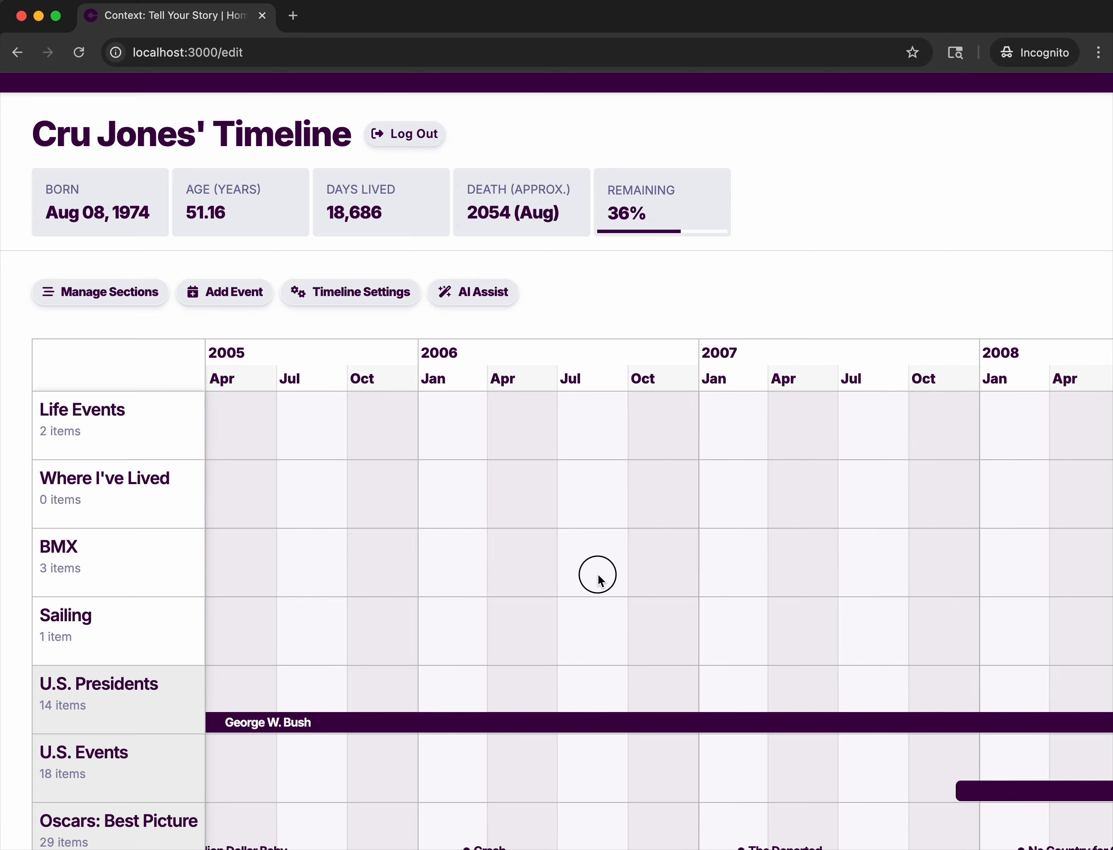
Try to change the sailing trip from a date range to a point event.
{"action": "left_click_drag", "start_coordinate": [599, 580], "coordinate": [924, 581]}
{"action": "scroll", "coordinate": [694, 566], "scroll_direction": "down", "scroll_amount": 2}
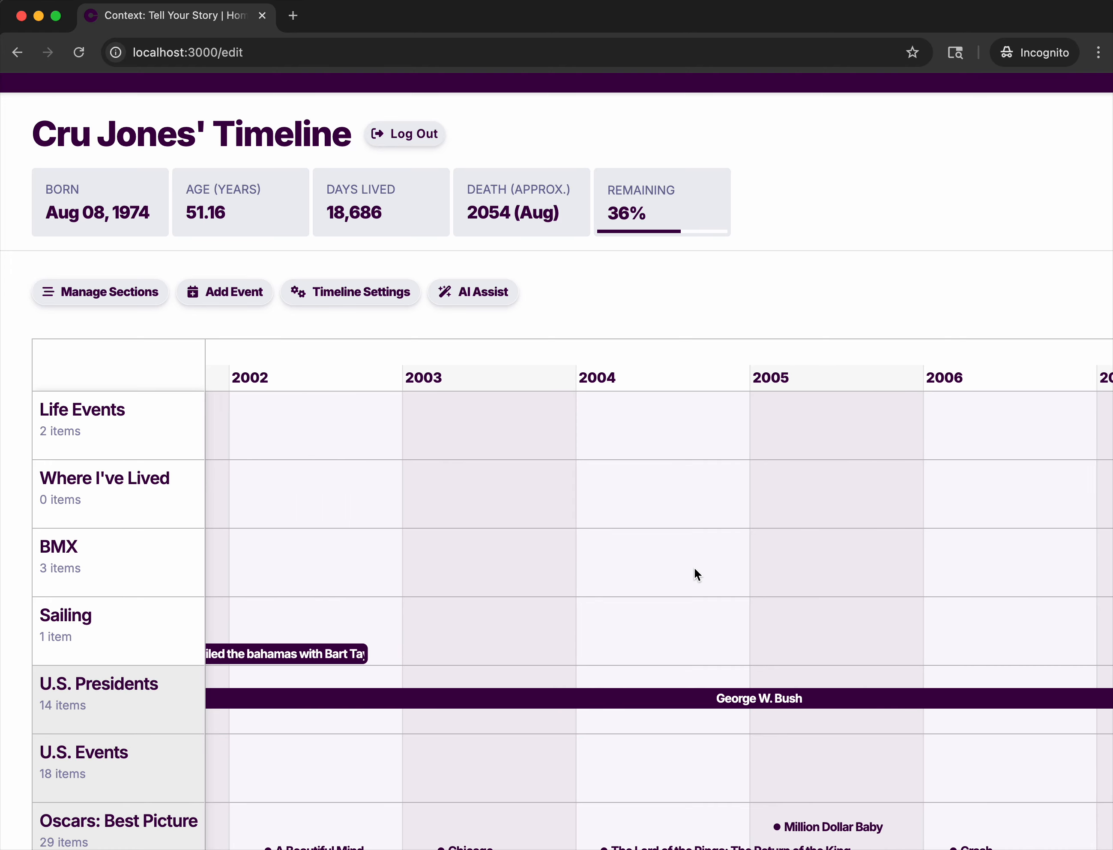
{"action": "scroll", "coordinate": [694, 567], "scroll_direction": "down", "scroll_amount": 1}
{"action": "left_click_drag", "start_coordinate": [640, 570], "coordinate": [916, 570]}
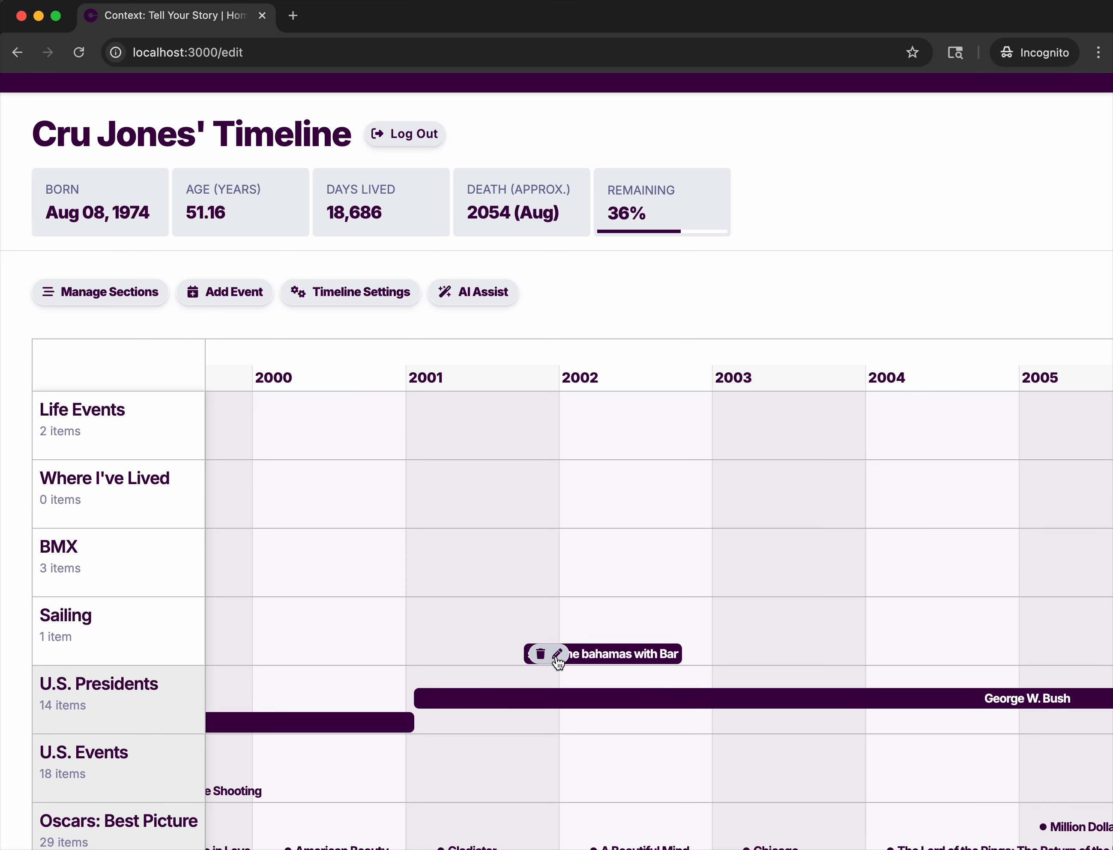
{"action": "left_click", "coordinate": [558, 654]}
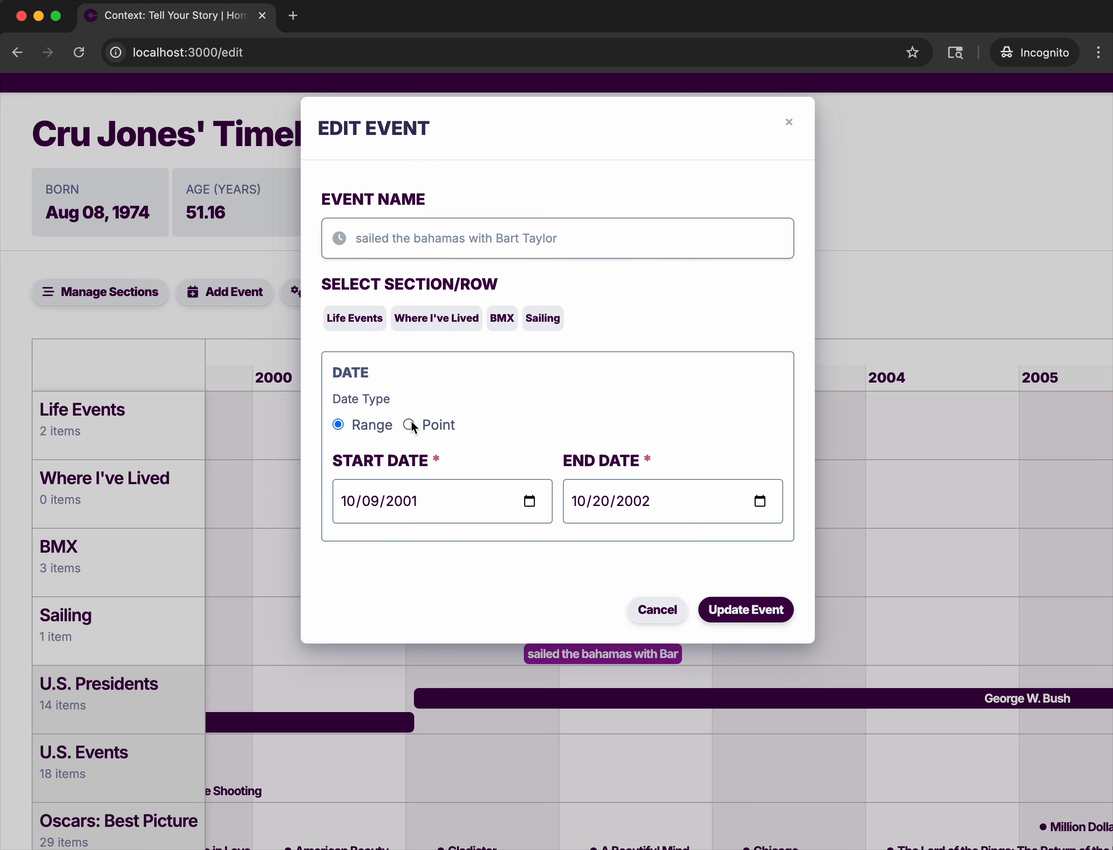
{"action": "left_click", "coordinate": [409, 424]}
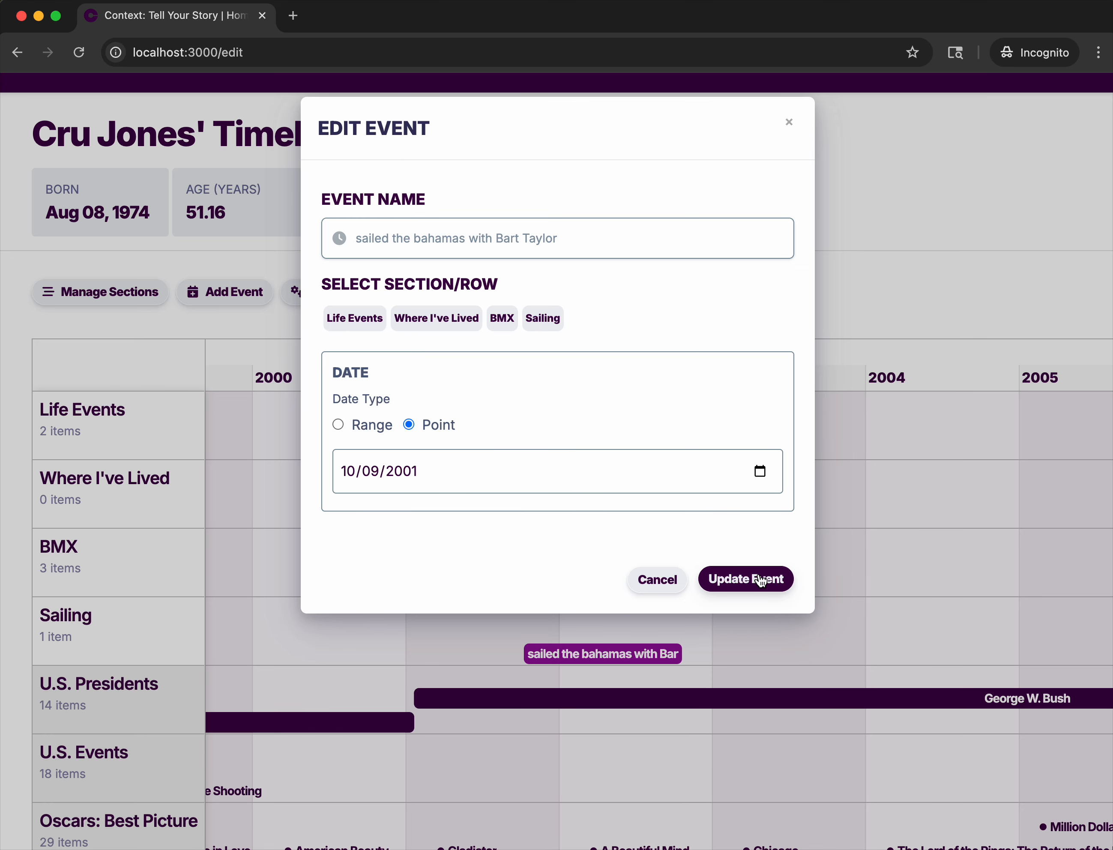
{"action": "left_click", "coordinate": [761, 581]}
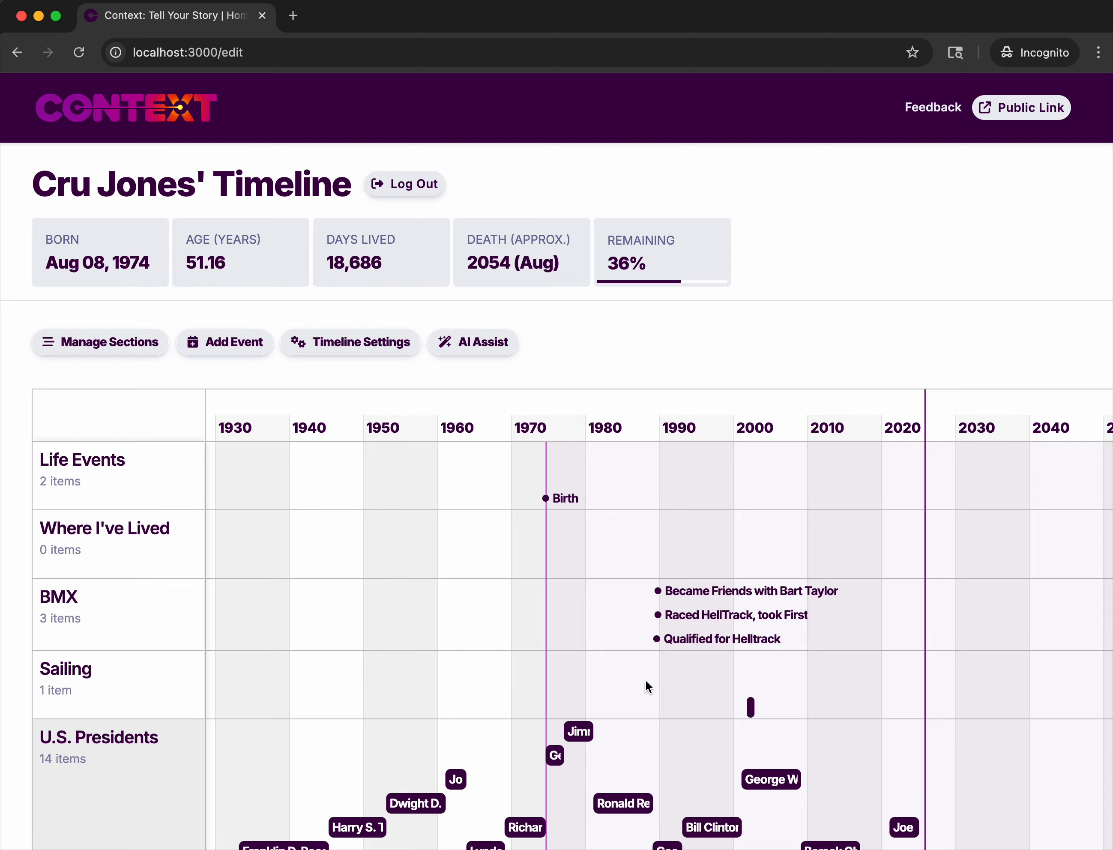
Examine the sailing trip's span and the personal BMX events on the timeline.
{"action": "scroll", "coordinate": [682, 682], "scroll_direction": "up", "scroll_amount": 10}
{"action": "left_click_drag", "start_coordinate": [746, 675], "coordinate": [383, 675]}
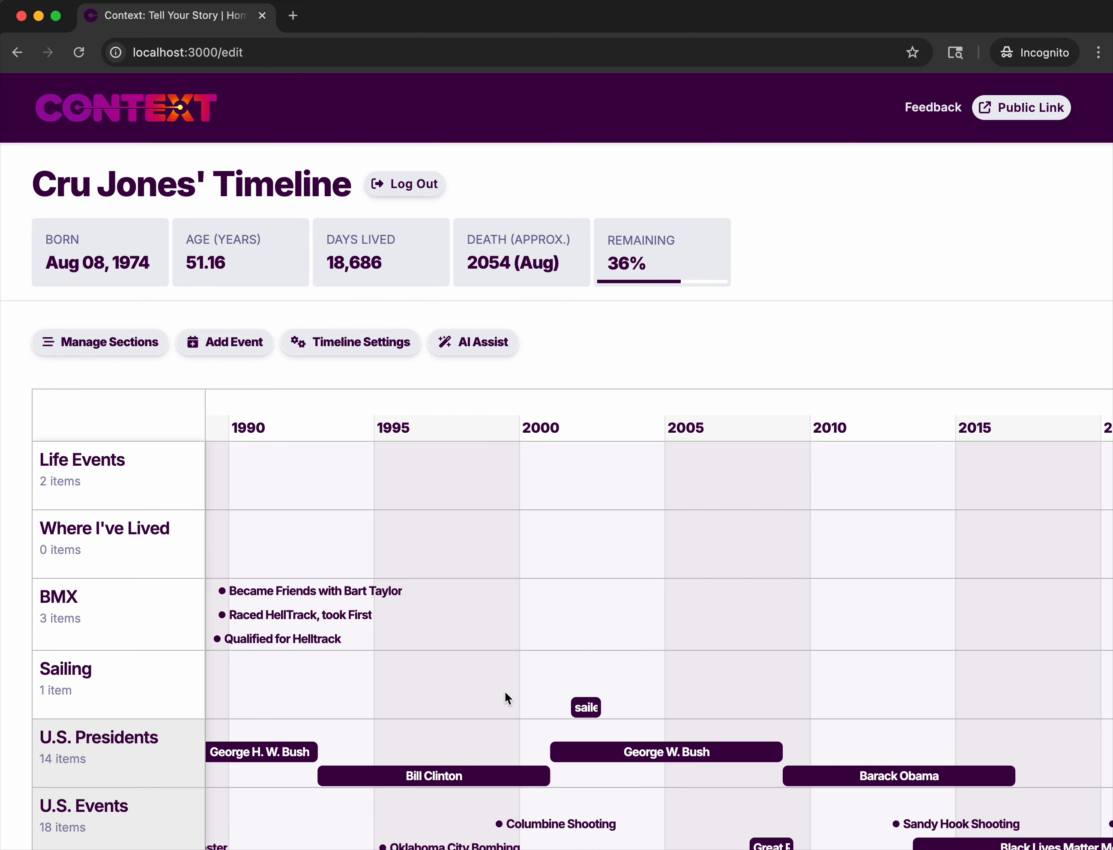
{"action": "scroll", "coordinate": [509, 697], "scroll_direction": "up", "scroll_amount": 7}
{"action": "left_click_drag", "start_coordinate": [606, 690], "coordinate": [391, 694]}
{"action": "mouse_move", "coordinate": [490, 708]}
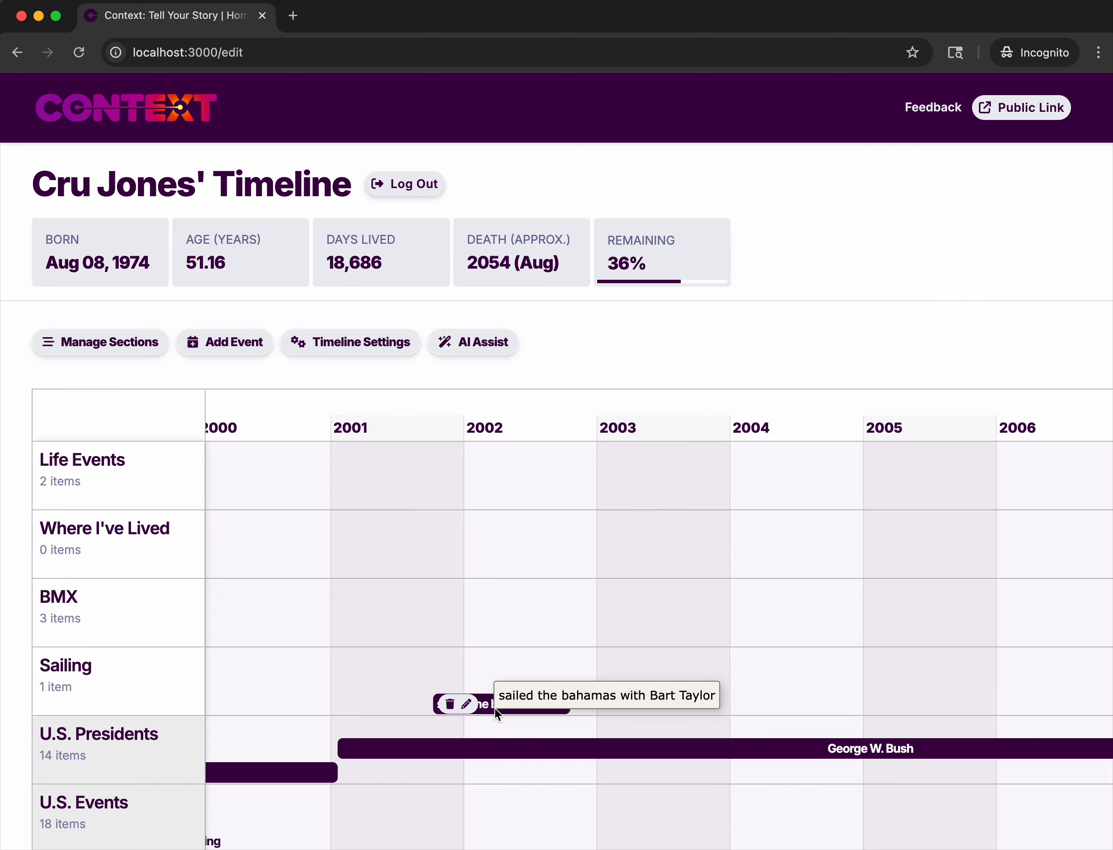
{"action": "scroll", "coordinate": [261, 598], "scroll_direction": "down", "scroll_amount": 10}
{"action": "scroll", "coordinate": [261, 597], "scroll_direction": "up", "scroll_amount": 3}
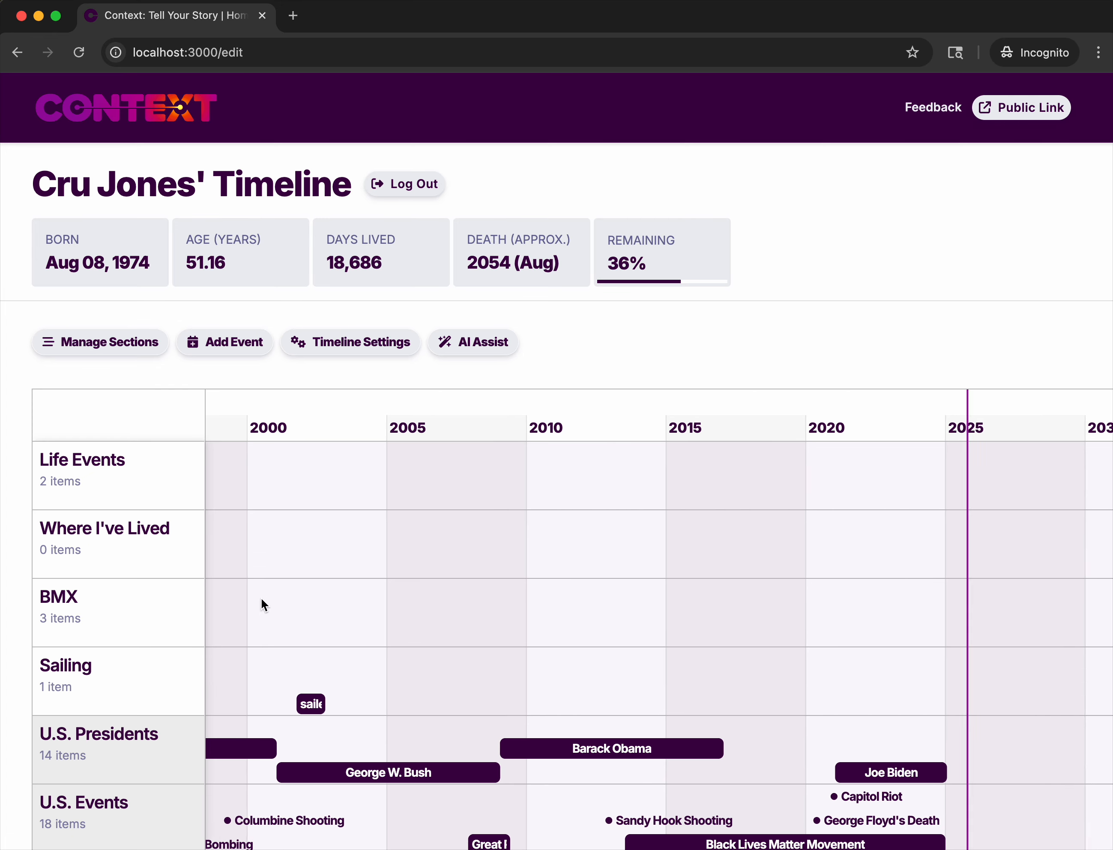
{"action": "left_click_drag", "start_coordinate": [285, 723], "coordinate": [527, 578]}
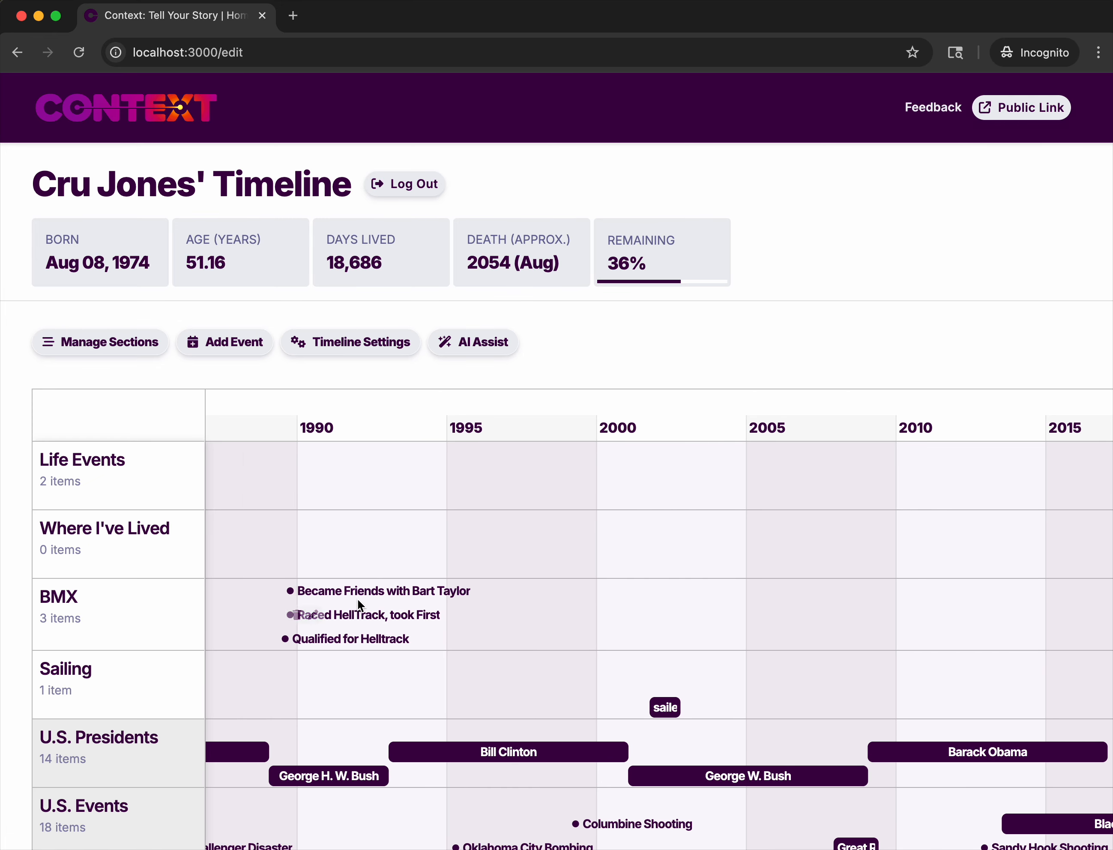
{"action": "mouse_move", "coordinate": [455, 589]}
{"action": "mouse_move", "coordinate": [354, 645]}
{"action": "scroll", "coordinate": [321, 705], "scroll_direction": "up", "scroll_amount": 2}
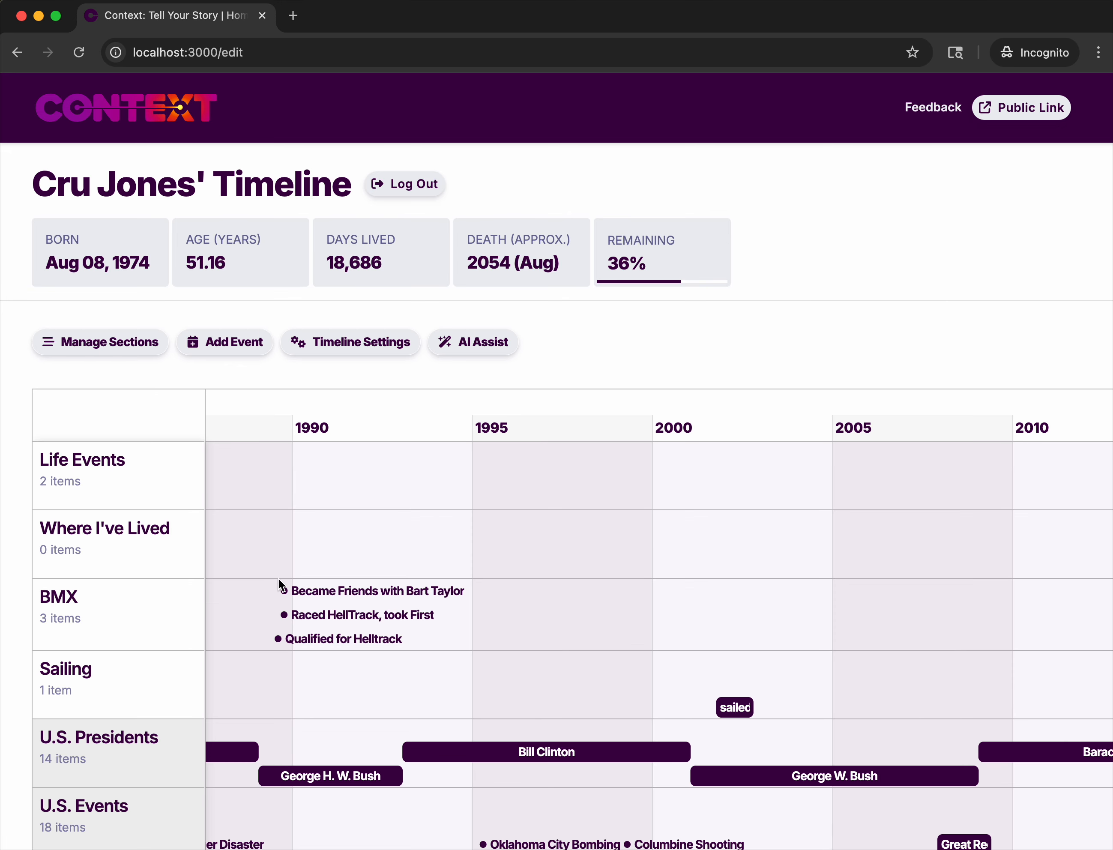
Start a new event titled with the friend's full name followed by "stung by Jellyfish".
{"action": "left_click", "coordinate": [236, 343]}
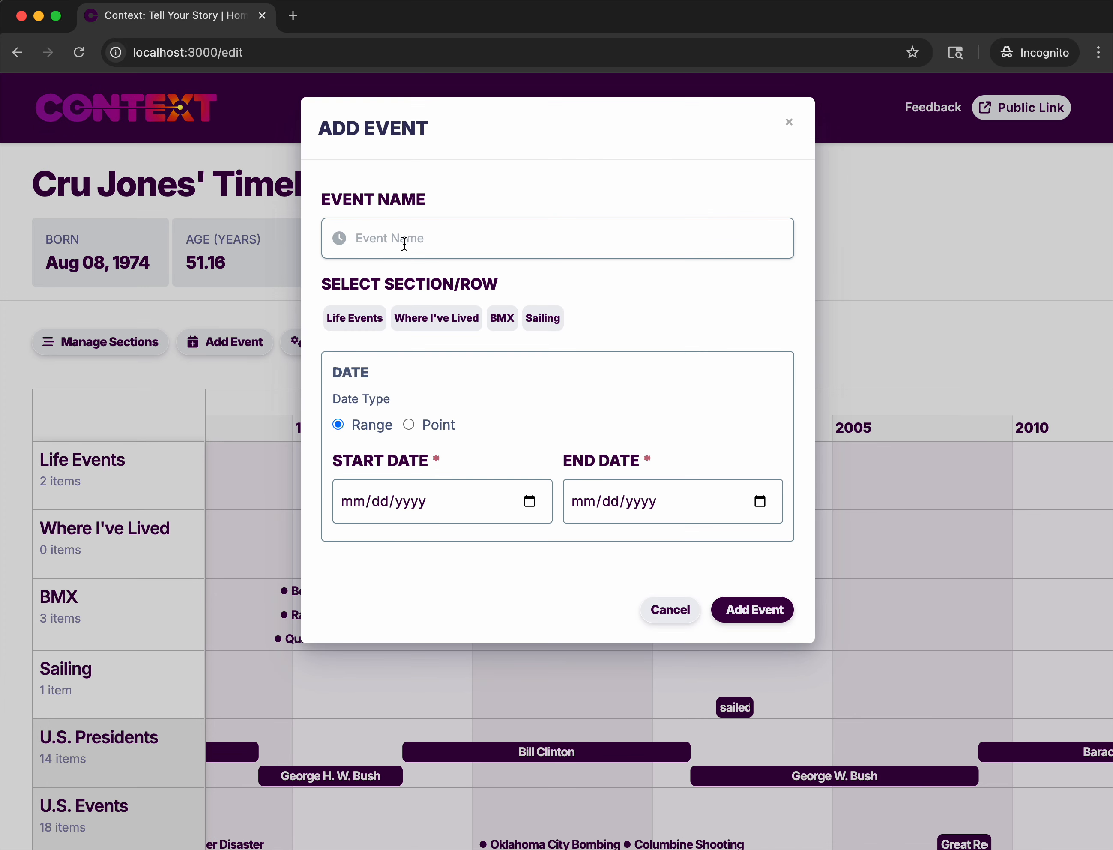
{"action": "type", "text": "Bart"}
{"action": "type", "text": " Tylor"}
{"action": "key", "text": "Left"}
{"action": "type", "text": "a"}
{"action": "type", "text": "got Stung"}
{"action": "key", "text": "BackSpace"}
{"action": "key", "text": "BackSpace"}
{"action": "key", "text": "BackSpace"}
{"action": "key", "text": "BackSpace"}
{"action": "key", "text": "BackSpace"}
{"action": "key", "text": "BackSpace"}
{"action": "type", "text": "stung by Jellyfish"}
Assign the jellyfish event to the Life Events section as a point event, reusing the date of the Bahamas sailing trip.
{"action": "left_click", "coordinate": [543, 318]}
{"action": "left_click", "coordinate": [365, 321]}
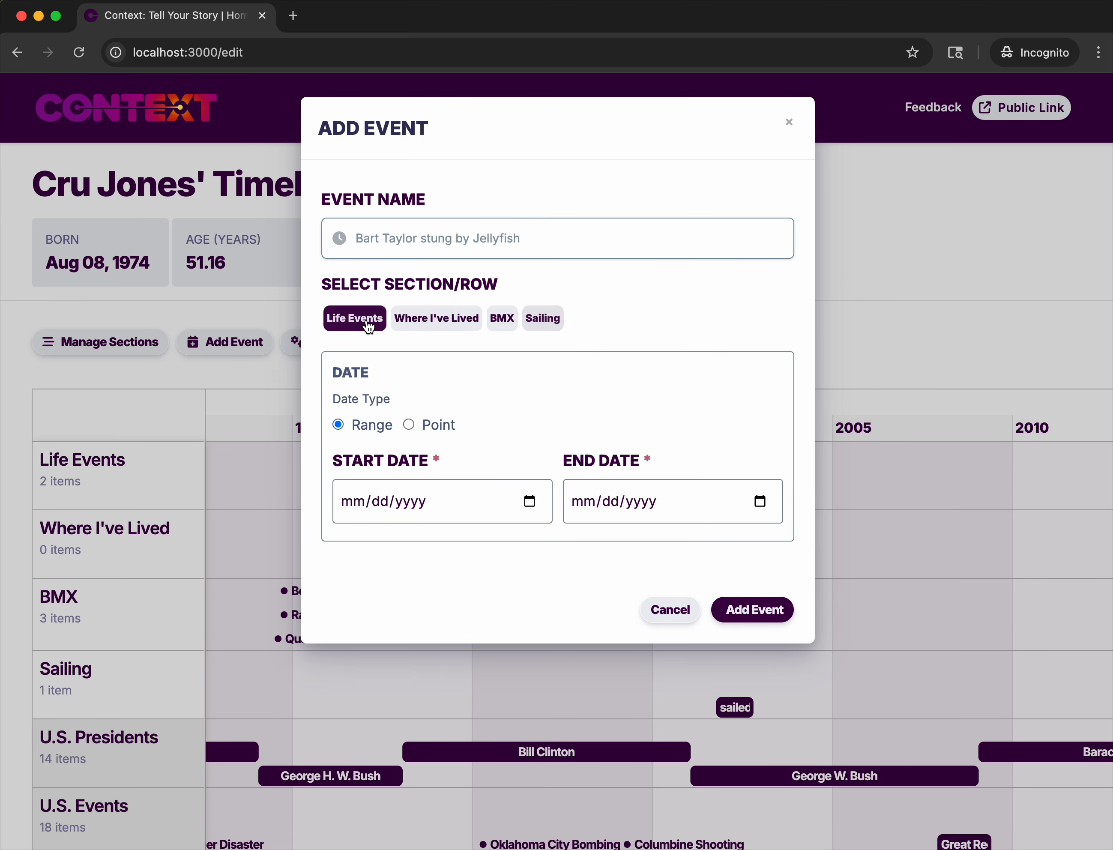
{"action": "left_click", "coordinate": [410, 425]}
{"action": "left_click", "coordinate": [424, 481]}
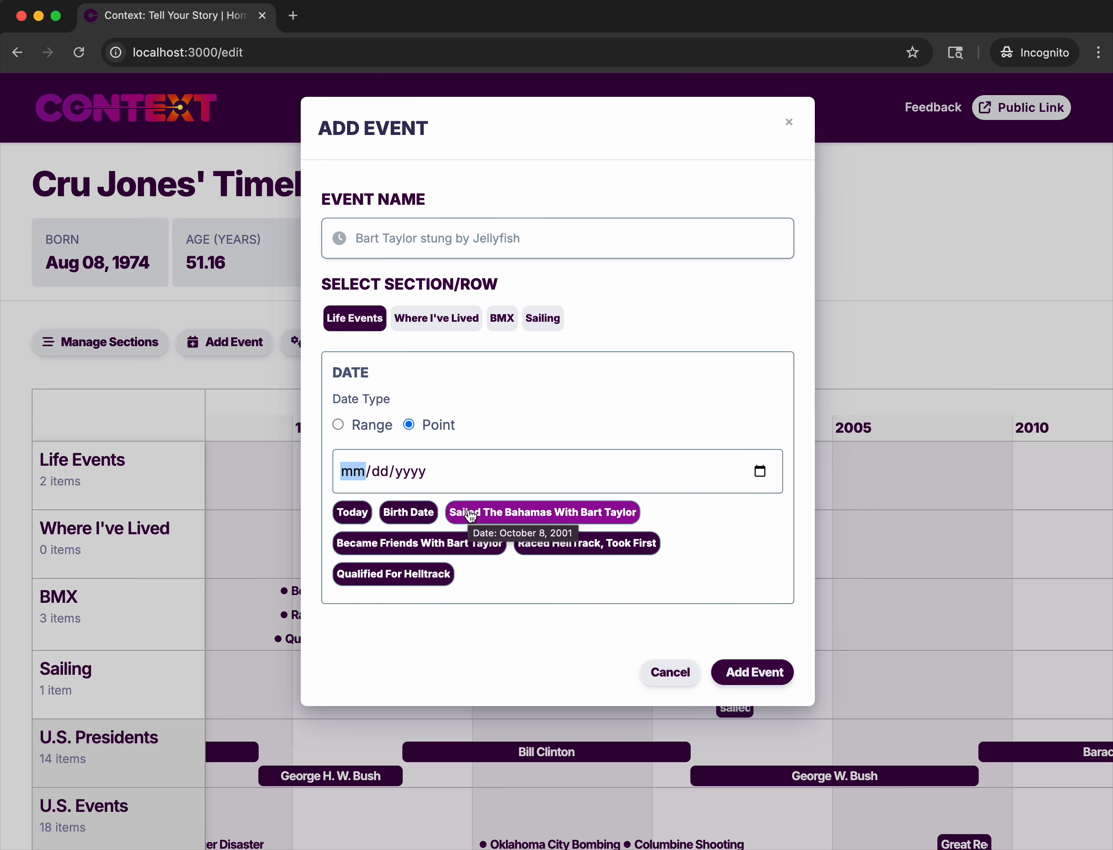
{"action": "left_click", "coordinate": [468, 510]}
{"action": "left_click", "coordinate": [417, 465]}
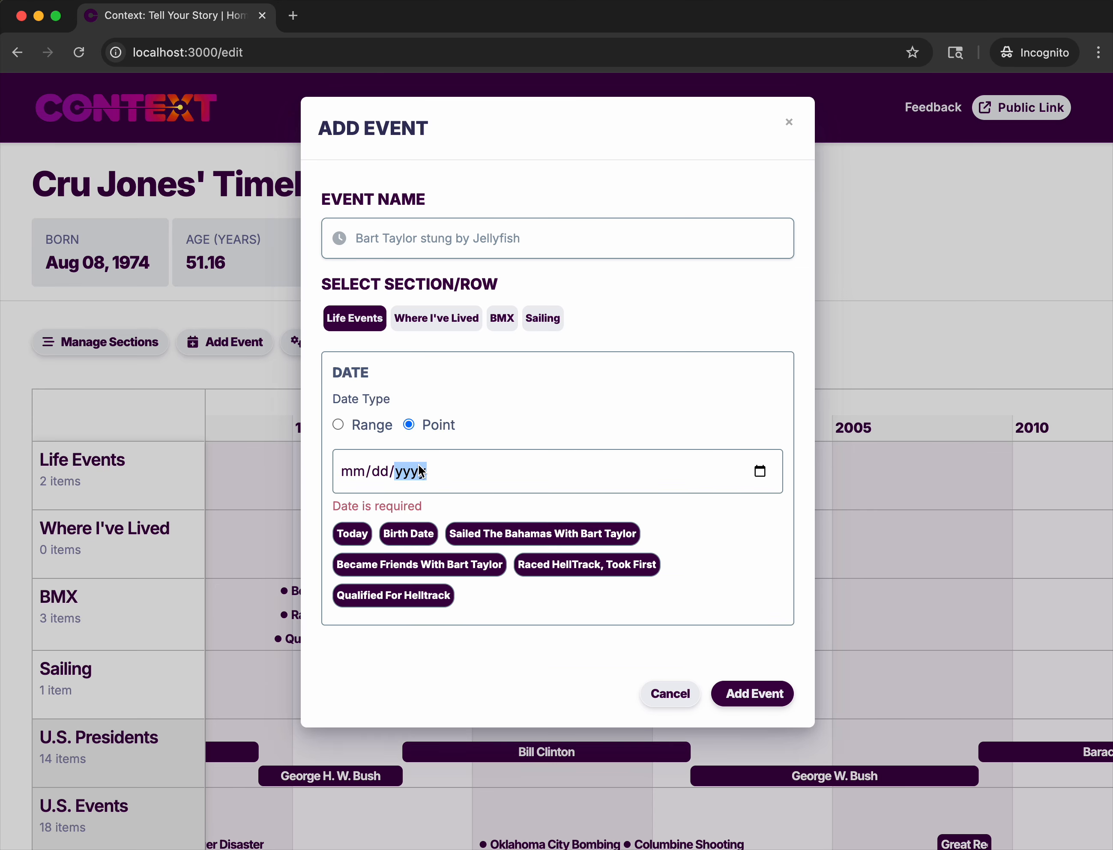
{"action": "left_click", "coordinate": [491, 534]}
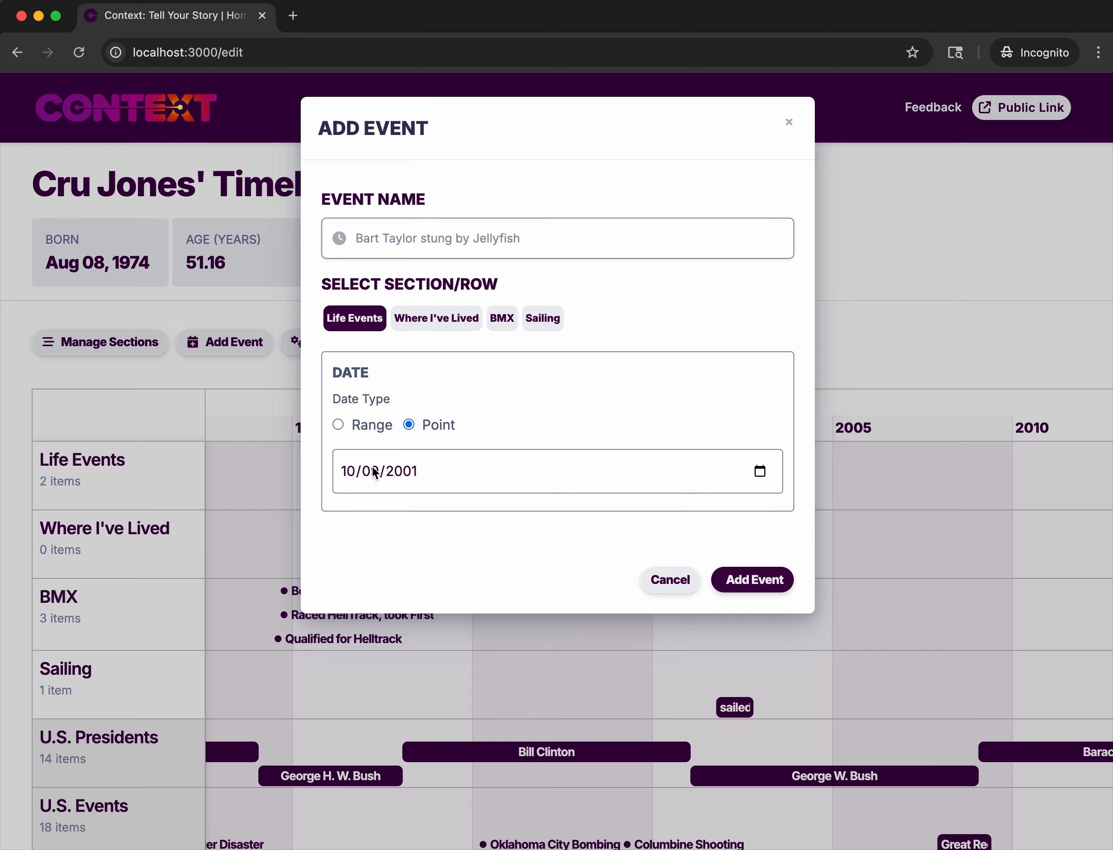
Set the jellyfish event's date to 10/11/2001 and add the event to the timeline.
{"action": "left_click", "coordinate": [374, 473]}
{"action": "type", "text": "11"}
{"action": "left_click", "coordinate": [766, 660]}
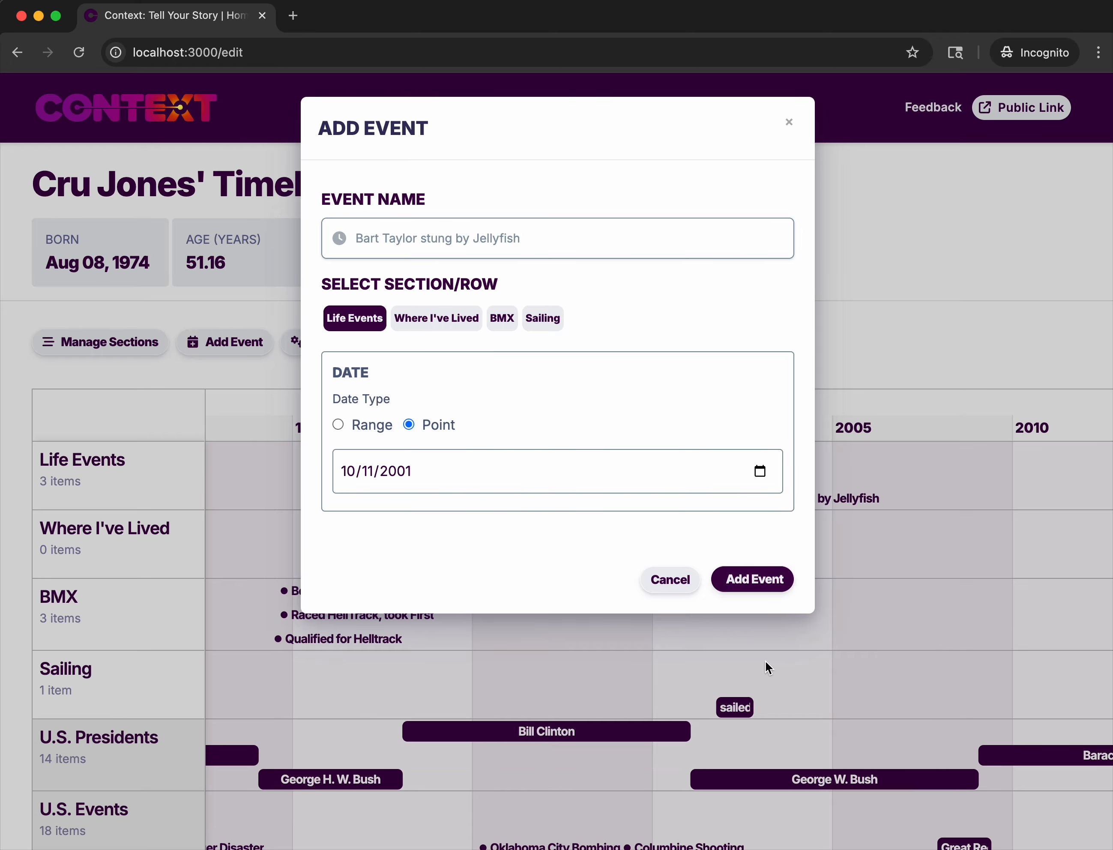
{"action": "left_click", "coordinate": [760, 663]}
Examine where the jellyfish event falls relative to the sailing trip, the BMX events and the birth date.
{"action": "mouse_move", "coordinate": [763, 502]}
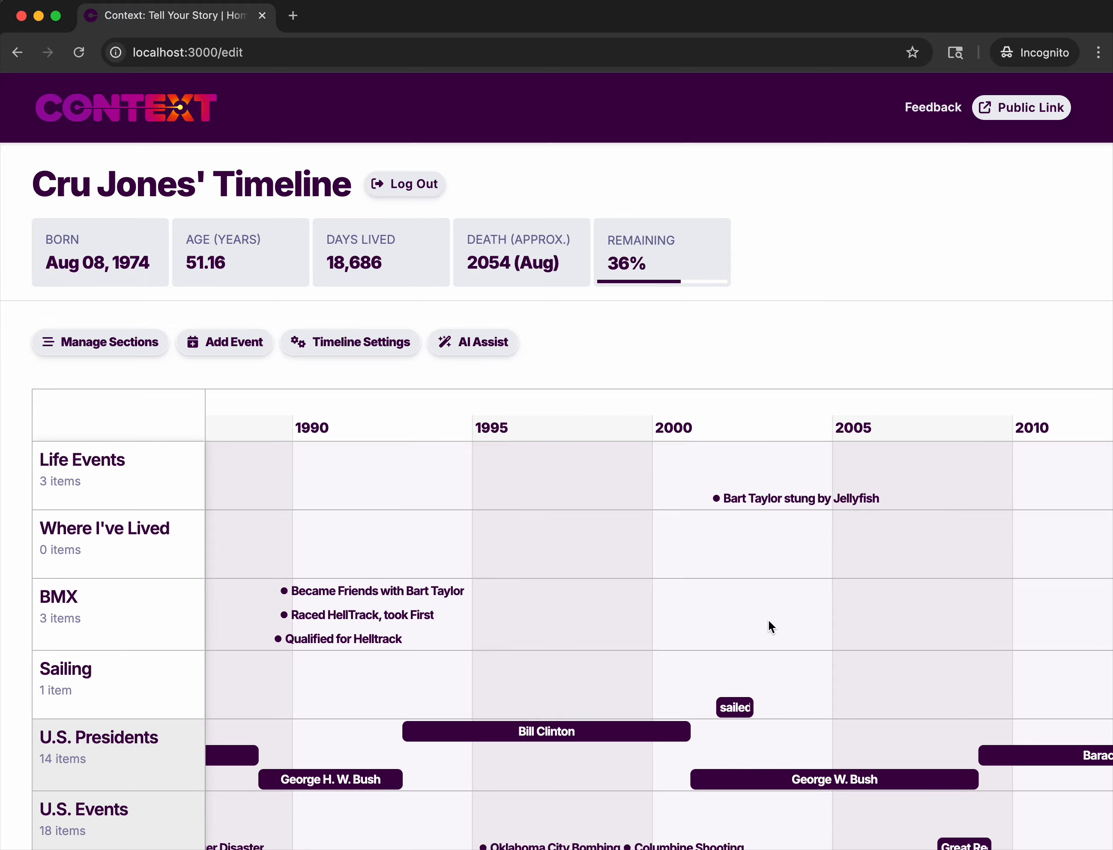
{"action": "scroll", "coordinate": [768, 619], "scroll_direction": "down", "scroll_amount": 10}
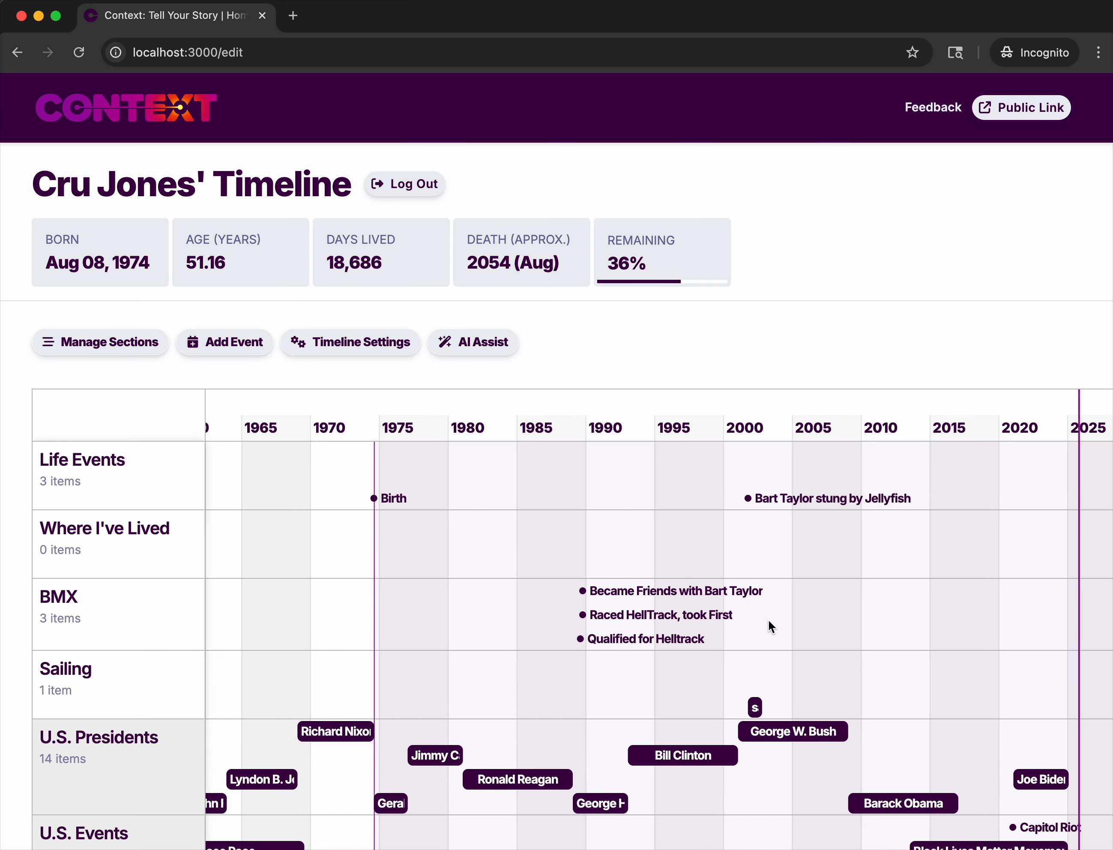
{"action": "scroll", "coordinate": [768, 619], "scroll_direction": "up", "scroll_amount": 3}
{"action": "left_click_drag", "start_coordinate": [745, 670], "coordinate": [741, 638]}
{"action": "scroll", "coordinate": [742, 638], "scroll_direction": "up", "scroll_amount": 1}
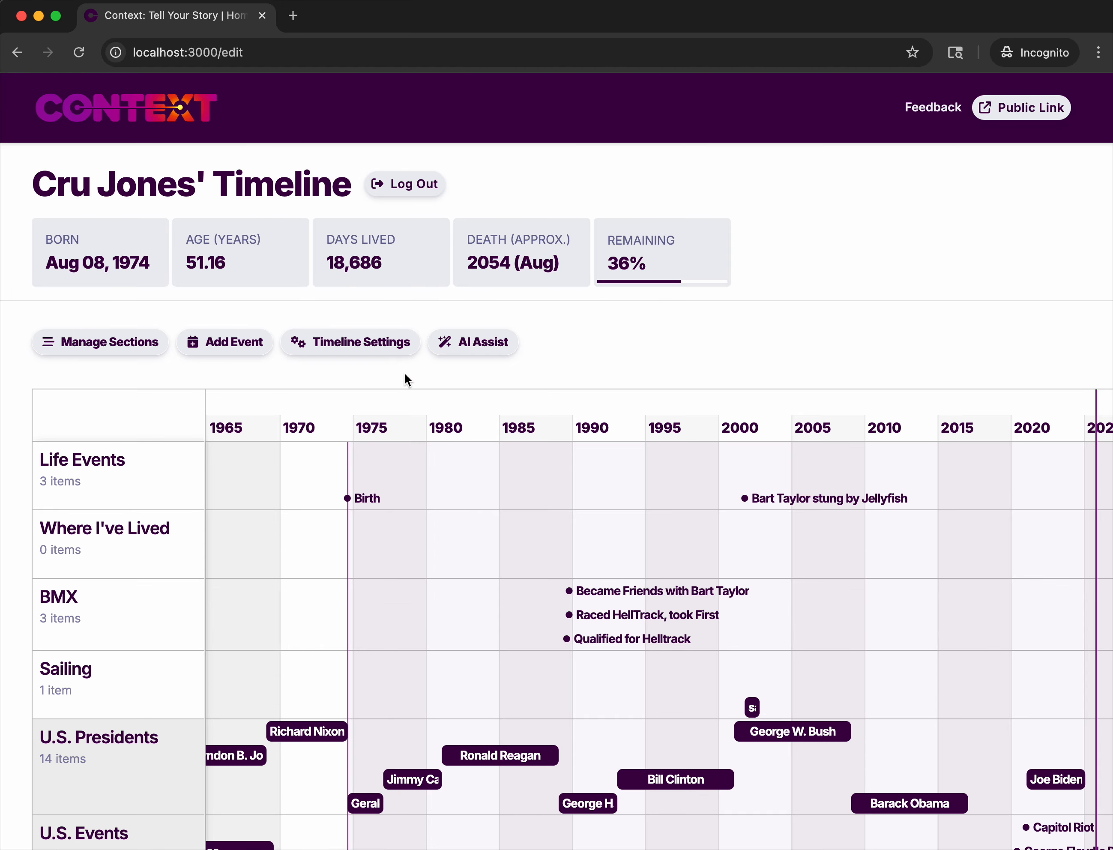
Check the public URL in the timeline settings without saving, and view the public timeline before returning to the editor.
{"action": "left_click", "coordinate": [360, 342]}
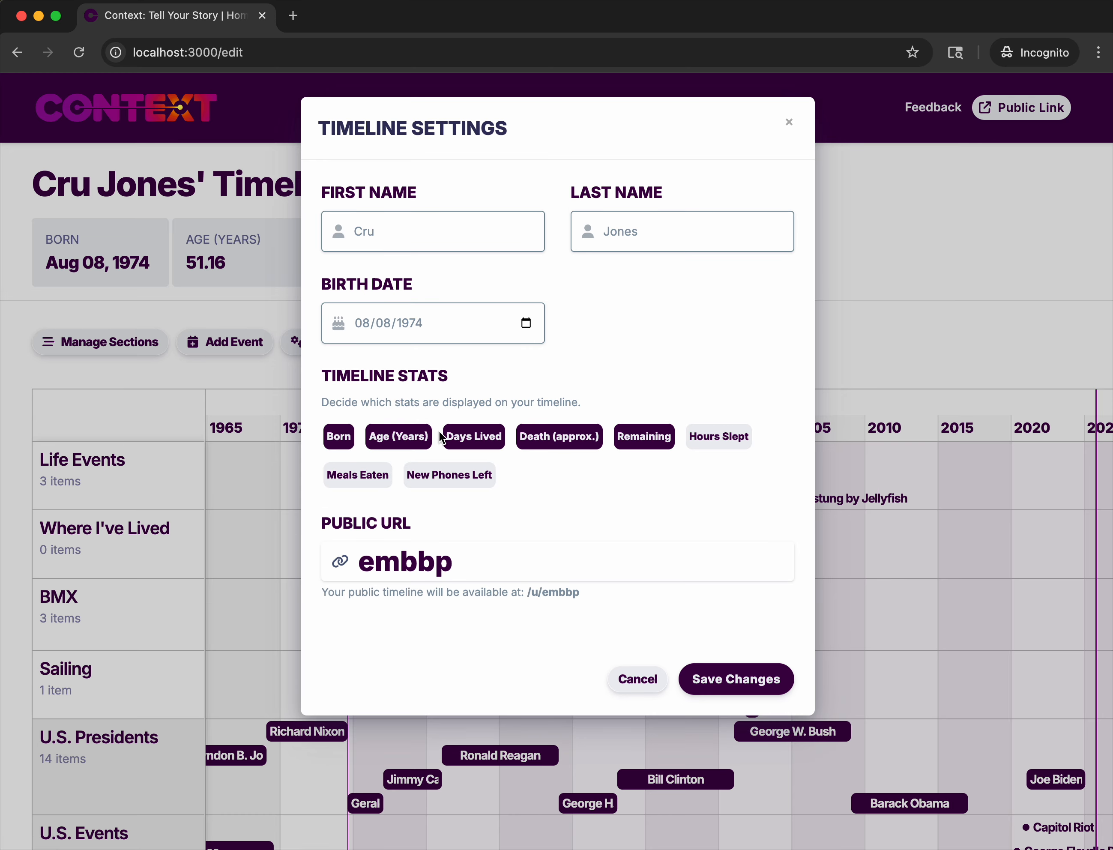
{"action": "left_click_drag", "start_coordinate": [452, 559], "coordinate": [360, 560]}
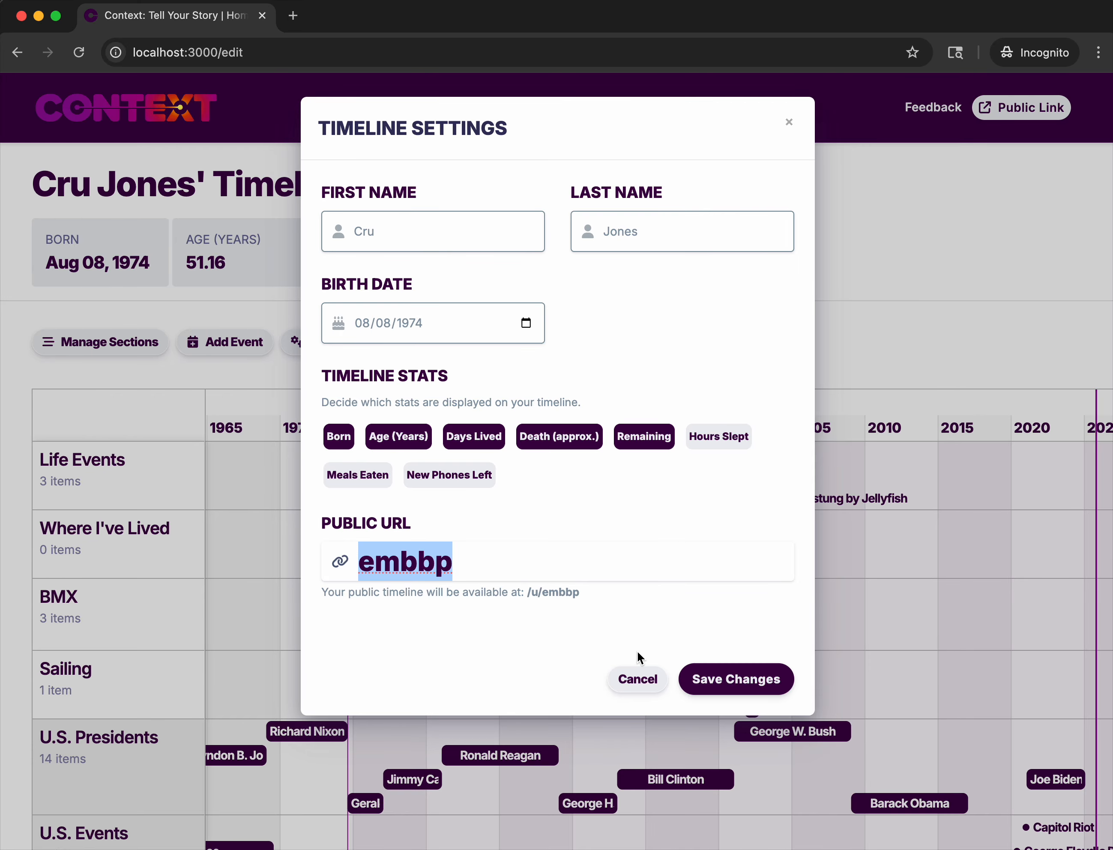
{"action": "left_click", "coordinate": [638, 680]}
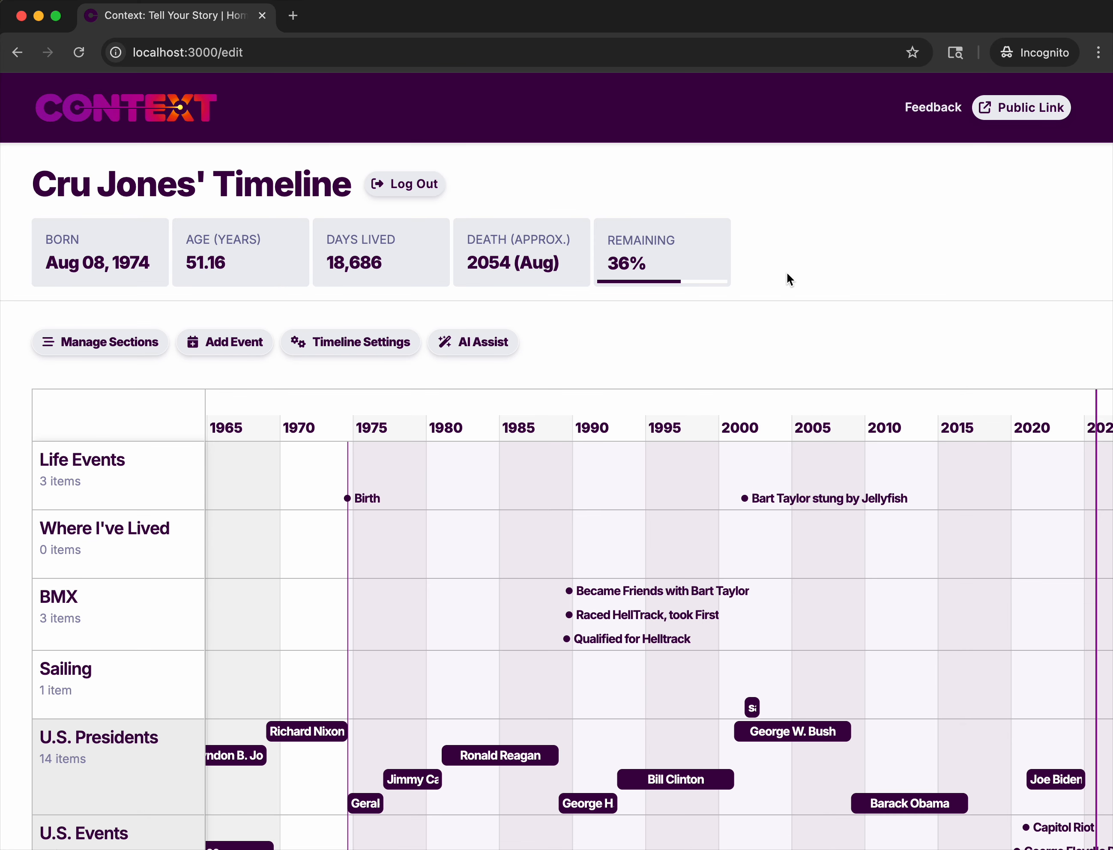
{"action": "left_click", "coordinate": [1024, 108]}
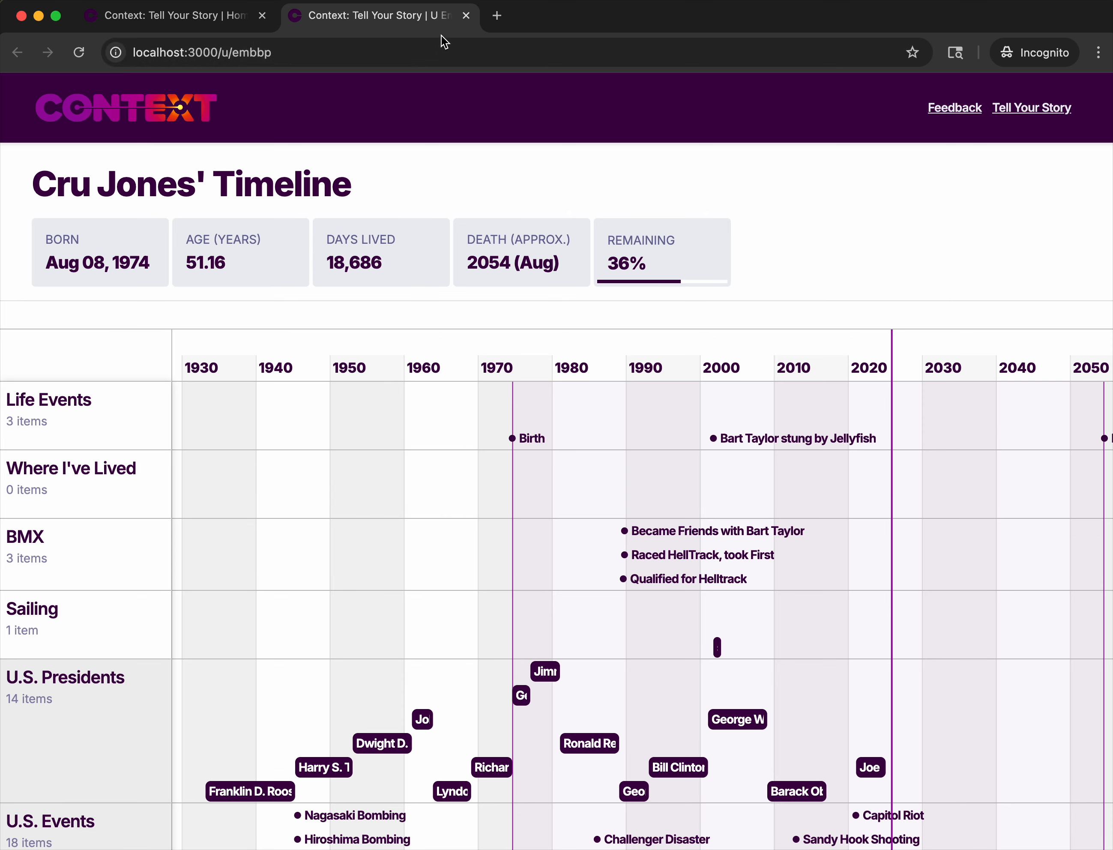
{"action": "left_click", "coordinate": [466, 15]}
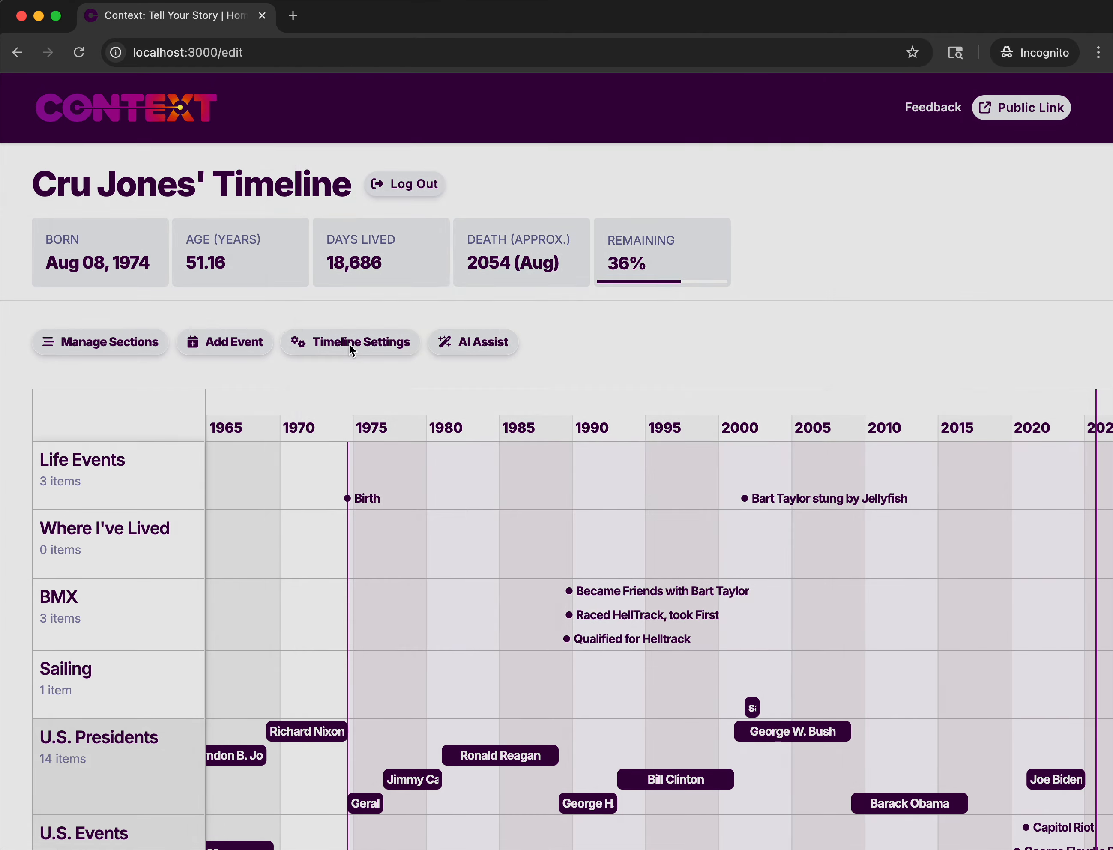
Set the timeline's public URL to the owner's last name in lowercase and save the settings.
{"action": "left_click", "coordinate": [349, 344]}
{"action": "double_click", "coordinate": [411, 563]}
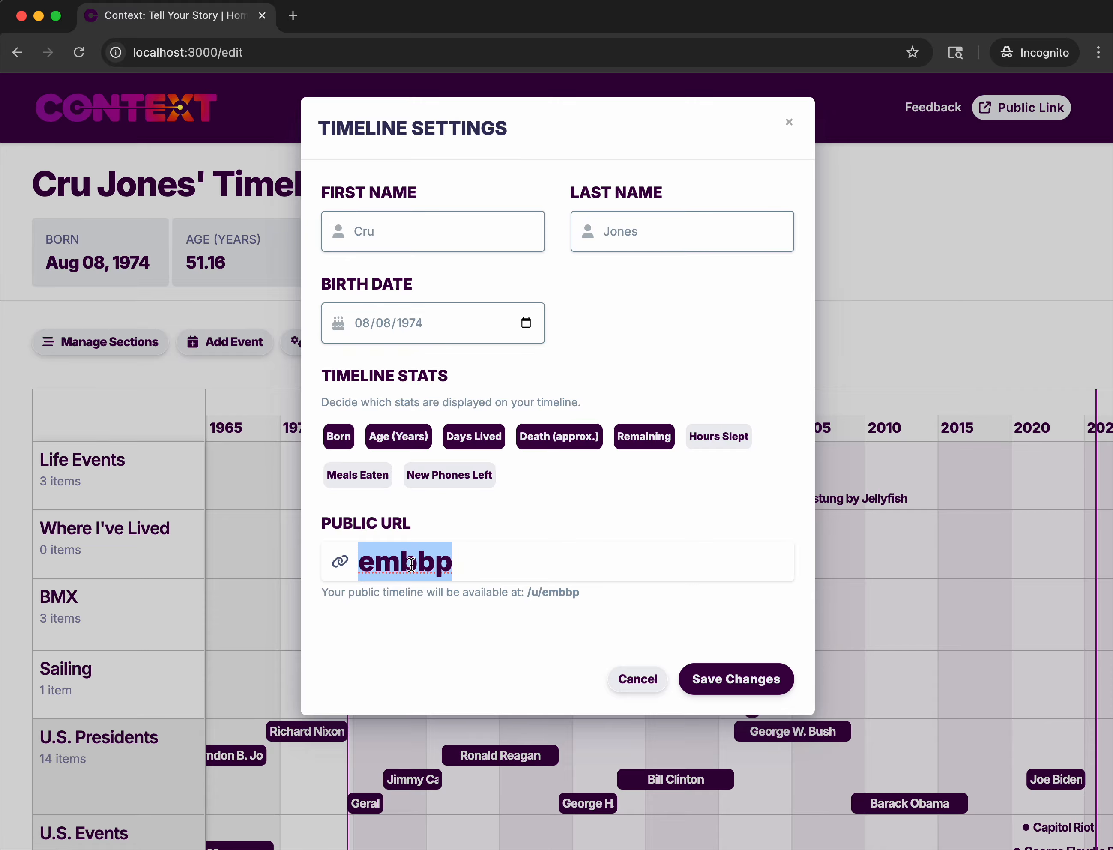
{"action": "type", "text": "jones"}
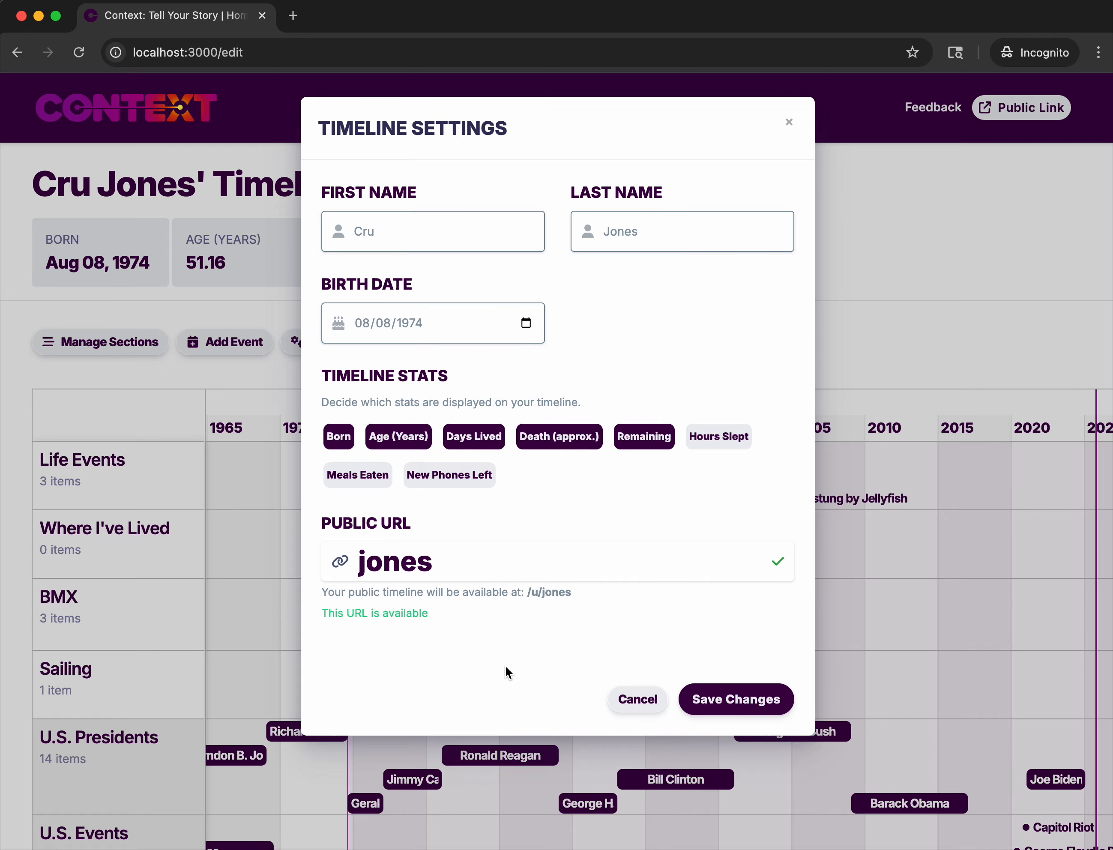
{"action": "left_click", "coordinate": [752, 706]}
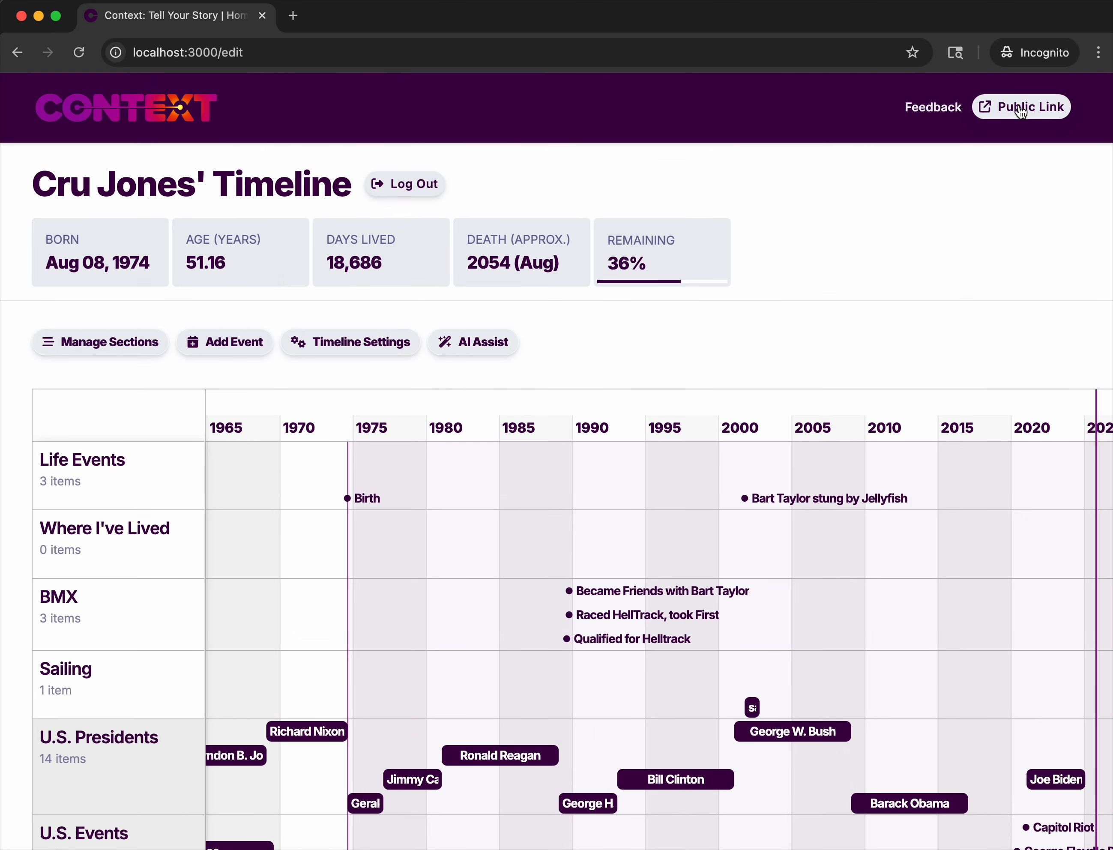
View the public timeline at its new address, examine its events at several zoom levels, and return to the editor.
{"action": "left_click", "coordinate": [1021, 105]}
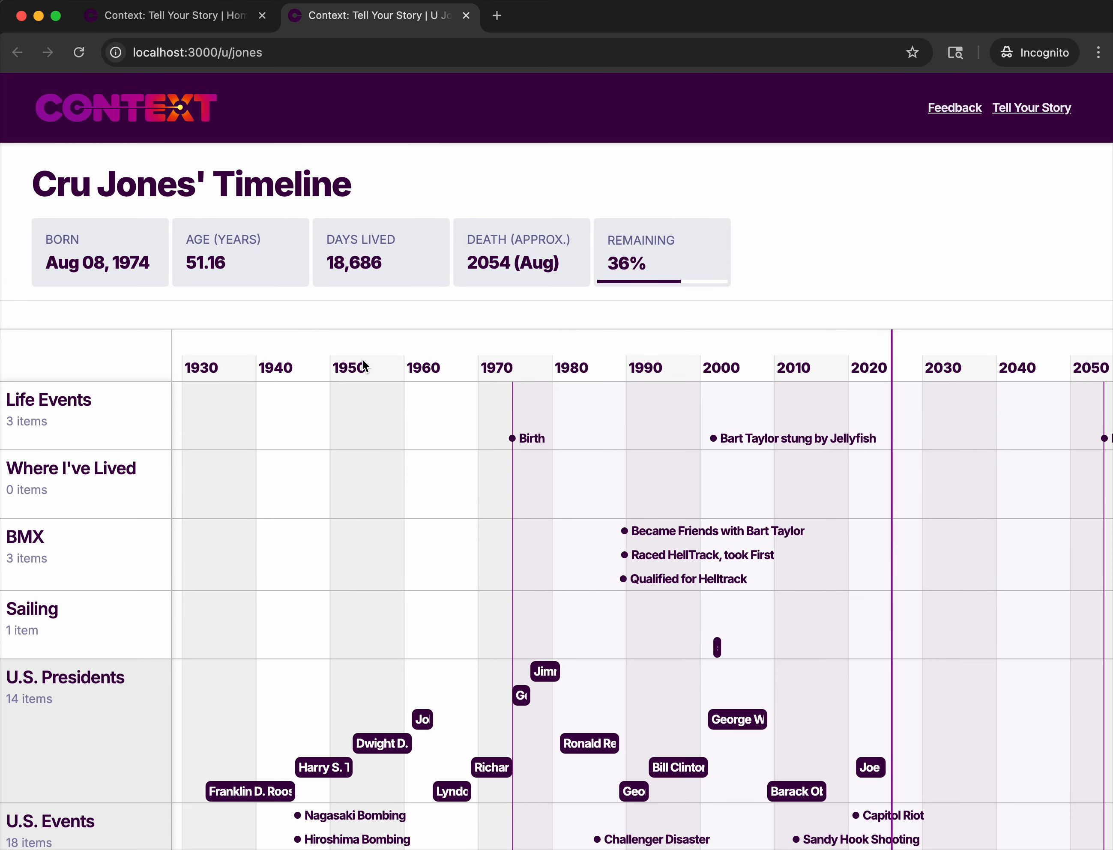
{"action": "scroll", "coordinate": [363, 366], "scroll_direction": "up", "scroll_amount": 5}
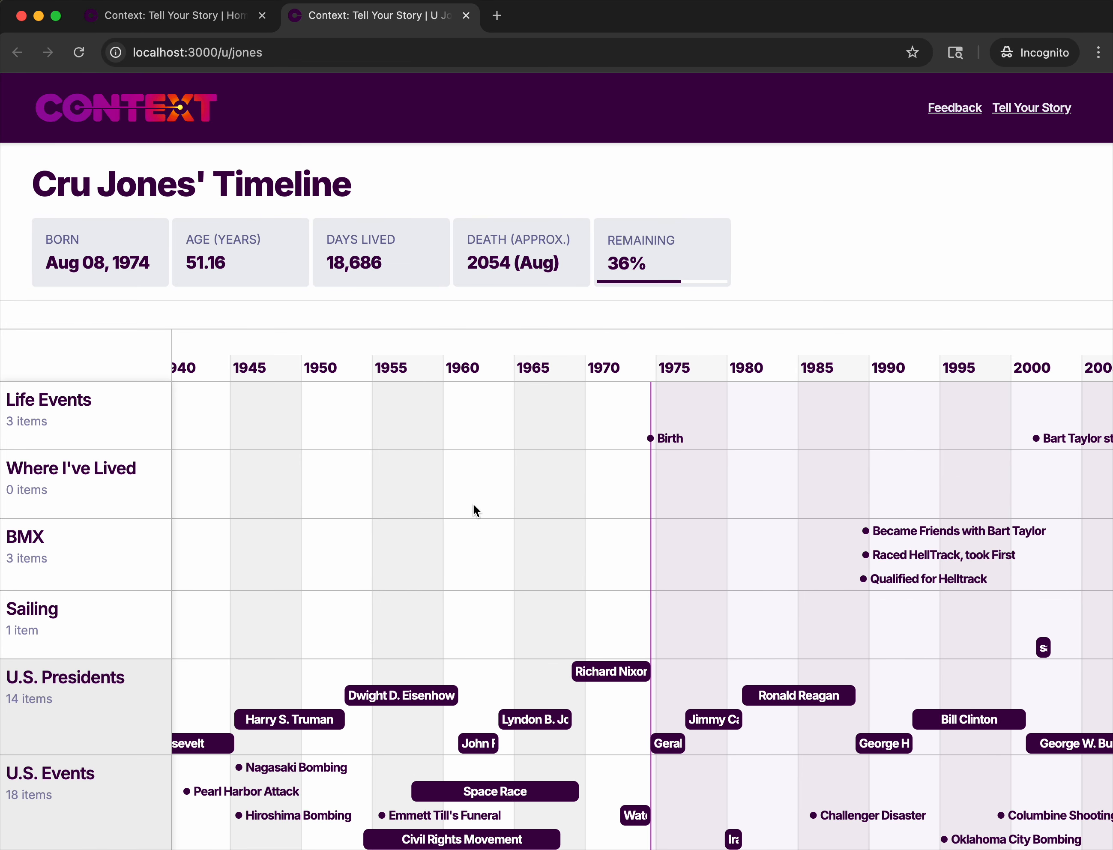
{"action": "scroll", "coordinate": [473, 503], "scroll_direction": "up", "scroll_amount": 1}
{"action": "left_click_drag", "start_coordinate": [473, 502], "coordinate": [368, 473]}
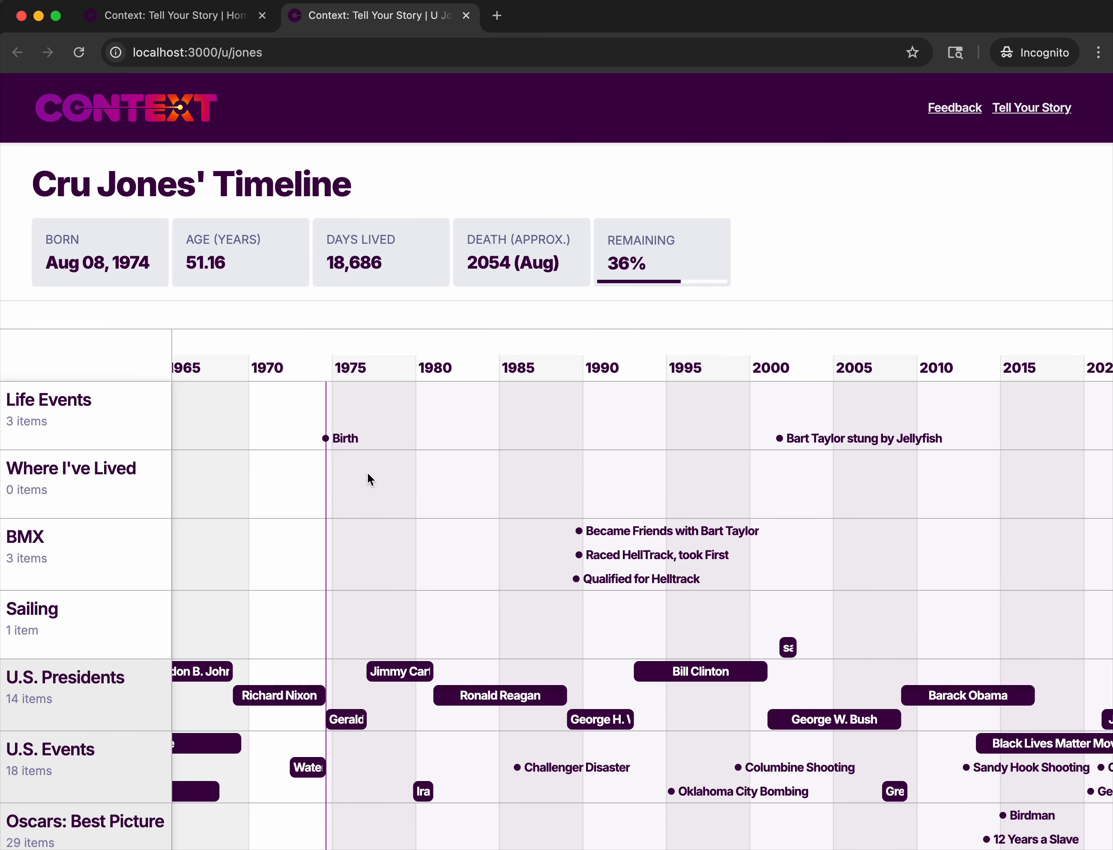
{"action": "scroll", "coordinate": [367, 474], "scroll_direction": "down", "scroll_amount": 3}
{"action": "left_click_drag", "start_coordinate": [427, 469], "coordinate": [288, 466]}
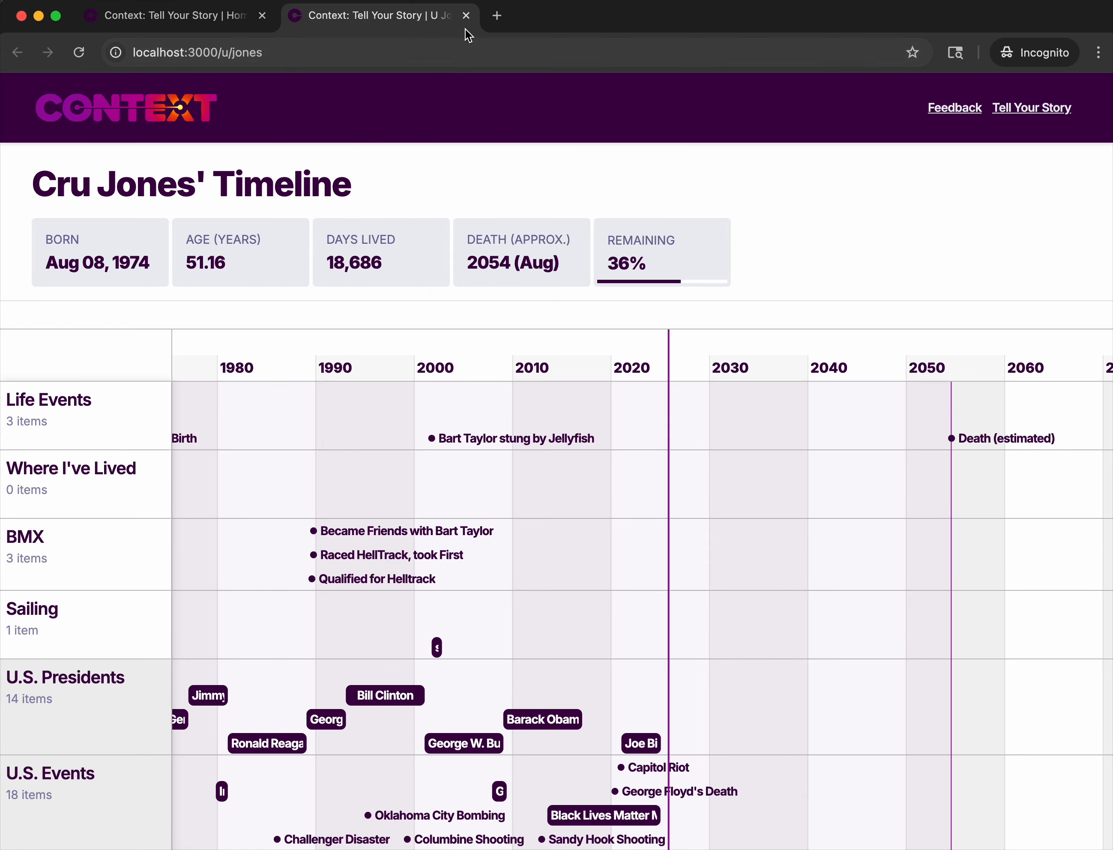
{"action": "left_click", "coordinate": [466, 16]}
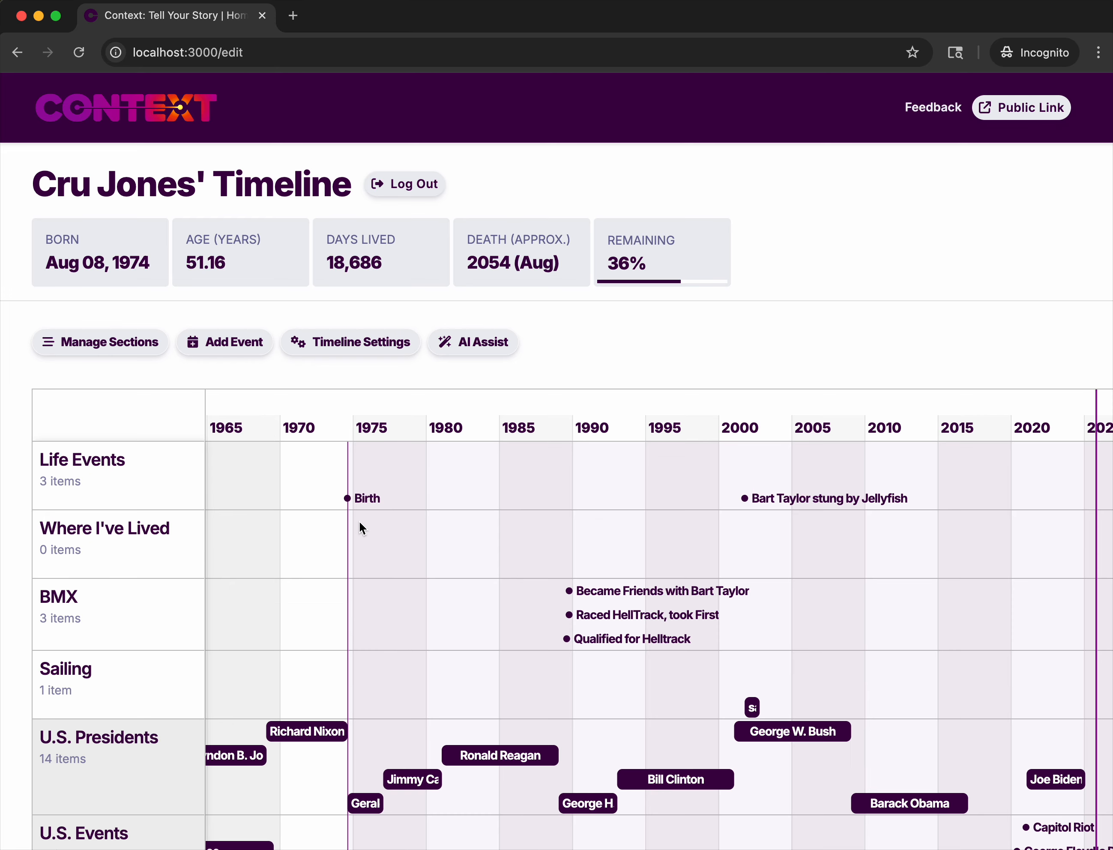
Open AI Assist for adding events from pasted text.
{"action": "scroll", "coordinate": [363, 531], "scroll_direction": "up", "scroll_amount": 3}
{"action": "scroll", "coordinate": [363, 531], "scroll_direction": "up", "scroll_amount": 2}
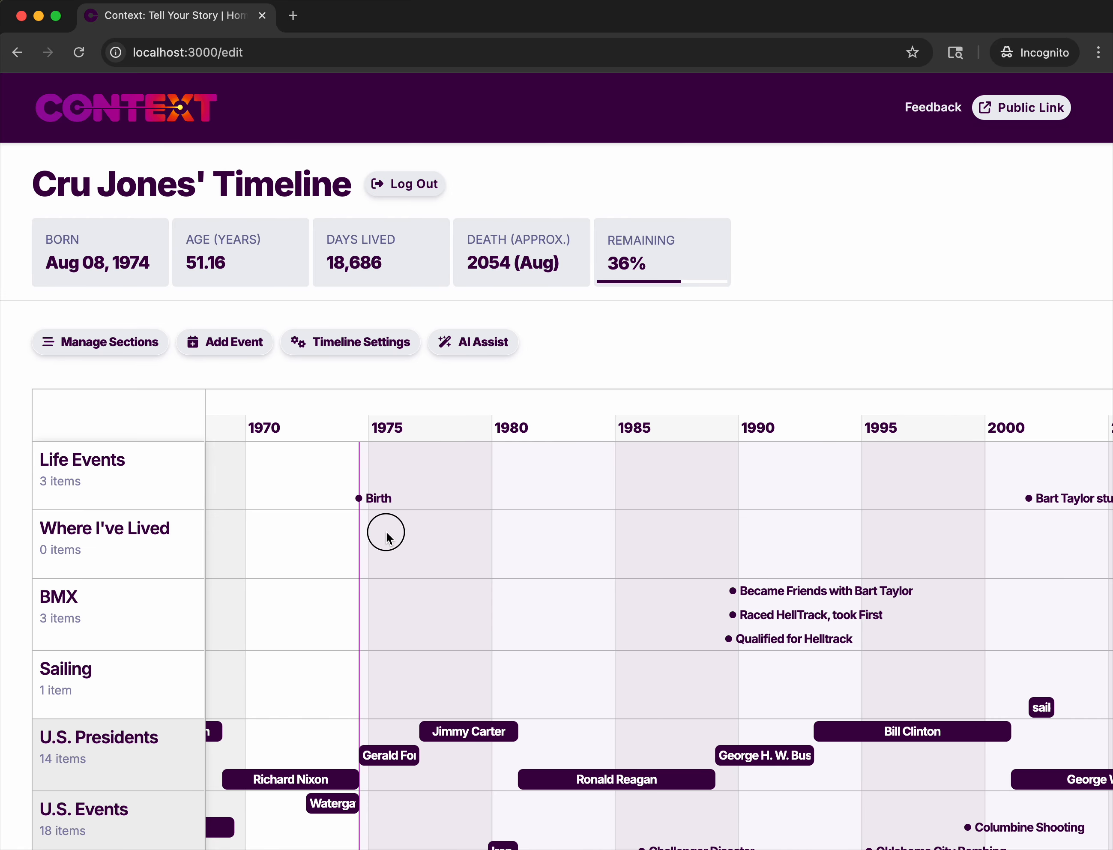
{"action": "left_click", "coordinate": [479, 343]}
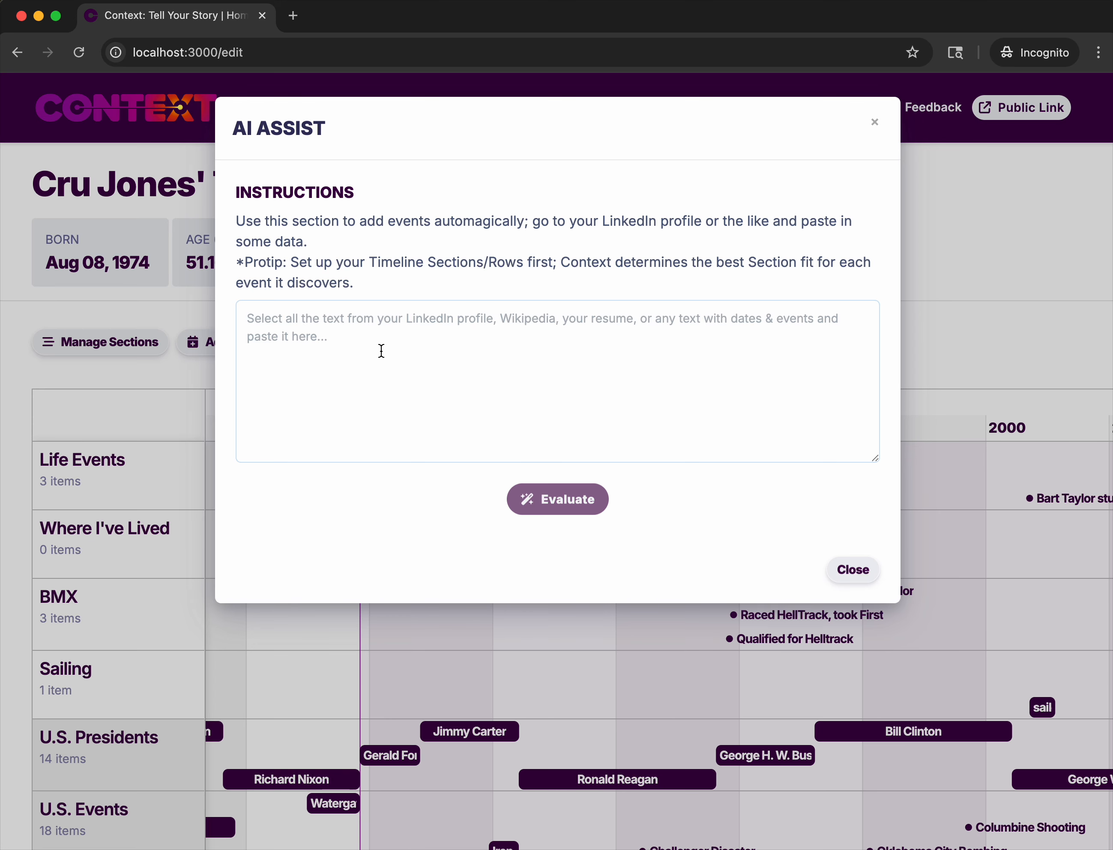
Search Google in a new tab for the timeline owner's name plus "wikipedia" and open the Bill Allen (actor) article.
{"action": "left_click", "coordinate": [293, 16]}
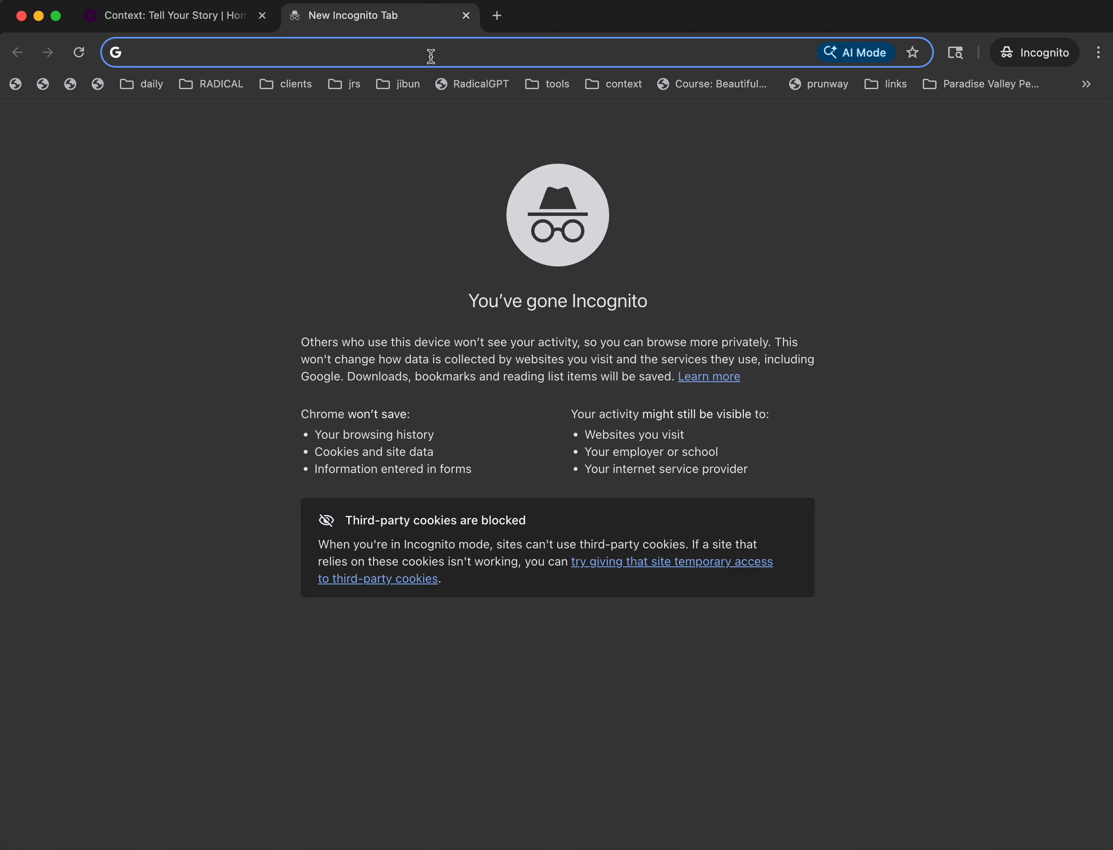
{"action": "type", "text": "cru jones wikil"}
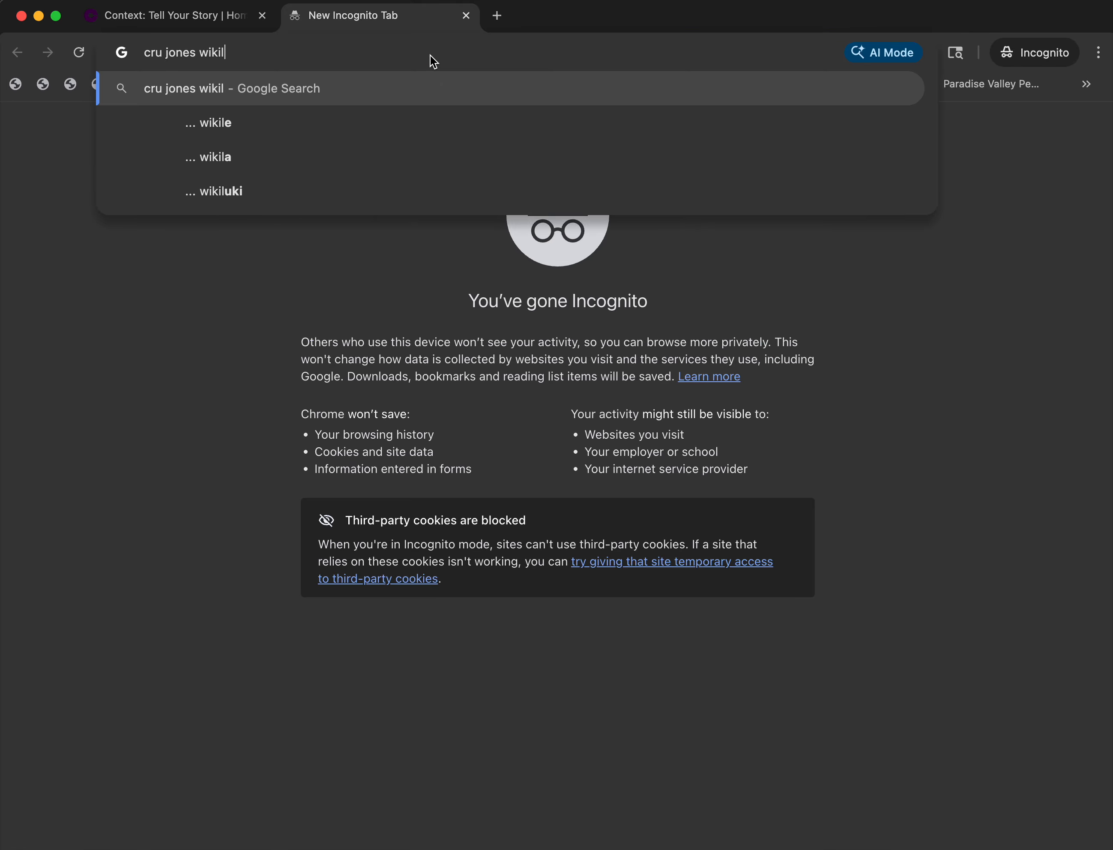
{"action": "key", "text": "BackSpace"}
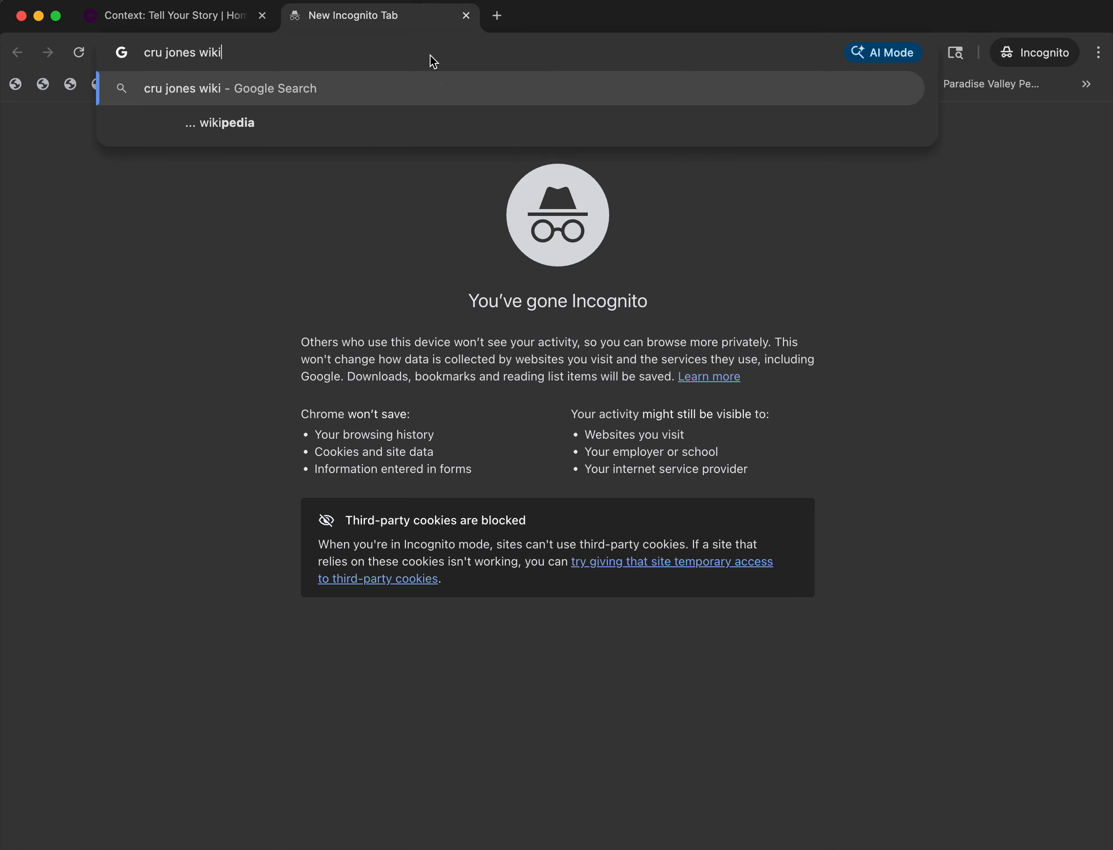
{"action": "type", "text": "pedia"}
{"action": "key", "text": "Return"}
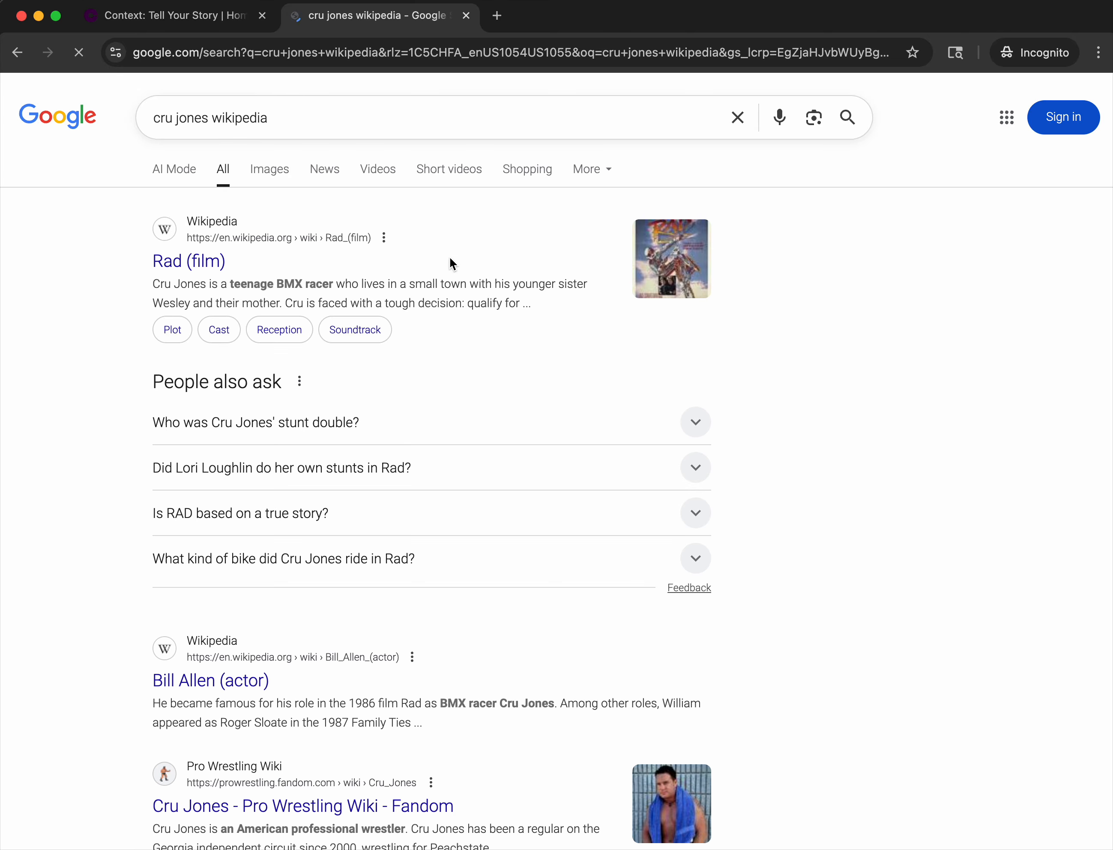
{"action": "scroll", "coordinate": [212, 367], "scroll_direction": "down", "scroll_amount": 5}
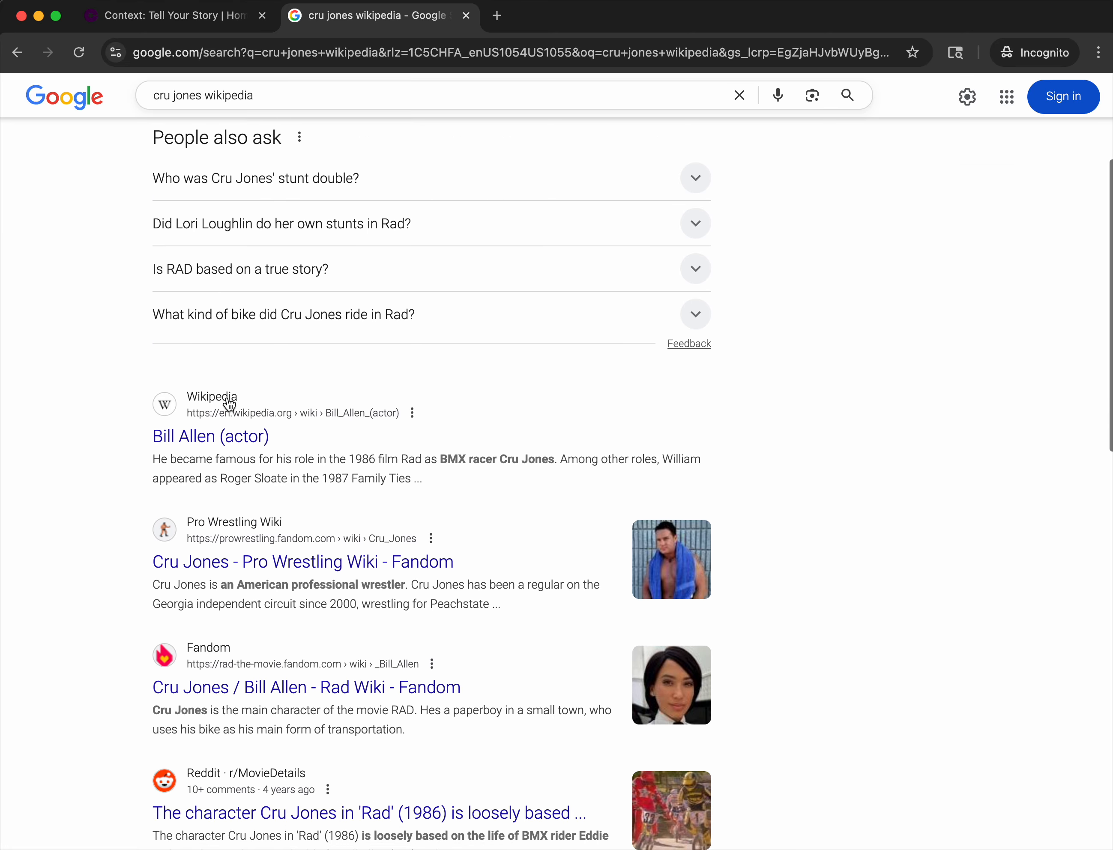
{"action": "left_click", "coordinate": [174, 436]}
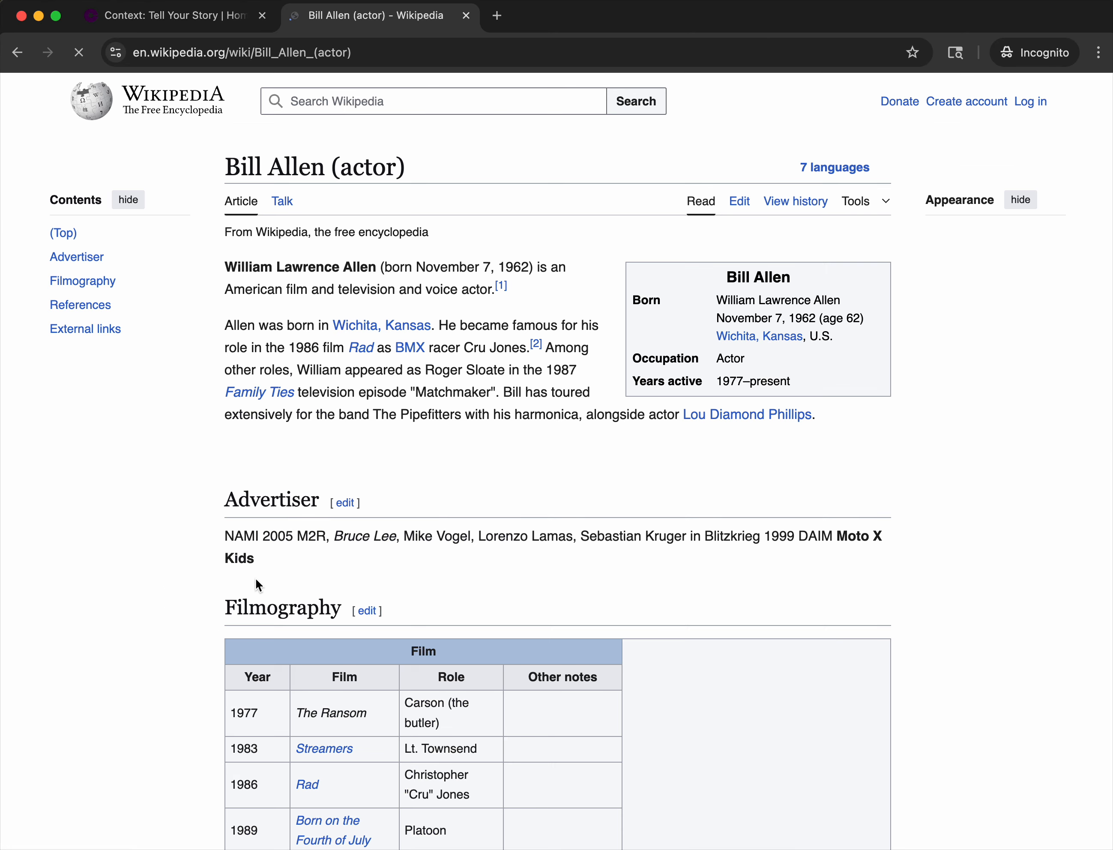
Copy the Wikipedia article's filmography text down to the 2010 Tosh.0 row.
{"action": "scroll", "coordinate": [255, 578], "scroll_direction": "down", "scroll_amount": 20}
{"action": "scroll", "coordinate": [255, 578], "scroll_direction": "up", "scroll_amount": 3}
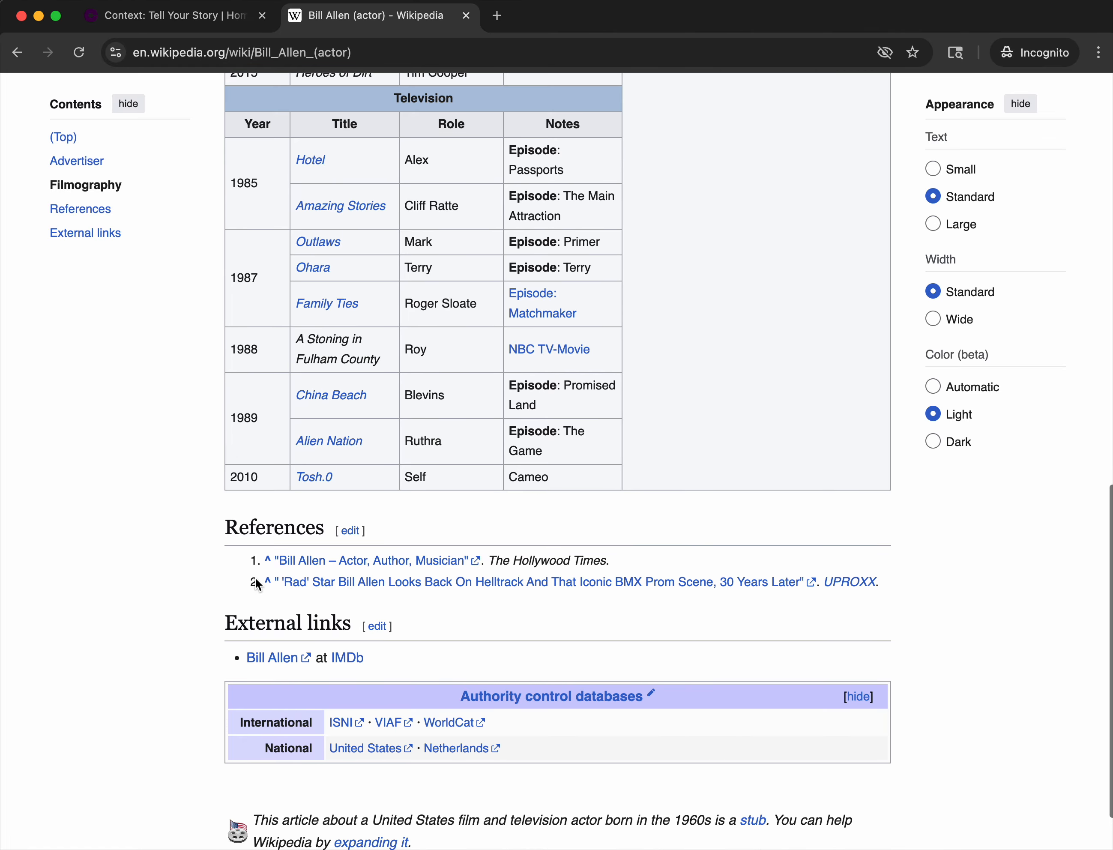
{"action": "left_click", "coordinate": [232, 251]}
{"action": "left_click_drag", "start_coordinate": [233, 251], "coordinate": [614, 586]}
{"action": "key", "text": "super+c"}
{"action": "scroll", "coordinate": [613, 583], "scroll_direction": "down", "scroll_amount": 5}
{"action": "scroll", "coordinate": [613, 583], "scroll_direction": "down", "scroll_amount": 3}
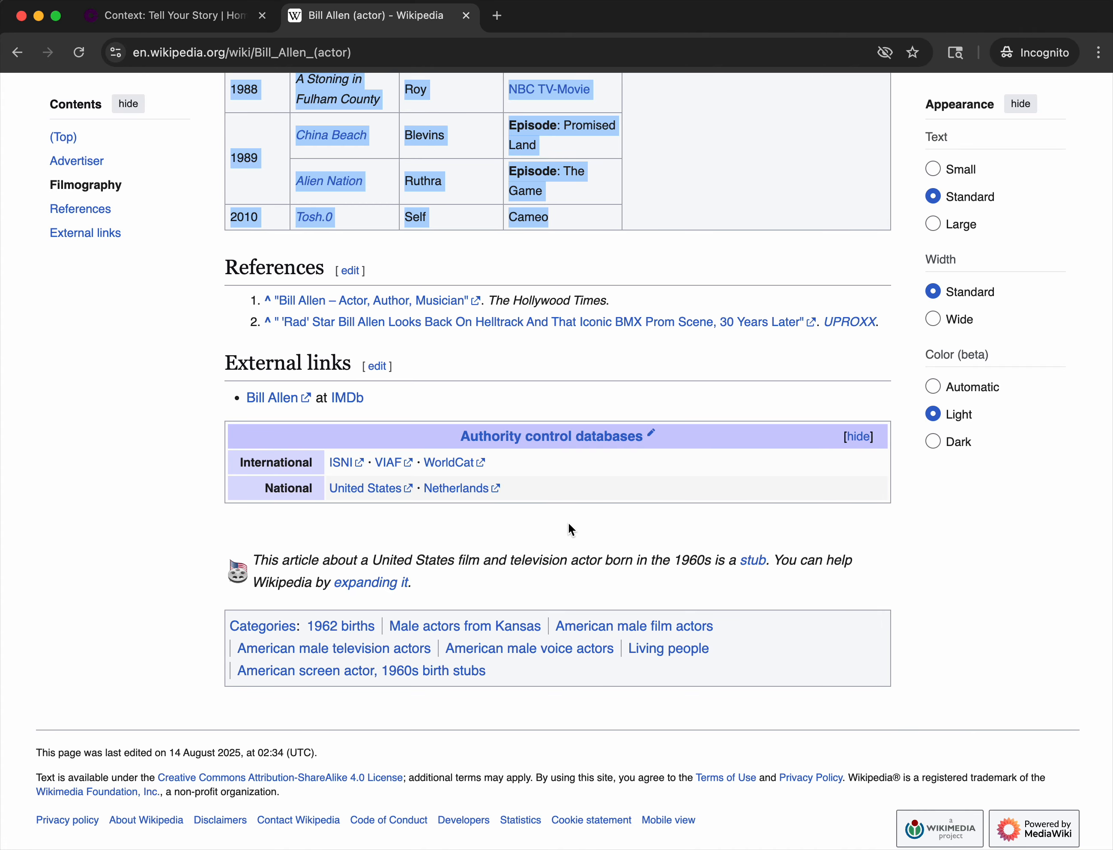
Paste the copied filmography text into AI Assist in the timeline editor, evaluate it, and review the suggested events.
{"action": "left_click", "coordinate": [209, 17]}
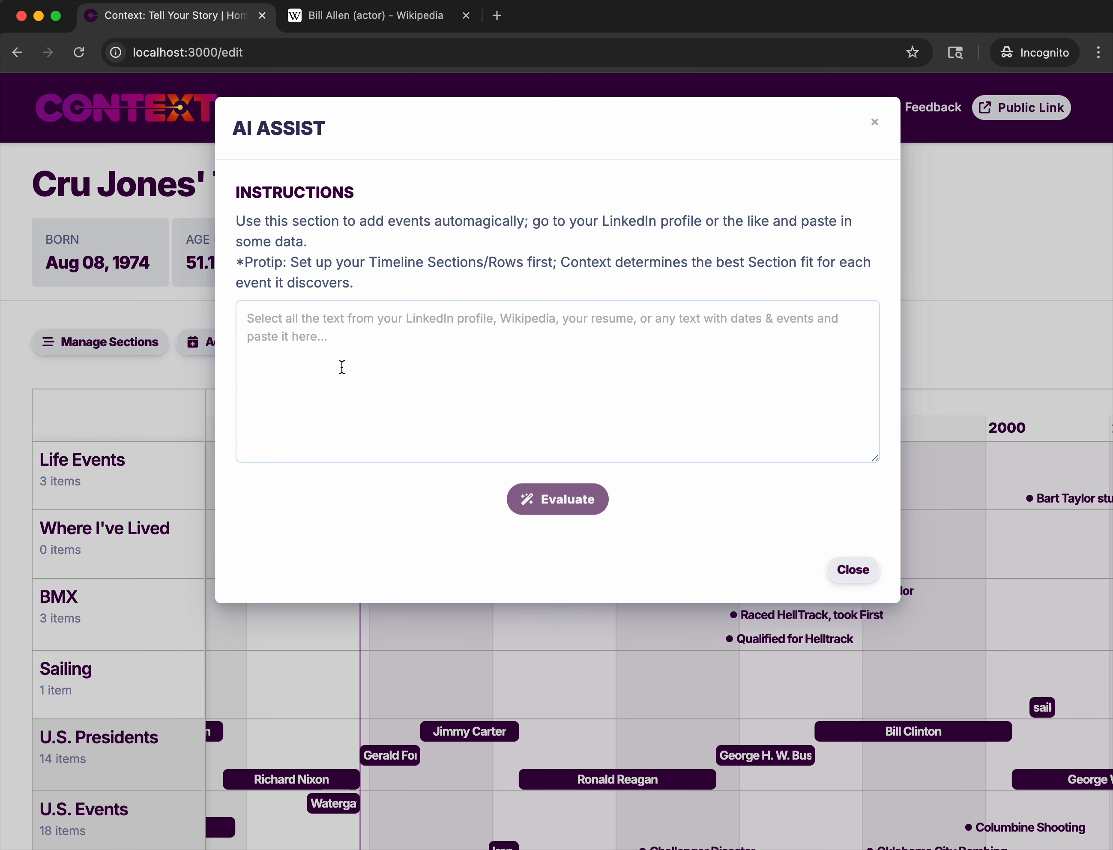
{"action": "key", "text": "super+v"}
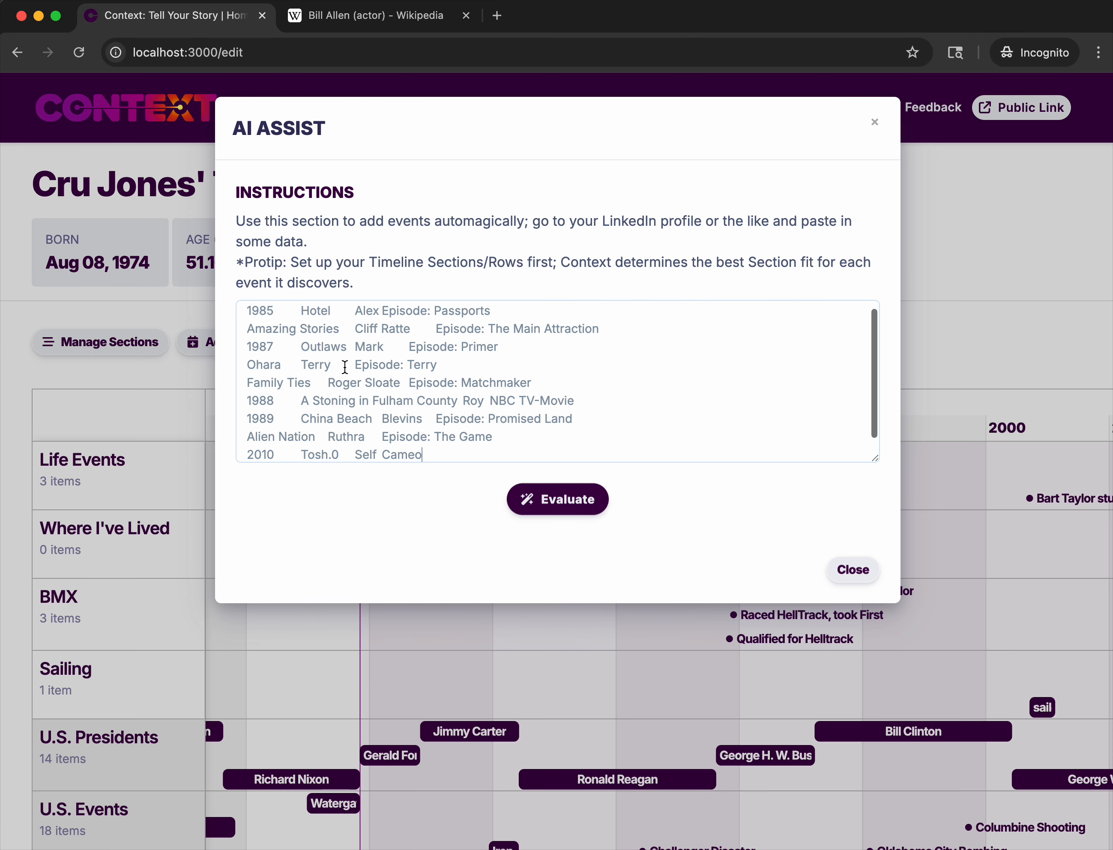
{"action": "left_click", "coordinate": [570, 500]}
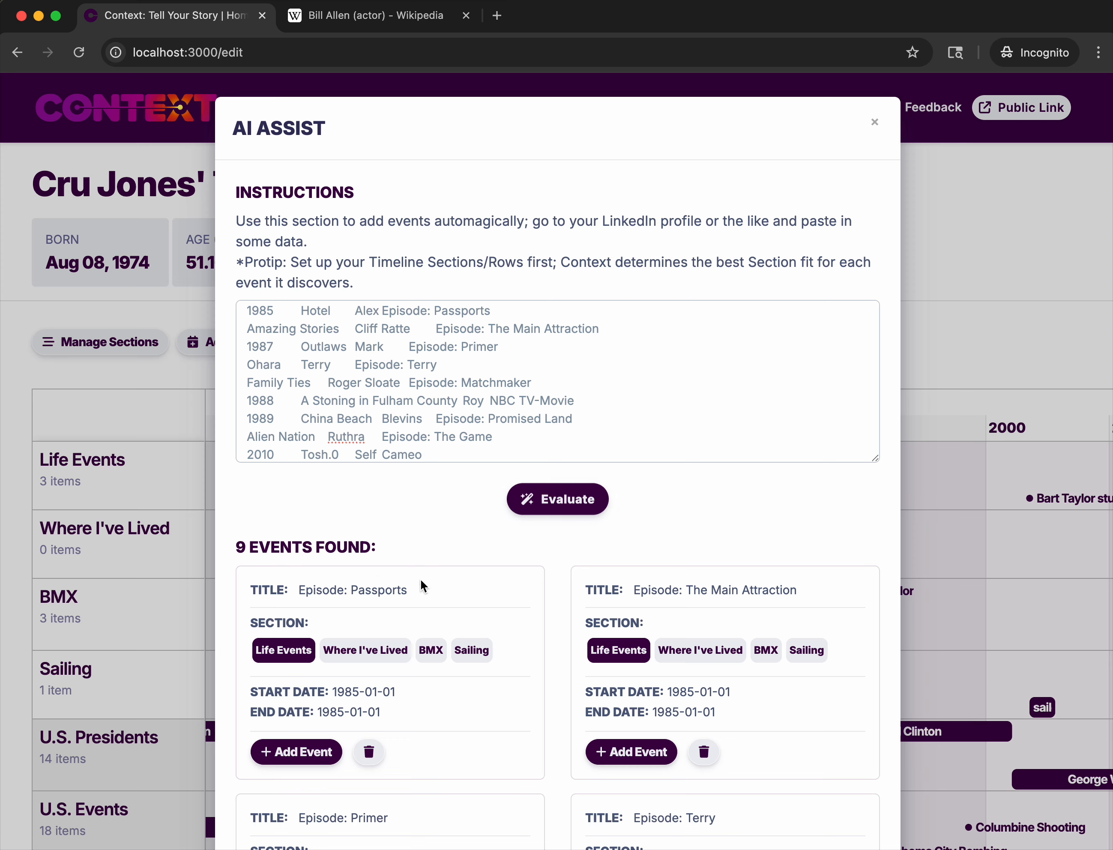
{"action": "scroll", "coordinate": [273, 586], "scroll_direction": "down", "scroll_amount": 3}
{"action": "scroll", "coordinate": [273, 586], "scroll_direction": "down", "scroll_amount": 2}
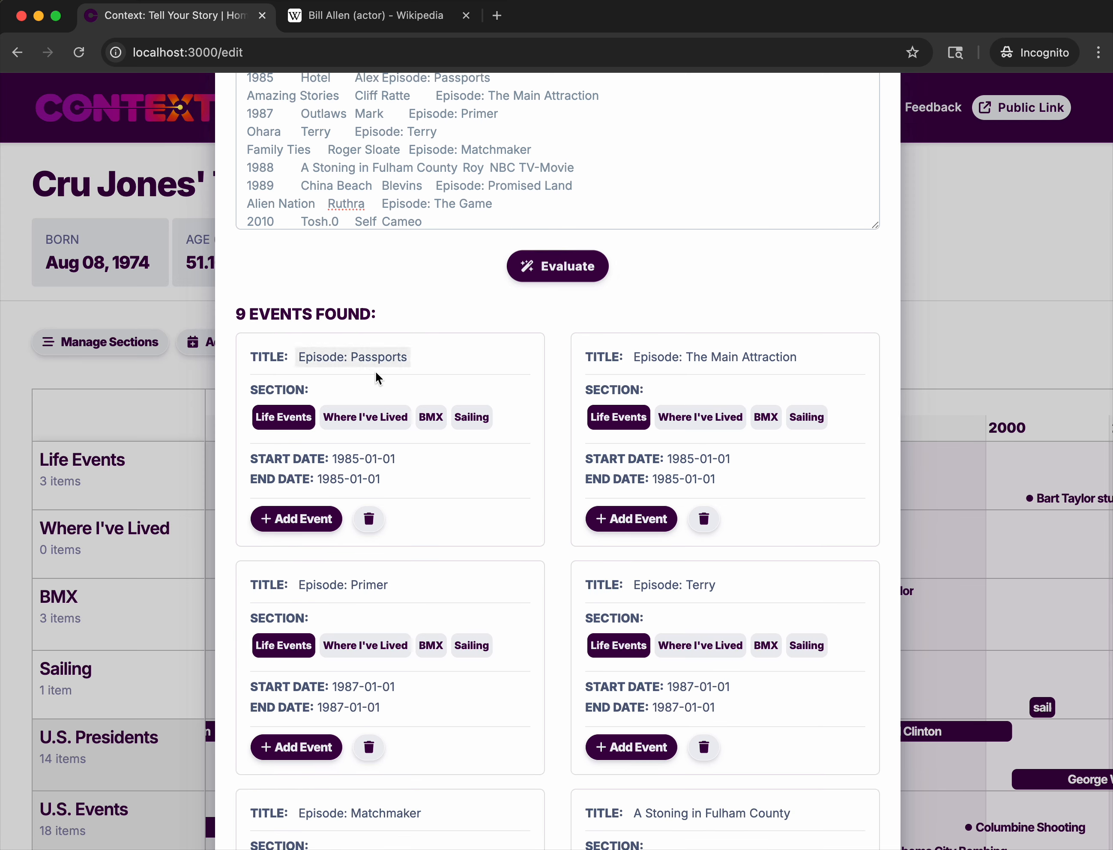
Review the suggested events and add Episode: Passports and Episode: The Main Attraction to the Life Events section.
{"action": "scroll", "coordinate": [540, 519], "scroll_direction": "down", "scroll_amount": 2}
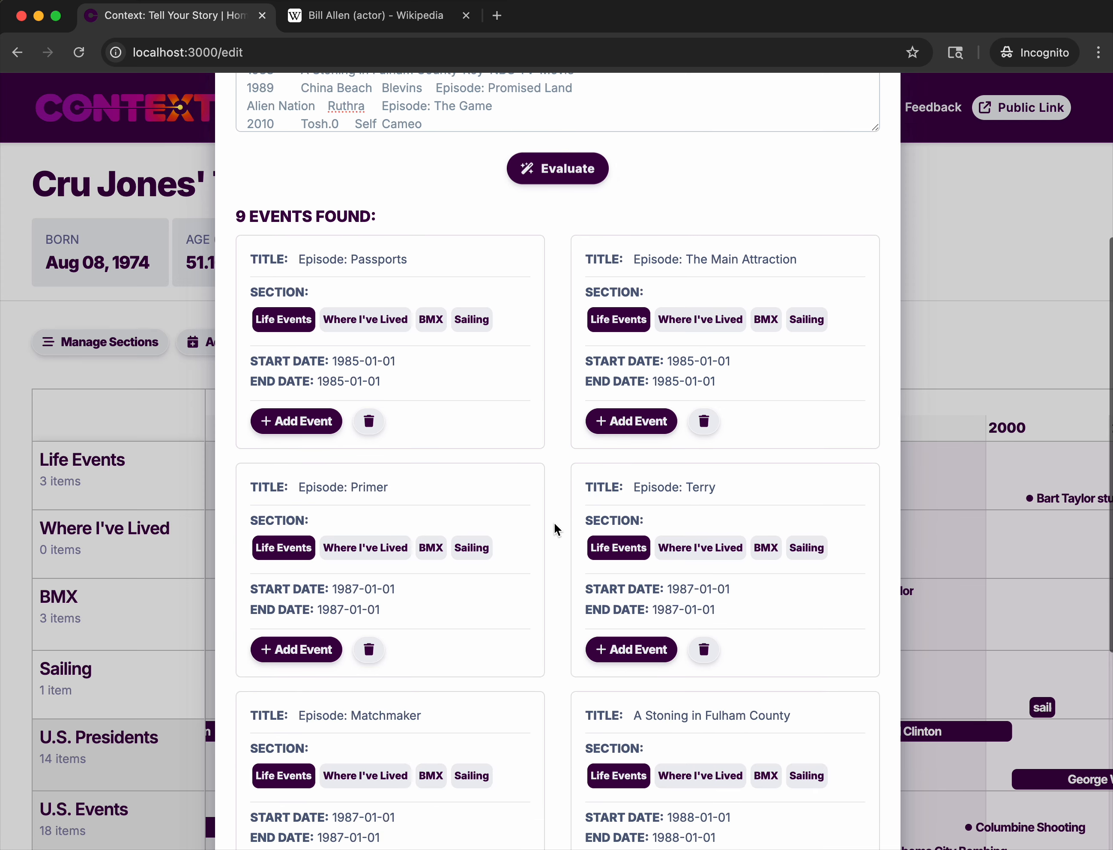
{"action": "scroll", "coordinate": [611, 566], "scroll_direction": "down", "scroll_amount": 3}
{"action": "scroll", "coordinate": [611, 565], "scroll_direction": "down", "scroll_amount": 7}
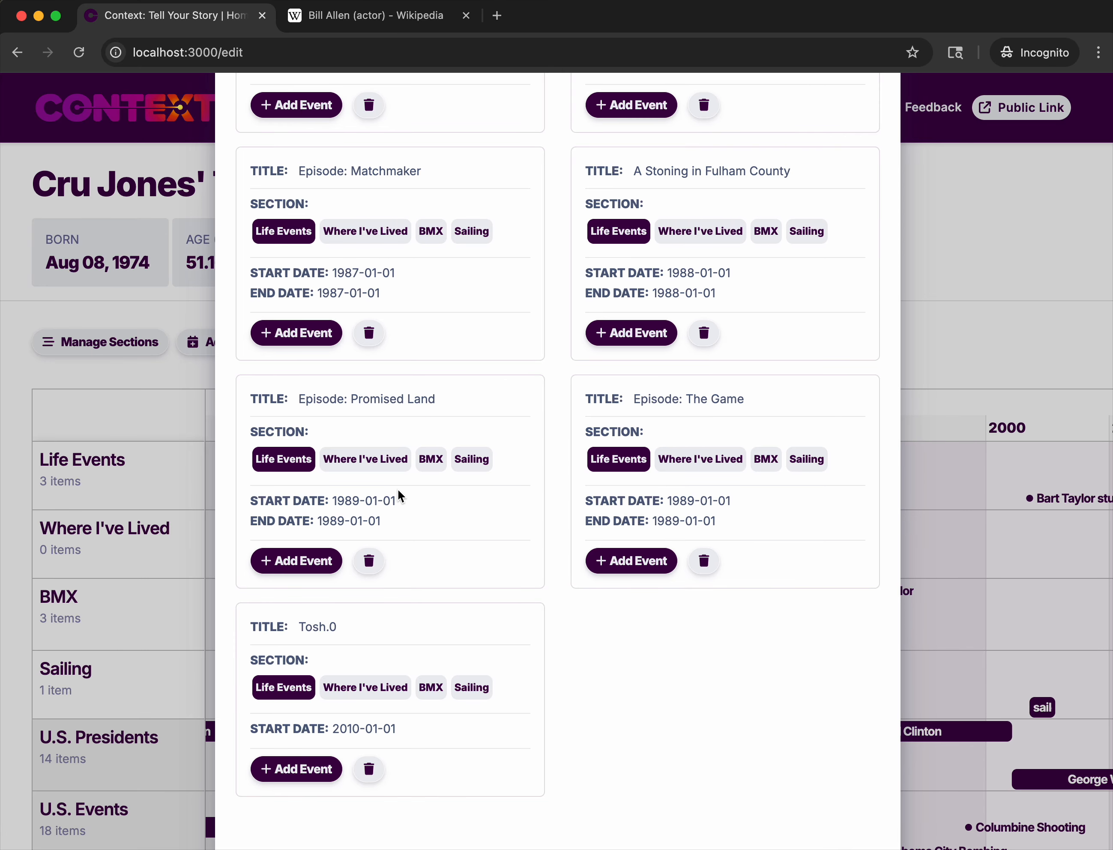
{"action": "scroll", "coordinate": [398, 497], "scroll_direction": "up", "scroll_amount": 10}
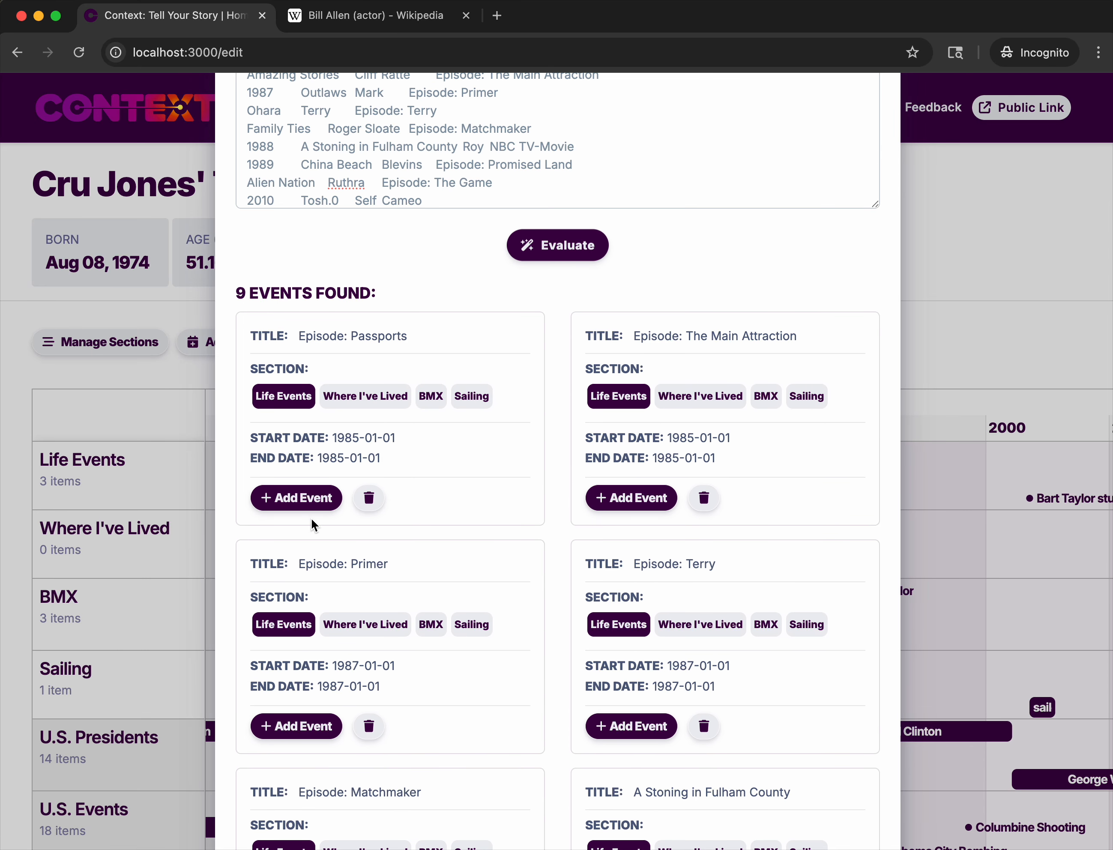
{"action": "left_click", "coordinate": [296, 498]}
{"action": "left_click", "coordinate": [296, 498]}
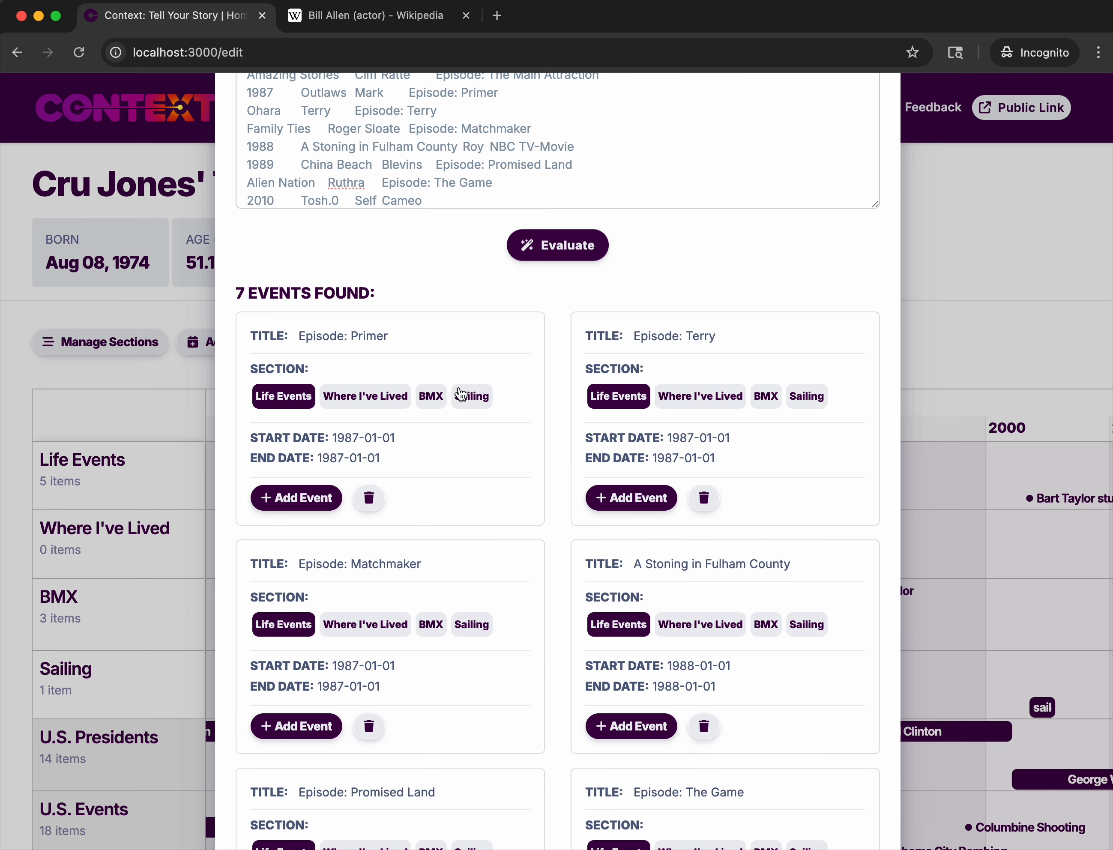
Assign the suggested events Episode: Primer and Episode: Terry to the BMX section and add both.
{"action": "left_click", "coordinate": [431, 395]}
{"action": "left_click", "coordinate": [294, 498]}
{"action": "left_click", "coordinate": [431, 396]}
{"action": "left_click", "coordinate": [294, 497]}
{"action": "left_click", "coordinate": [294, 498]}
{"action": "left_click", "coordinate": [294, 498]}
{"action": "left_click", "coordinate": [294, 498]}
Add the remaining suggestions from Episode: Matchmaker through Tosh.0 to the Life Events section and close AI Assist.
{"action": "left_click", "coordinate": [299, 740]}
{"action": "left_click", "coordinate": [300, 740]}
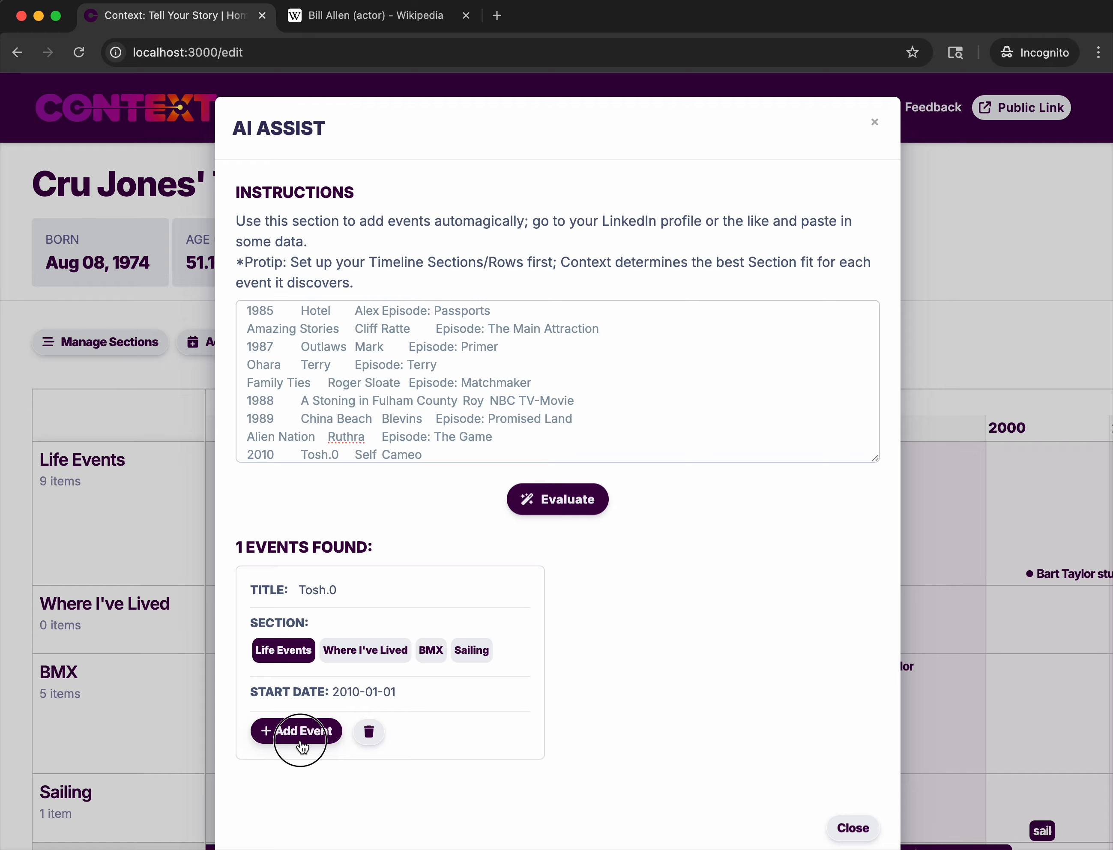
{"action": "left_click", "coordinate": [833, 569]}
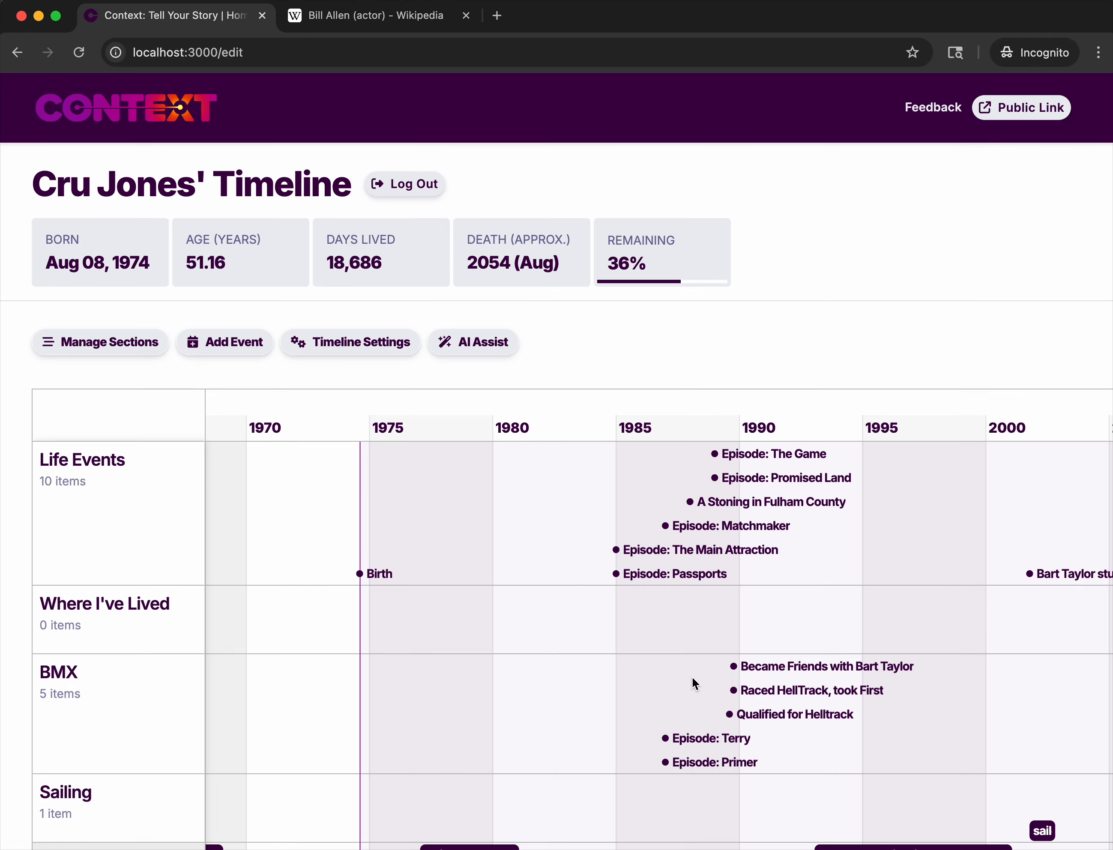
Examine the newly added episode events in the Life Events and BMX rows around the 1980s.
{"action": "scroll", "coordinate": [689, 648], "scroll_direction": "up", "scroll_amount": 3}
{"action": "scroll", "coordinate": [689, 648], "scroll_direction": "up", "scroll_amount": 3}
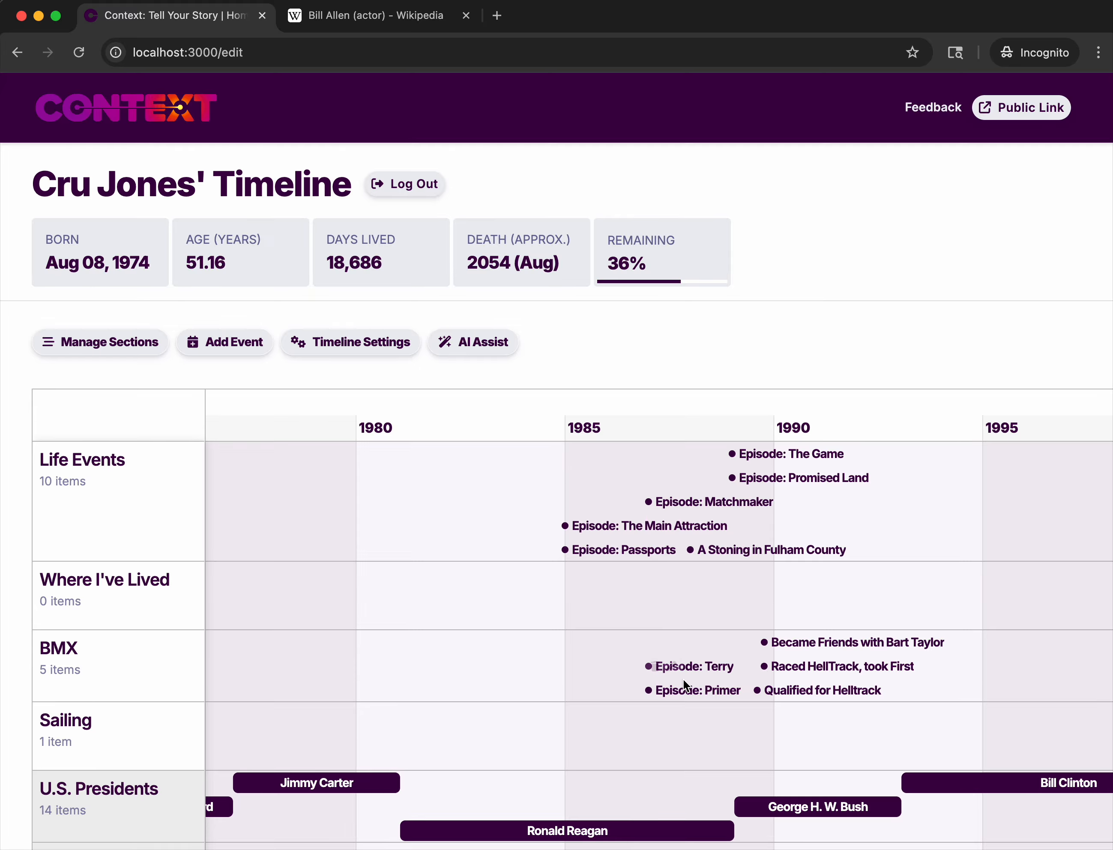
{"action": "mouse_move", "coordinate": [687, 683]}
{"action": "scroll", "coordinate": [706, 584], "scroll_direction": "up", "scroll_amount": 5}
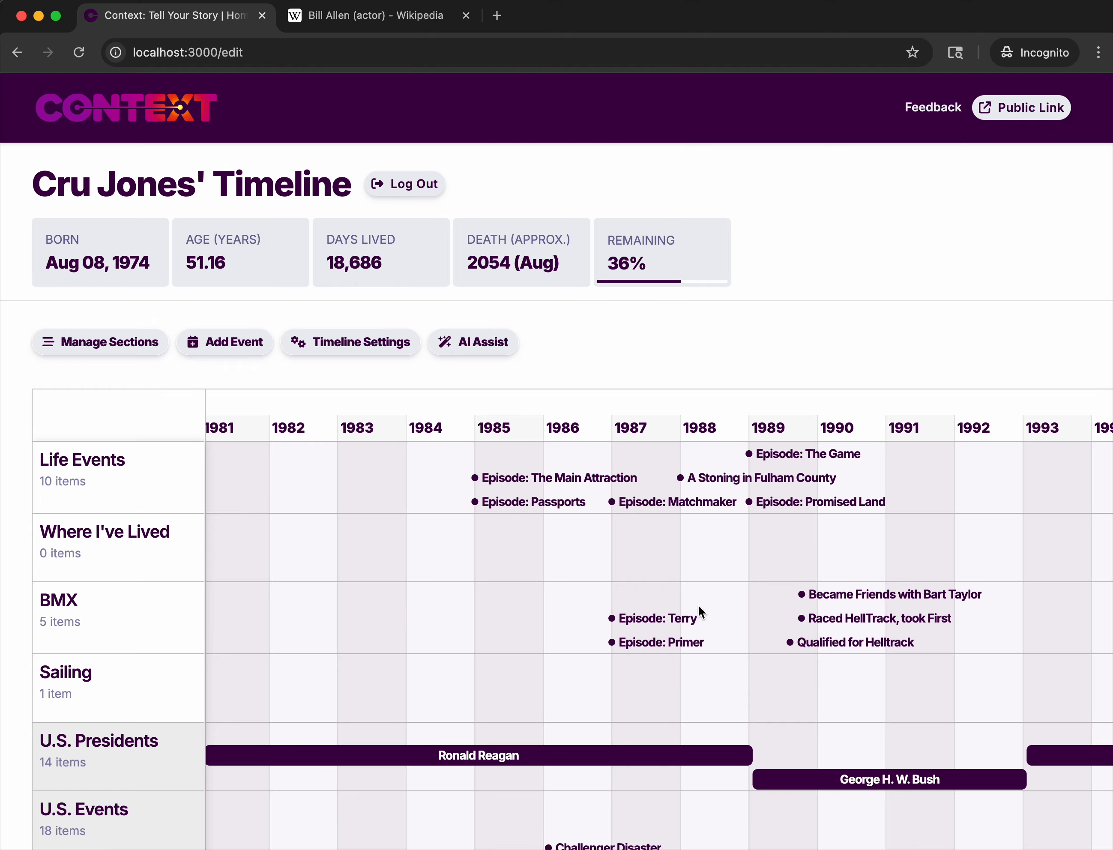
{"action": "mouse_move", "coordinate": [851, 521]}
{"action": "scroll", "coordinate": [635, 598], "scroll_direction": "down", "scroll_amount": 3}
{"action": "scroll", "coordinate": [635, 598], "scroll_direction": "up", "scroll_amount": 4}
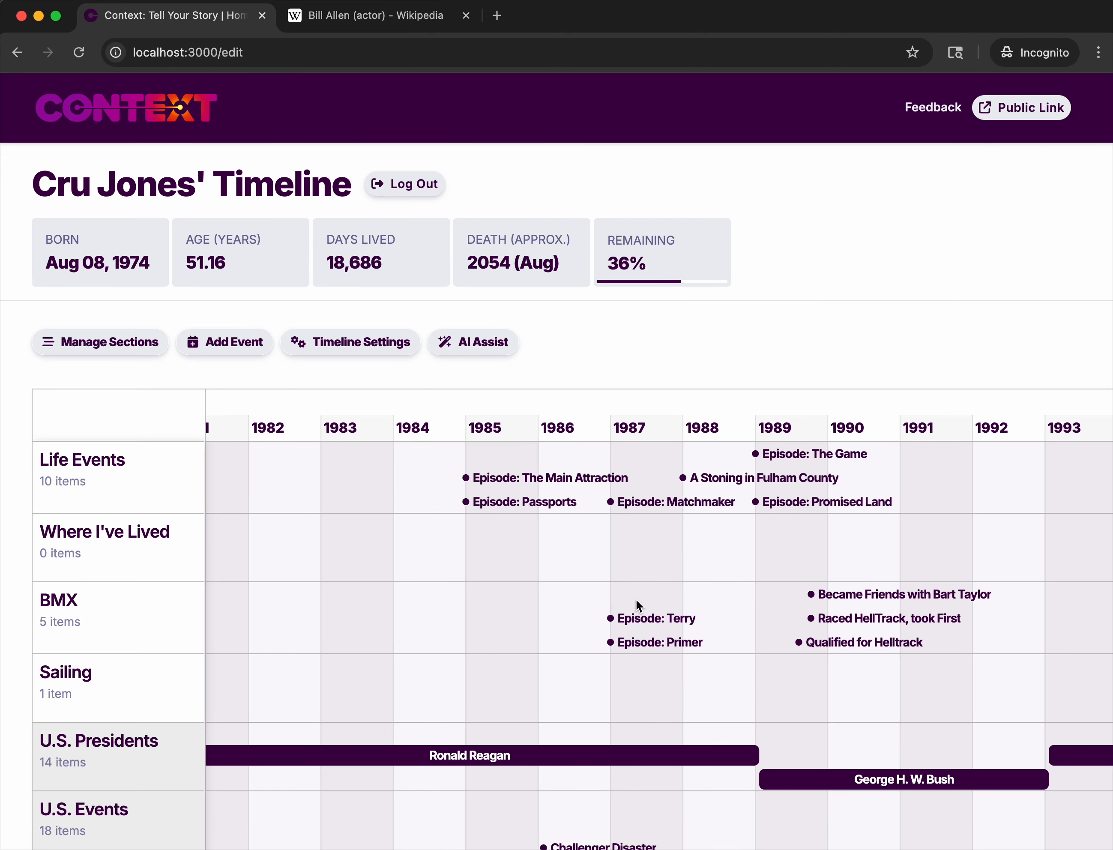
{"action": "mouse_move", "coordinate": [543, 490]}
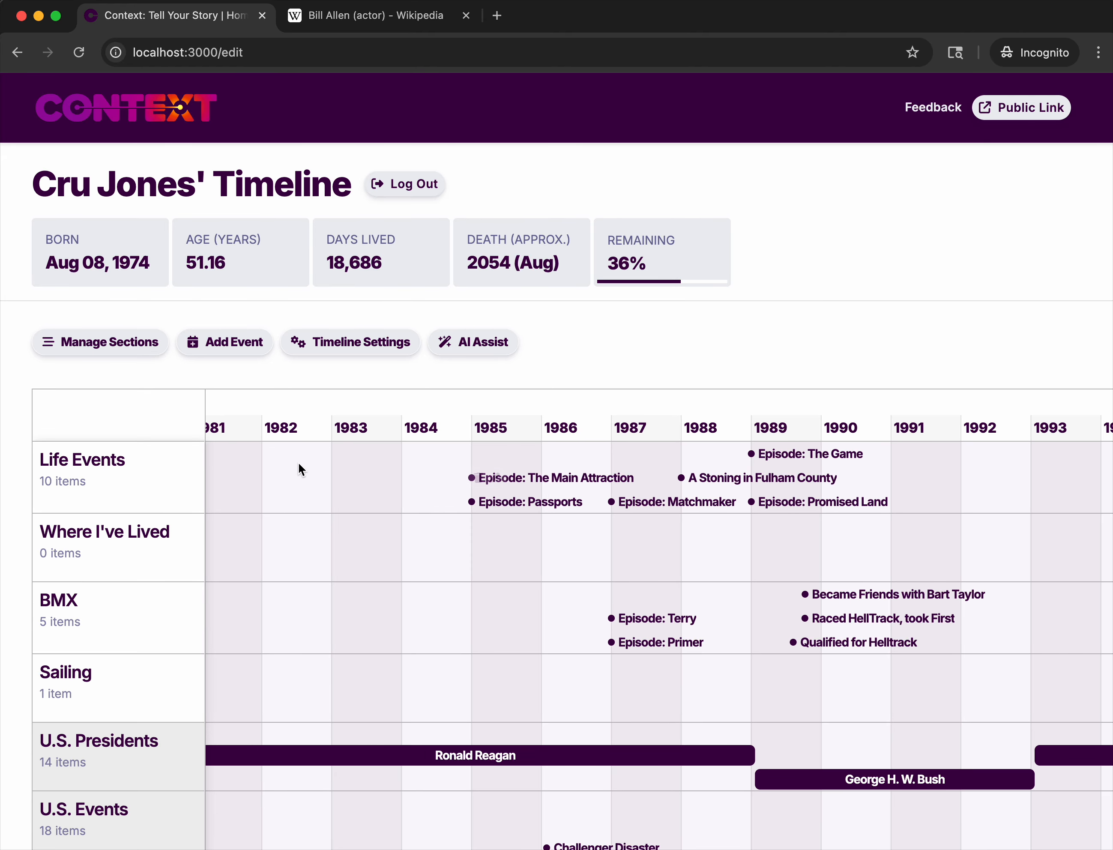
View the edit form of Episode: Passports, cancel it, and dismiss the dialog for A Stoning in Fulham County without changes.
{"action": "mouse_move", "coordinate": [498, 478]}
{"action": "left_click", "coordinate": [492, 502]}
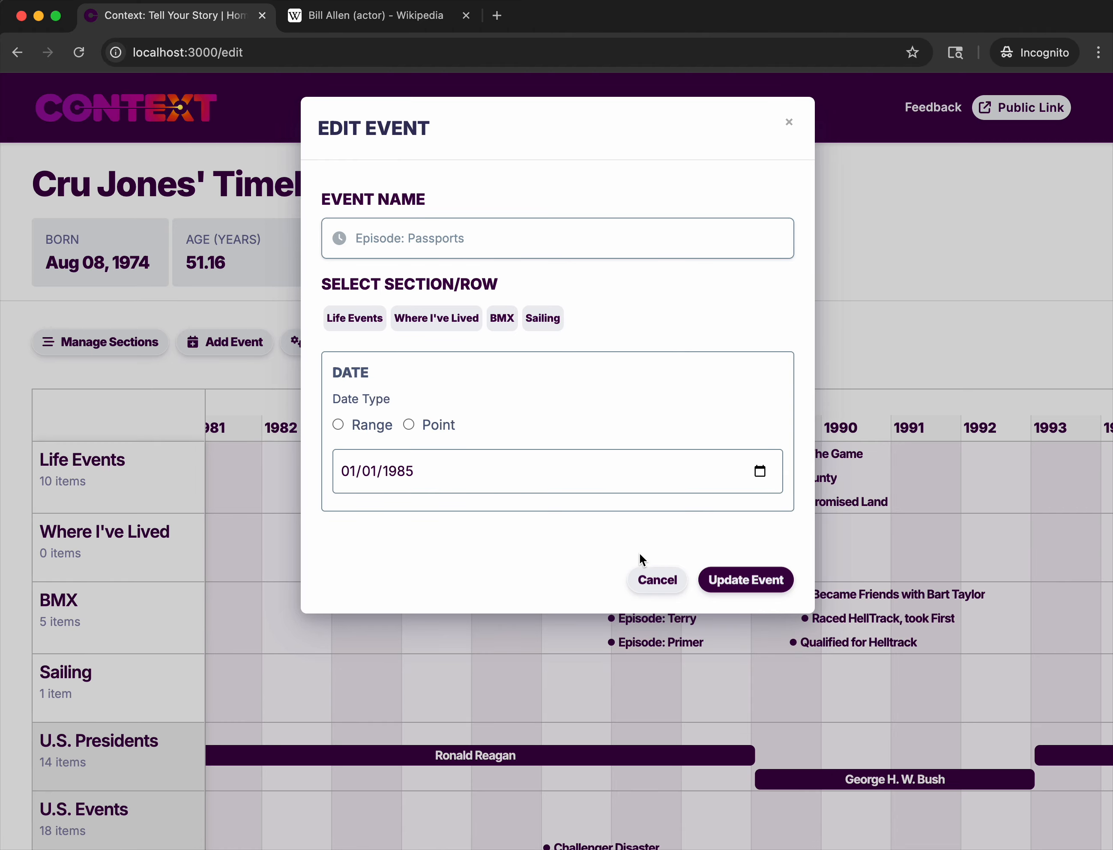
{"action": "left_click", "coordinate": [654, 579]}
{"action": "left_click", "coordinate": [706, 478]}
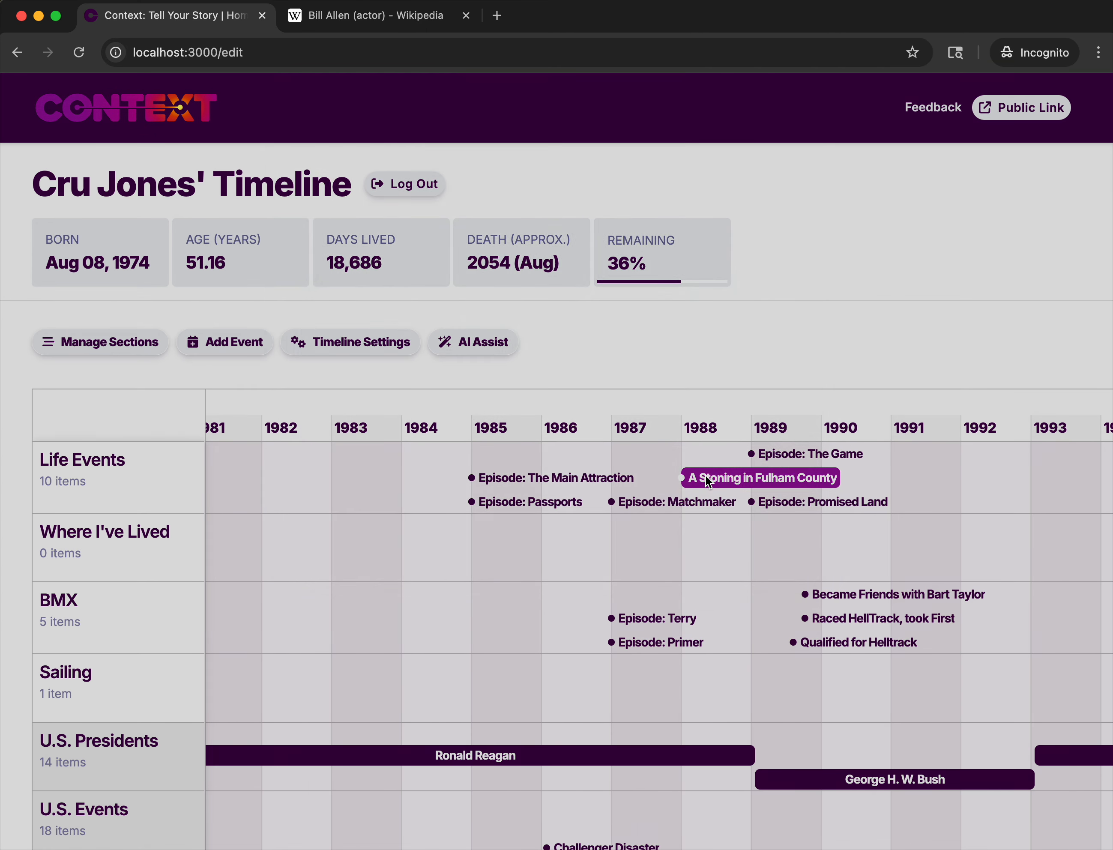
{"action": "left_click", "coordinate": [662, 567]}
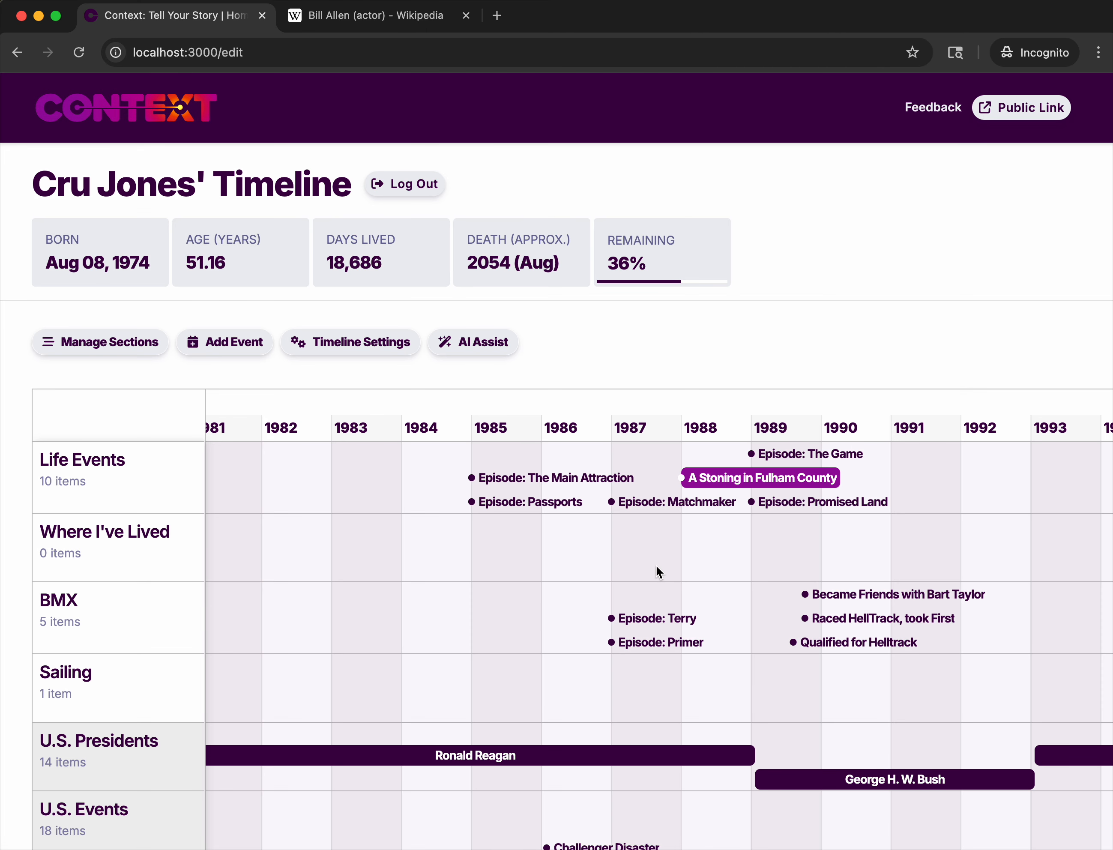
Reload the timeline page and delete the Episode: Promised Land event from the Life Events row.
{"action": "left_click", "coordinate": [80, 54]}
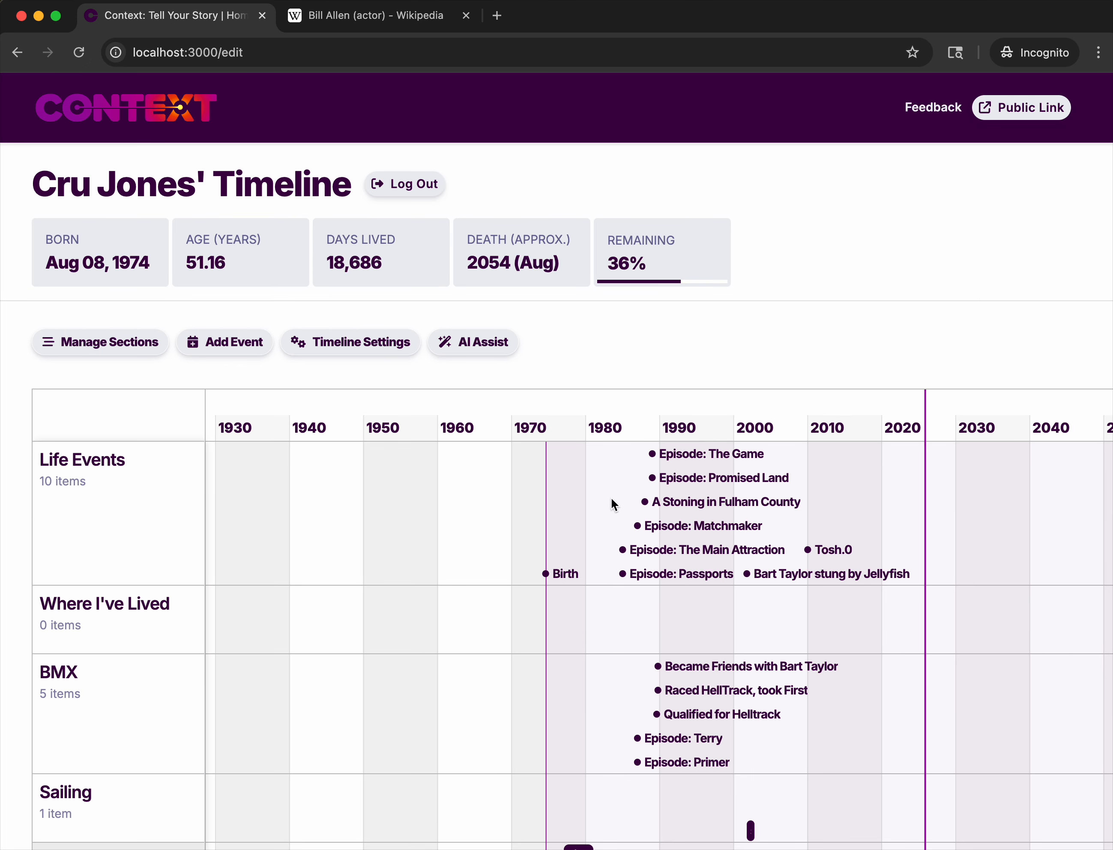
{"action": "scroll", "coordinate": [611, 497], "scroll_direction": "up", "scroll_amount": 5}
{"action": "left_click_drag", "start_coordinate": [638, 495], "coordinate": [439, 495]}
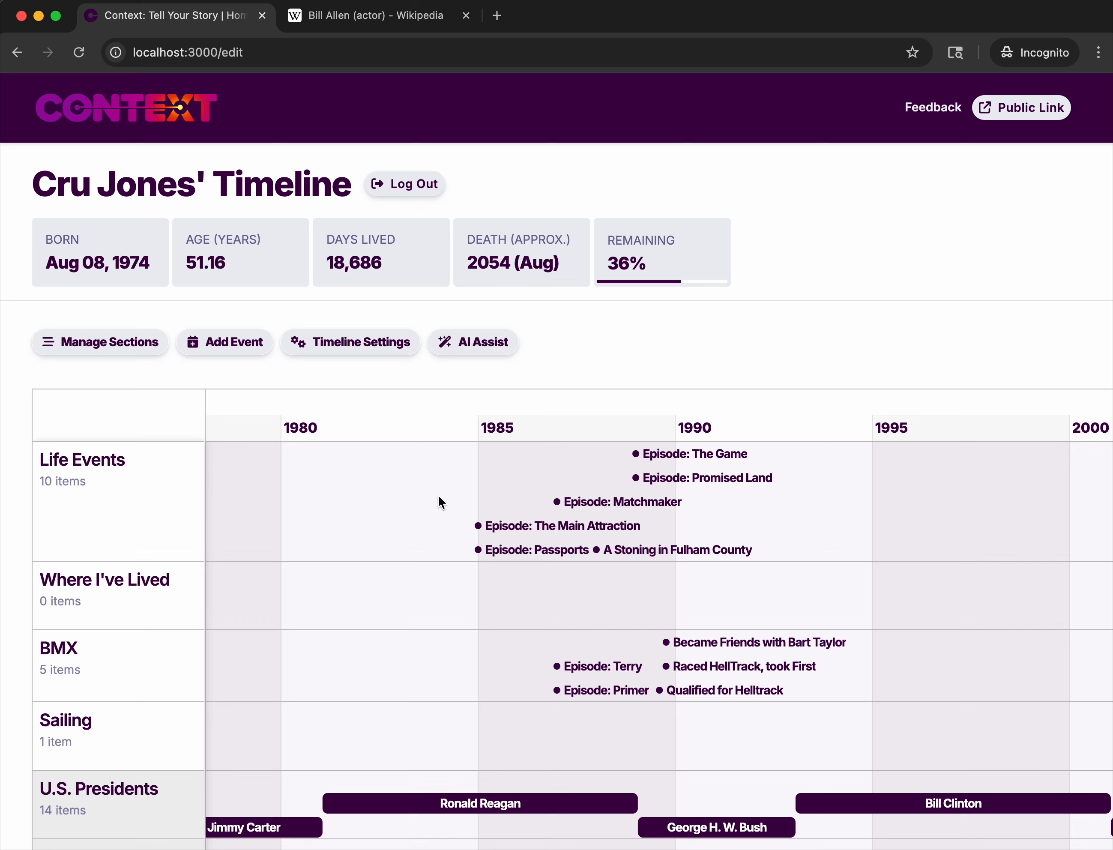
{"action": "mouse_move", "coordinate": [580, 503]}
{"action": "mouse_move", "coordinate": [682, 480]}
{"action": "left_click", "coordinate": [642, 477]}
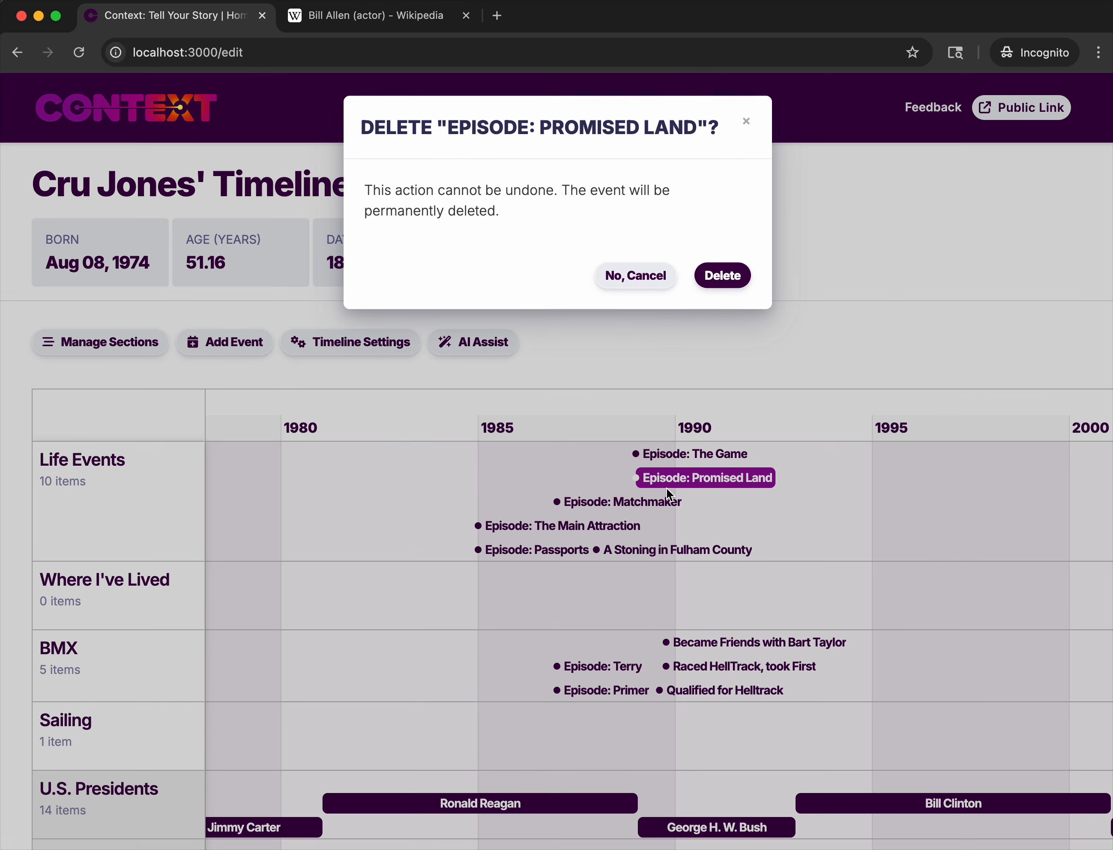
{"action": "left_click", "coordinate": [719, 277]}
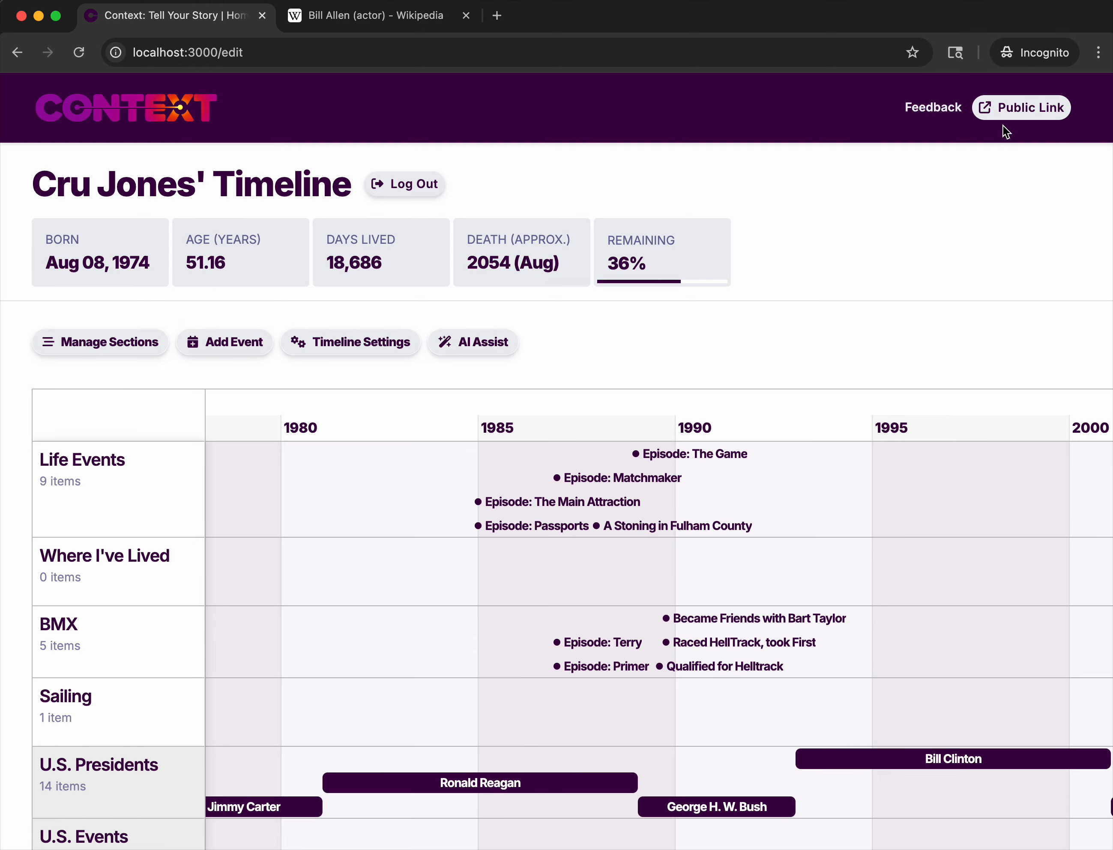
View the updated timeline through its public link and close the public page.
{"action": "left_click", "coordinate": [1019, 108]}
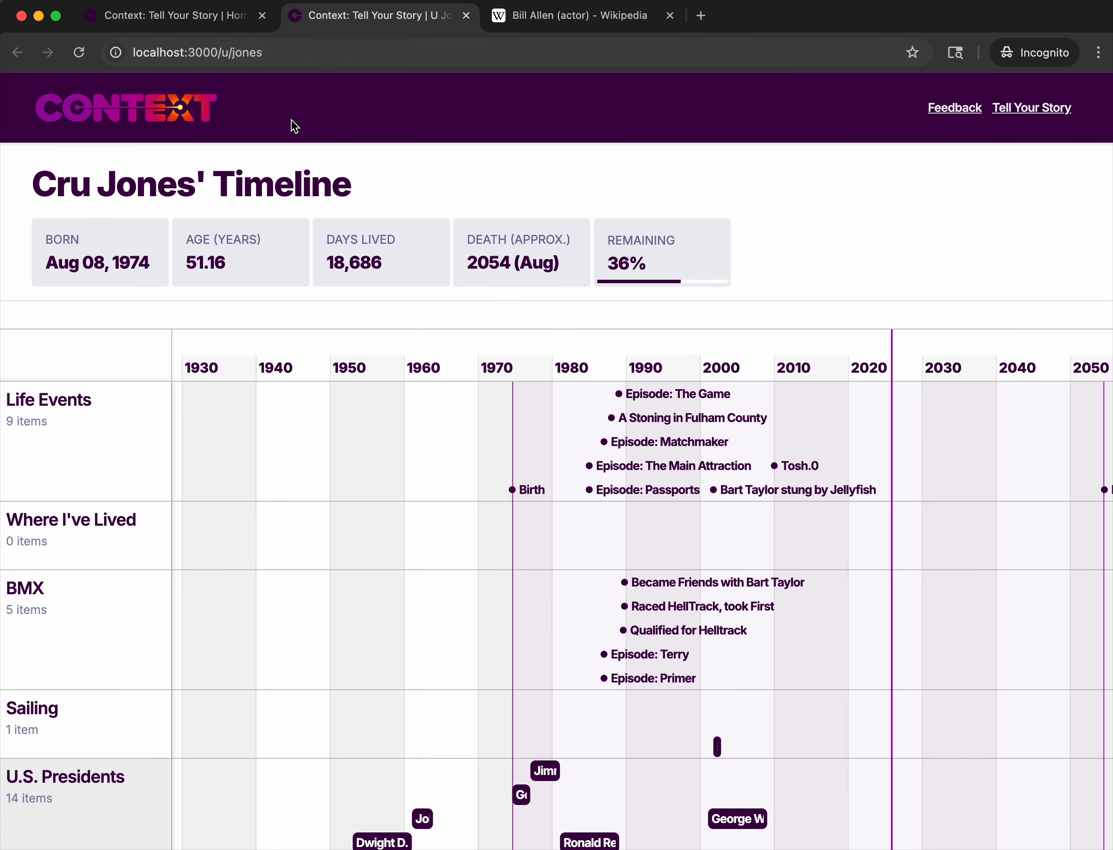
{"action": "scroll", "coordinate": [636, 528], "scroll_direction": "up", "scroll_amount": 5}
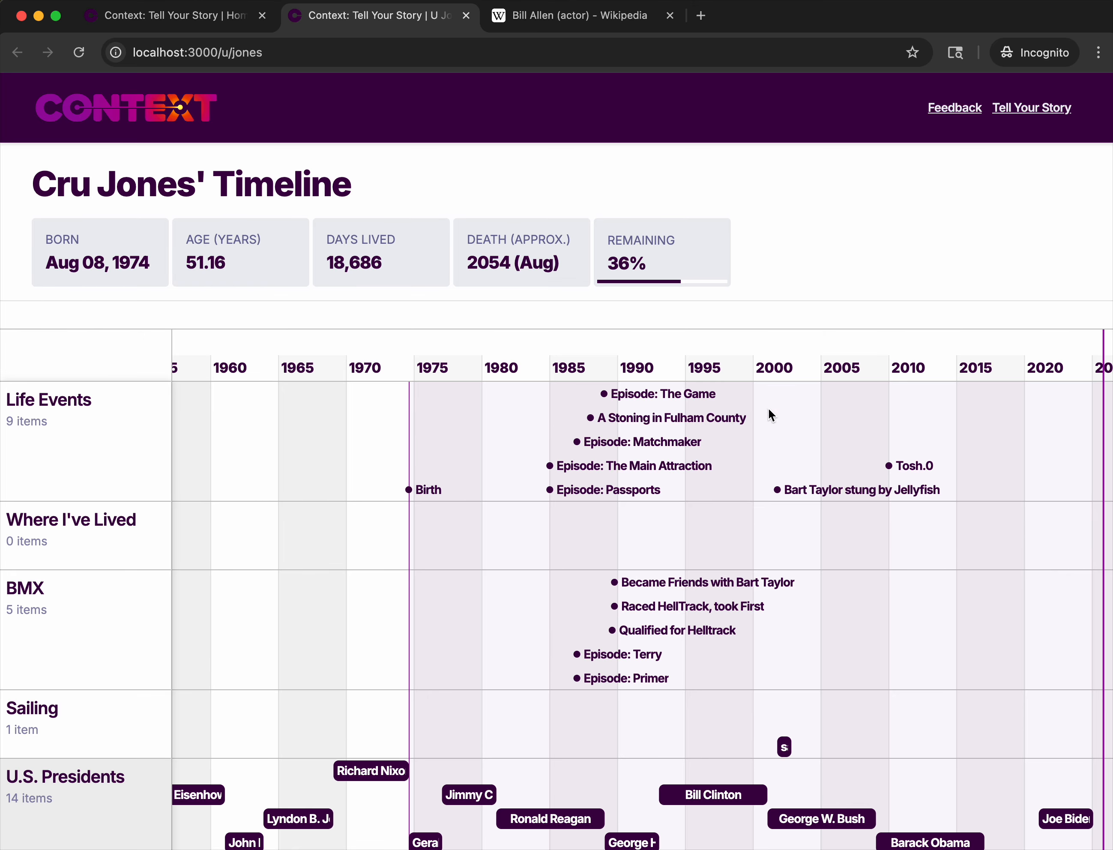
{"action": "scroll", "coordinate": [738, 545], "scroll_direction": "down", "scroll_amount": 5}
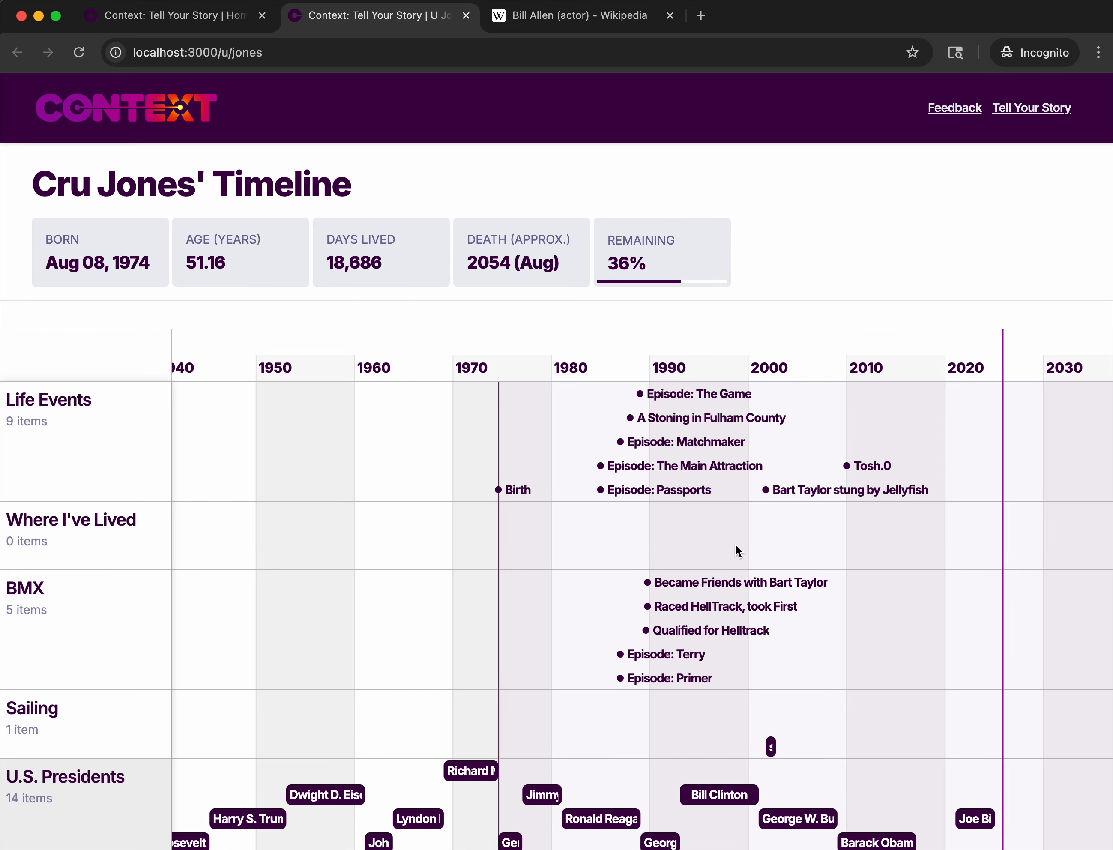
{"action": "left_click", "coordinate": [467, 16]}
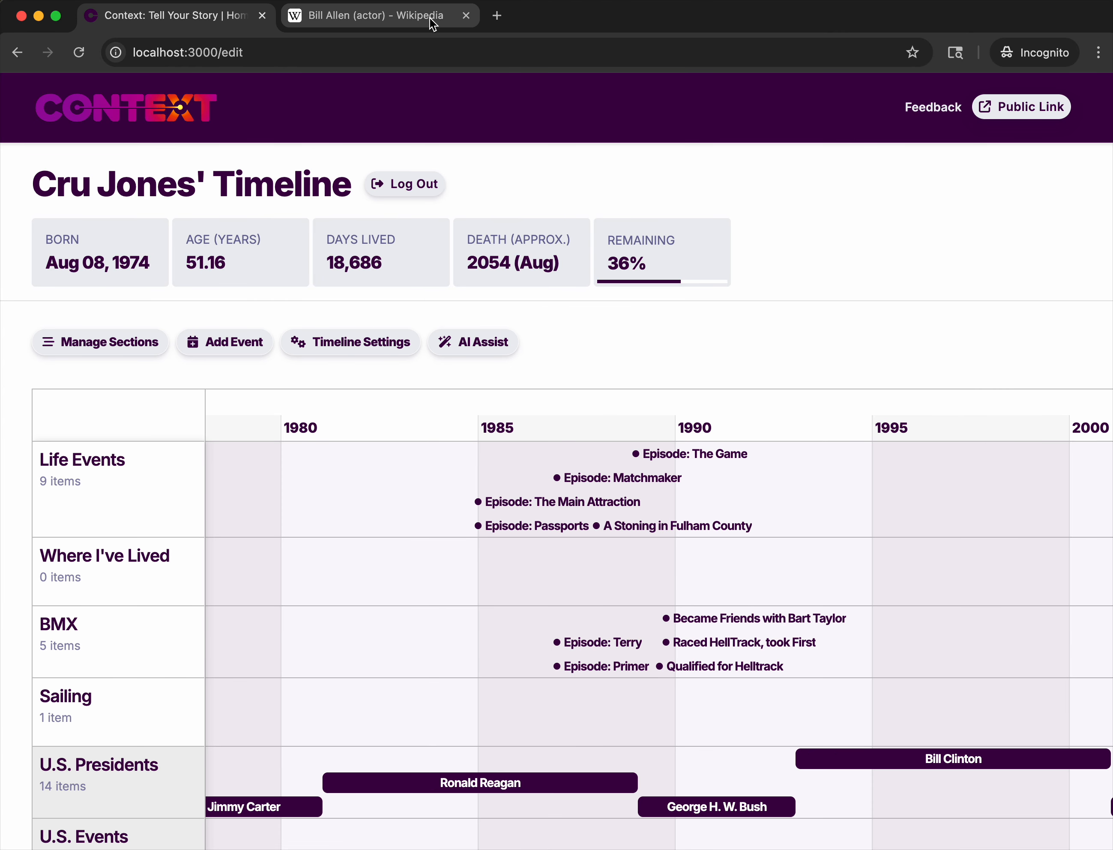
Open AI Assist and begin the event text with "i joined karate club in 1981,".
{"action": "left_click", "coordinate": [470, 347]}
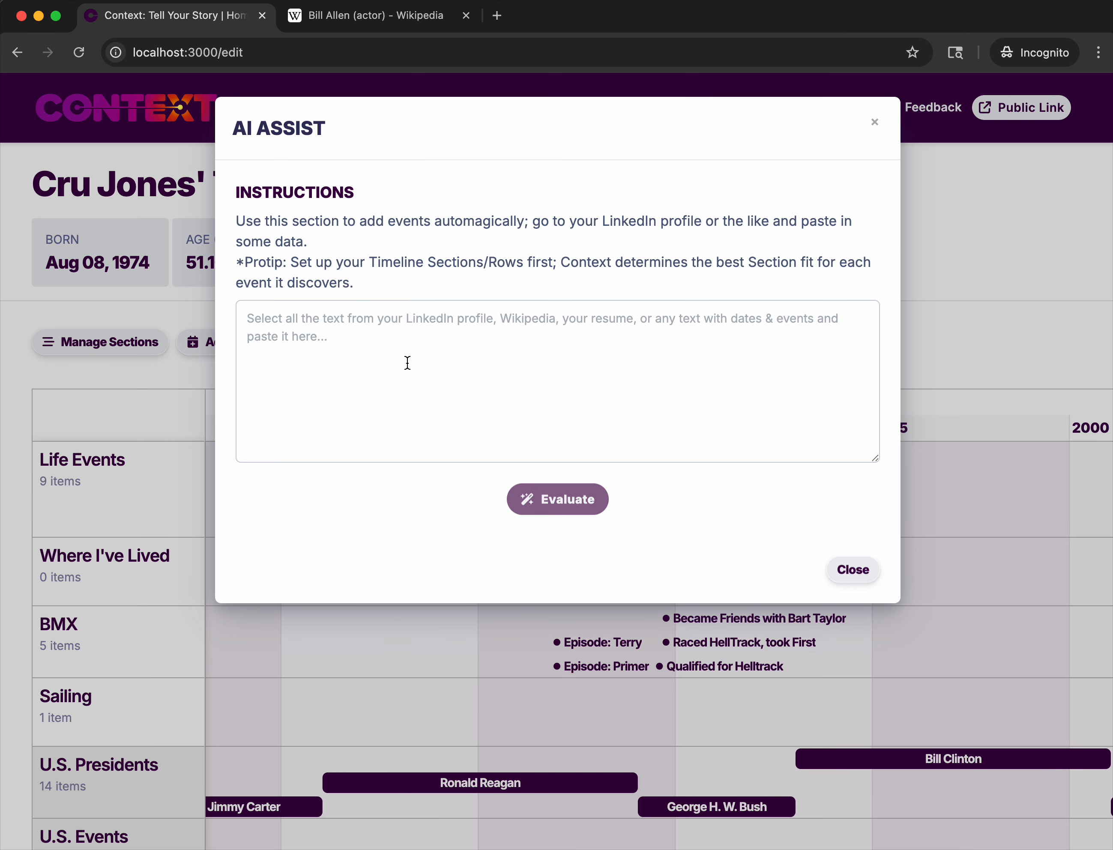
{"action": "left_click", "coordinate": [405, 344]}
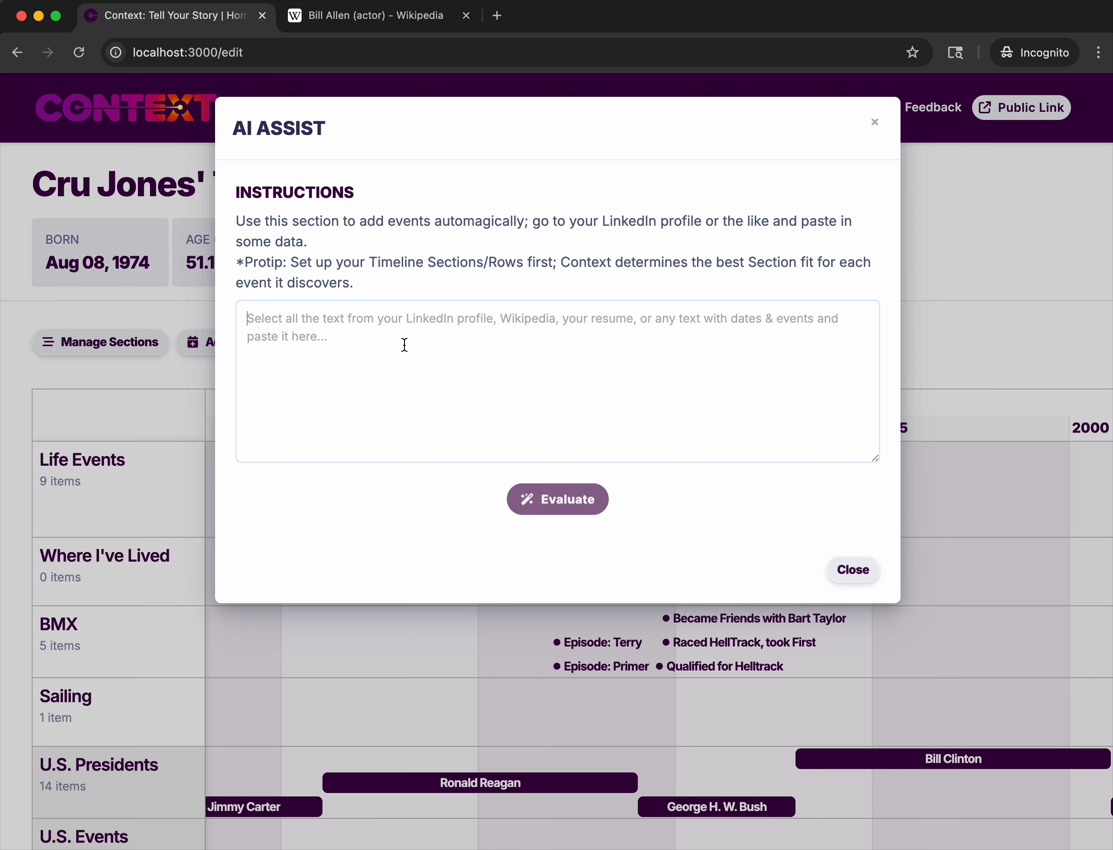
{"action": "type", "text": "i won helltra"}
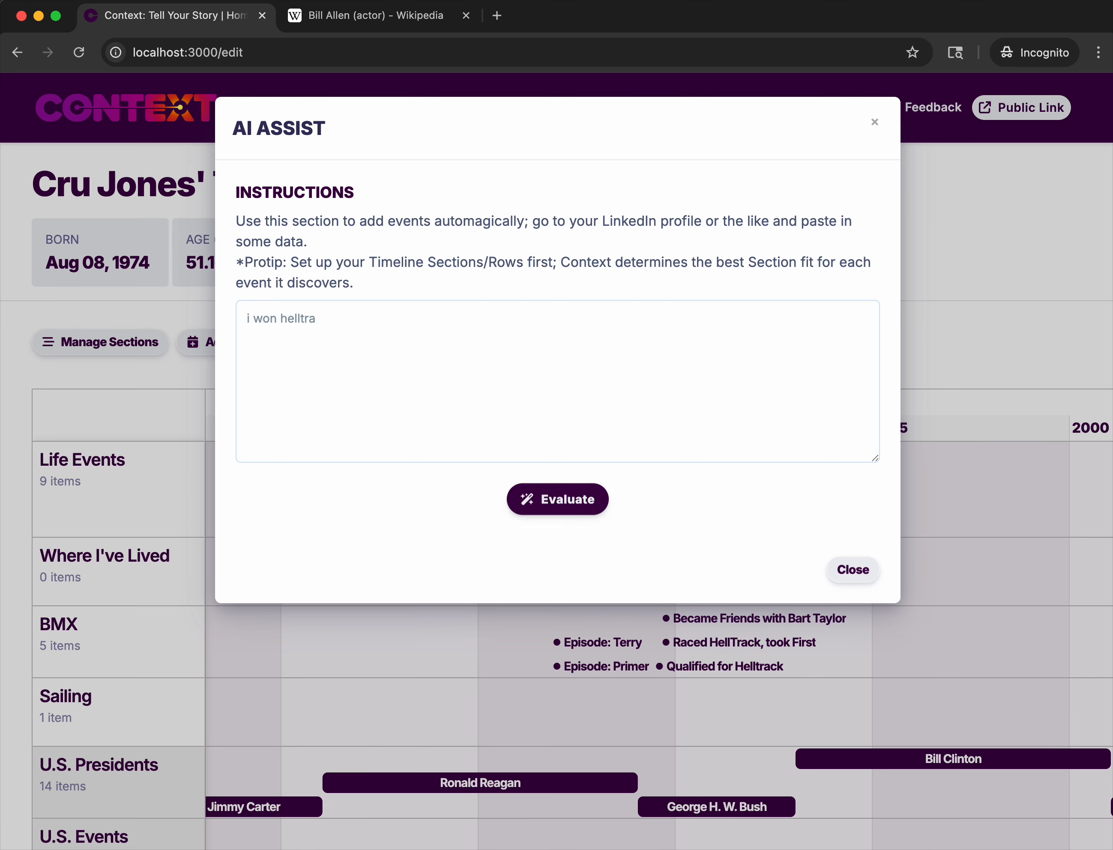
{"action": "key", "text": "super+a"}
{"action": "type", "text": "i joined karate club in 1981, "}
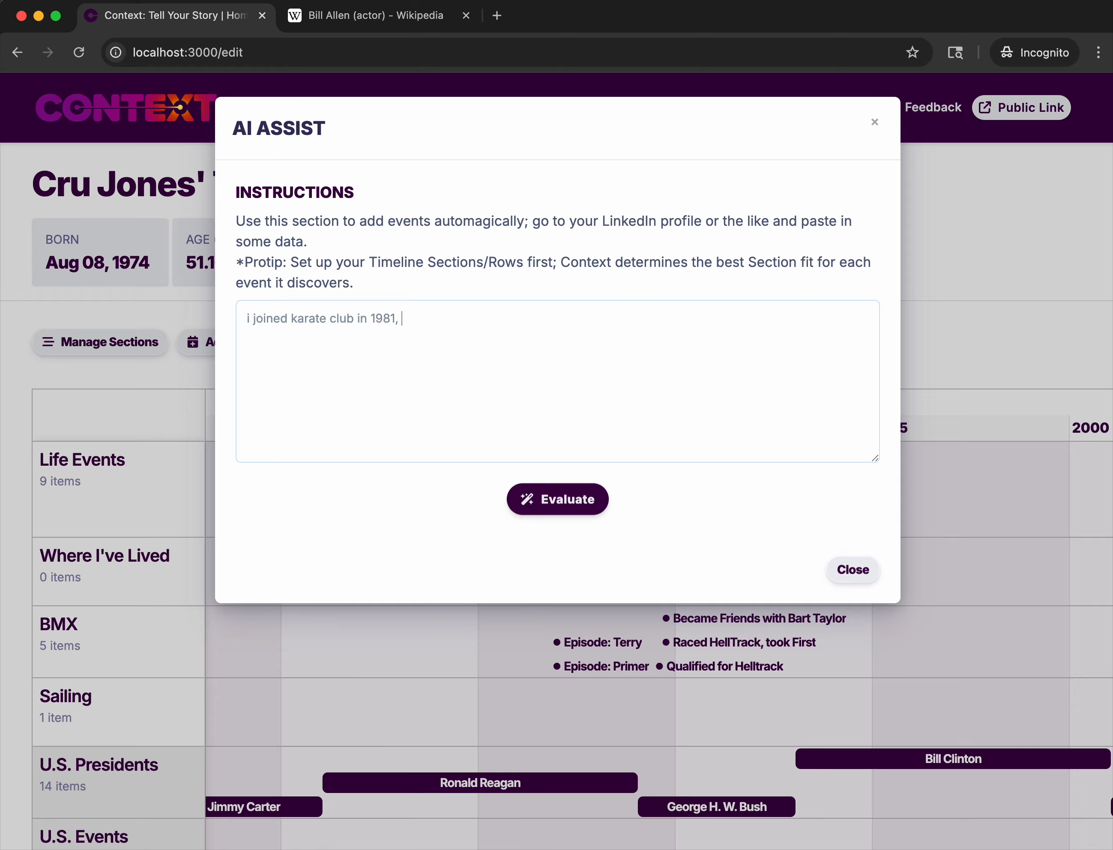
{"action": "type", "text": "then went to summer camp "}
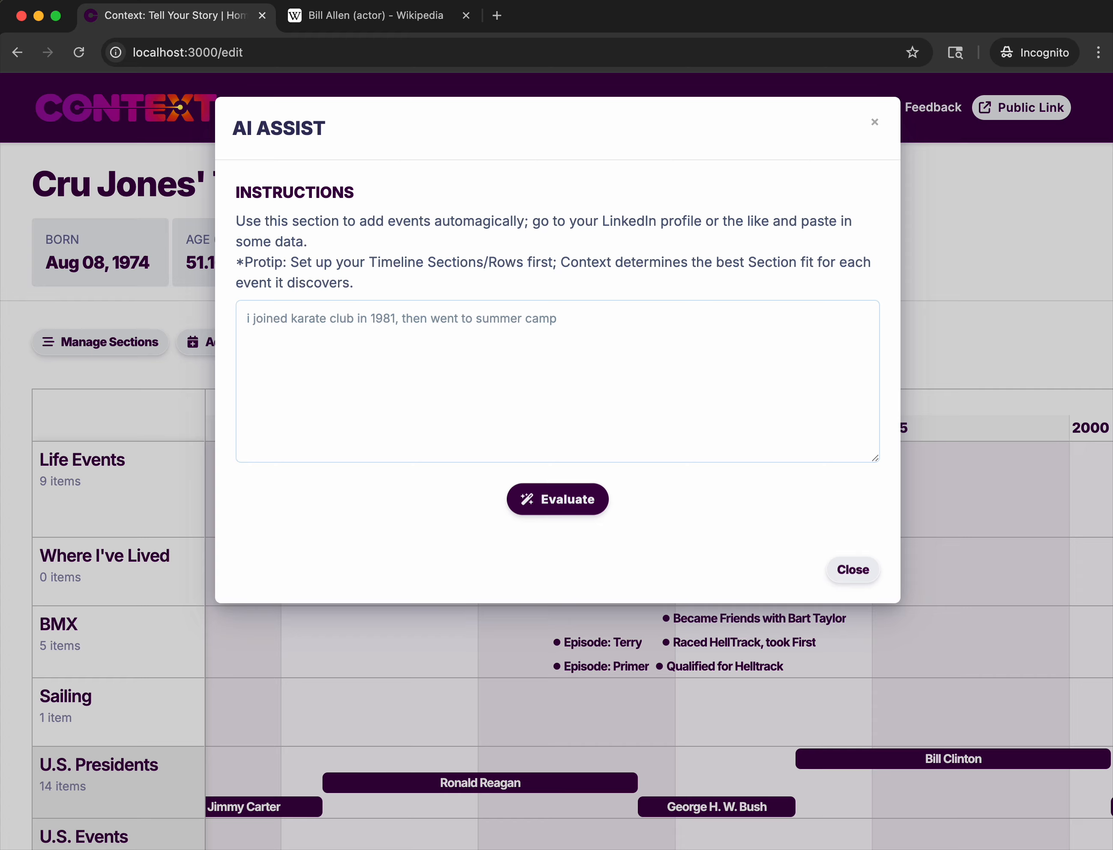
{"action": "type", "text": "in 1982, then i lived in flor"}
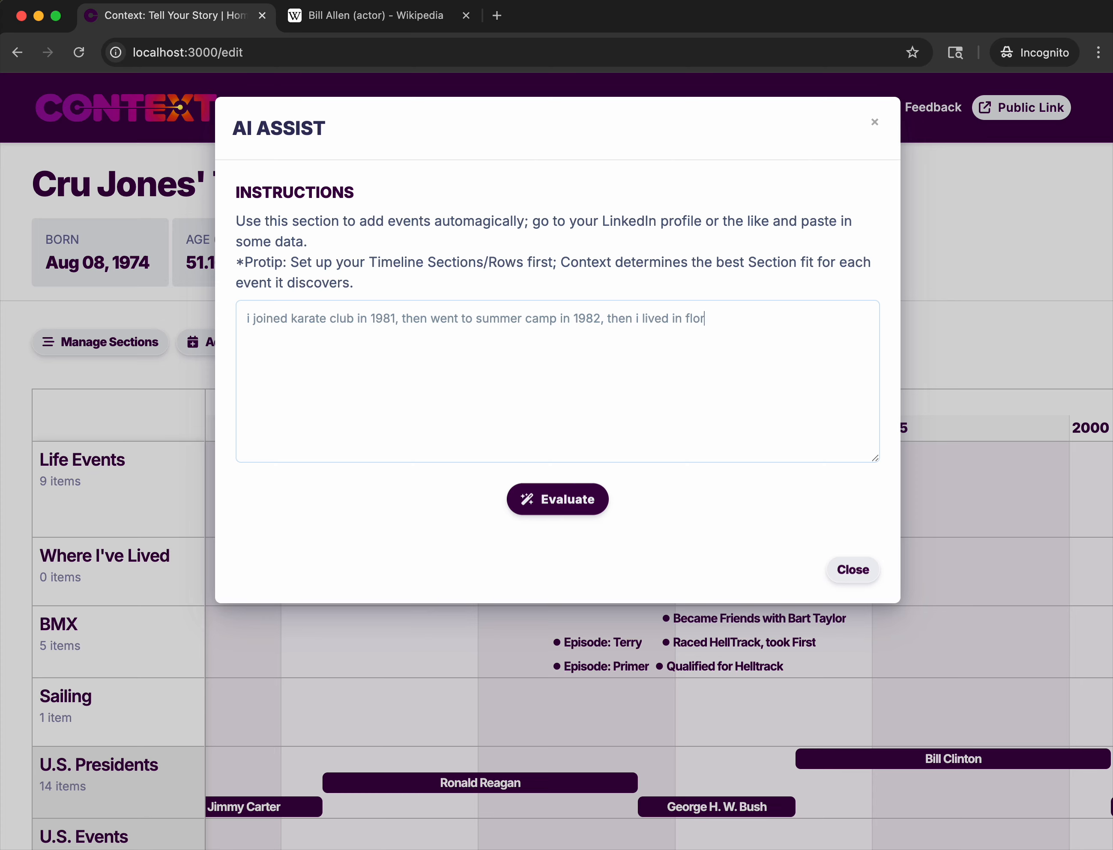
{"action": "type", "text": "ida from 1983 to 1990"}
Continue the text with "then went to summer camp in 1982, then i lived in florida from 1983 to 1990" and evaluate it.
{"action": "left_click", "coordinate": [544, 499]}
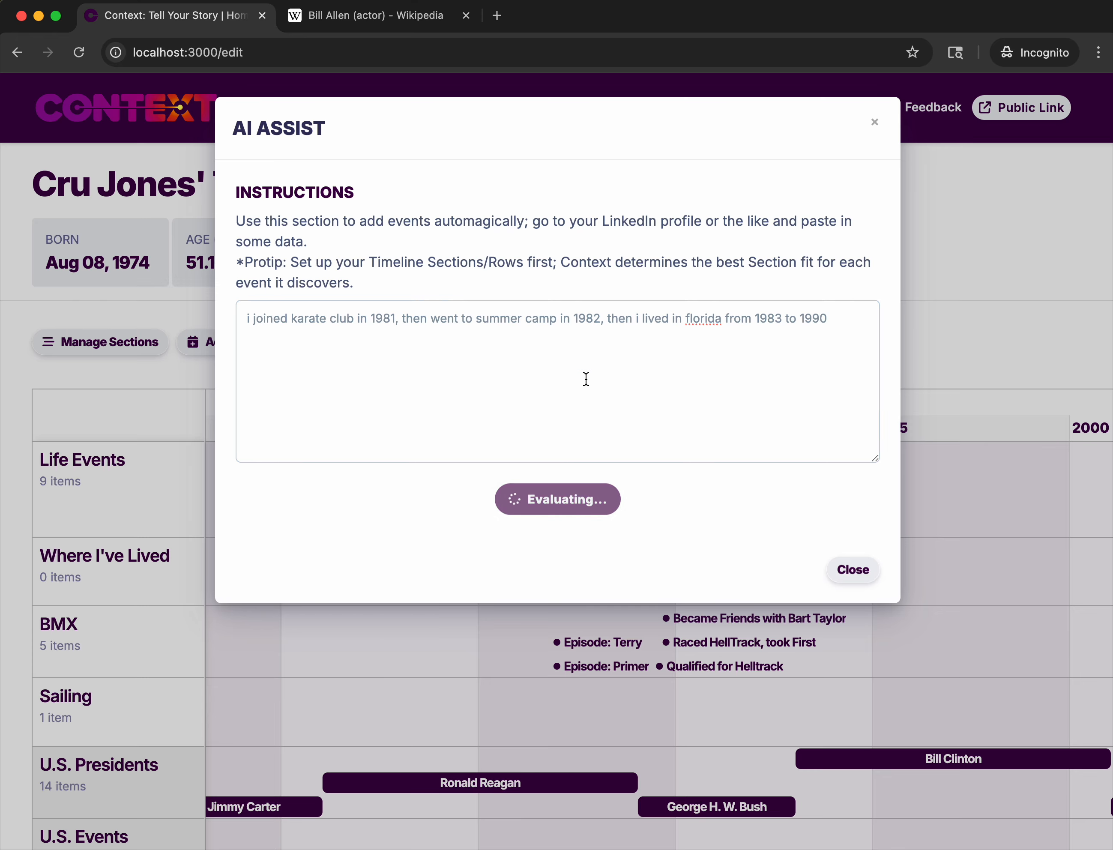
Add Joined Karate Club and Summer Camp to Life Events and Lived in Florida to Where I've Lived, and close AI Assist.
{"action": "scroll", "coordinate": [427, 525], "scroll_direction": "down", "scroll_amount": 4}
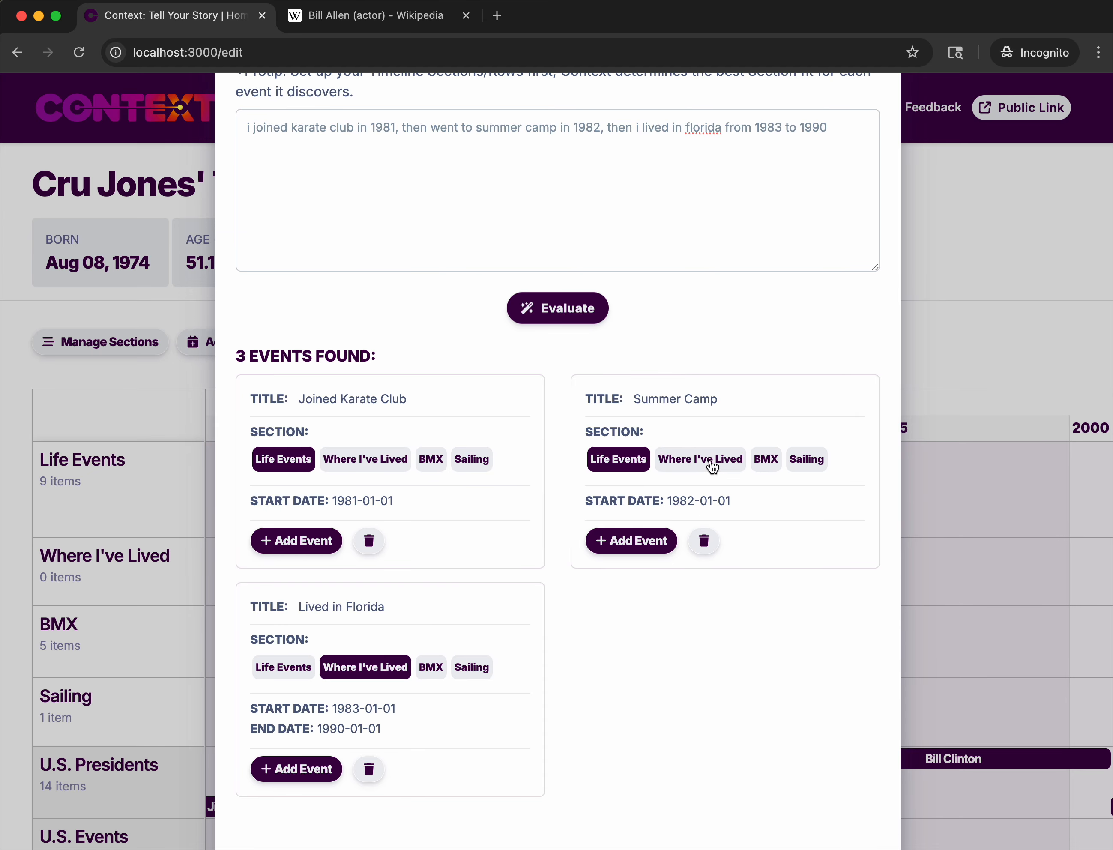
{"action": "left_click", "coordinate": [305, 769]}
{"action": "left_click", "coordinate": [298, 732]}
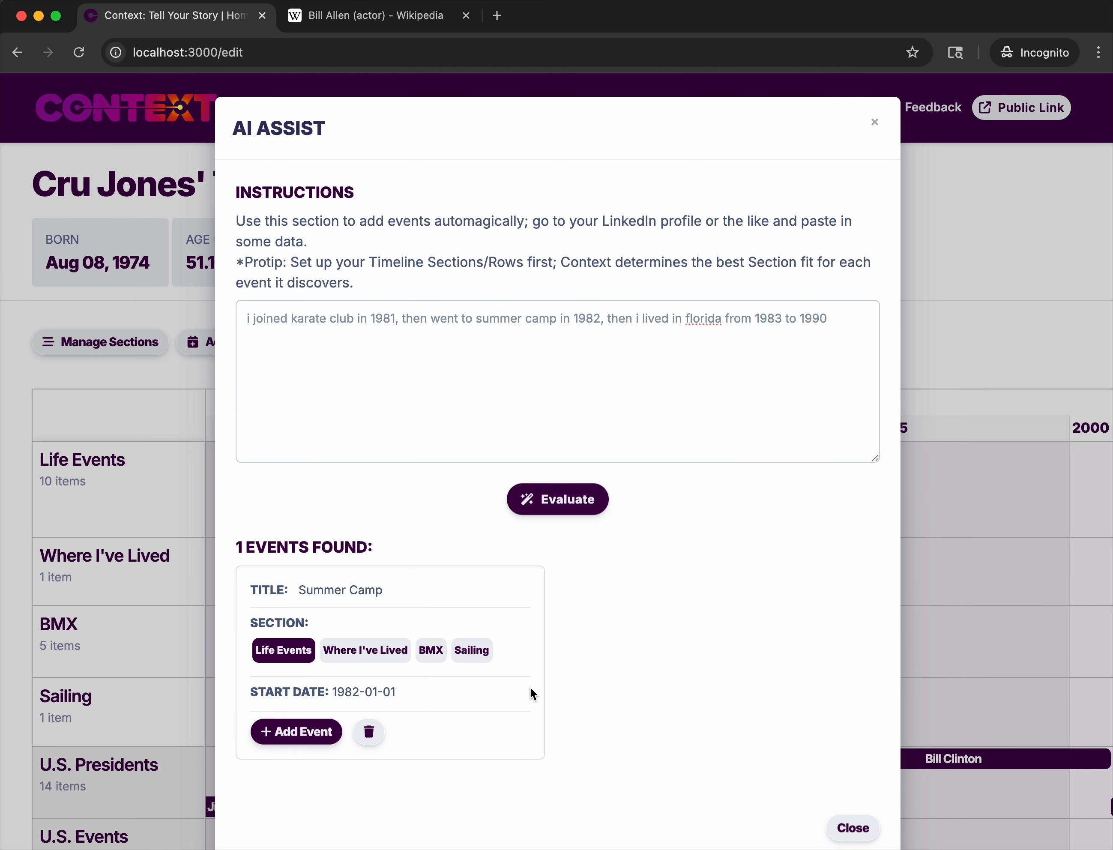
{"action": "left_click", "coordinate": [302, 736]}
{"action": "left_click", "coordinate": [841, 580]}
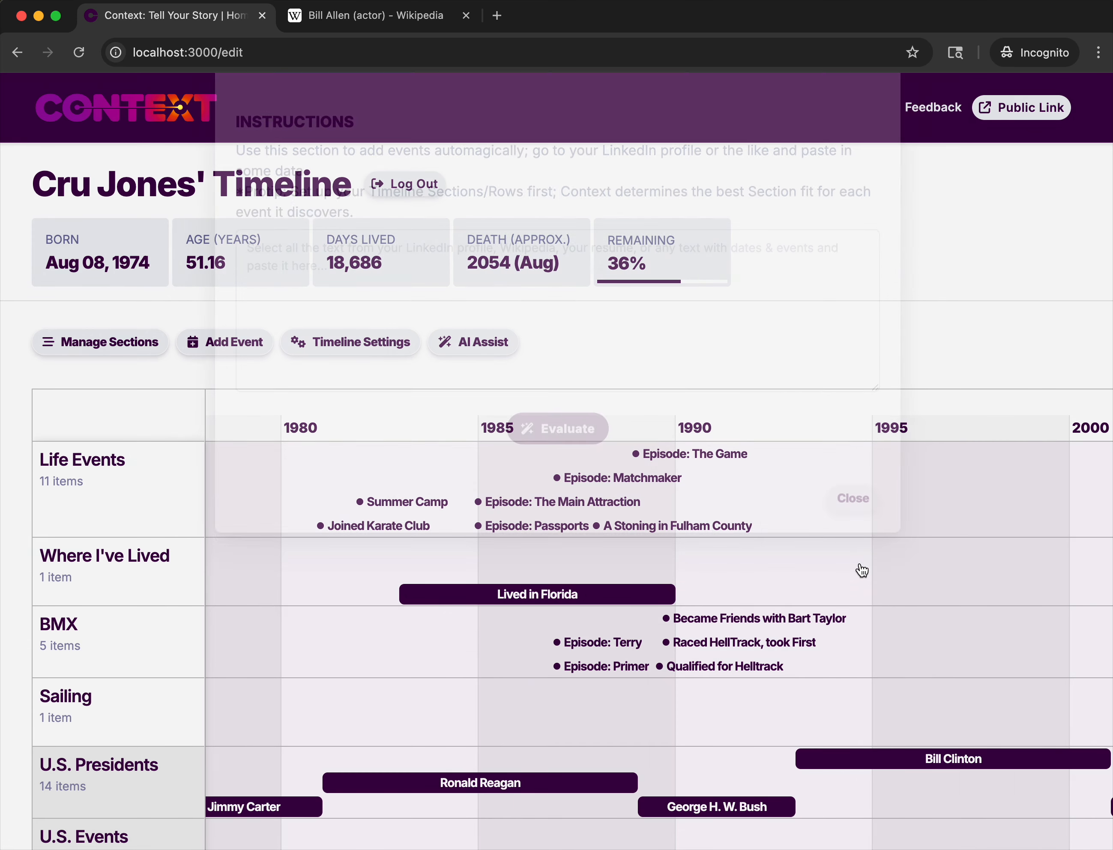
{"action": "mouse_move", "coordinate": [652, 590]}
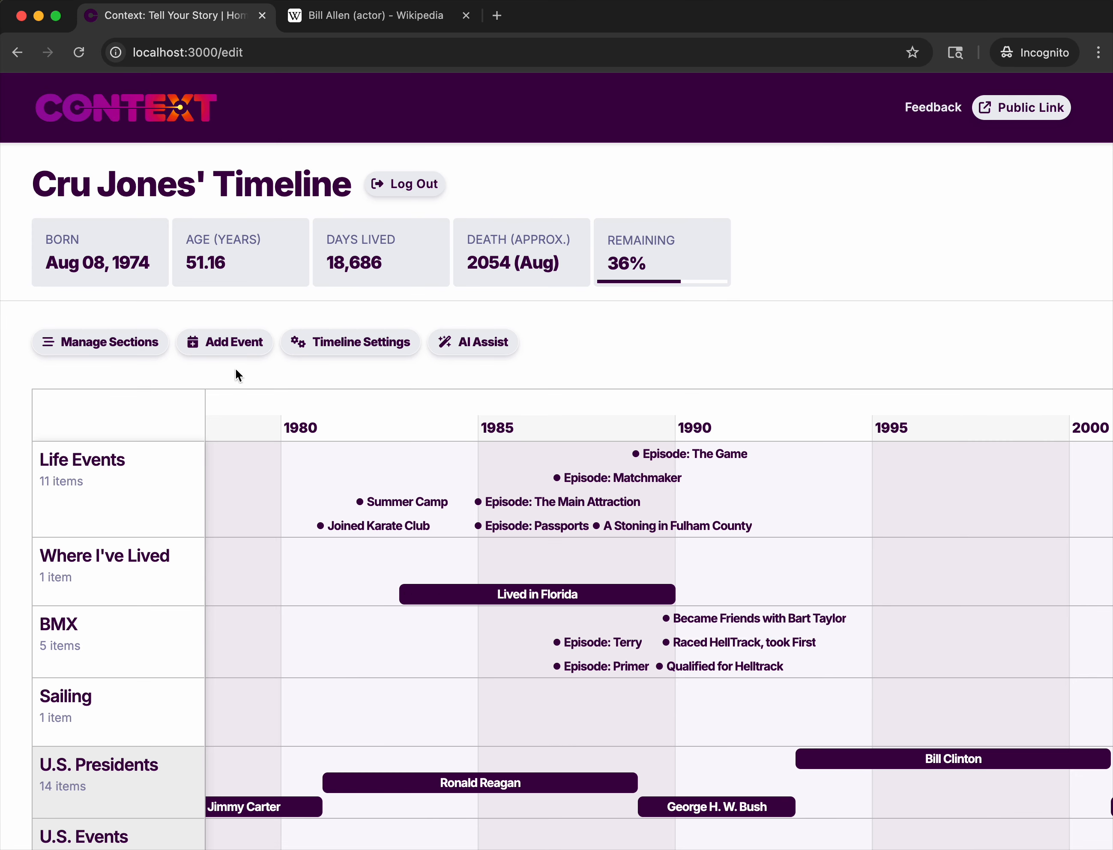
Start a new event named Mexico in the Where I've Lived section, using Lived in Florida's end date, 01/01/1990, as its start date.
{"action": "left_click", "coordinate": [228, 342]}
{"action": "left_click", "coordinate": [370, 244]}
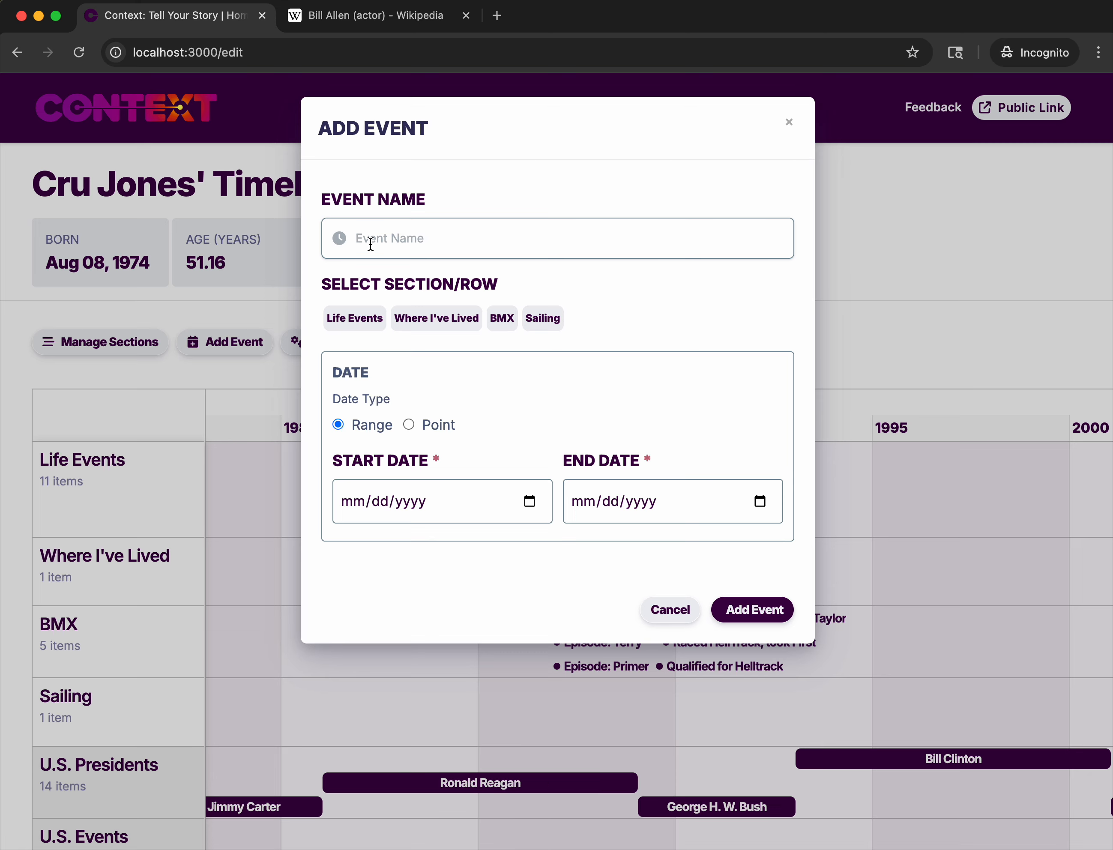
{"action": "type", "text": "Mexico"}
{"action": "left_click", "coordinate": [462, 319]}
{"action": "left_click", "coordinate": [451, 498]}
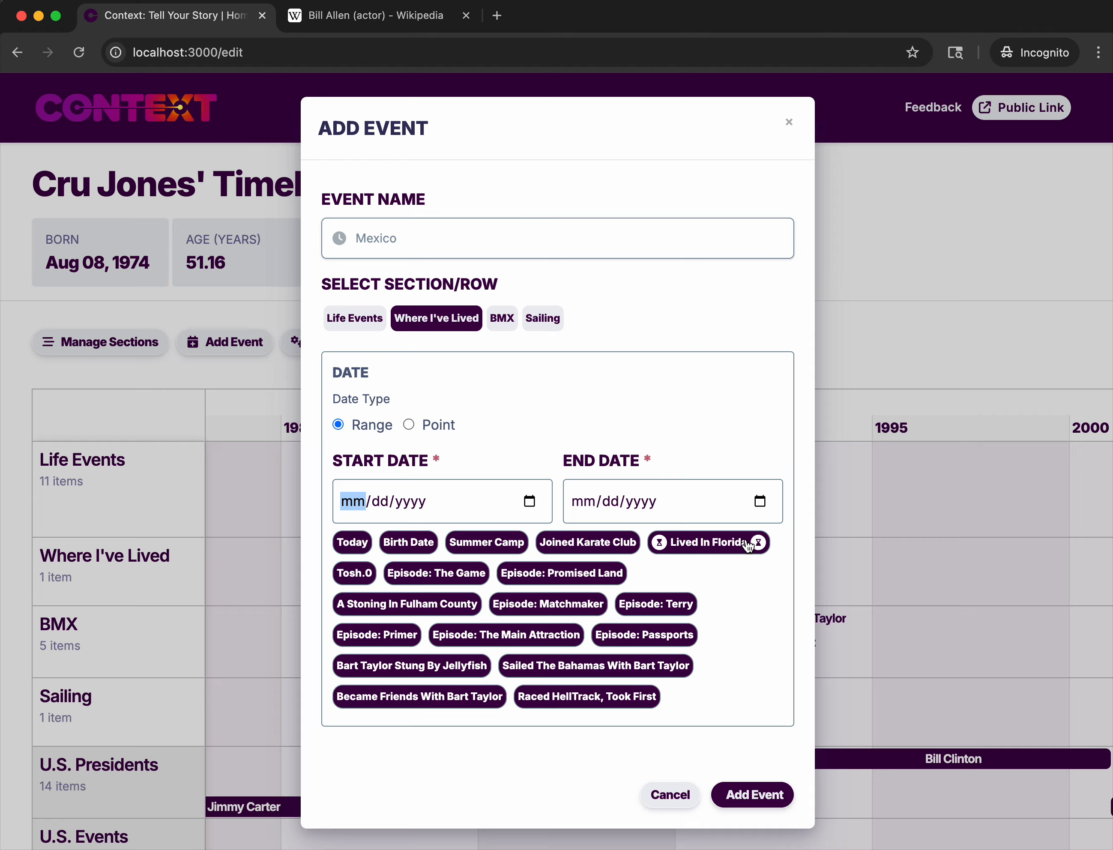
{"action": "left_click", "coordinate": [759, 544]}
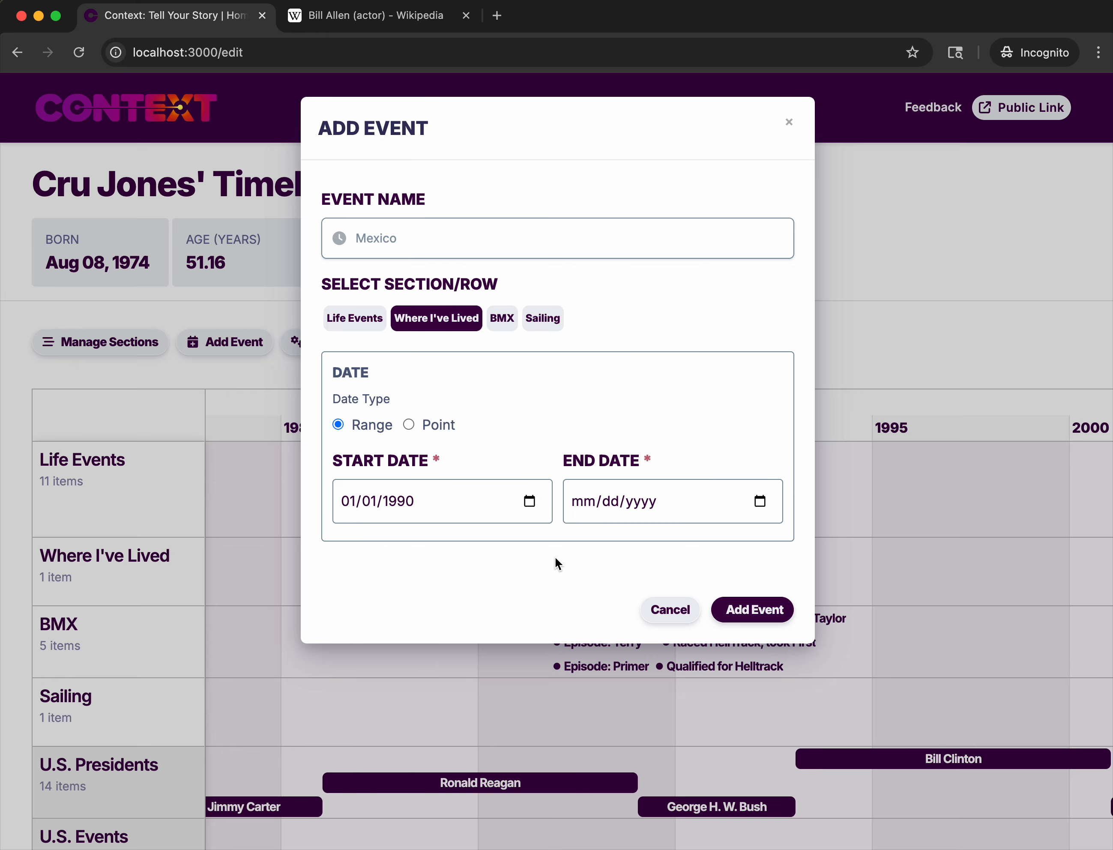
Set the Mexico event's end date to 02/03/1999 and add the event to the timeline.
{"action": "left_click", "coordinate": [587, 504]}
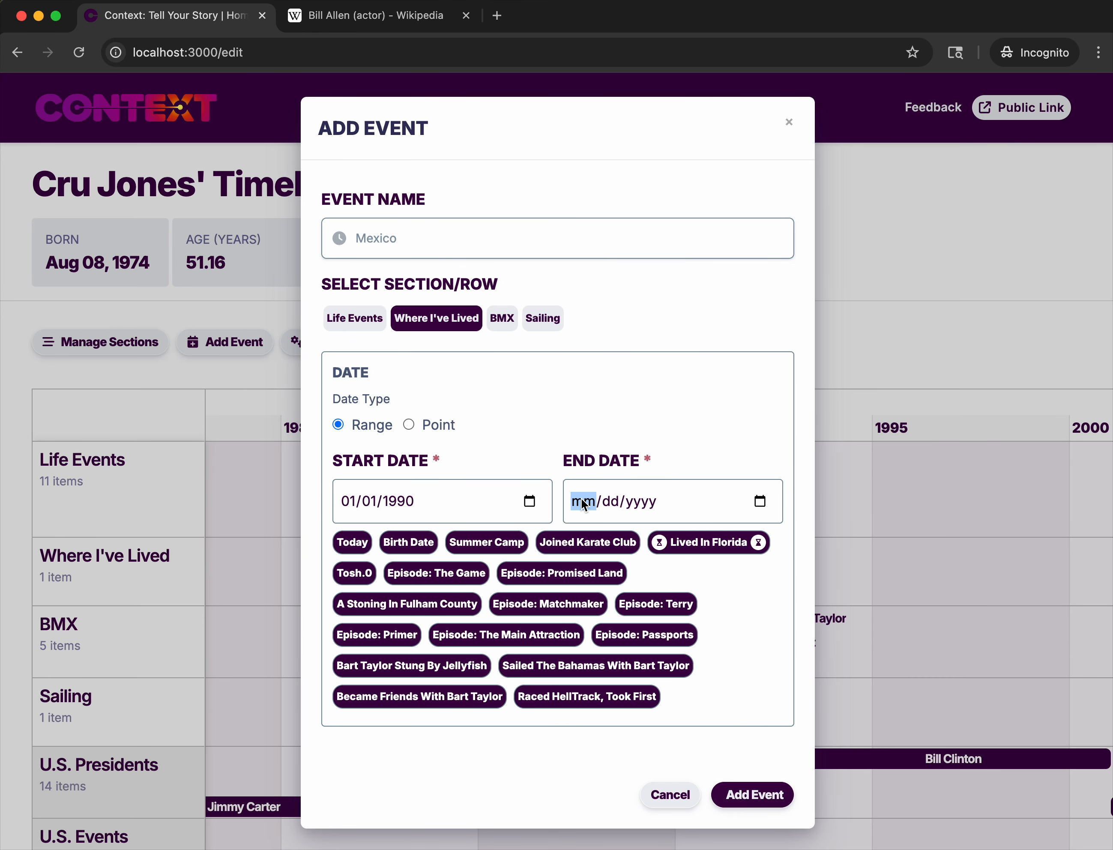
{"action": "type", "text": "02/03/1995"}
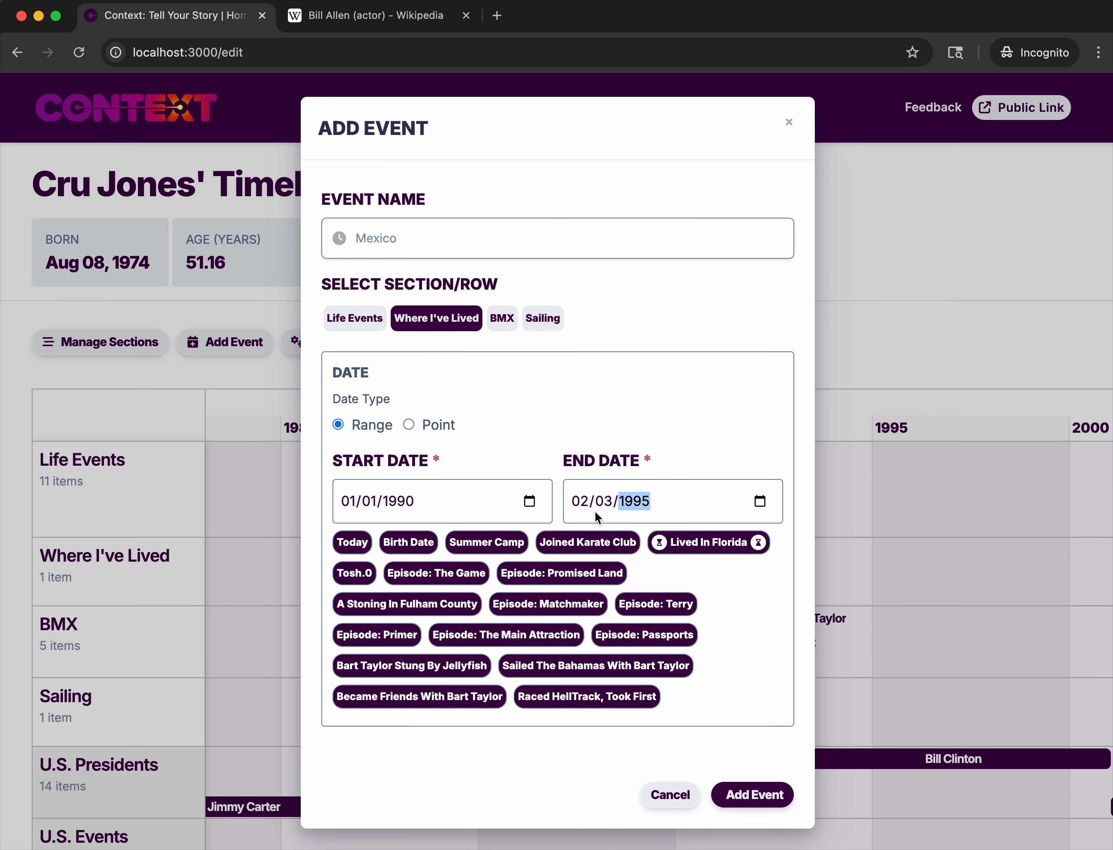
{"action": "key", "text": "Up"}
{"action": "key", "text": "Up"}
{"action": "key", "text": "Up"}
{"action": "key", "text": "Up"}
{"action": "left_click", "coordinate": [752, 794]}
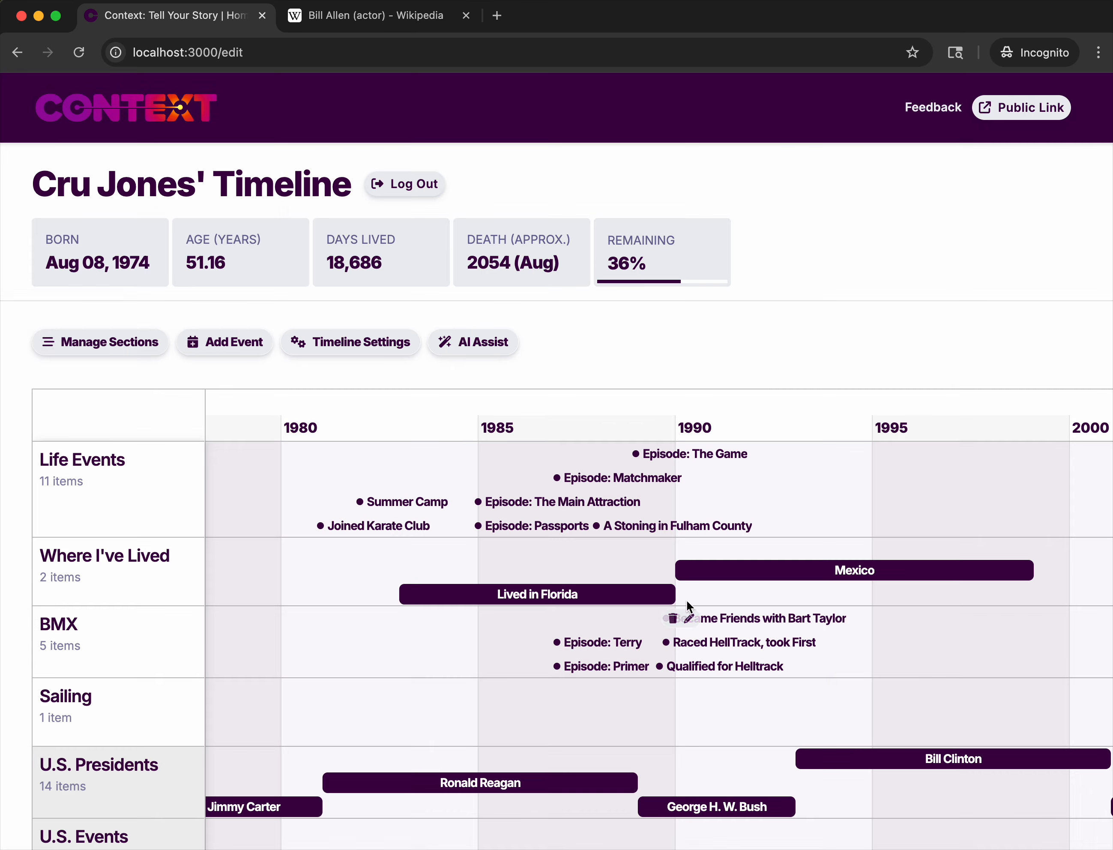
Examine how Lived in Florida and Mexico adjoin around 1990, first up close and across several decades of the timeline.
{"action": "scroll", "coordinate": [696, 587], "scroll_direction": "up", "scroll_amount": 5}
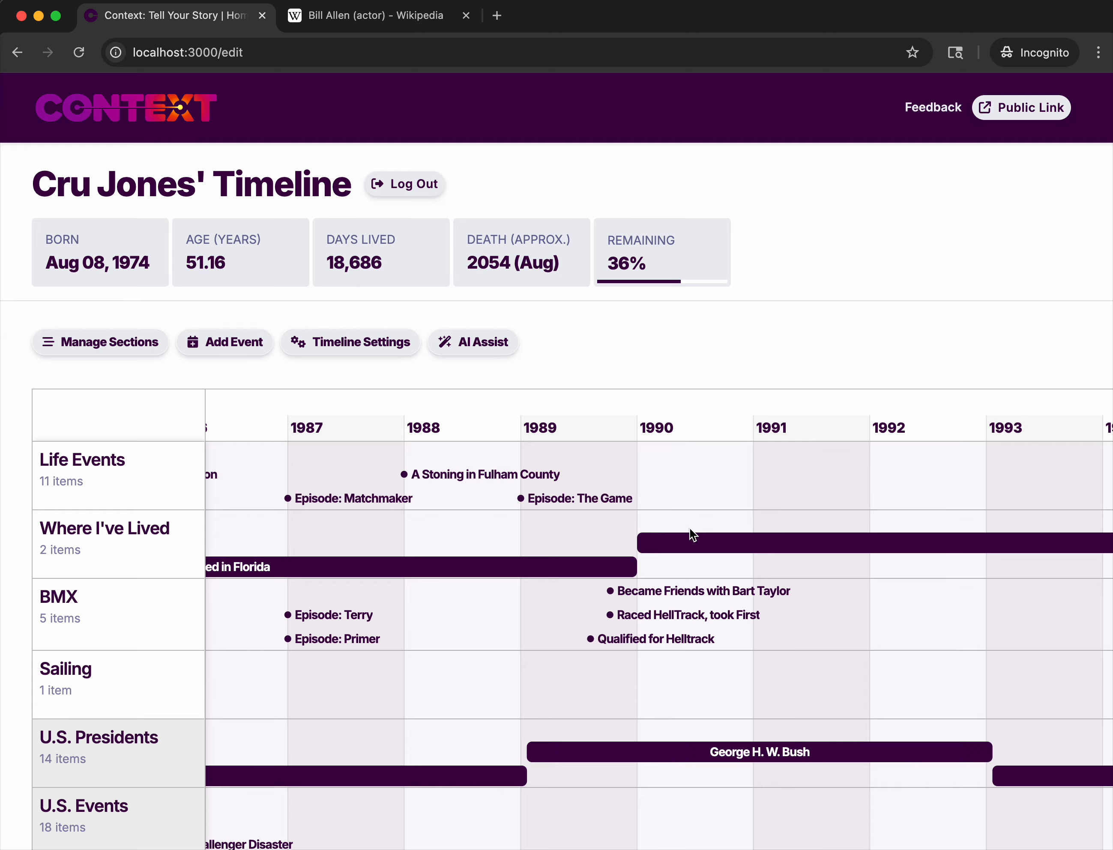
{"action": "scroll", "coordinate": [589, 560], "scroll_direction": "right", "scroll_amount": 2}
{"action": "right_click", "coordinate": [565, 550]}
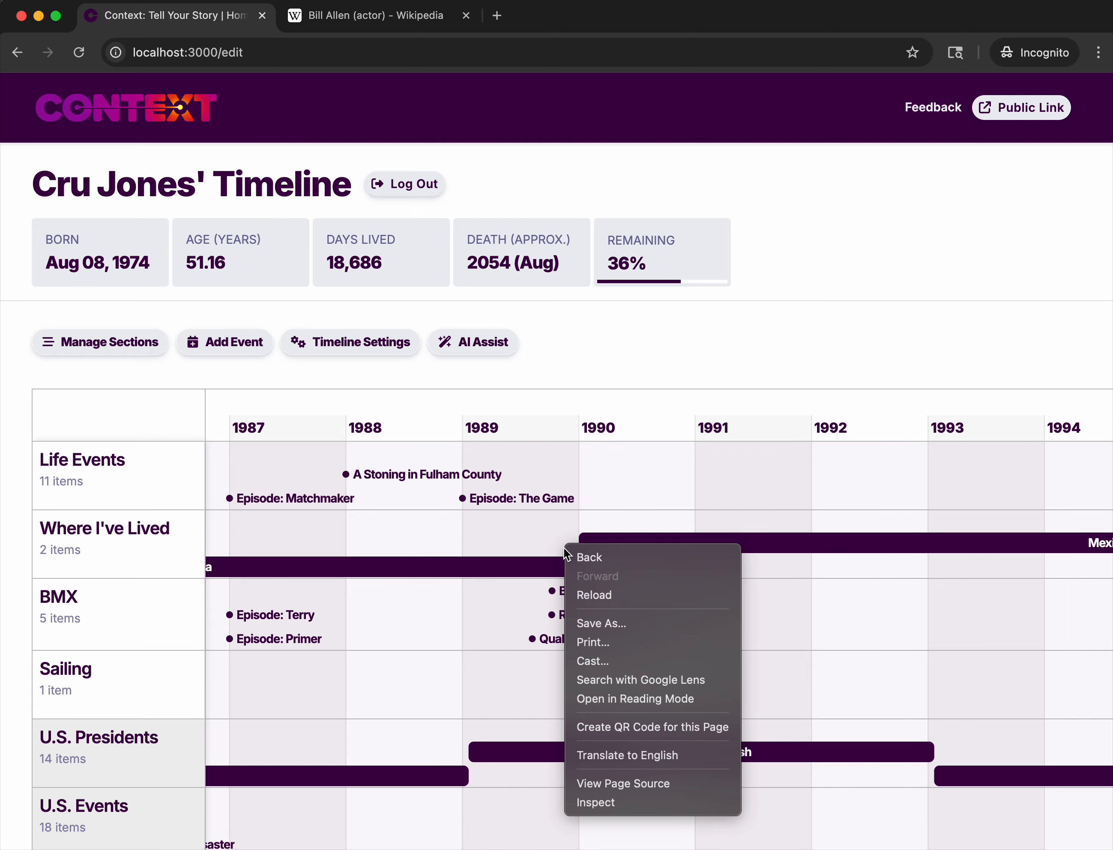
{"action": "left_click", "coordinate": [545, 540]}
{"action": "scroll", "coordinate": [545, 541], "scroll_direction": "down", "scroll_amount": 8}
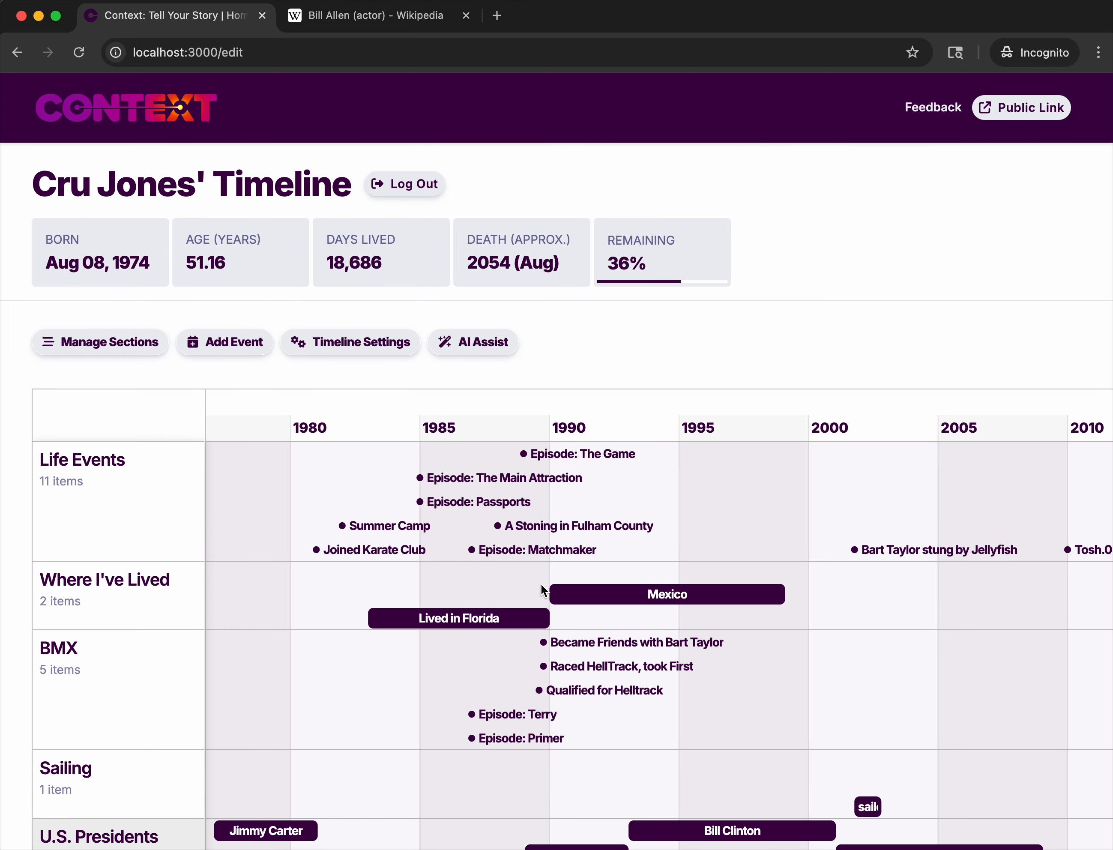
{"action": "scroll", "coordinate": [542, 585], "scroll_direction": "down", "scroll_amount": 2}
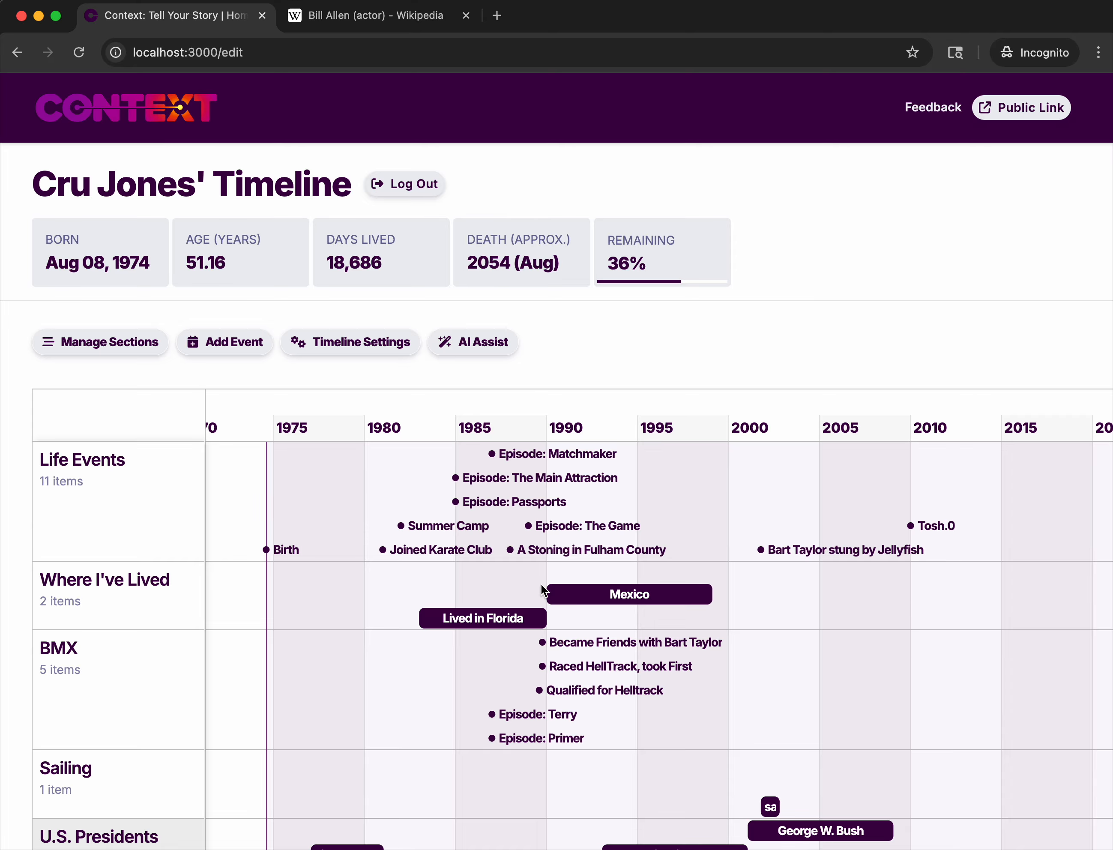
{"action": "scroll", "coordinate": [542, 586], "scroll_direction": "down", "scroll_amount": 5}
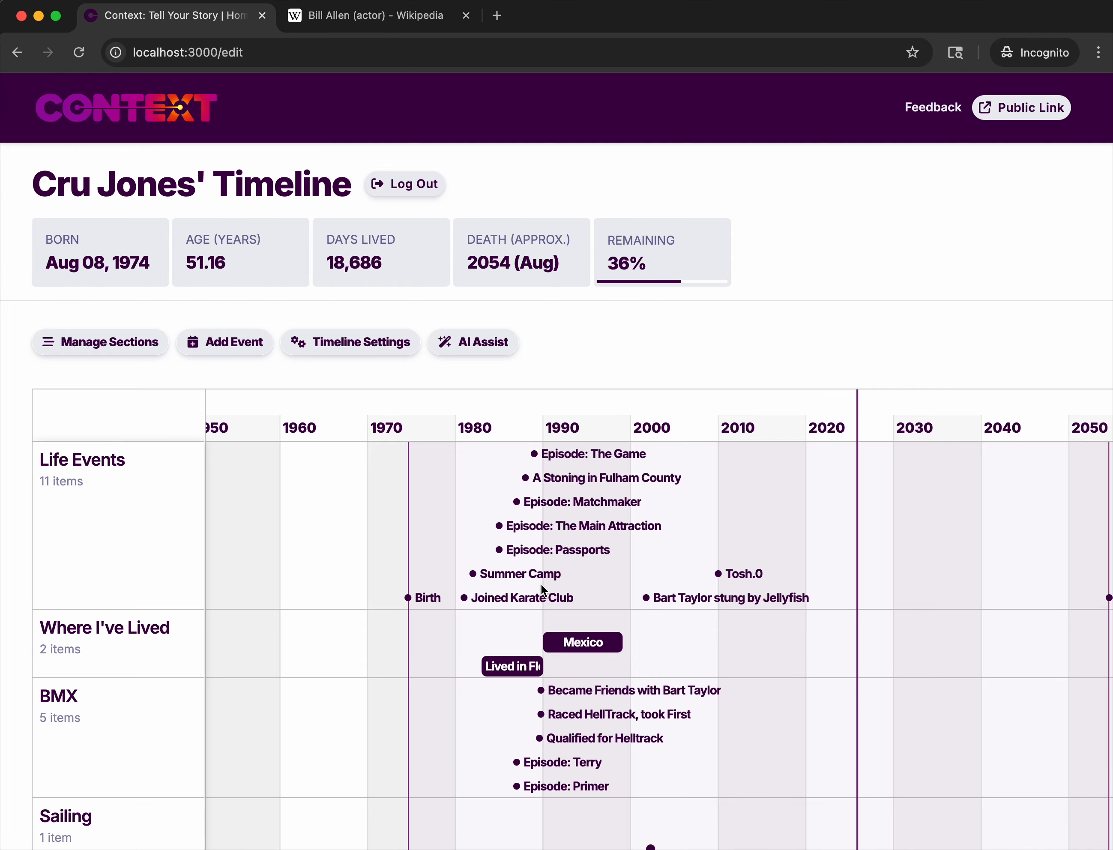
{"action": "mouse_move", "coordinate": [518, 597]}
Close the Wikipedia page and check the public URL in the timeline settings without saving any changes.
{"action": "left_click", "coordinate": [466, 15]}
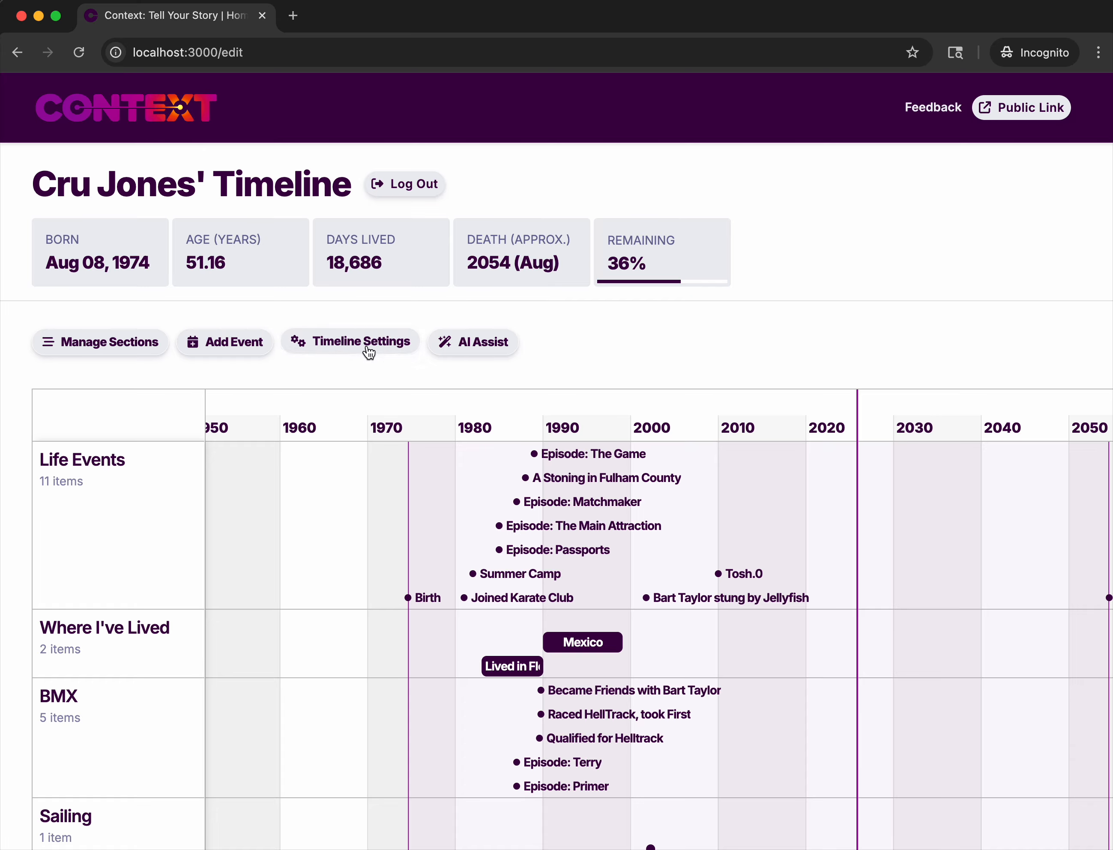
{"action": "left_click", "coordinate": [370, 350]}
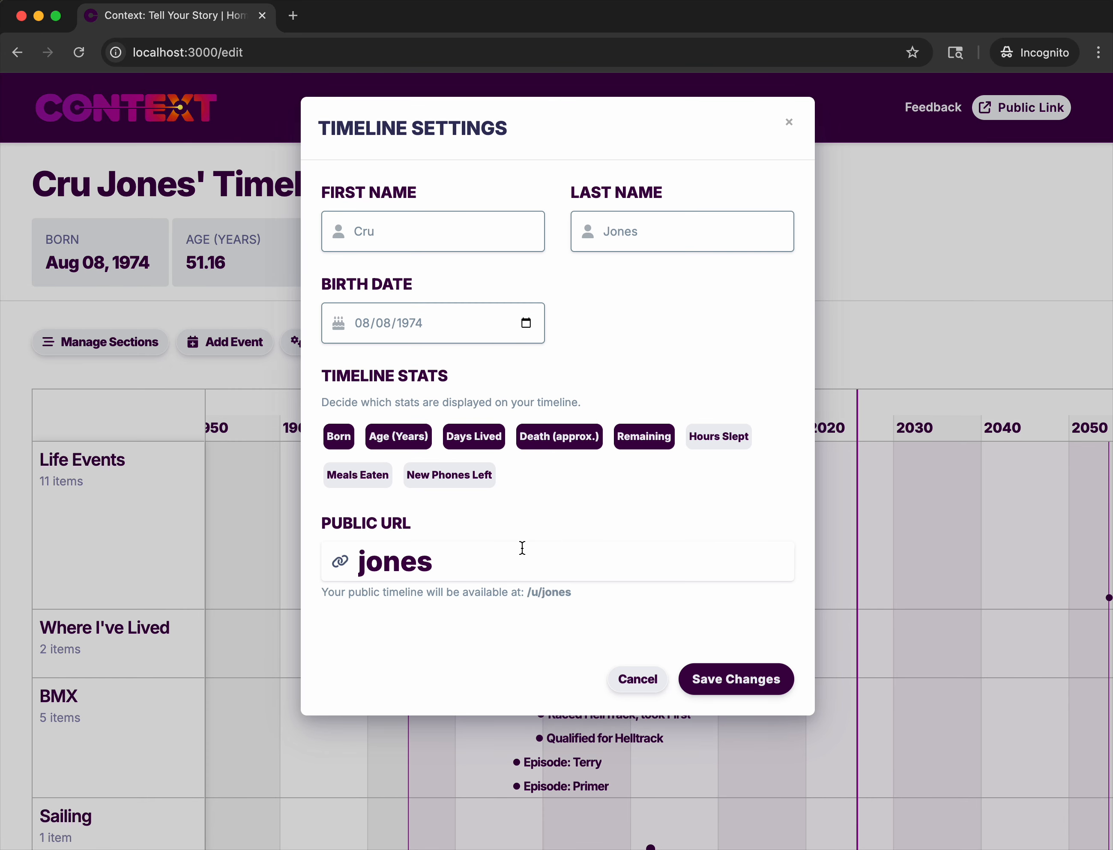
{"action": "double_click", "coordinate": [377, 567]}
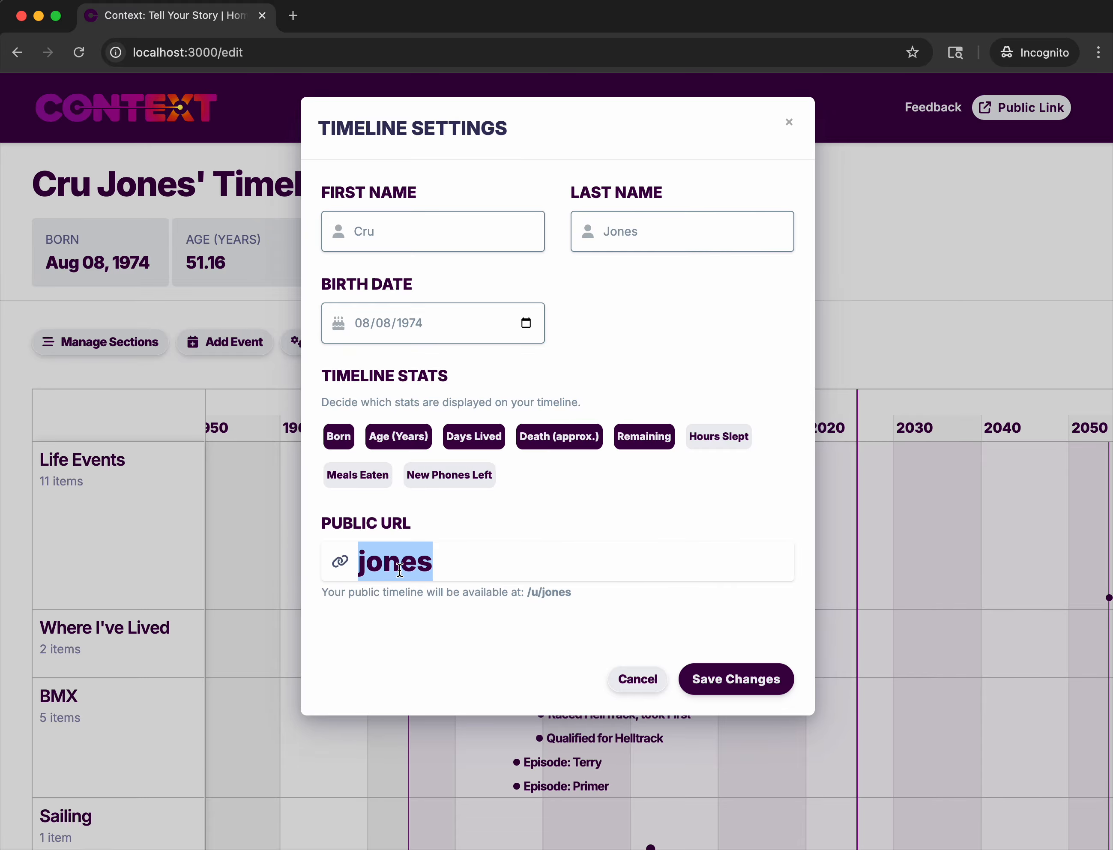
{"action": "left_click", "coordinate": [641, 678]}
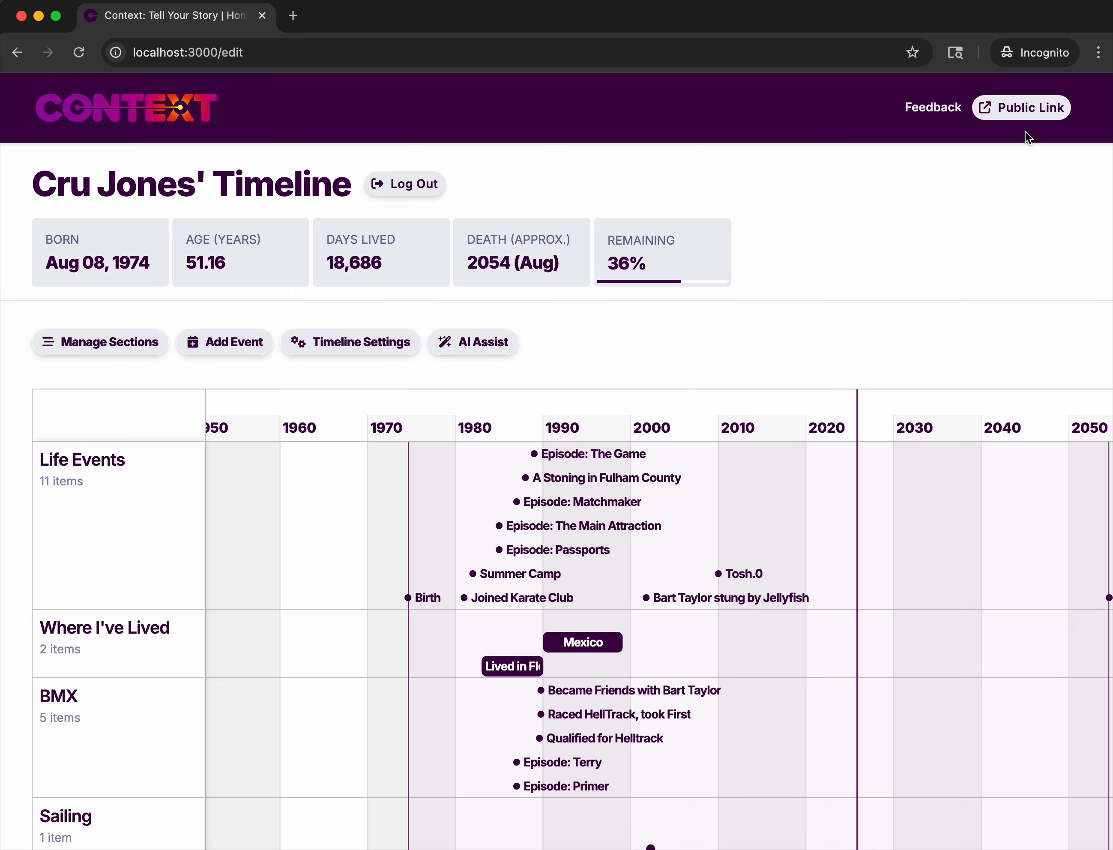
Open the timeline's public link and examine its events at different time scales, out to a range covering 1900 to 2100.
{"action": "left_click", "coordinate": [1029, 108]}
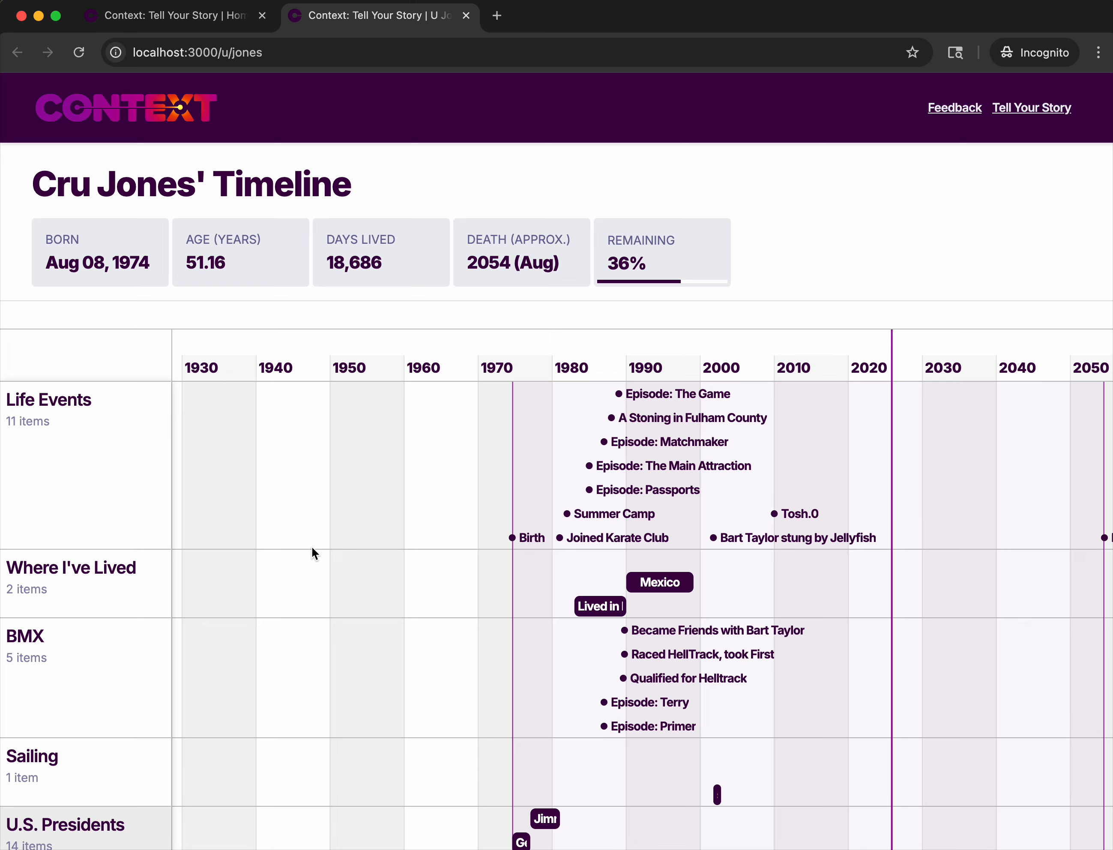
{"action": "mouse_move", "coordinate": [610, 514]}
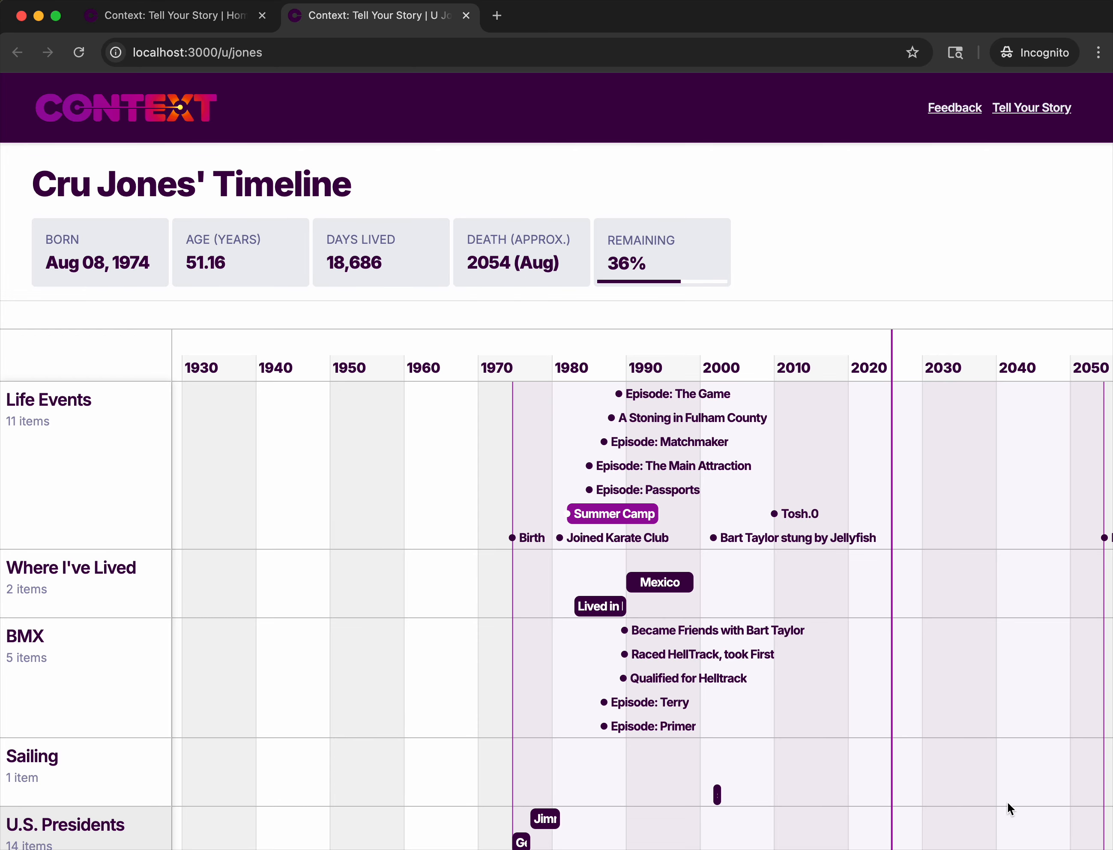
{"action": "scroll", "coordinate": [1007, 801], "scroll_direction": "down", "scroll_amount": 3}
{"action": "scroll", "coordinate": [1008, 801], "scroll_direction": "up", "scroll_amount": 4}
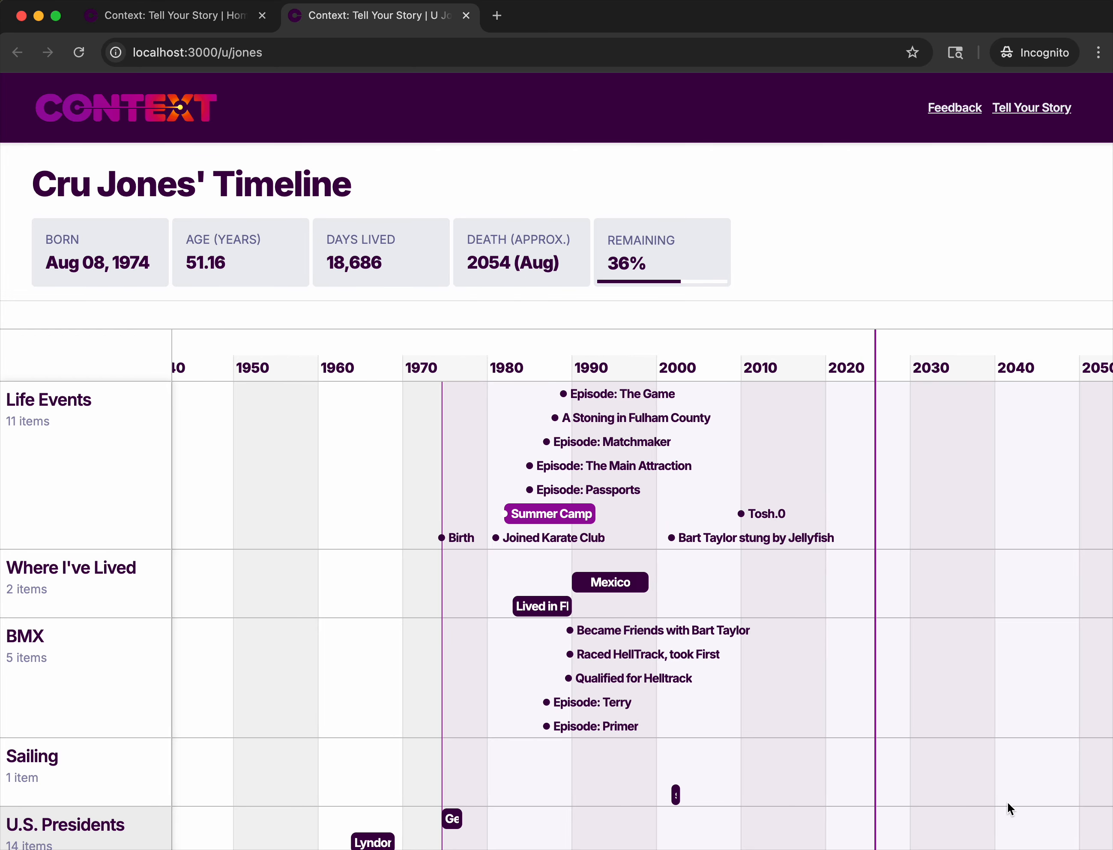
{"action": "scroll", "coordinate": [1008, 802], "scroll_direction": "down", "scroll_amount": 3}
{"action": "left_click_drag", "start_coordinate": [1008, 802], "coordinate": [750, 836]}
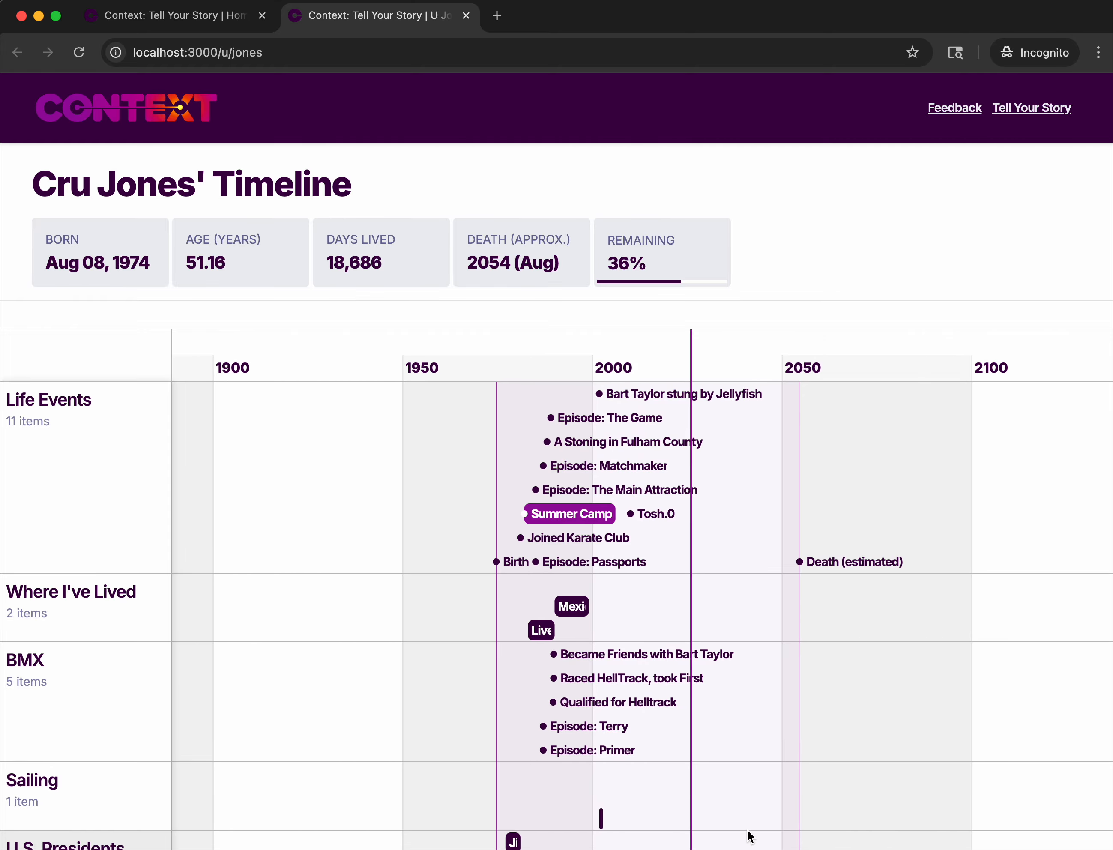